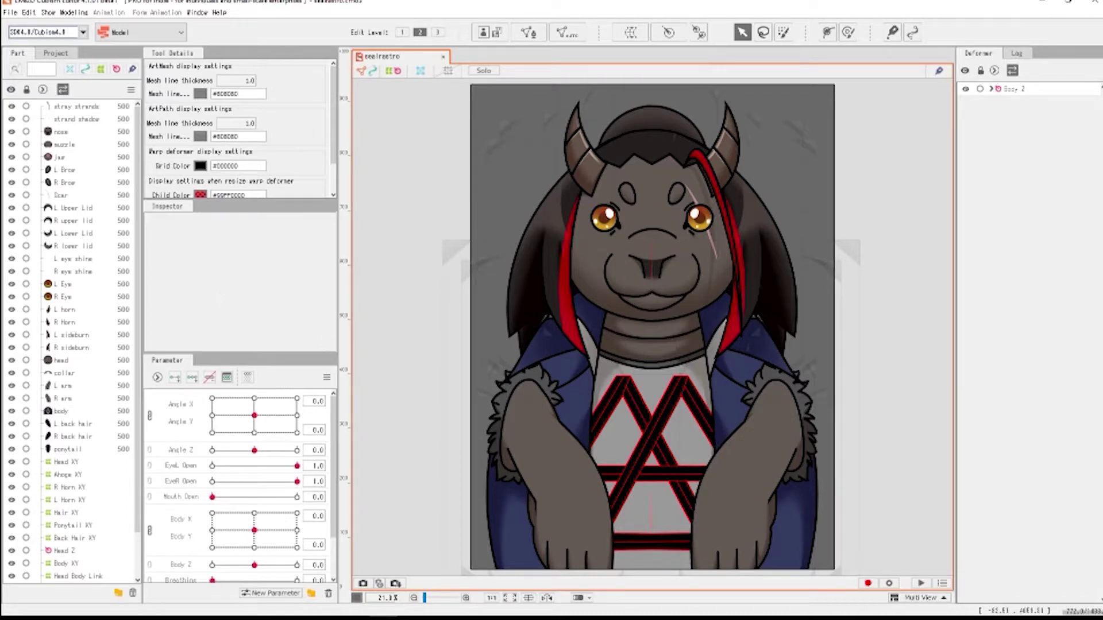
- In File Explorer, go to the Live2D Models > Models folder and bring steering wheel.psd into Live2D Cubism Editor
{"action": "mouse_move", "coordinate": [102, 613]}
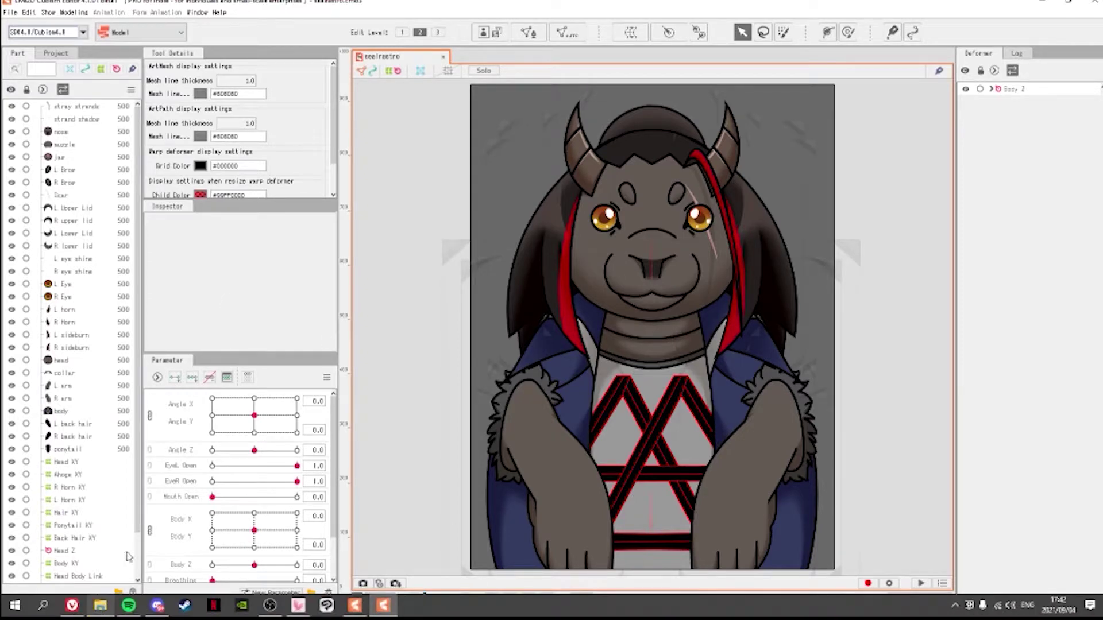
{"action": "left_click", "coordinate": [96, 610]}
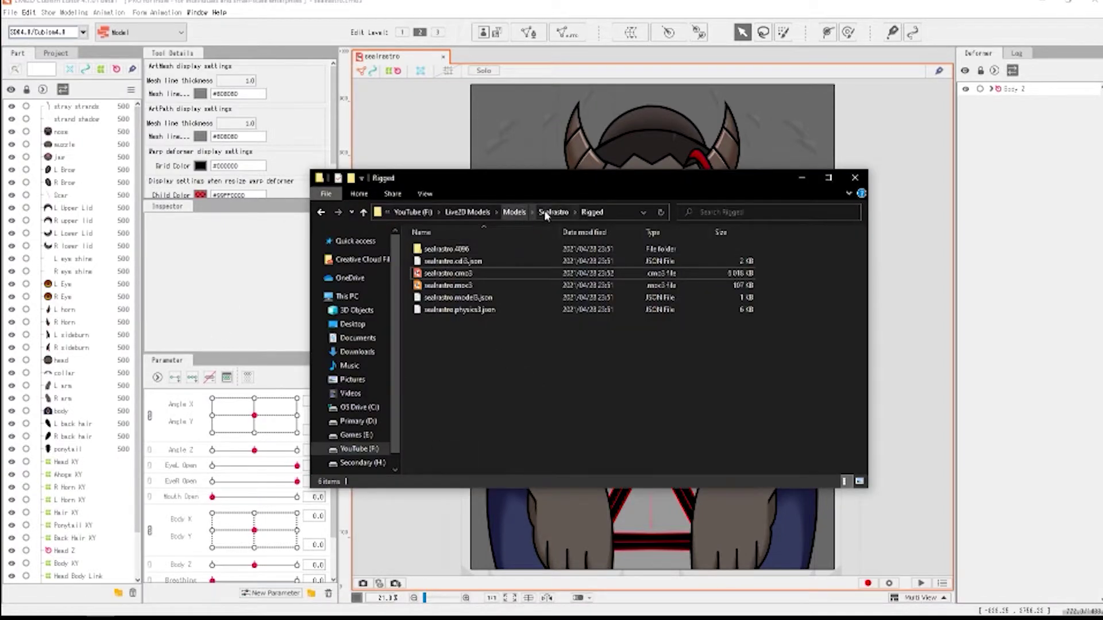
{"action": "left_click", "coordinate": [515, 212]}
{"action": "left_click", "coordinate": [481, 431]}
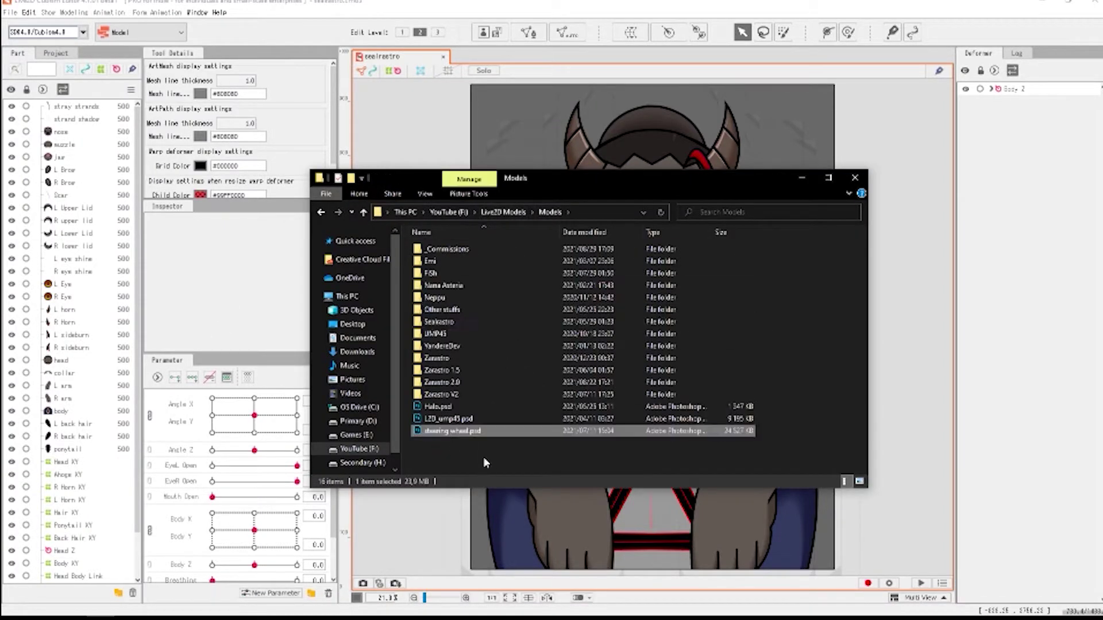
{"action": "left_click_drag", "start_coordinate": [437, 434], "coordinate": [466, 435]}
{"action": "left_click_drag", "start_coordinate": [437, 435], "coordinate": [580, 169]}
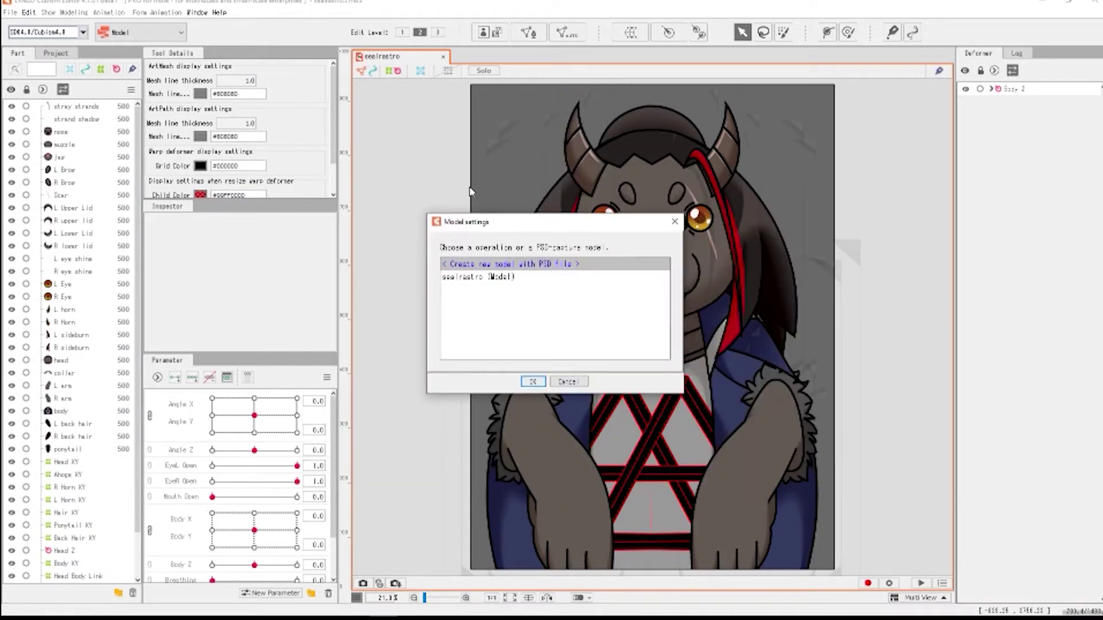
- Import the PSD into the existing character model, adding all layers as new ArtMeshes
{"action": "left_click", "coordinate": [484, 278]}
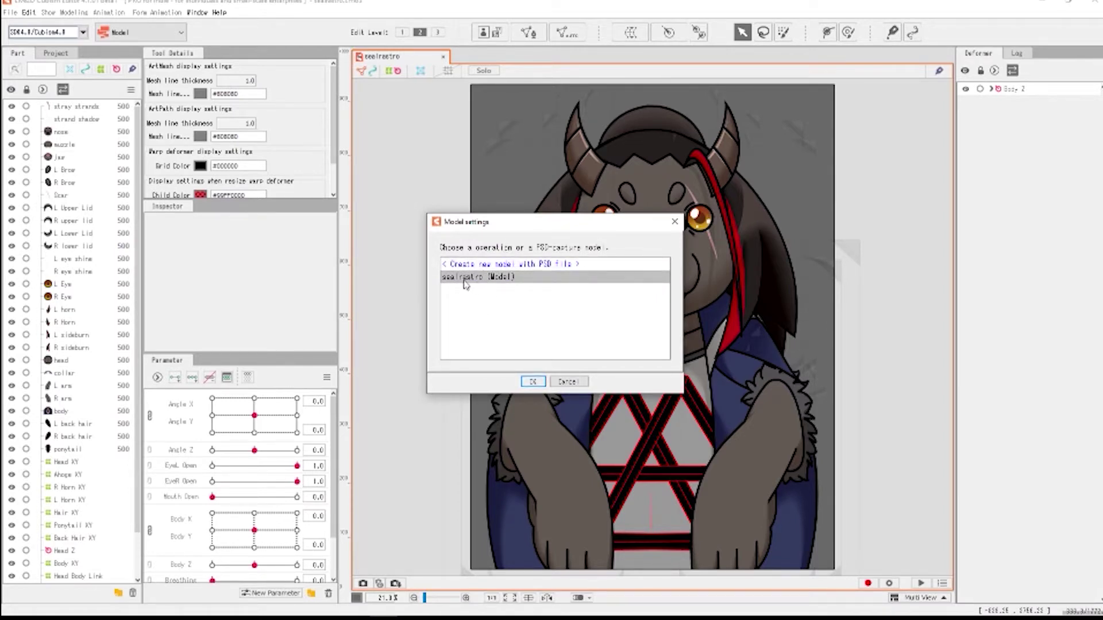
{"action": "double_click", "coordinate": [464, 278]}
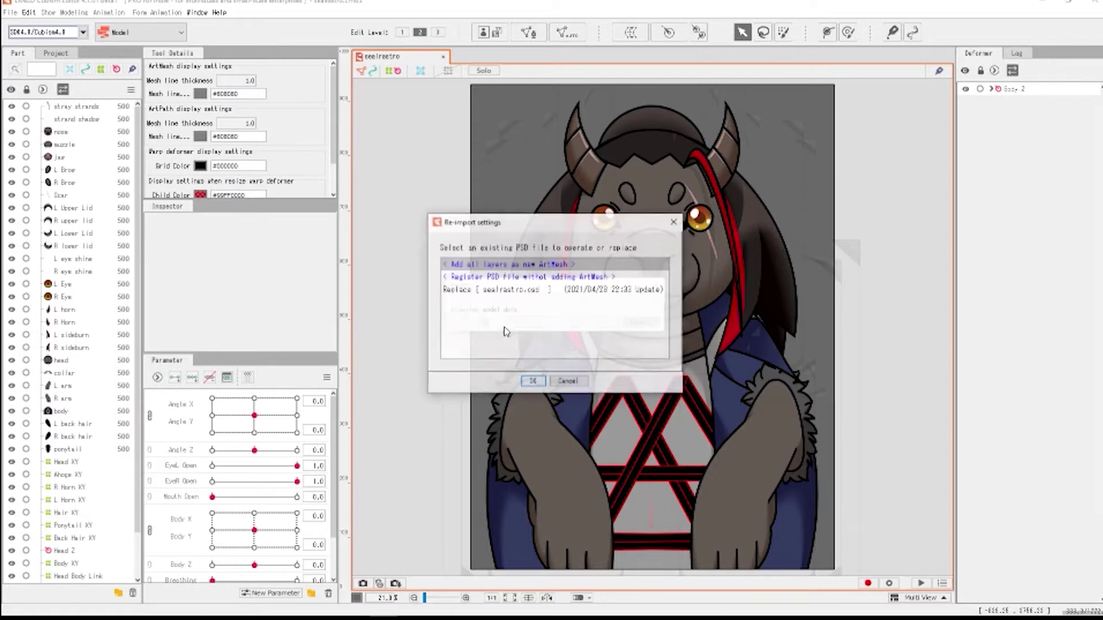
{"action": "double_click", "coordinate": [484, 265]}
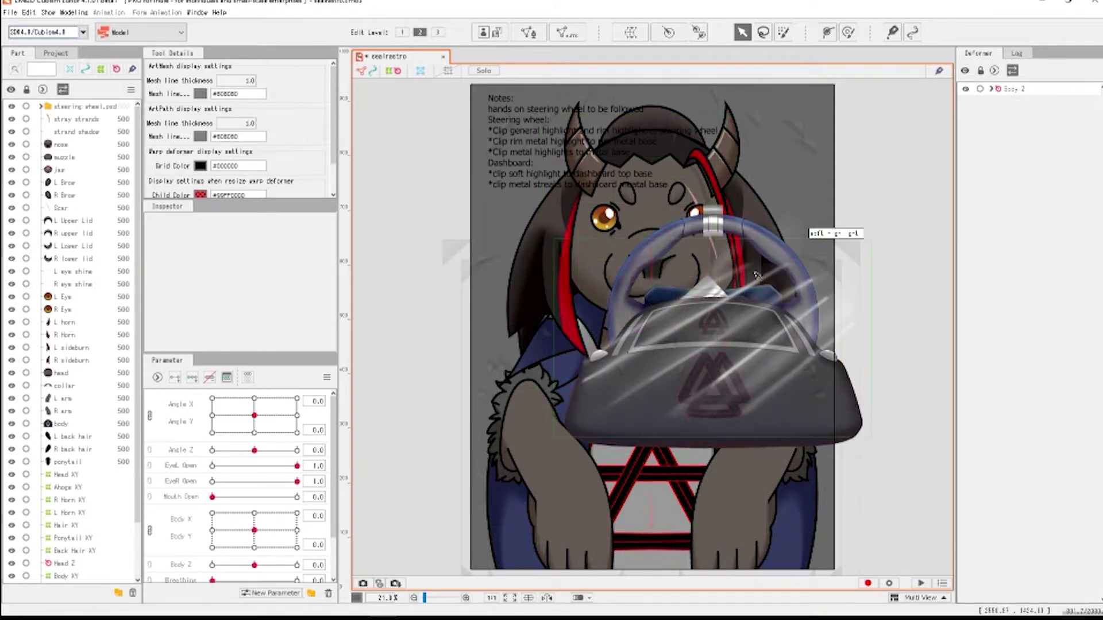
- Expand the steering wheel.psd group and its Dashboard folder, and examine the clipping notes, lineart and metal streaks layers
{"action": "left_click", "coordinate": [41, 106]}
{"action": "left_click", "coordinate": [74, 119]}
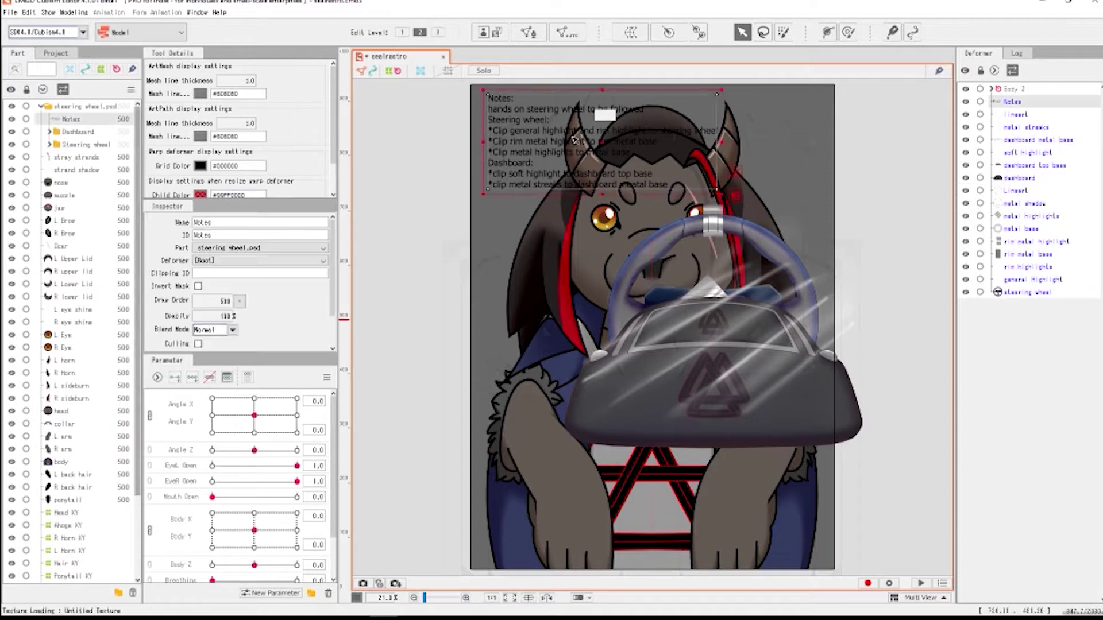
{"action": "scroll", "coordinate": [569, 175], "scroll_direction": "up", "scroll_amount": 3}
{"action": "left_click_drag", "start_coordinate": [541, 165], "coordinate": [532, 207]}
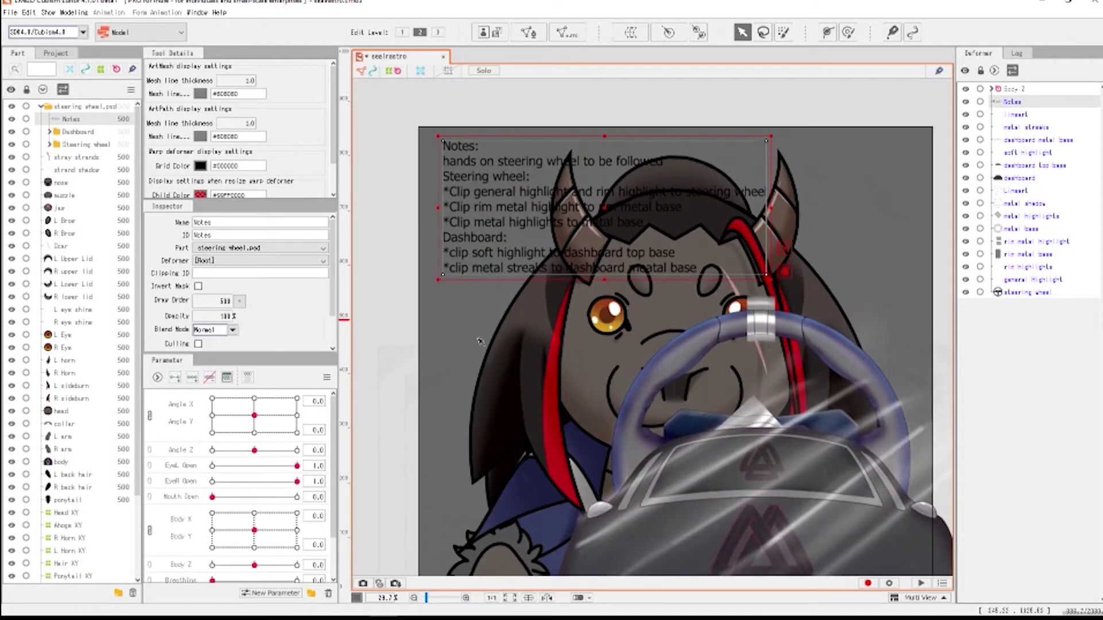
{"action": "left_click_drag", "start_coordinate": [478, 371], "coordinate": [435, 267]}
{"action": "scroll", "coordinate": [447, 266], "scroll_direction": "down", "scroll_amount": 3}
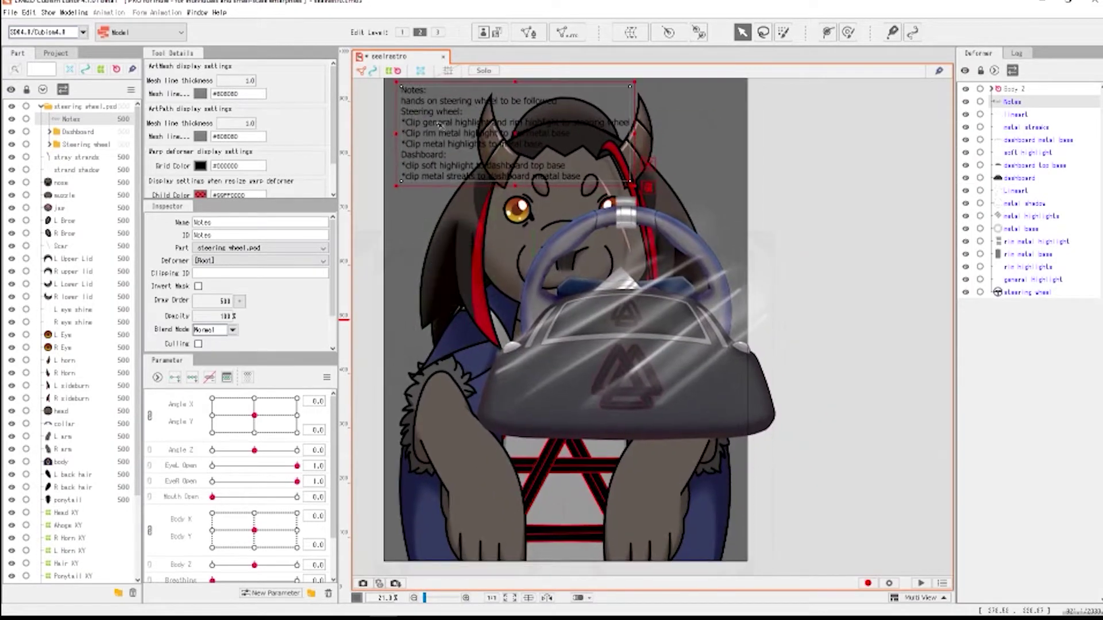
{"action": "left_click", "coordinate": [48, 132]}
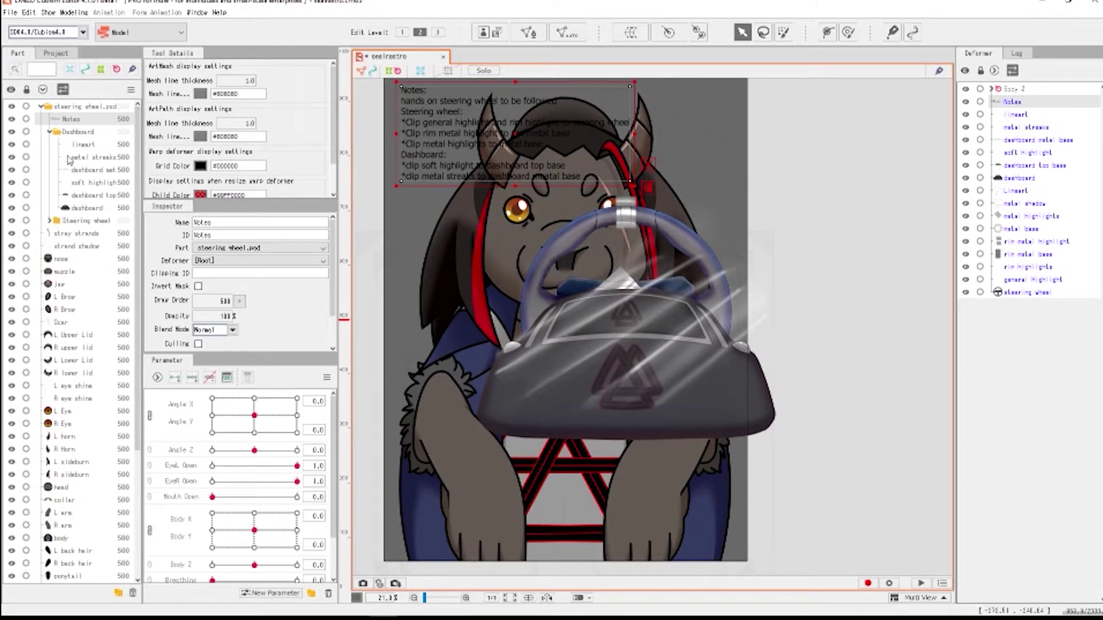
{"action": "scroll", "coordinate": [713, 326], "scroll_direction": "up", "scroll_amount": 3}
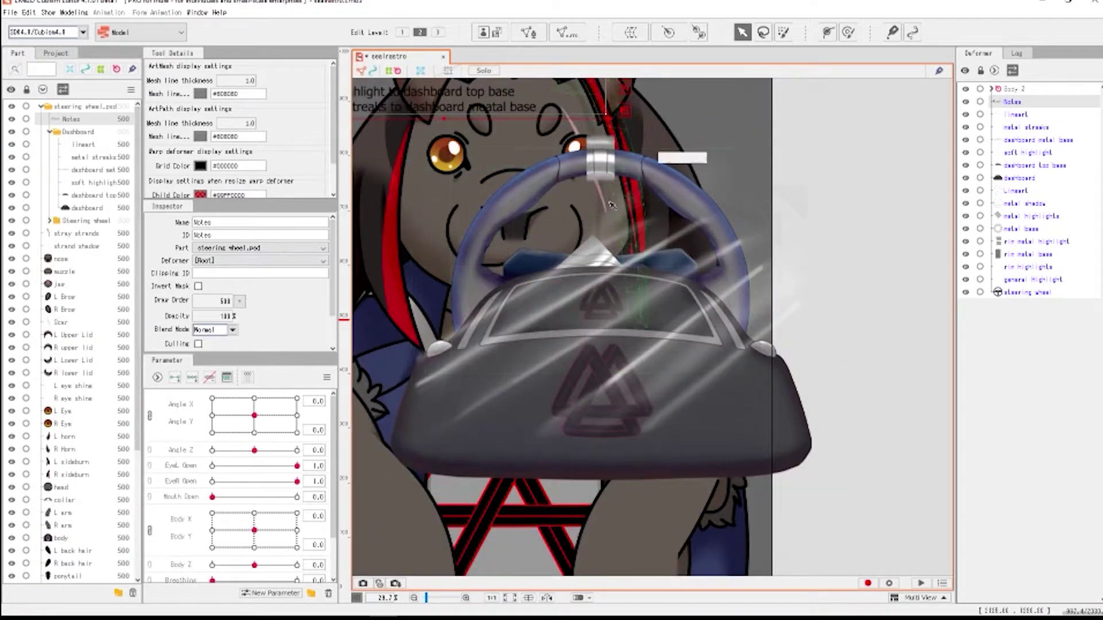
{"action": "left_click", "coordinate": [89, 144]}
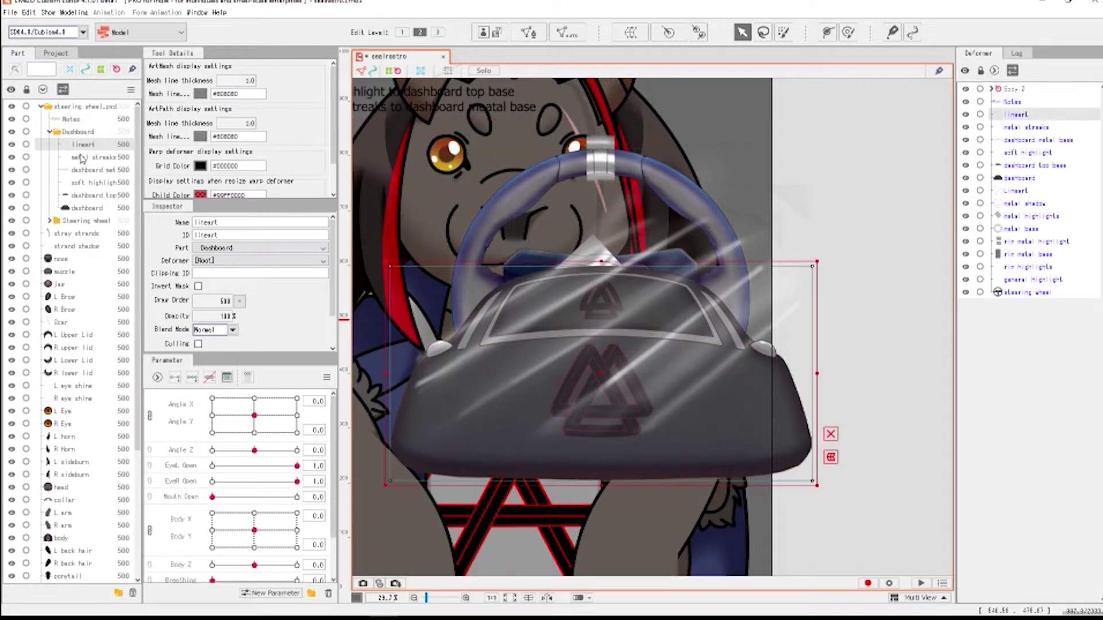
{"action": "left_click", "coordinate": [86, 157]}
{"action": "scroll", "coordinate": [471, 246], "scroll_direction": "down", "scroll_amount": 3}
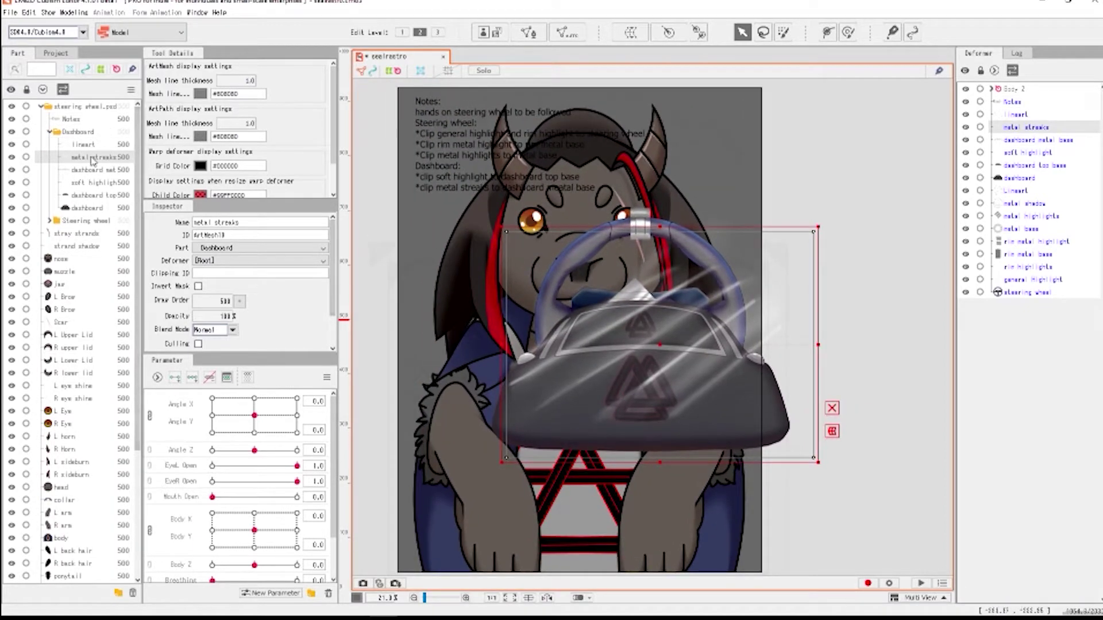
{"action": "scroll", "coordinate": [600, 195], "scroll_direction": "up", "scroll_amount": 3}
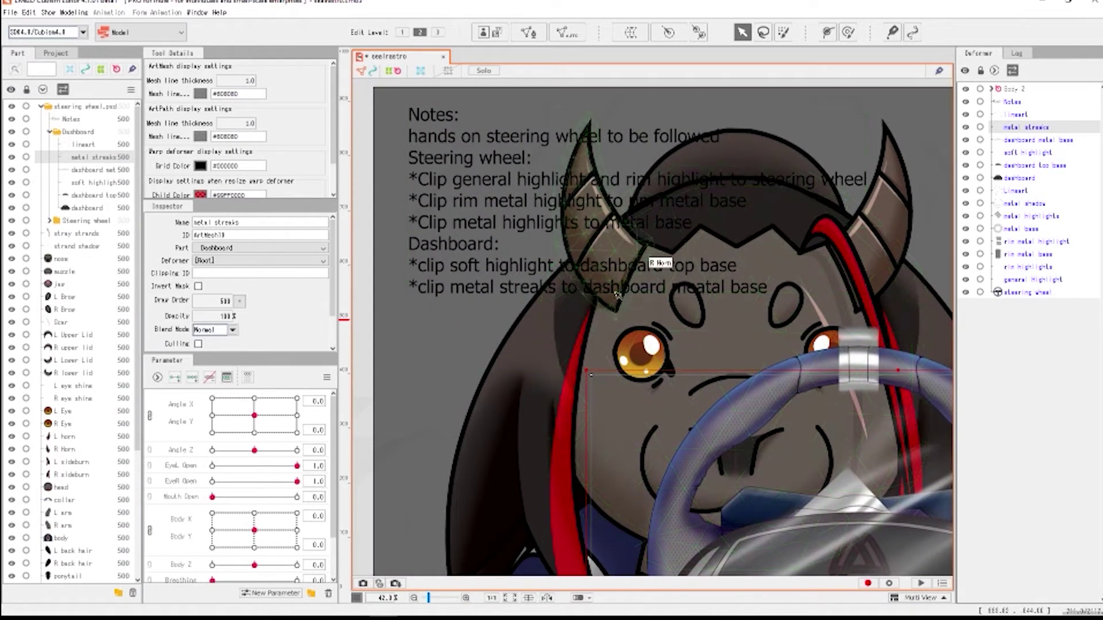
{"action": "scroll", "coordinate": [618, 296], "scroll_direction": "down", "scroll_amount": 2}
{"action": "left_click_drag", "start_coordinate": [693, 361], "coordinate": [539, 222]}
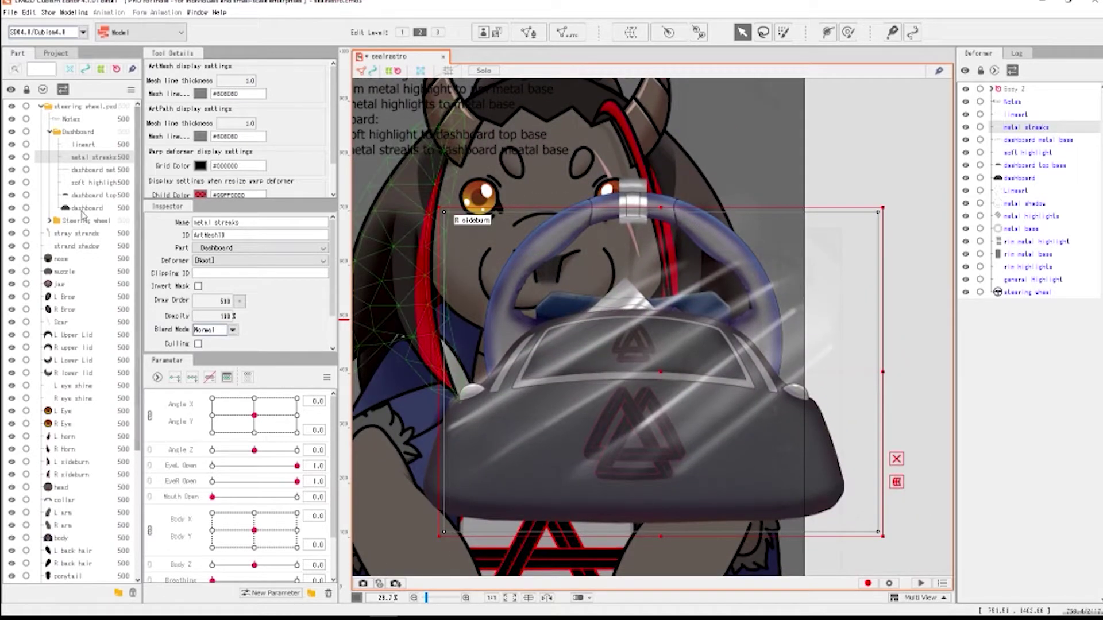
- Clip the dashboard's soft highlight to the dashboard top base by setting its clipping ID to ArtMesh22
{"action": "left_click", "coordinate": [91, 194]}
{"action": "double_click", "coordinate": [250, 223]}
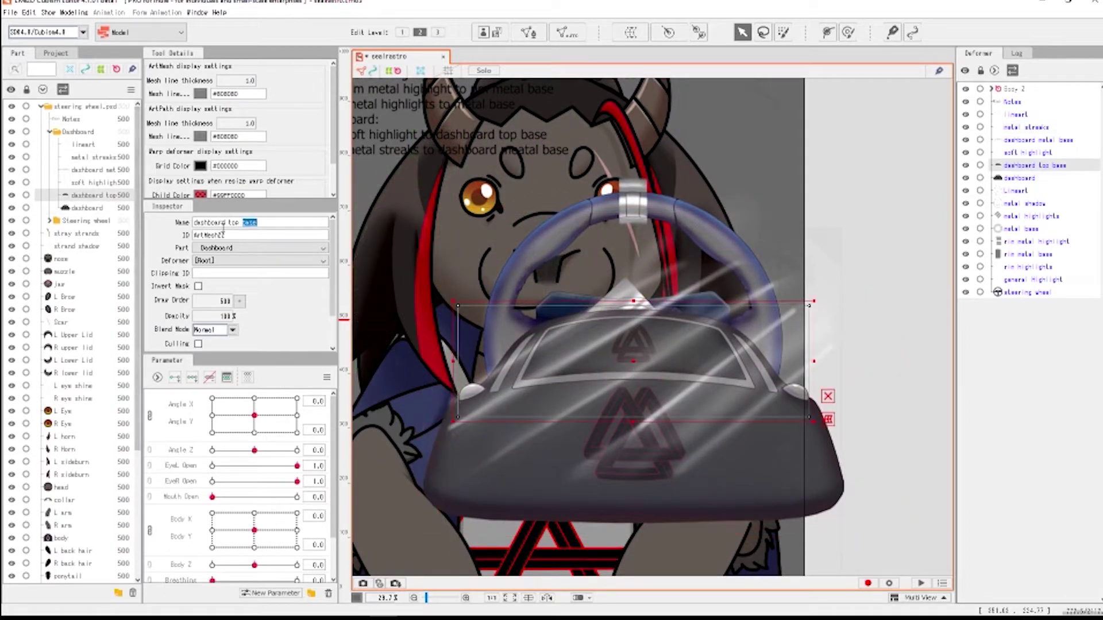
{"action": "key", "text": "End"}
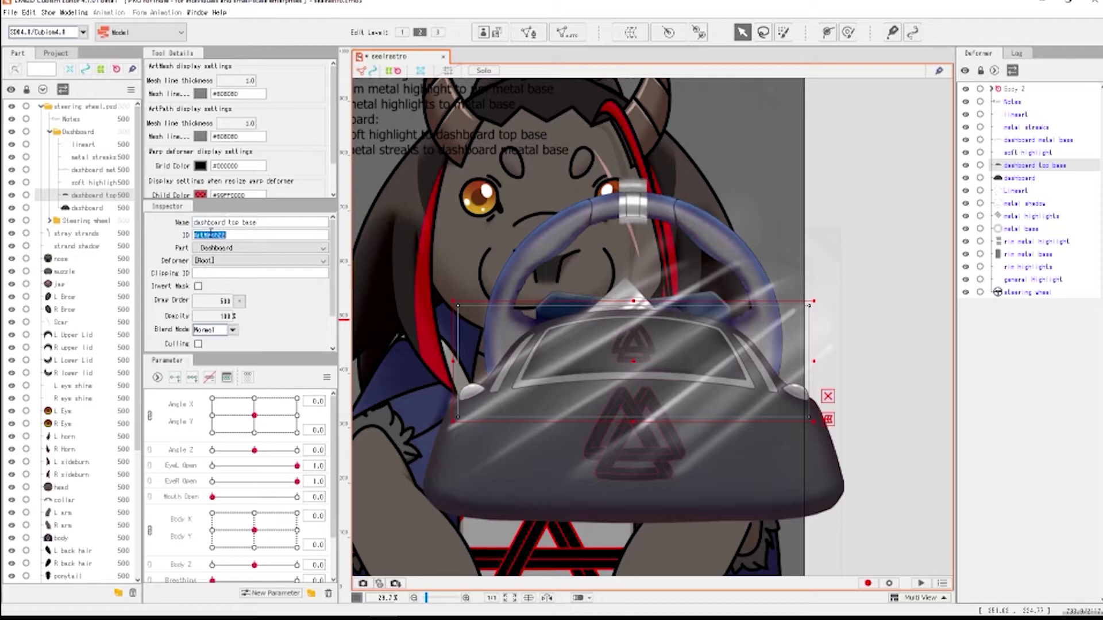
{"action": "left_click", "coordinate": [106, 183]}
{"action": "left_click", "coordinate": [212, 272]}
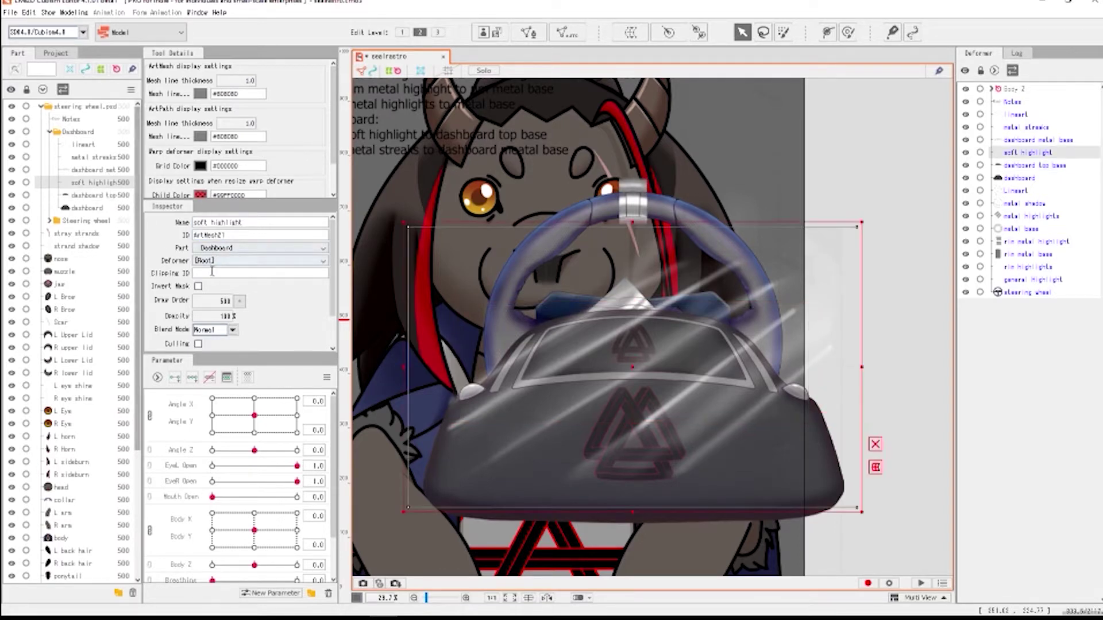
{"action": "type", "text": "ArtMesh22"}
{"action": "key", "text": "Return"}
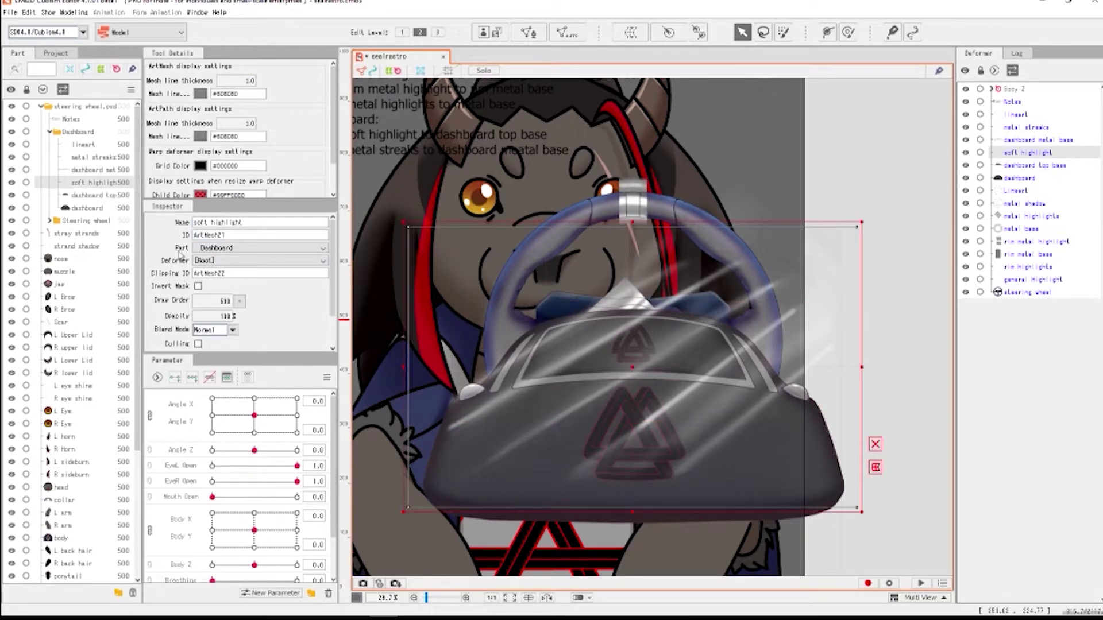
- Clip the metal streaks layer to the dashboard metal base using the base's ArtMesh ID
{"action": "left_click", "coordinate": [92, 170]}
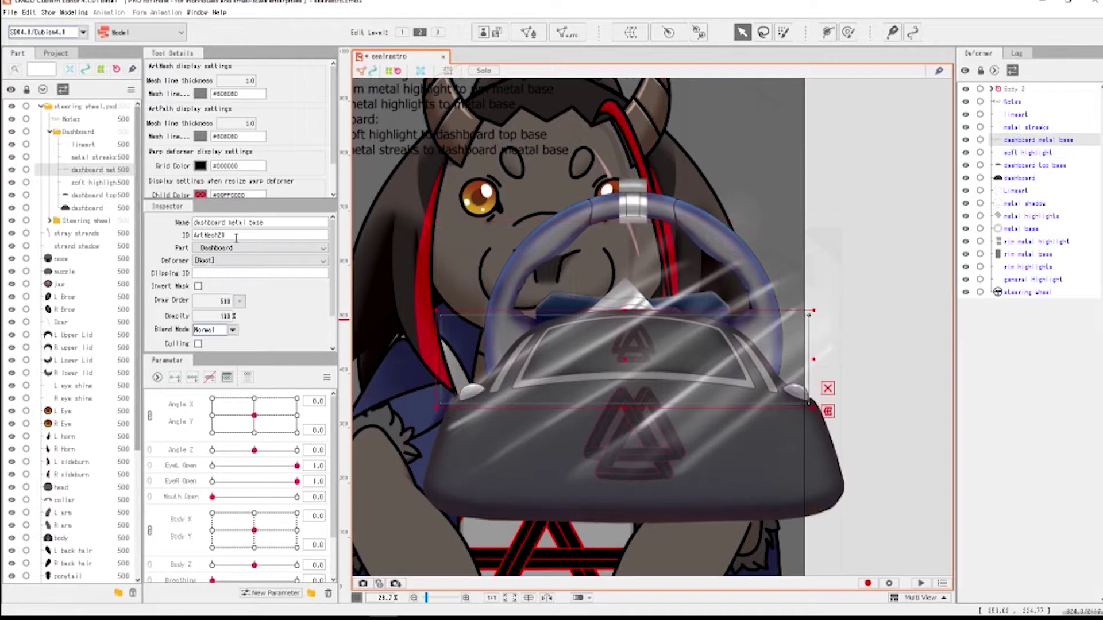
{"action": "double_click", "coordinate": [236, 238]}
{"action": "key", "text": "ctrl+c"}
{"action": "left_click", "coordinate": [80, 160]}
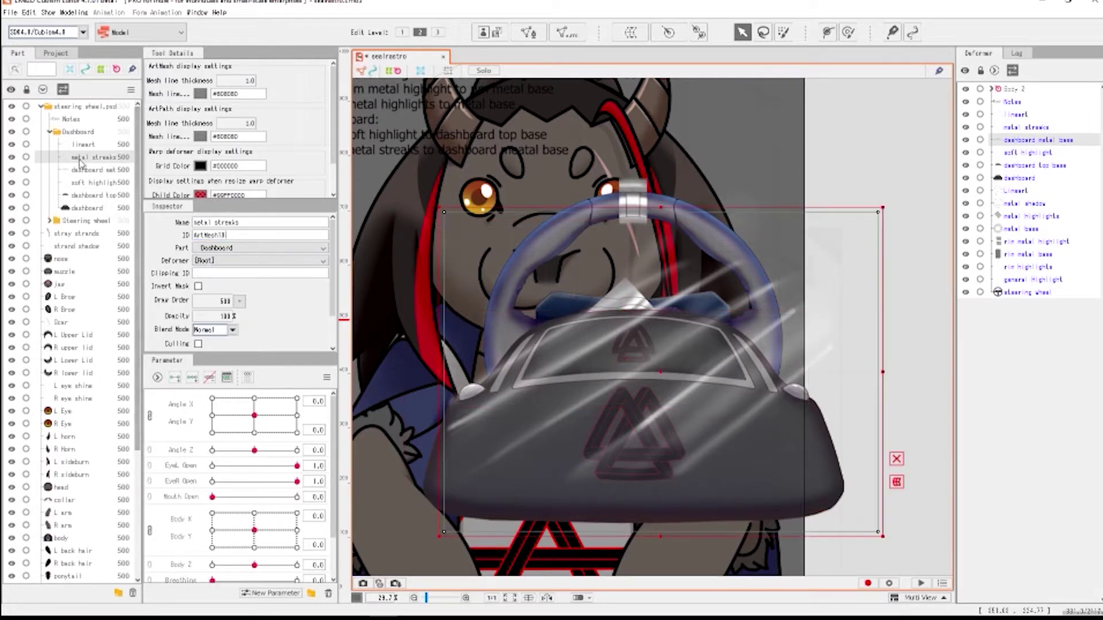
{"action": "left_click", "coordinate": [229, 273]}
{"action": "key", "text": "ctrl+v"}
{"action": "key", "text": "Return"}
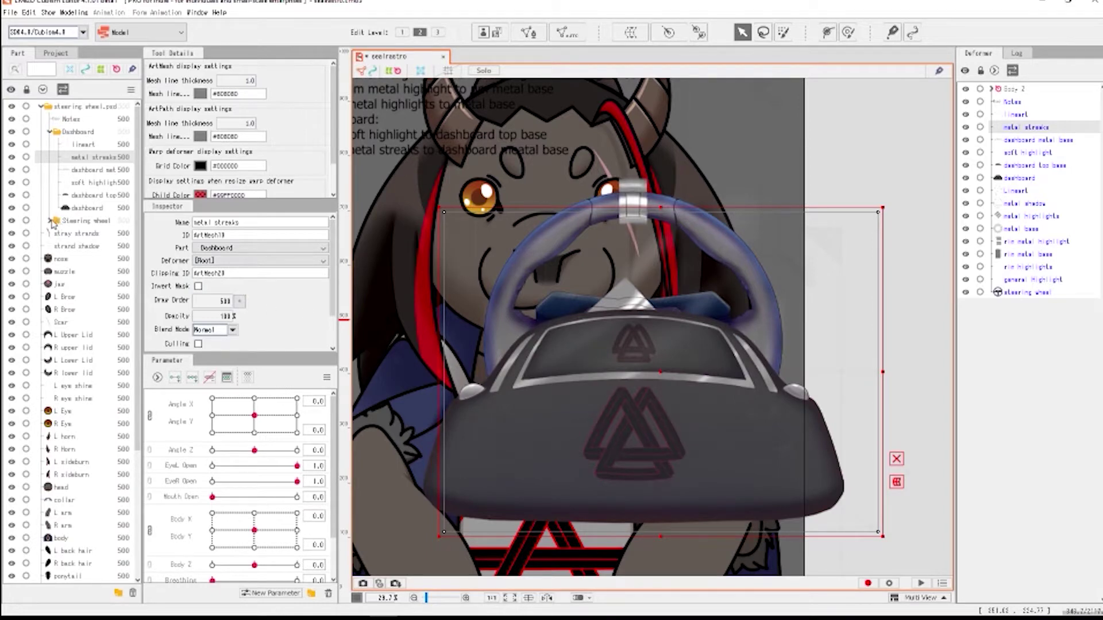
- Expand the Steering wheel folder and clip the general highlight and rim highlights layers to the steering wheel's ArtMesh ID
{"action": "left_click", "coordinate": [50, 221]}
{"action": "left_click", "coordinate": [84, 234]}
{"action": "key", "text": "Down"}
{"action": "key", "text": "Down"}
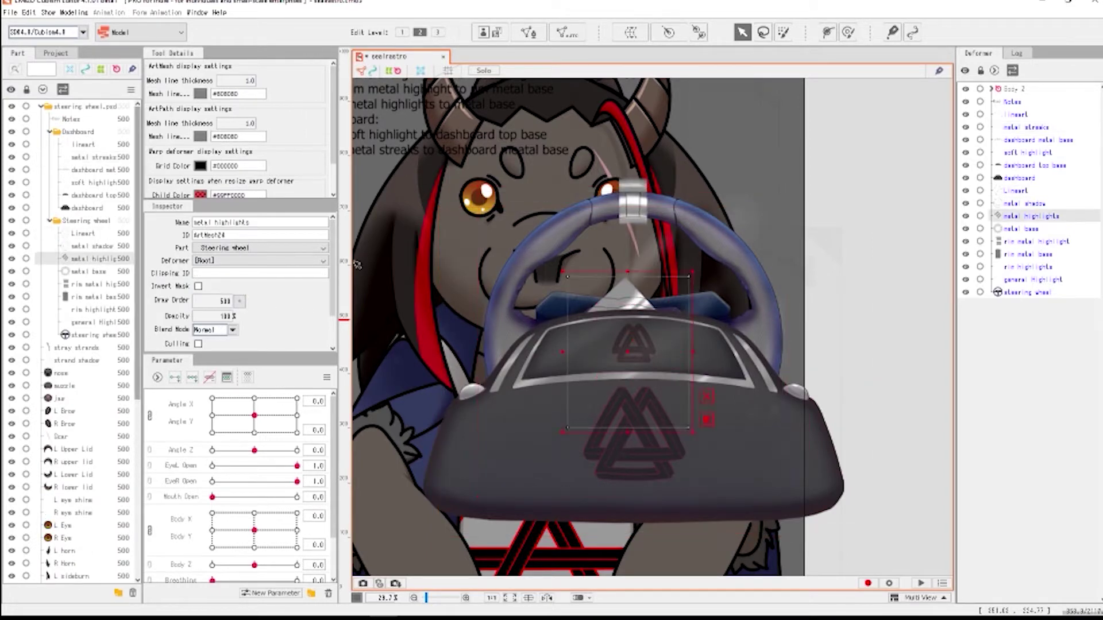
{"action": "left_click_drag", "start_coordinate": [427, 183], "coordinate": [509, 275]}
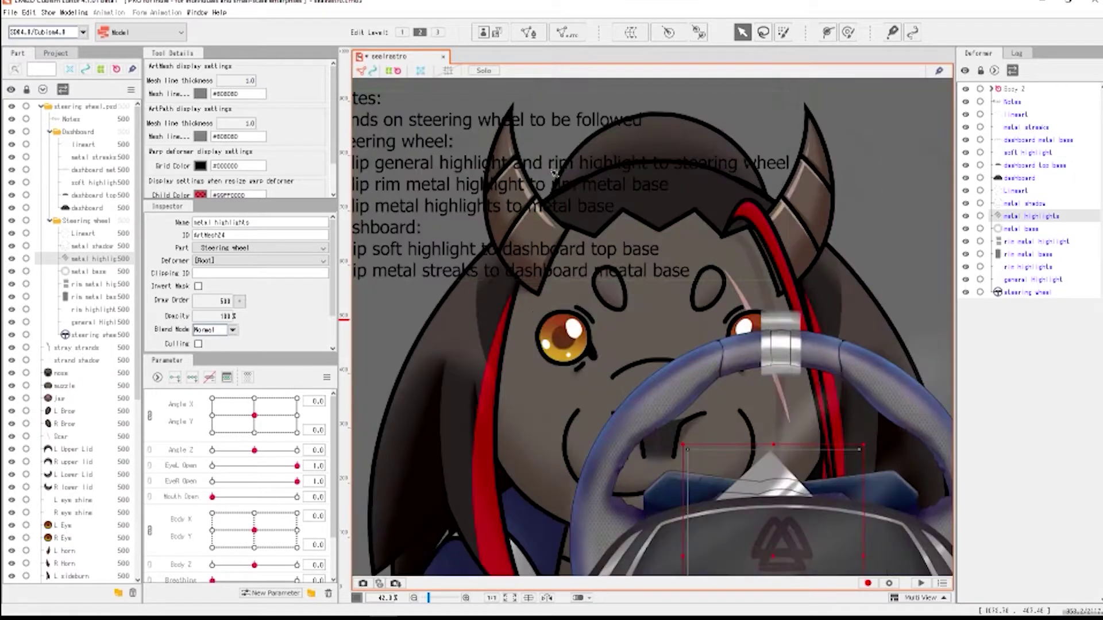
{"action": "scroll", "coordinate": [565, 169], "scroll_direction": "up", "scroll_amount": 2}
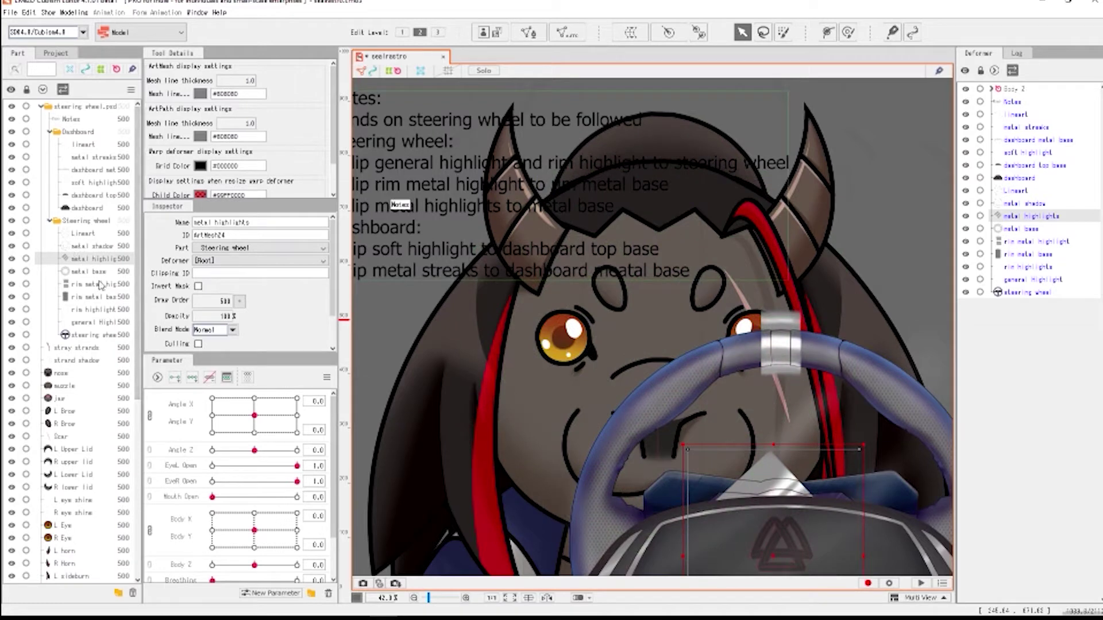
{"action": "left_click", "coordinate": [85, 336]}
{"action": "double_click", "coordinate": [209, 235]}
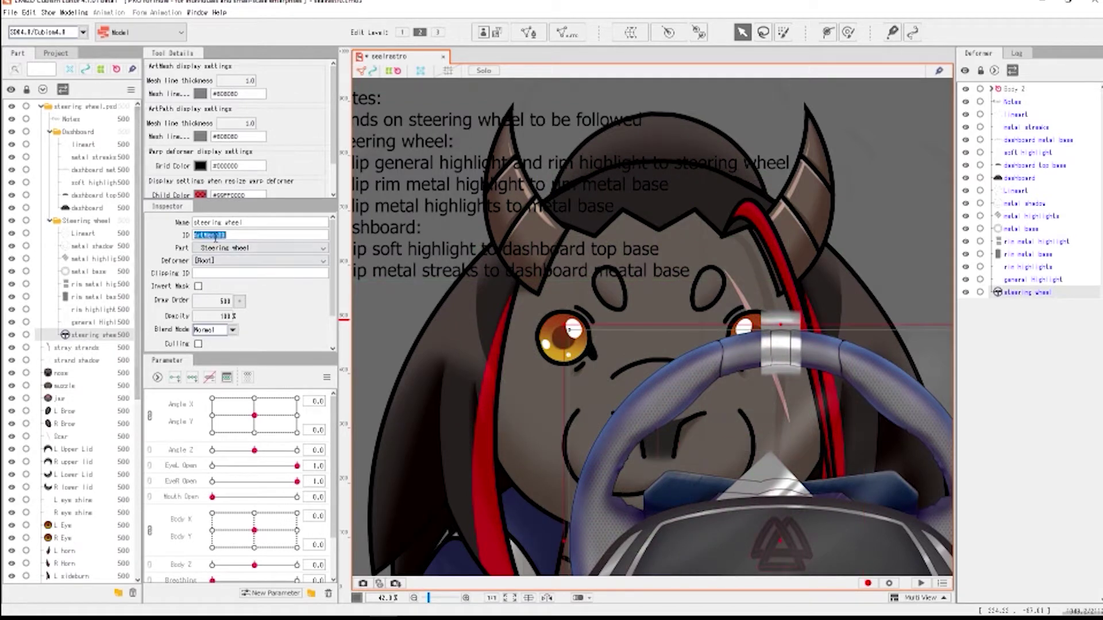
{"action": "left_click", "coordinate": [92, 322]}
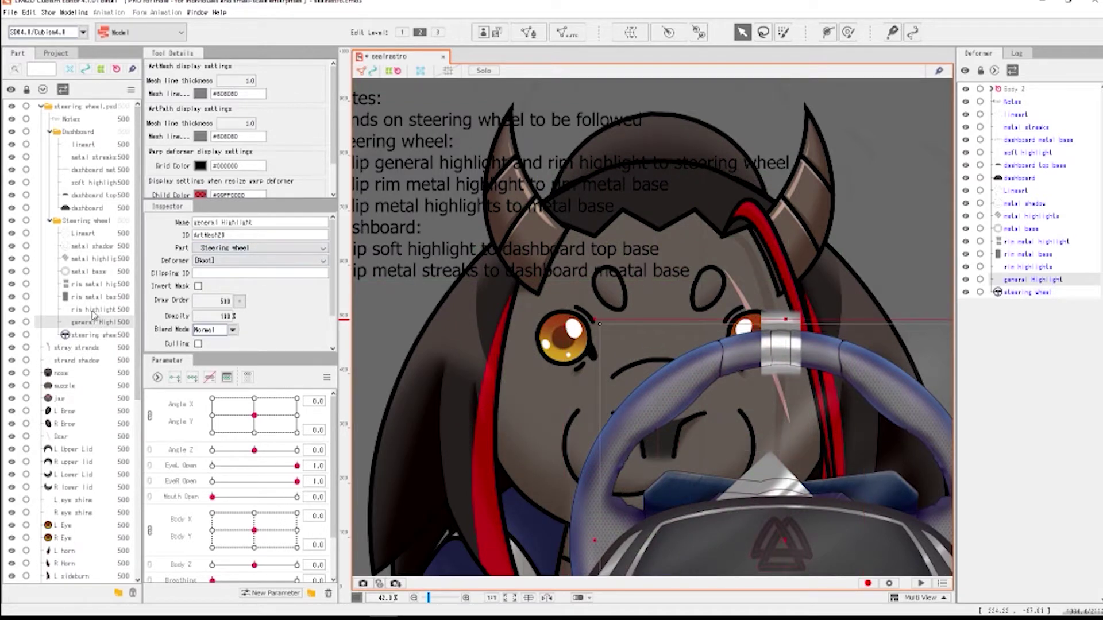
{"action": "left_click", "coordinate": [92, 310], "text": "ctrl"}
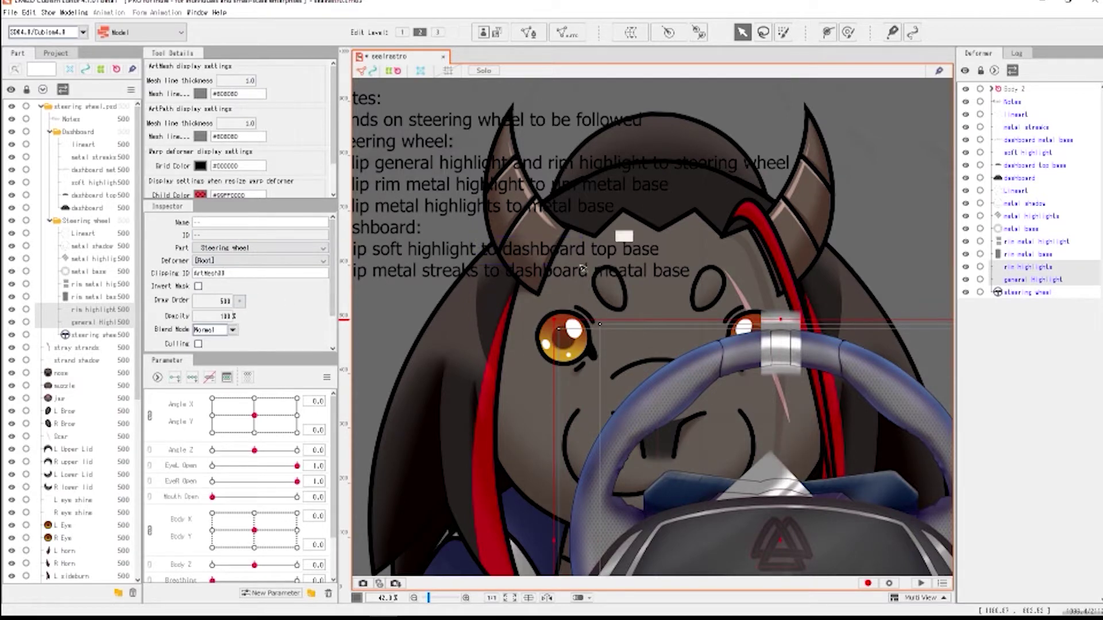
- Set the clipping ID of the rim metal base to the rim metal highlight's ArtMesh ID
{"action": "scroll", "coordinate": [477, 238], "scroll_direction": "down", "scroll_amount": 3}
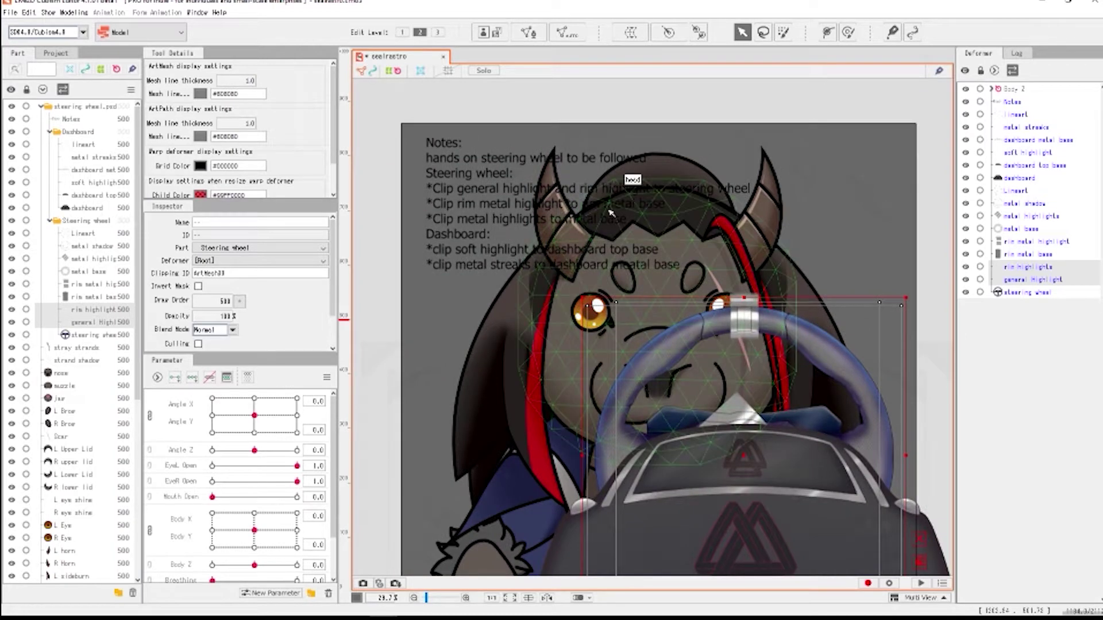
{"action": "left_click_drag", "start_coordinate": [614, 211], "coordinate": [596, 217]}
{"action": "left_click", "coordinate": [96, 296]}
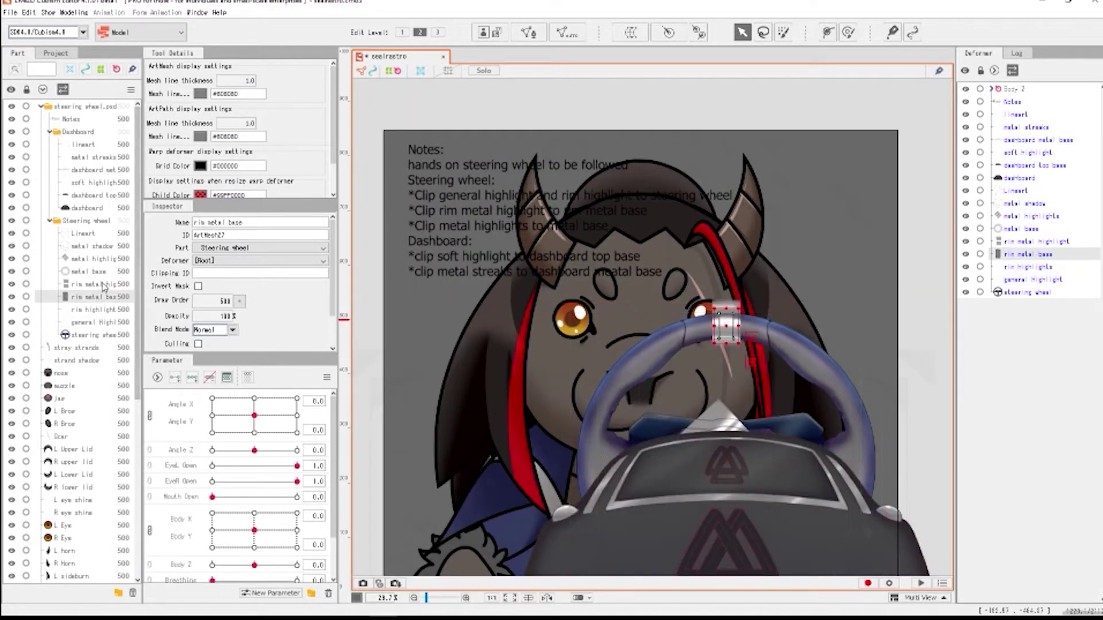
{"action": "key", "text": "Up"}
{"action": "left_click", "coordinate": [92, 297]}
{"action": "left_click", "coordinate": [239, 274]}
{"action": "type", "text": "ArtMesh28"}
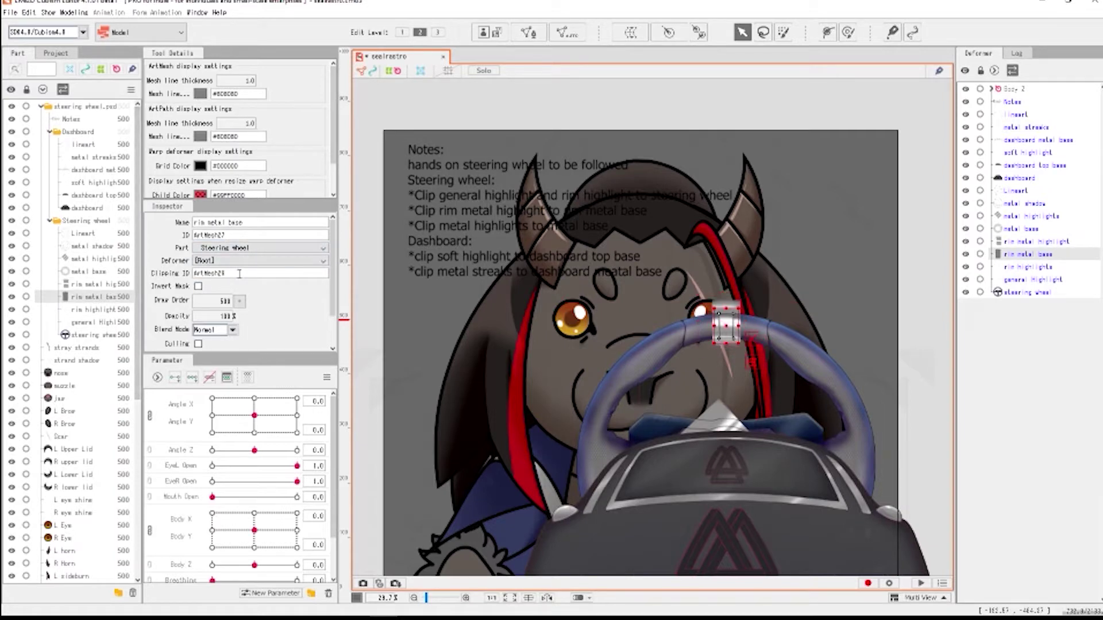
- Clip the steering wheel's metal highlights to the metal base using the base's ArtMesh ID
{"action": "left_click", "coordinate": [91, 273]}
{"action": "double_click", "coordinate": [210, 235]}
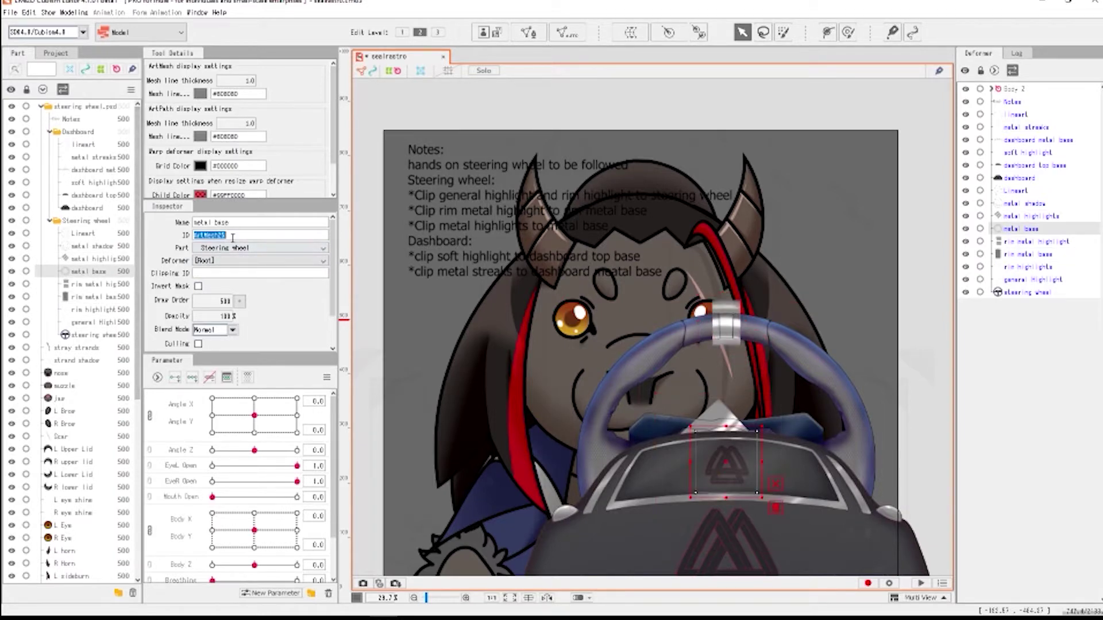
{"action": "left_click", "coordinate": [89, 259]}
{"action": "left_click", "coordinate": [225, 270]}
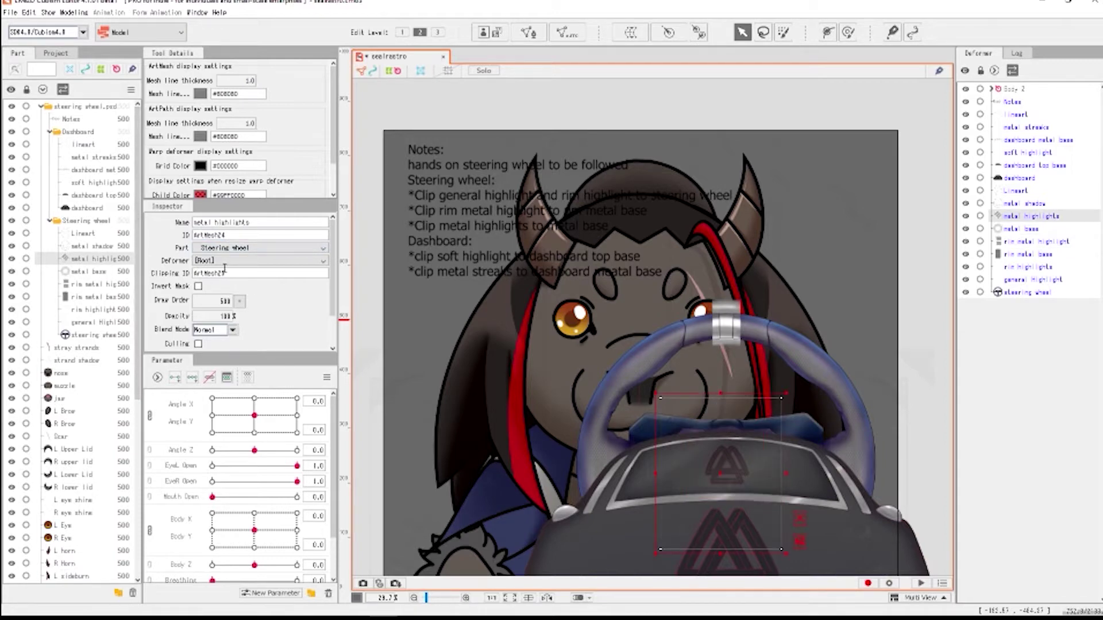
- Clear the rim metal base's clipping ID and clip the rim metal highlight to the rim metal base's ArtMesh ID instead
{"action": "left_click", "coordinate": [89, 273]}
{"action": "left_click", "coordinate": [89, 285]}
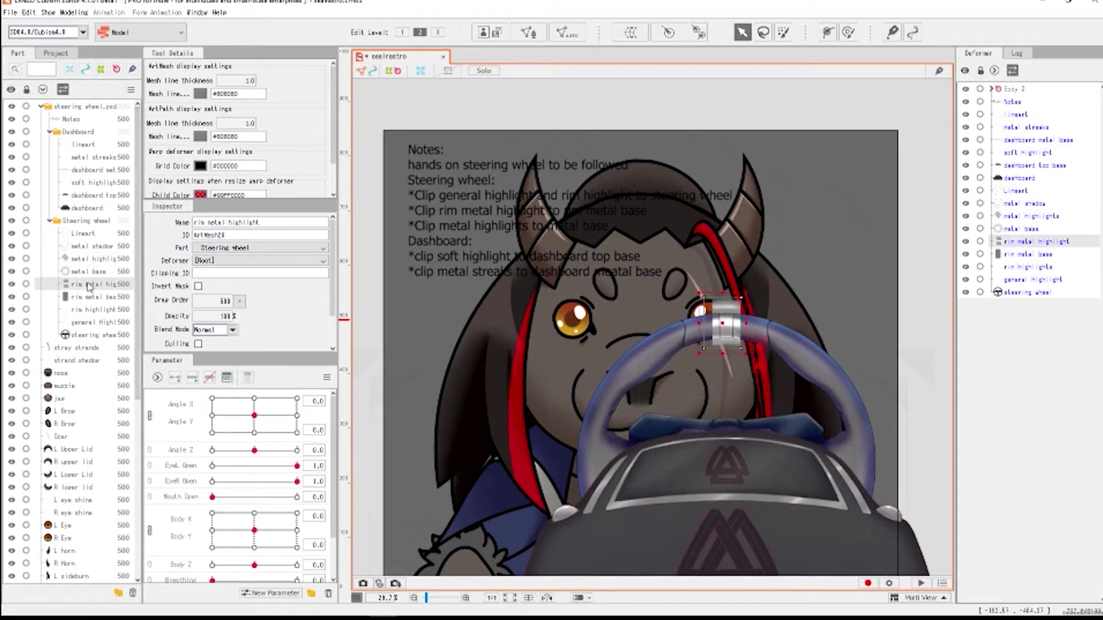
{"action": "left_click", "coordinate": [100, 298]}
{"action": "double_click", "coordinate": [221, 275]}
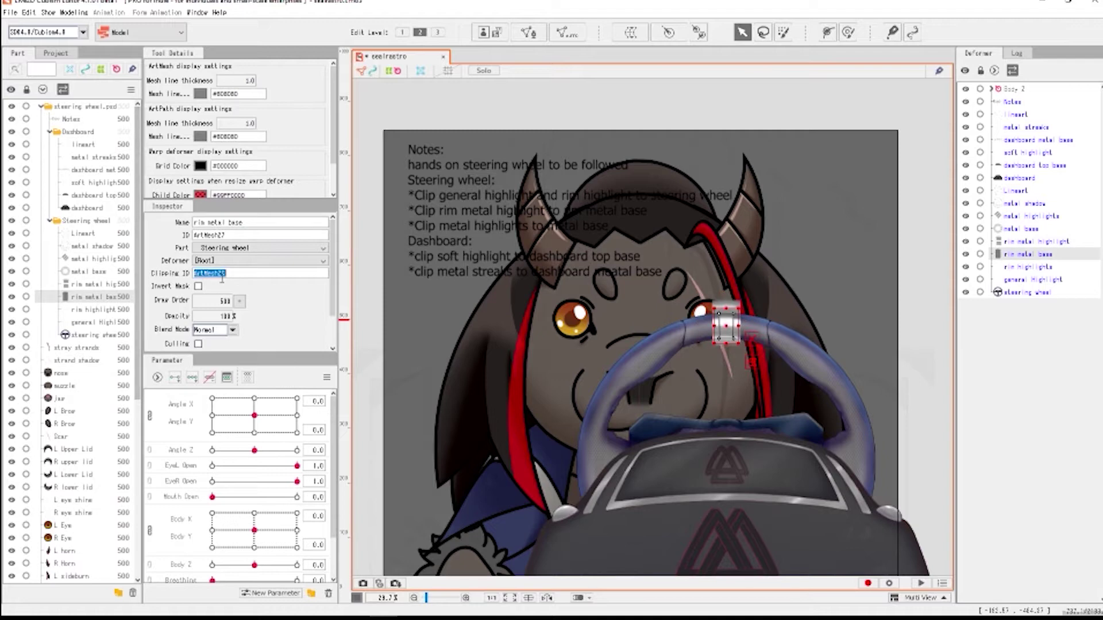
{"action": "key", "text": "BackSpace"}
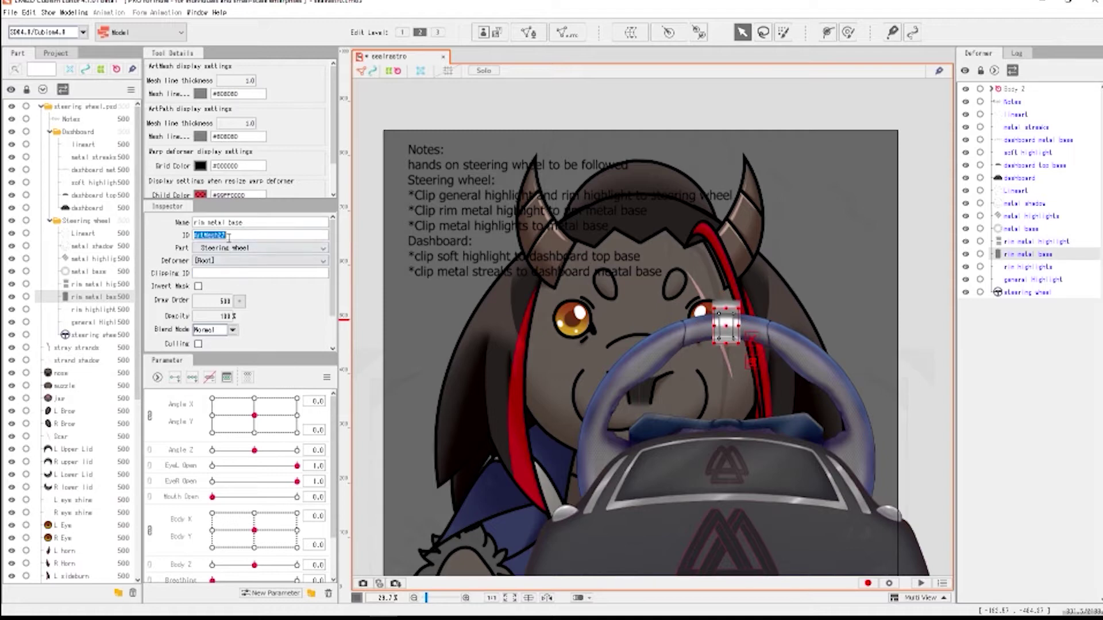
{"action": "left_click", "coordinate": [92, 284]}
{"action": "key", "text": "Return"}
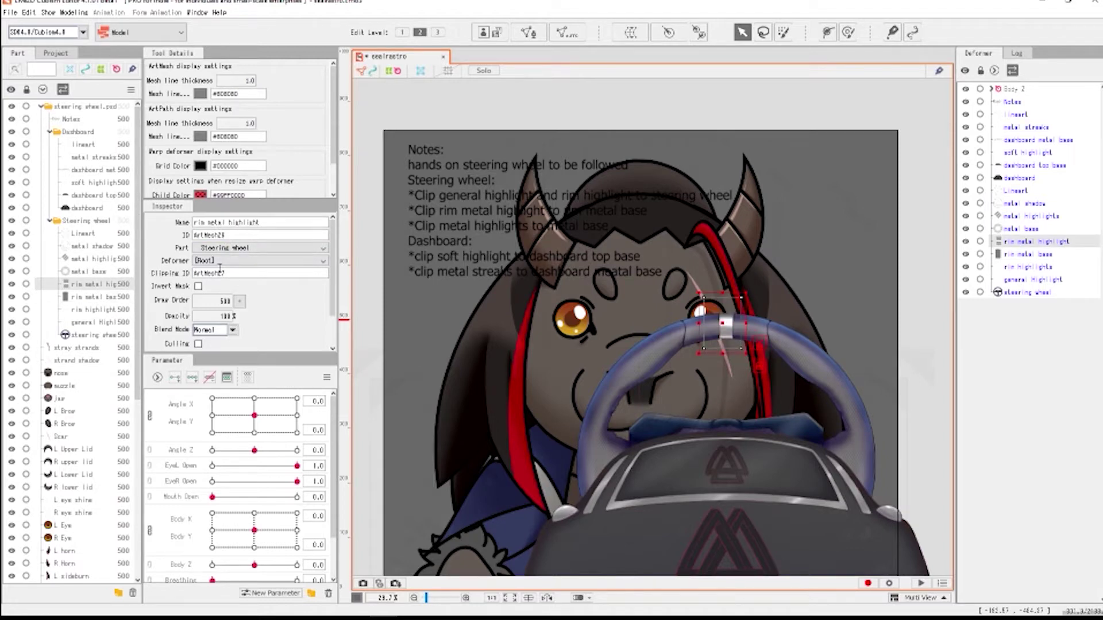
{"action": "left_click", "coordinate": [87, 258]}
{"action": "left_click", "coordinate": [86, 246]}
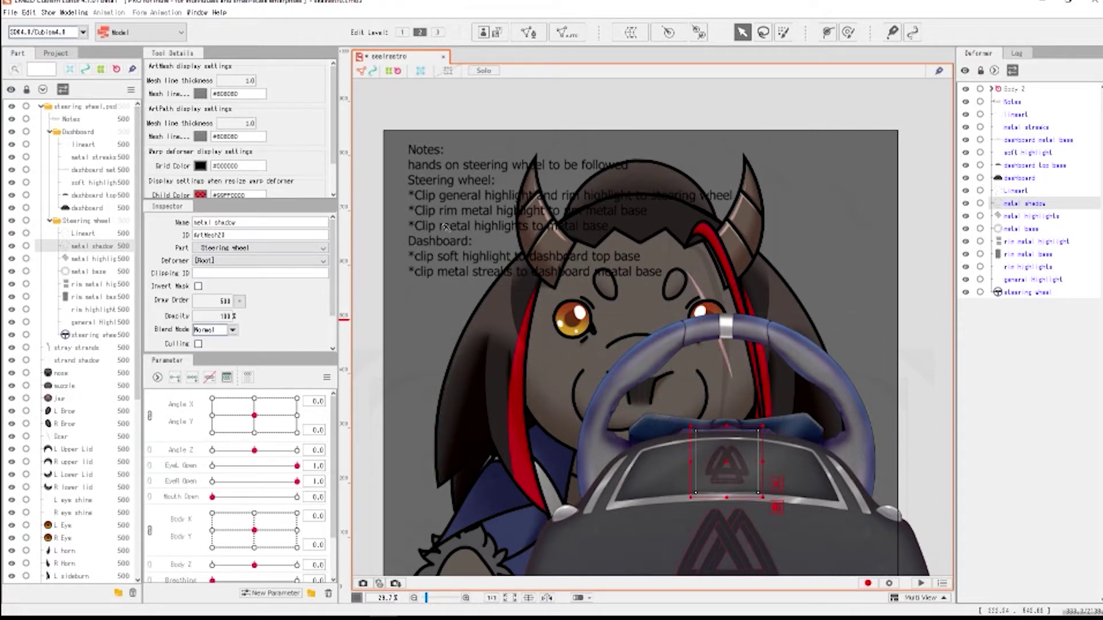
- Delete the Notes layer from the imported steering wheel artwork
{"action": "scroll", "coordinate": [515, 242], "scroll_direction": "down", "scroll_amount": 3}
{"action": "scroll", "coordinate": [509, 246], "scroll_direction": "down", "scroll_amount": 2}
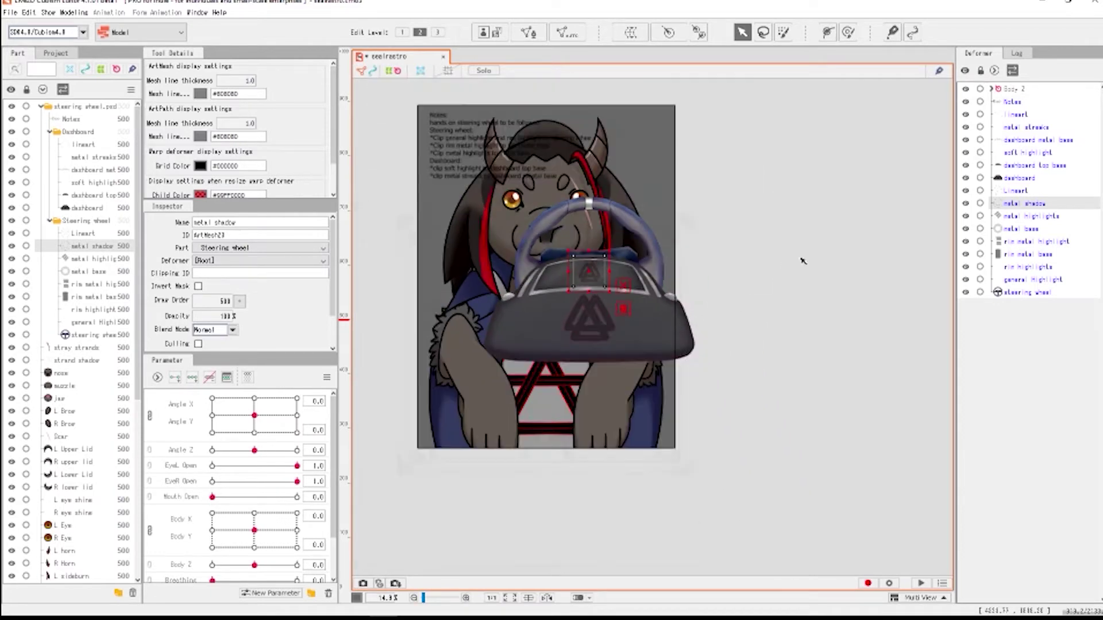
{"action": "left_click", "coordinate": [795, 254]}
{"action": "left_click", "coordinate": [1011, 103]}
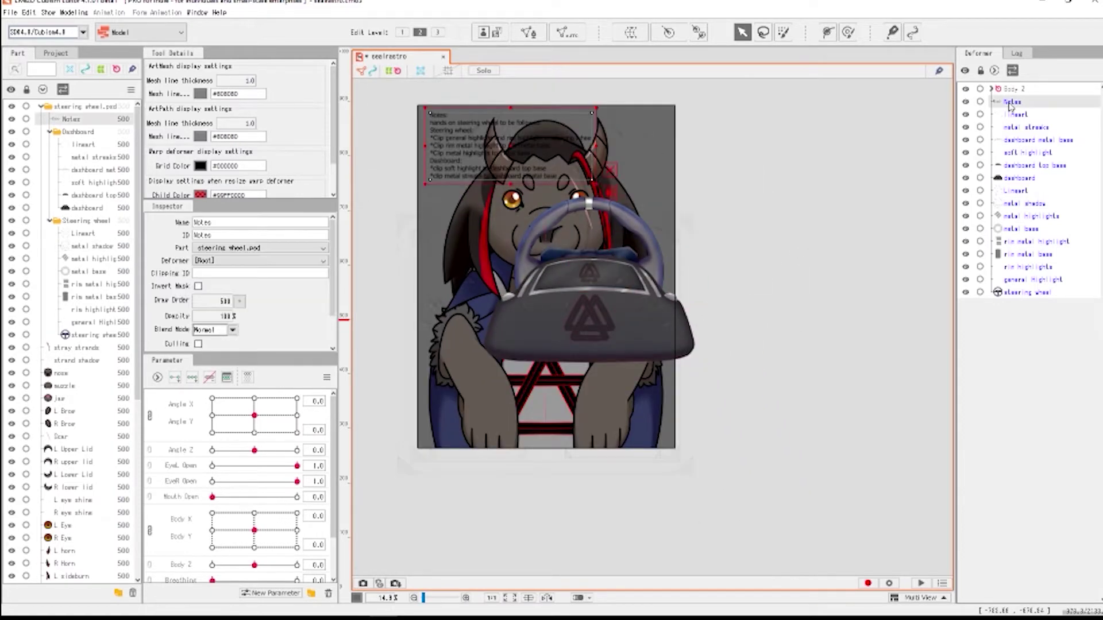
{"action": "key", "text": "Delete"}
- Select all dashboard and steering wheel layers and move them down together, centred in front of the character's chest
{"action": "scroll", "coordinate": [709, 229], "scroll_direction": "up", "scroll_amount": 2}
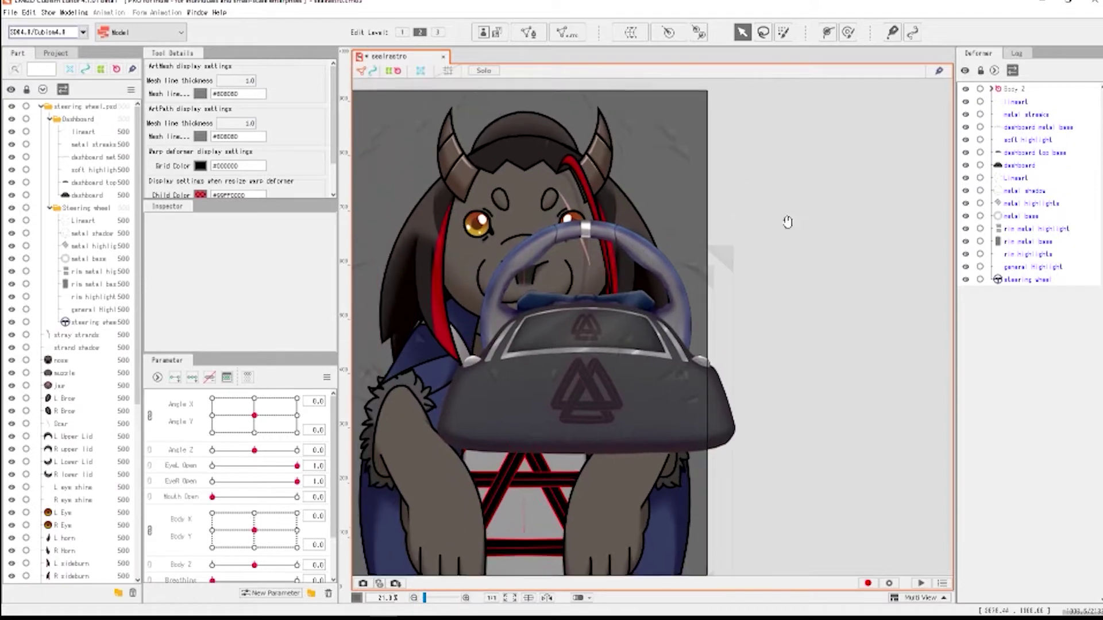
{"action": "left_click", "coordinate": [1019, 103]}
{"action": "left_click", "coordinate": [1018, 280], "text": "shift"}
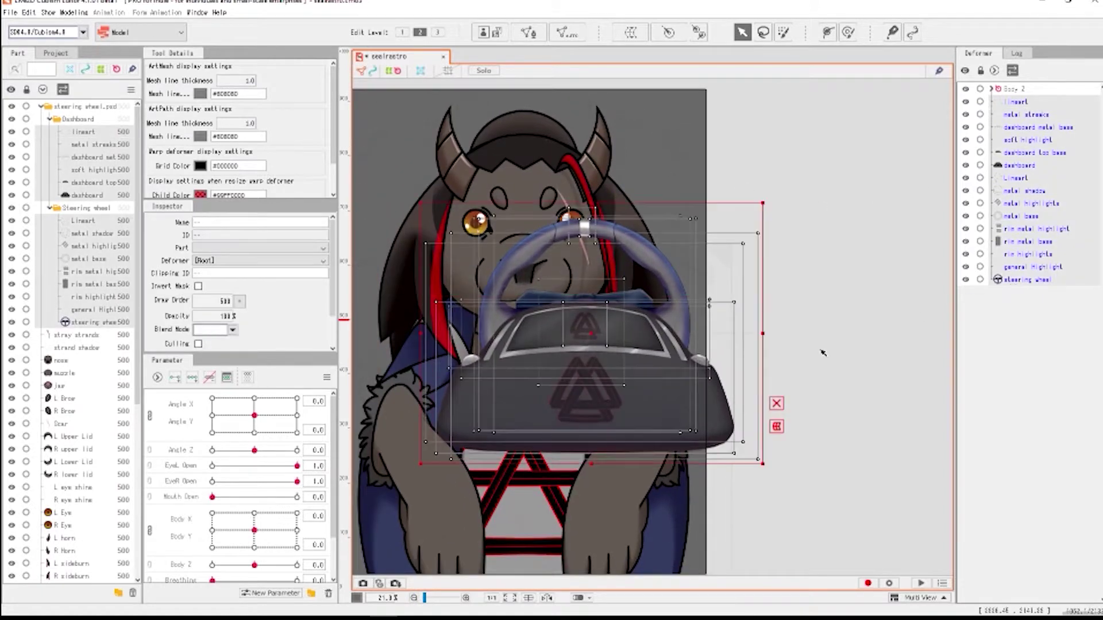
{"action": "scroll", "coordinate": [830, 352], "scroll_direction": "down", "scroll_amount": 2}
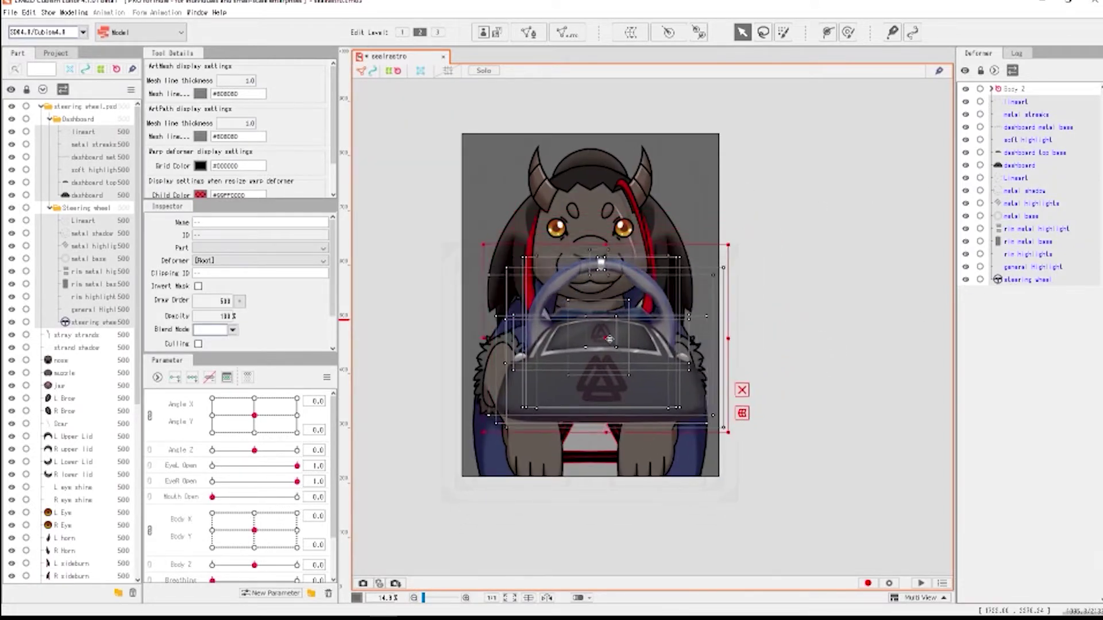
{"action": "left_click_drag", "start_coordinate": [609, 339], "coordinate": [598, 411]}
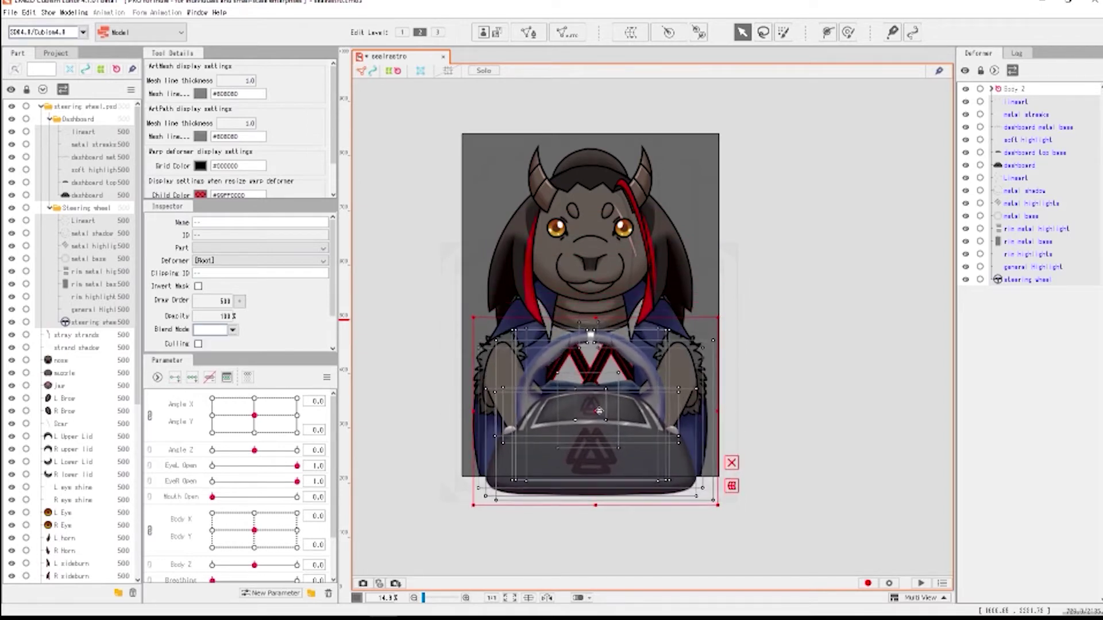
{"action": "scroll", "coordinate": [580, 347], "scroll_direction": "up", "scroll_amount": 2}
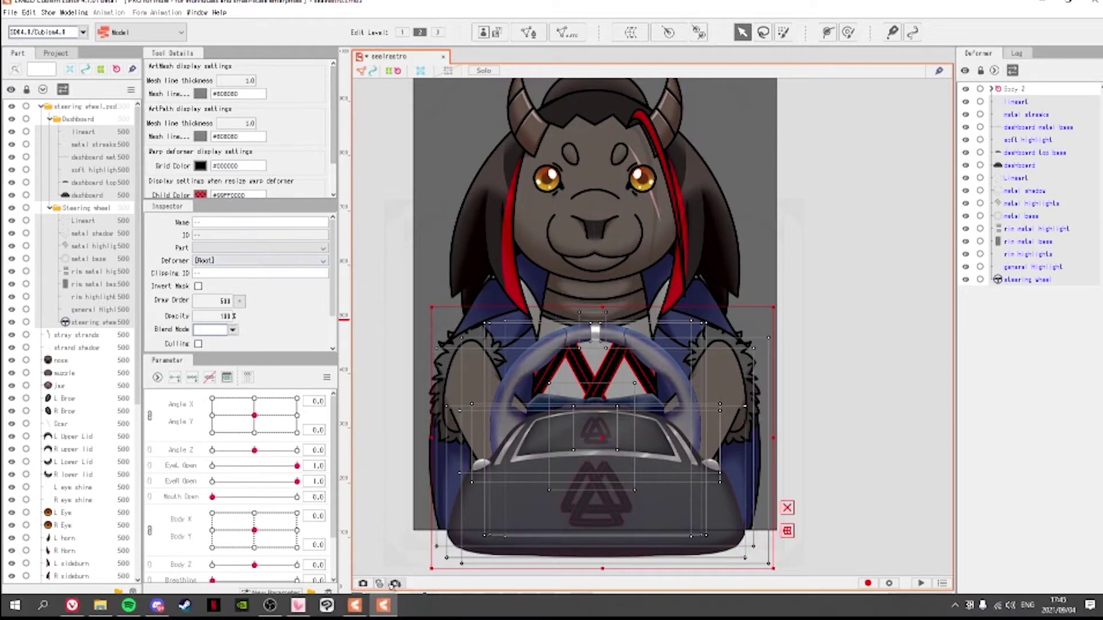
- Switch to the other Cubism window with the Zarastro Split 2 model, examine its steering wheel placement, and return to the current model
{"action": "left_click", "coordinate": [356, 606]}
{"action": "scroll", "coordinate": [683, 460], "scroll_direction": "down", "scroll_amount": 2}
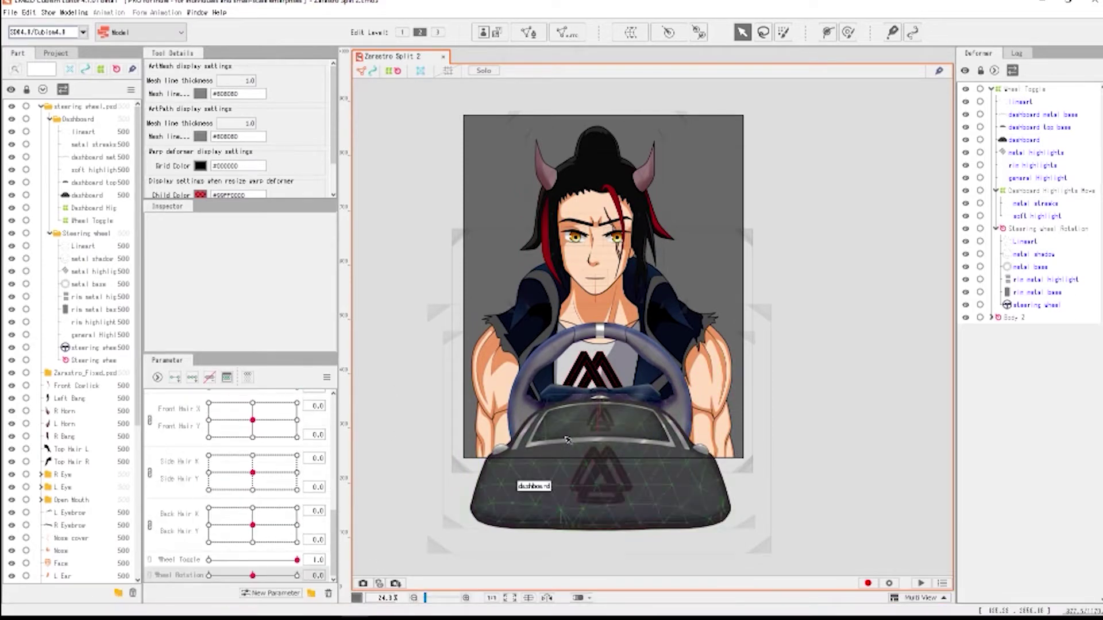
{"action": "left_click", "coordinate": [383, 606]}
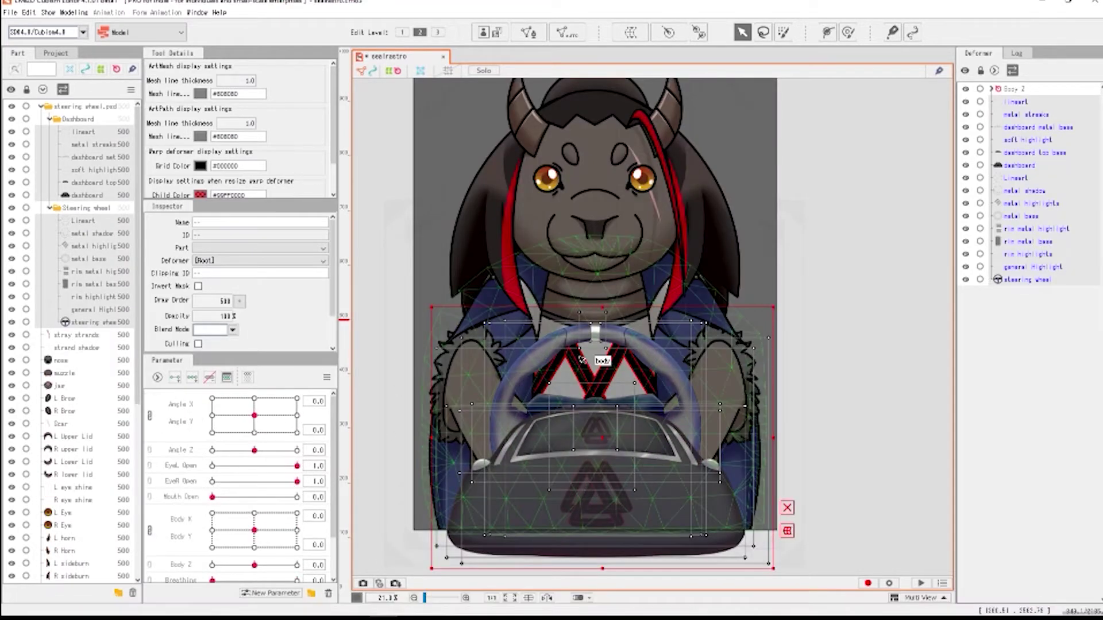
{"action": "scroll", "coordinate": [580, 364], "scroll_direction": "up", "scroll_amount": 1}
{"action": "scroll", "coordinate": [580, 365], "scroll_direction": "down", "scroll_amount": 1}
{"action": "left_click_drag", "start_coordinate": [575, 415], "coordinate": [553, 373]}
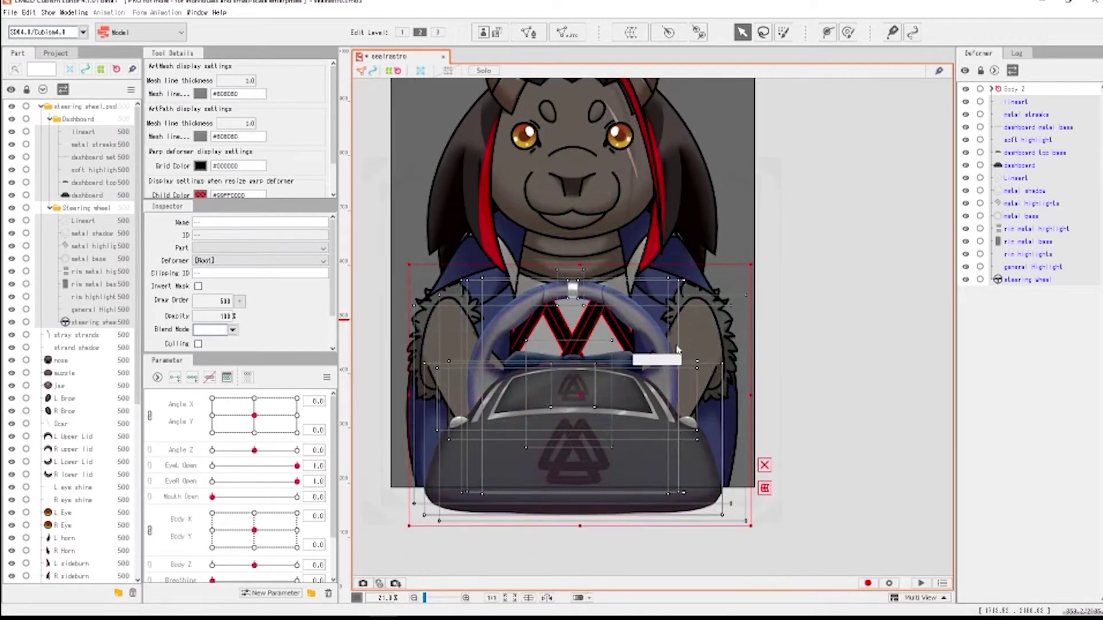
{"action": "left_click_drag", "start_coordinate": [750, 265], "coordinate": [783, 244]}
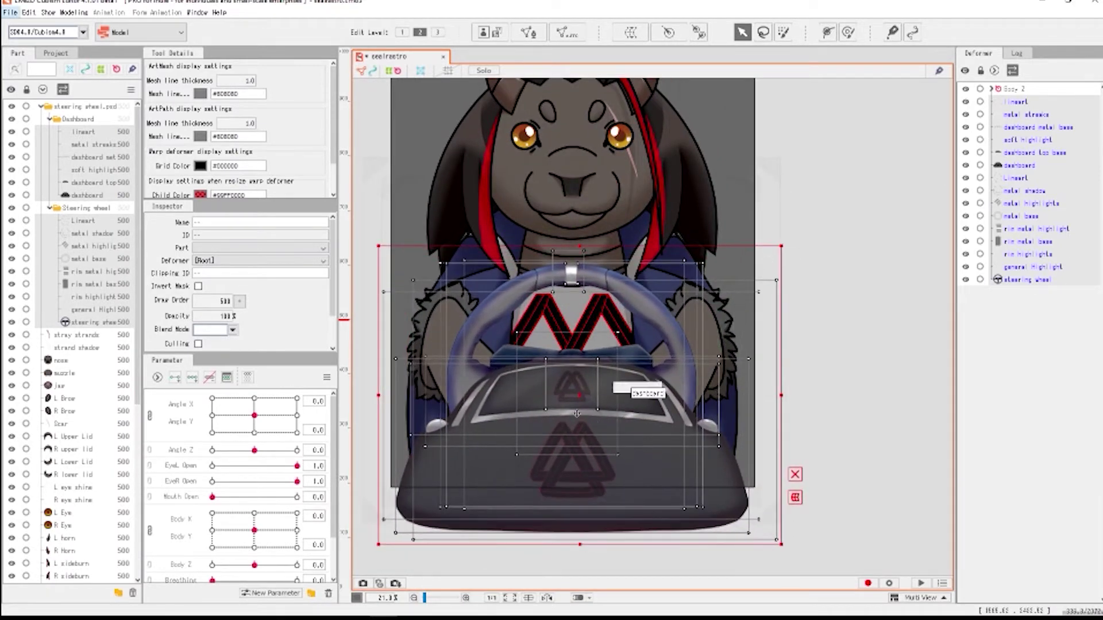
{"action": "left_click_drag", "start_coordinate": [580, 397], "coordinate": [580, 405]}
{"action": "key", "text": "ctrl+z"}
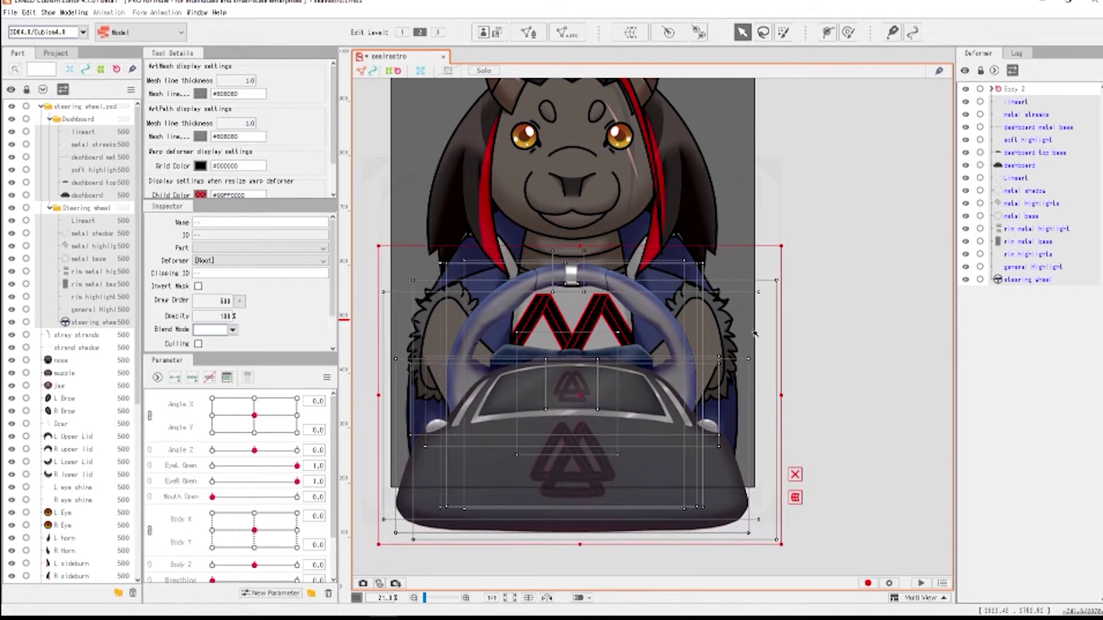
{"action": "key", "text": "ctrl+z"}
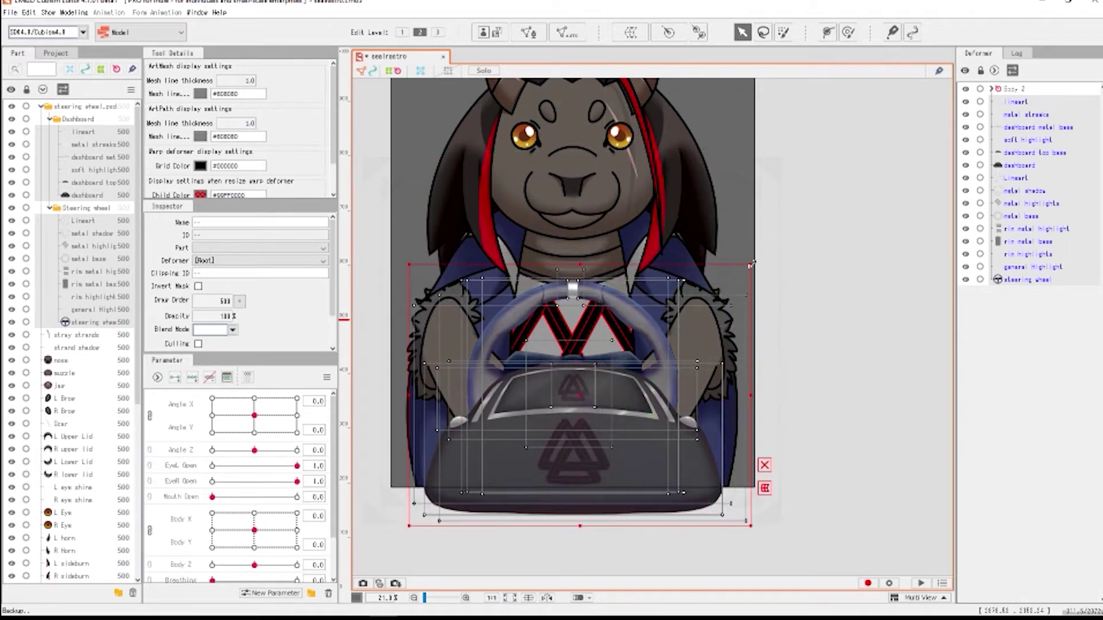
- Enlarge the steering wheel and dashboard to slightly wider than the character's body, lower them below the neck, and deselect them
{"action": "left_click_drag", "start_coordinate": [753, 262], "coordinate": [789, 233]}
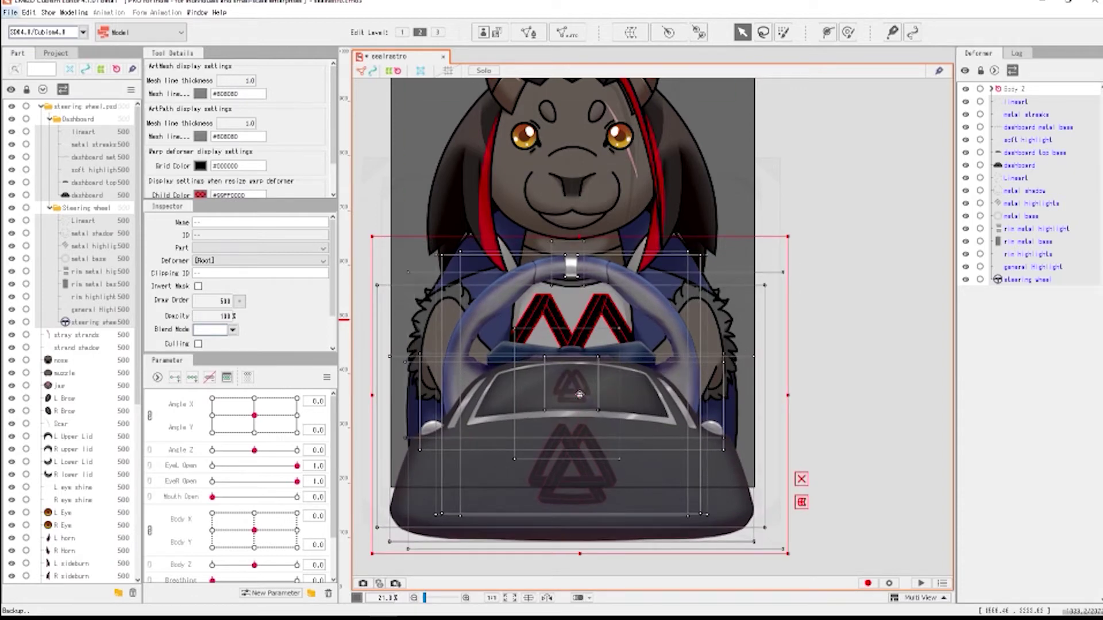
{"action": "left_click_drag", "start_coordinate": [579, 395], "coordinate": [579, 404]}
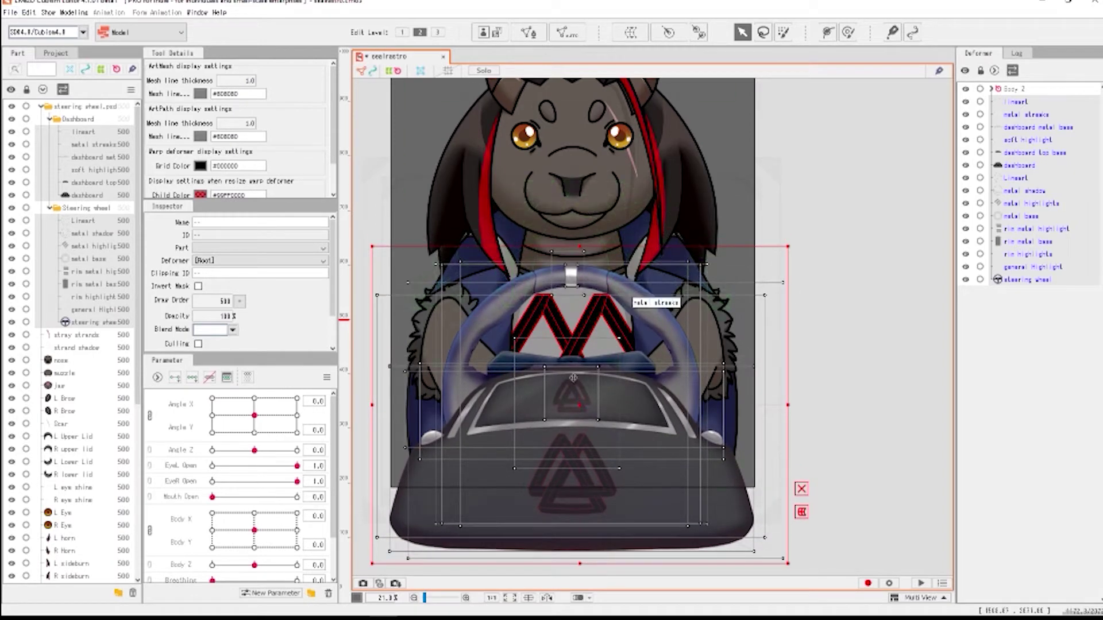
{"action": "left_click_drag", "start_coordinate": [580, 406], "coordinate": [580, 419]}
{"action": "left_click", "coordinate": [852, 358]}
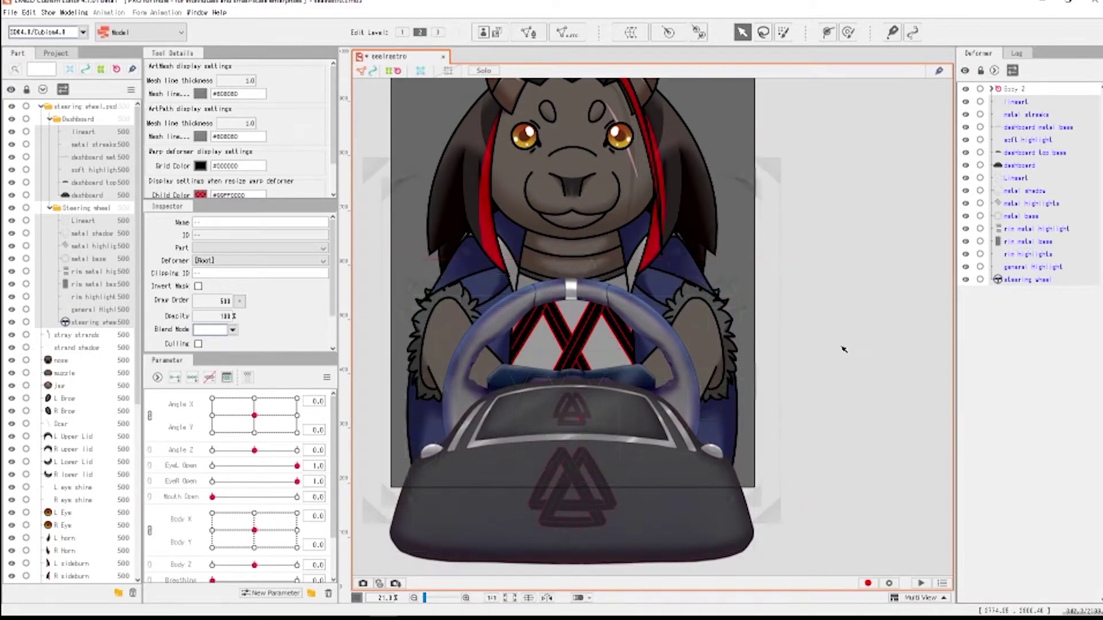
{"action": "scroll", "coordinate": [436, 304], "scroll_direction": "down", "scroll_amount": 2}
{"action": "left_click_drag", "start_coordinate": [451, 303], "coordinate": [439, 318]}
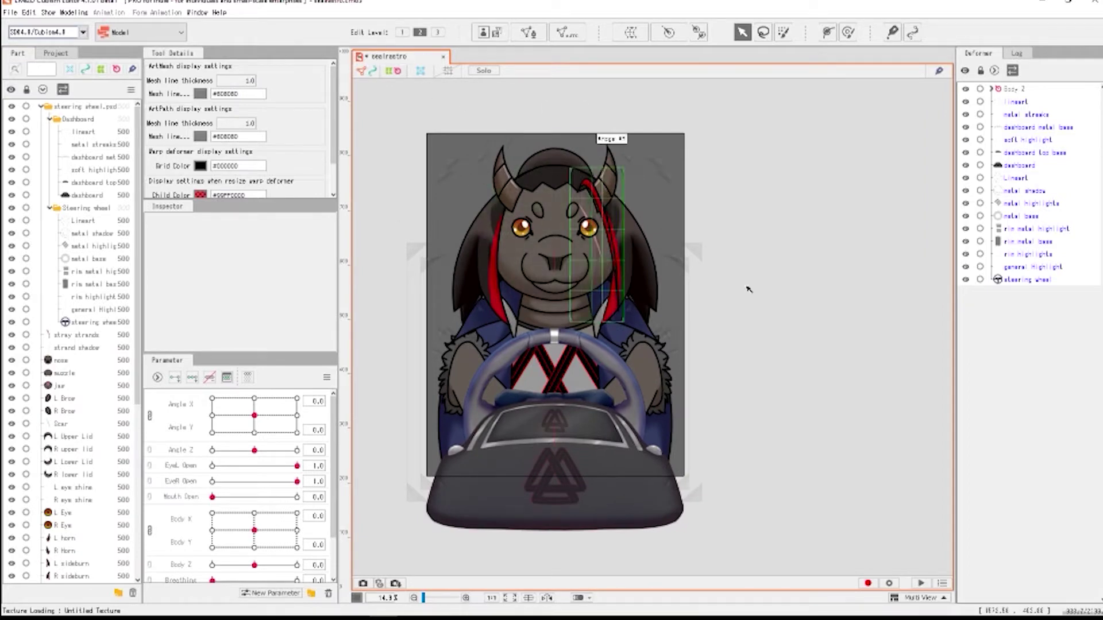
- Select the steering wheel and dashboard layers together again for meshing
{"action": "left_click", "coordinate": [1021, 281]}
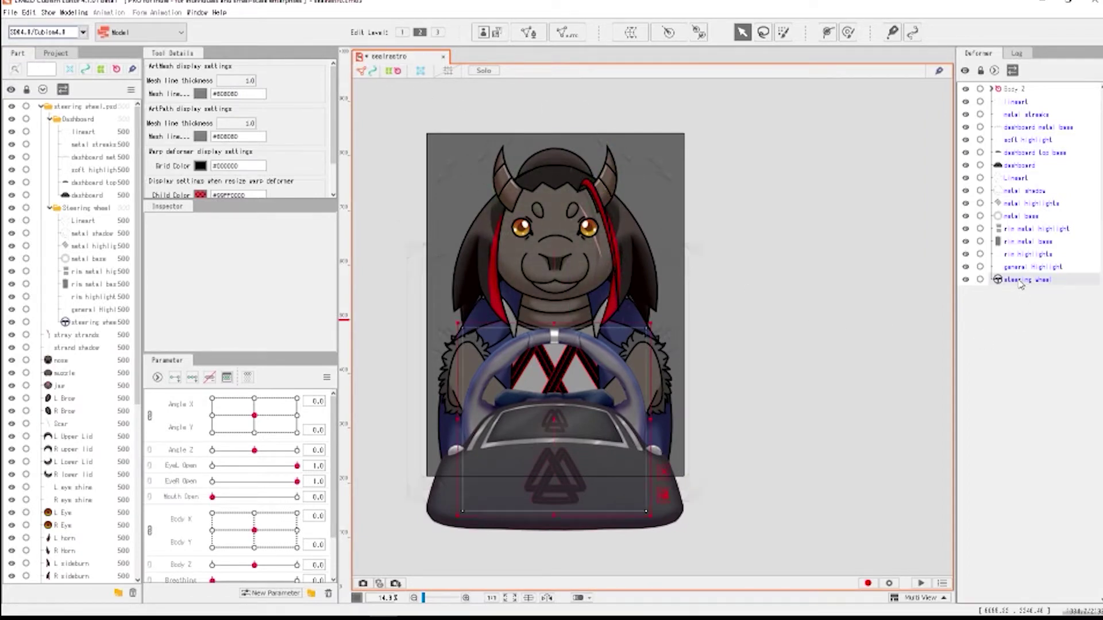
{"action": "left_click", "coordinate": [1029, 114], "text": "shift"}
{"action": "scroll", "coordinate": [562, 415], "scroll_direction": "up", "scroll_amount": 2}
{"action": "left_click_drag", "start_coordinate": [562, 415], "coordinate": [590, 236]}
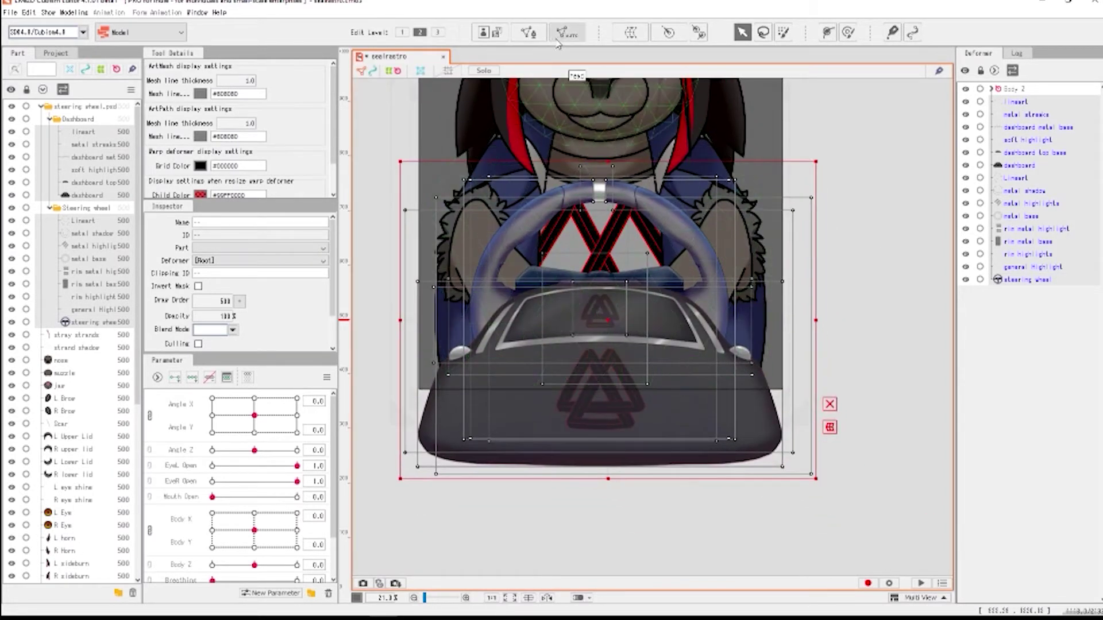
{"action": "scroll", "coordinate": [541, 314], "scroll_direction": "up", "scroll_amount": 2}
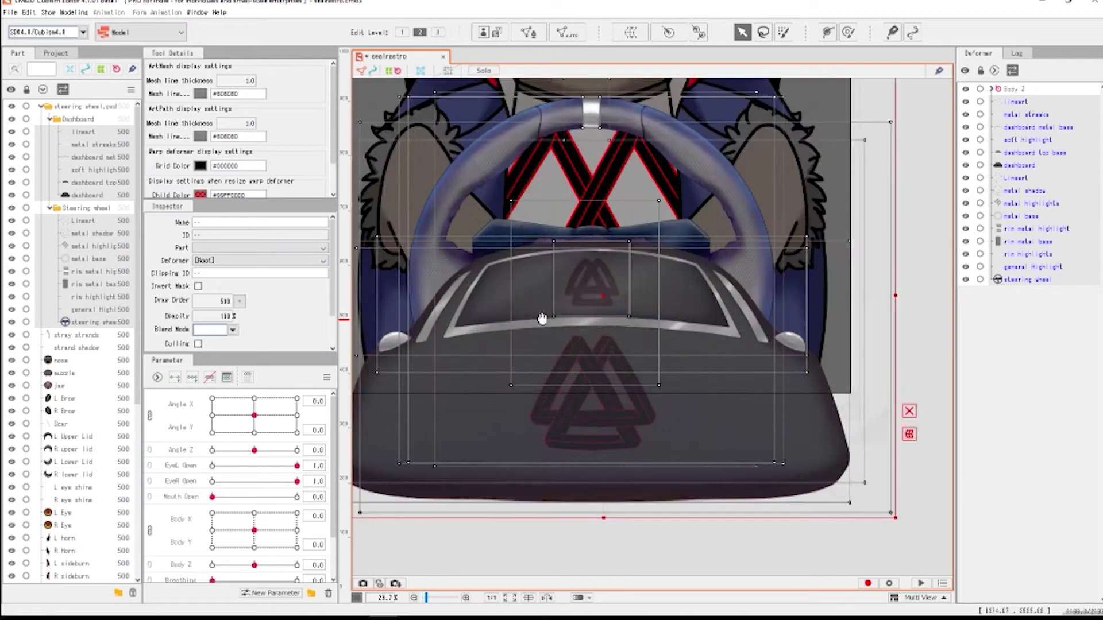
{"action": "left_click", "coordinate": [567, 32]}
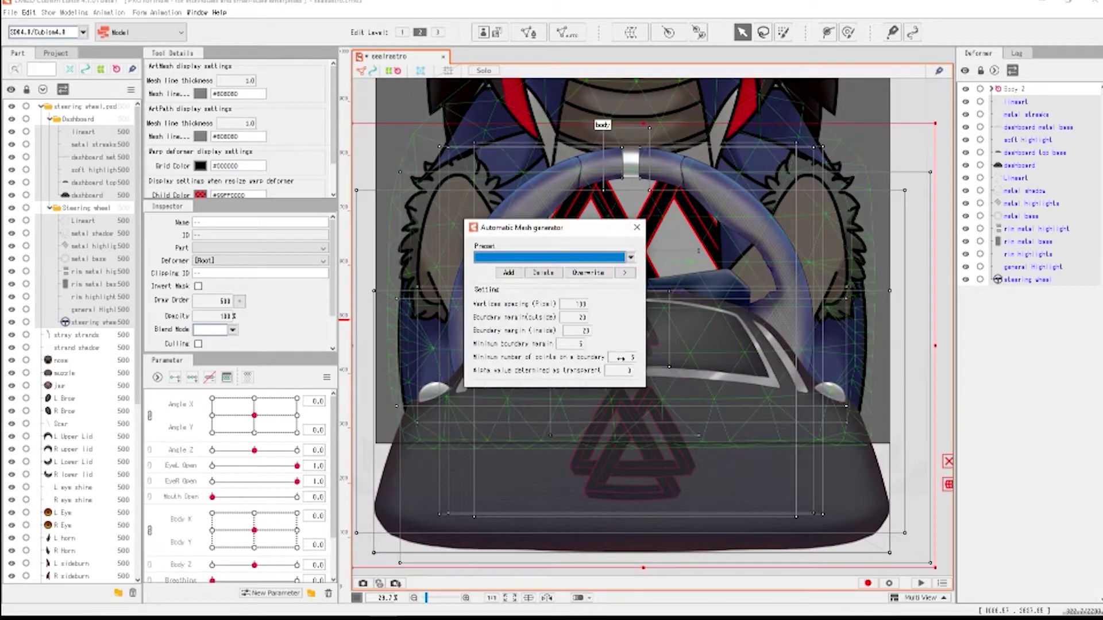
{"action": "left_click", "coordinate": [637, 228]}
{"action": "scroll", "coordinate": [643, 229], "scroll_direction": "down", "scroll_amount": 2}
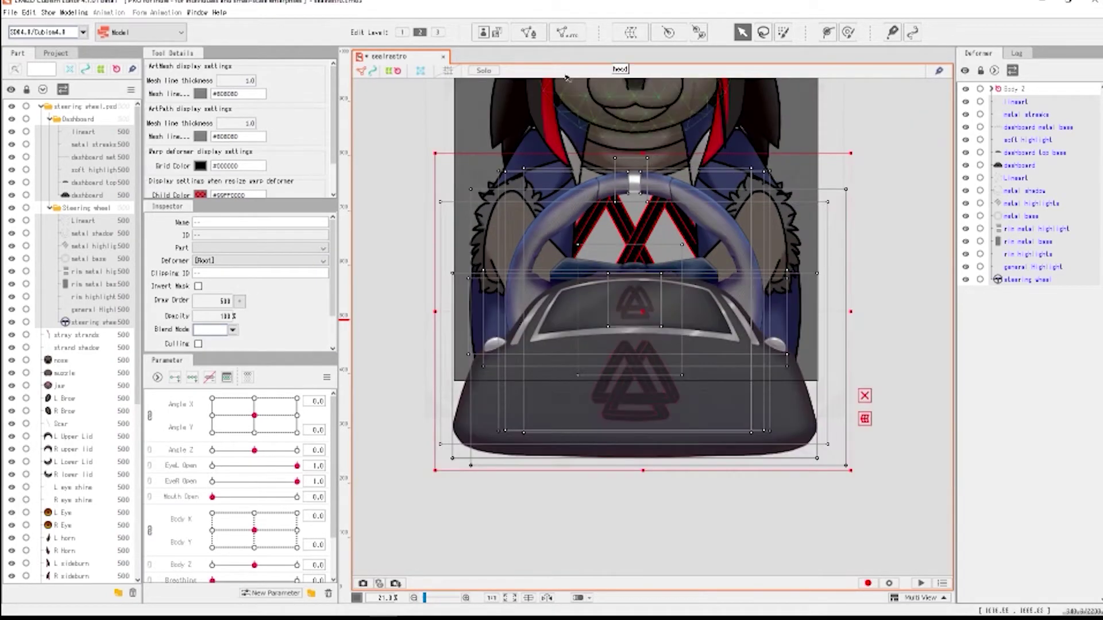
- Generate automatic meshes for the selected layers in mesh edit mode with the Standard preset and accept the edit
{"action": "left_click", "coordinate": [529, 33]}
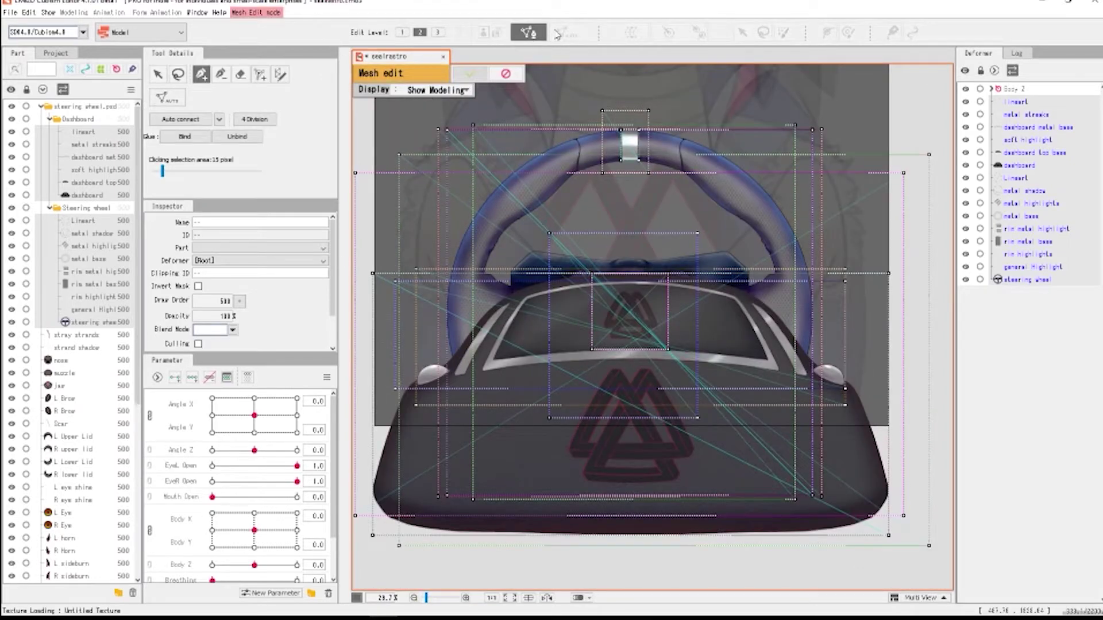
{"action": "scroll", "coordinate": [594, 333], "scroll_direction": "down", "scroll_amount": 2}
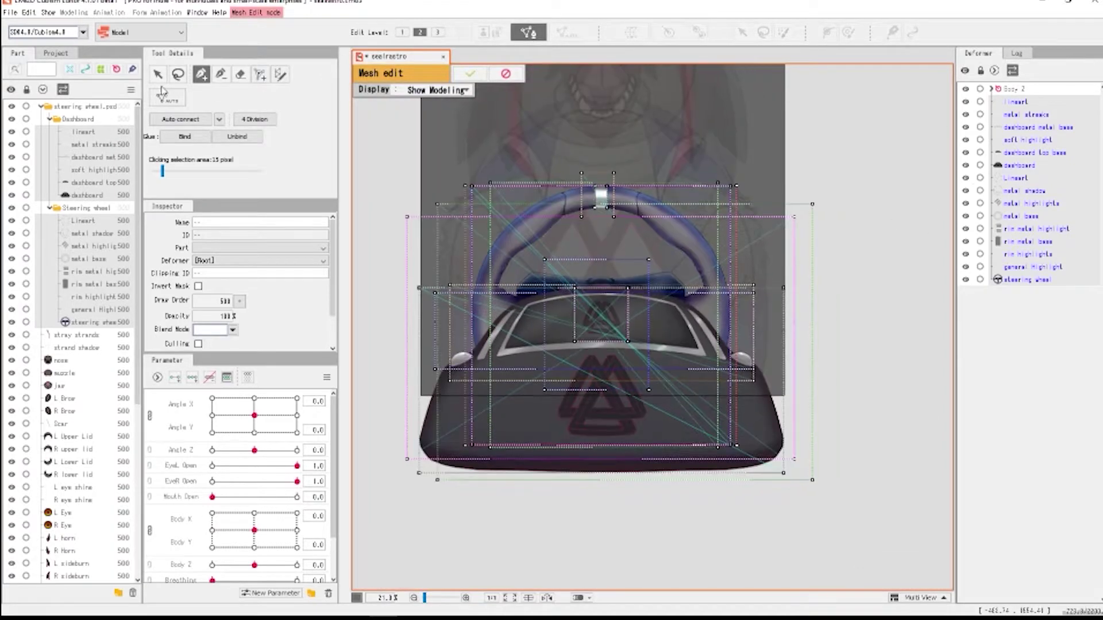
{"action": "left_click", "coordinate": [165, 95]}
{"action": "left_click", "coordinate": [237, 117]}
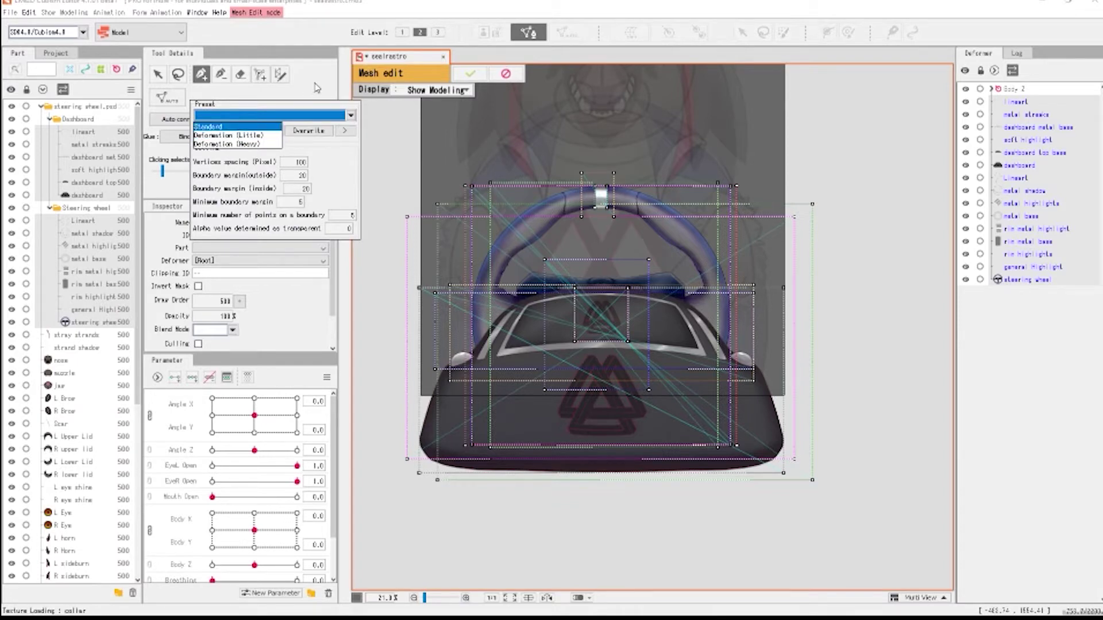
{"action": "key", "text": "Return"}
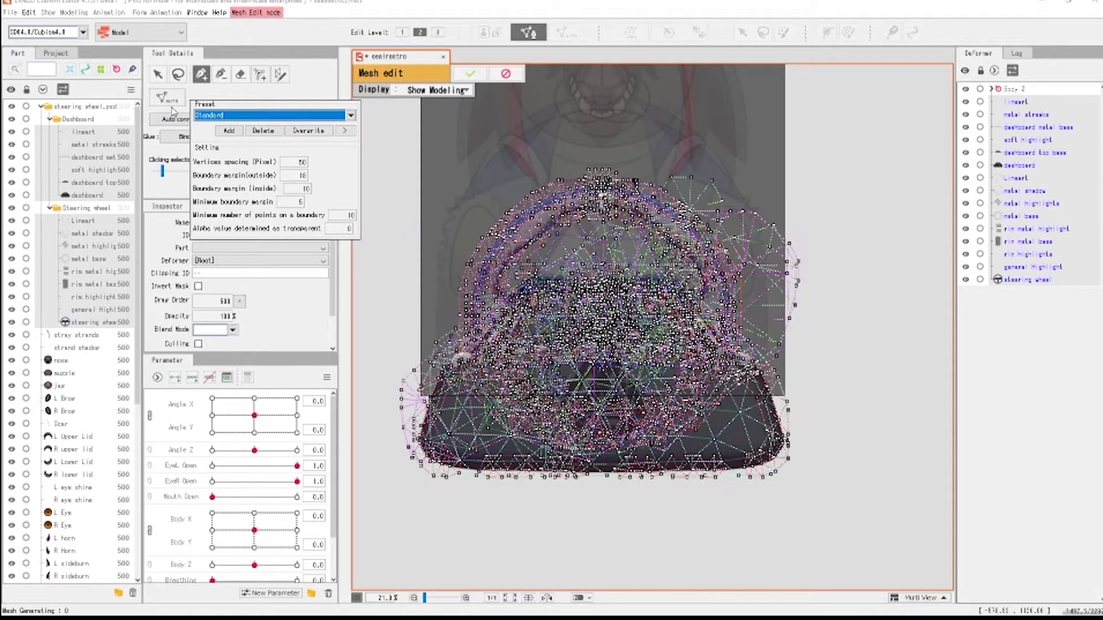
{"action": "left_click", "coordinate": [327, 89]}
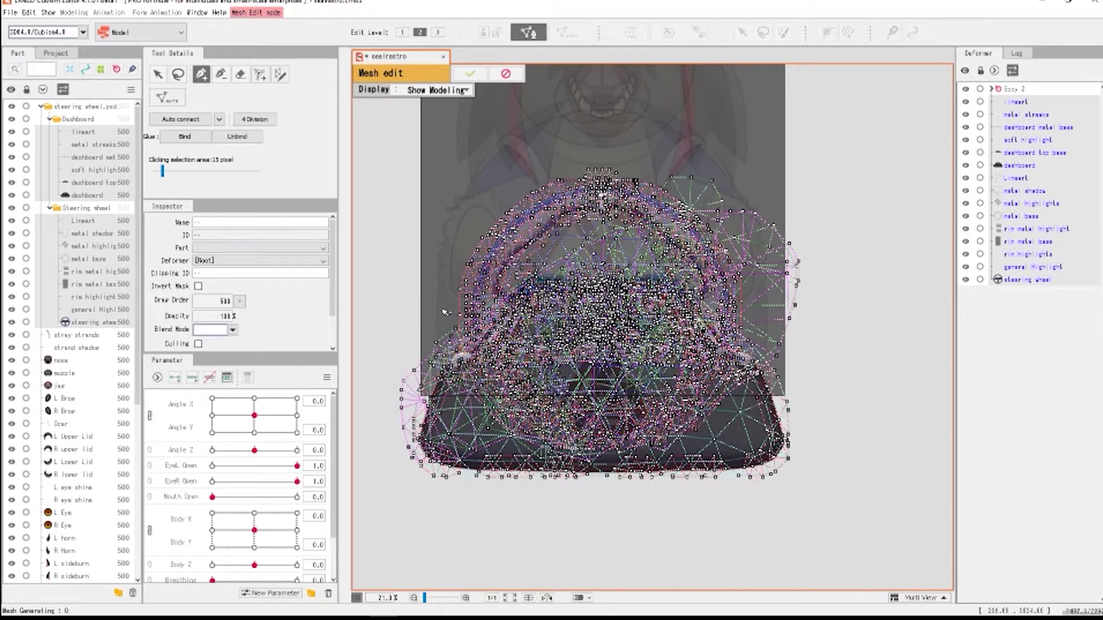
{"action": "left_click", "coordinate": [470, 74]}
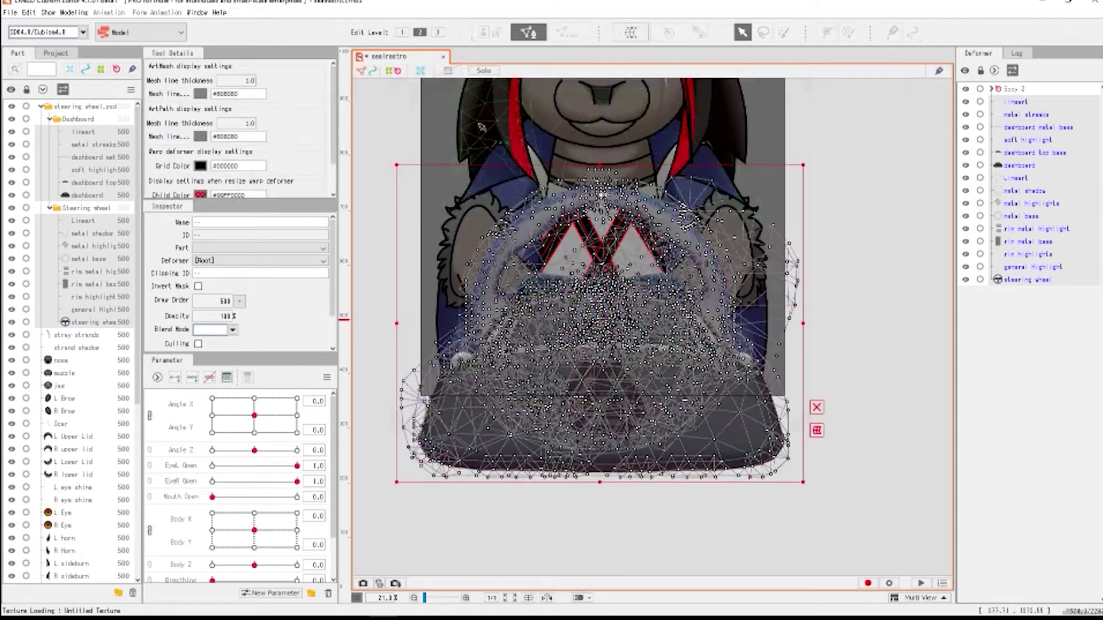
- Select the steering wheel layer alone and examine its generated mesh up close
{"action": "left_click", "coordinate": [1027, 279]}
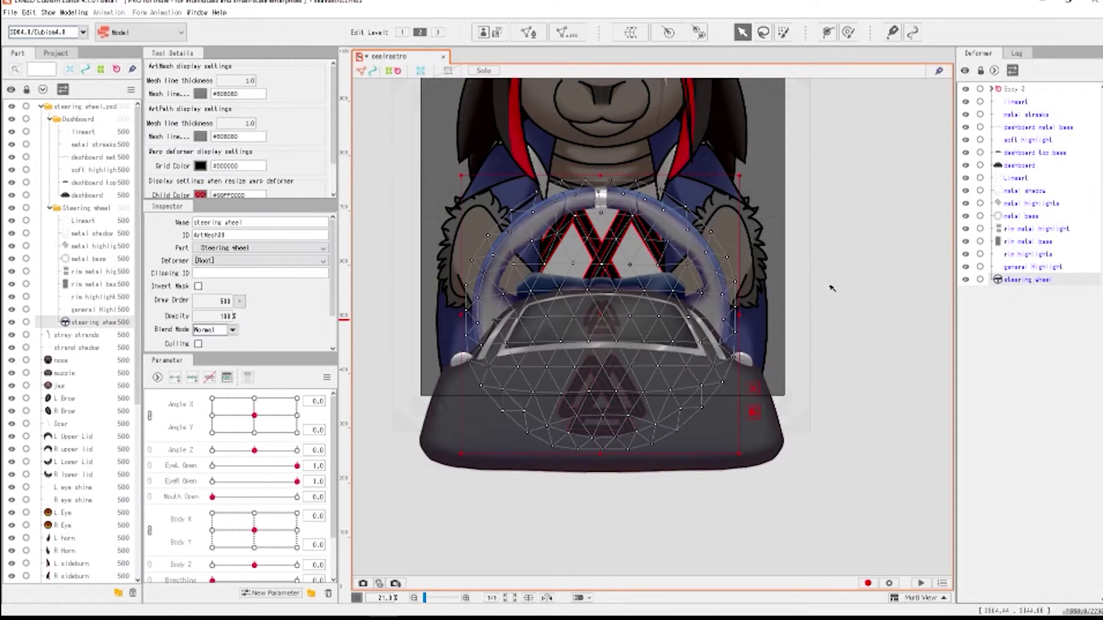
{"action": "scroll", "coordinate": [691, 299], "scroll_direction": "up", "scroll_amount": 4}
{"action": "scroll", "coordinate": [691, 298], "scroll_direction": "down", "scroll_amount": 2}
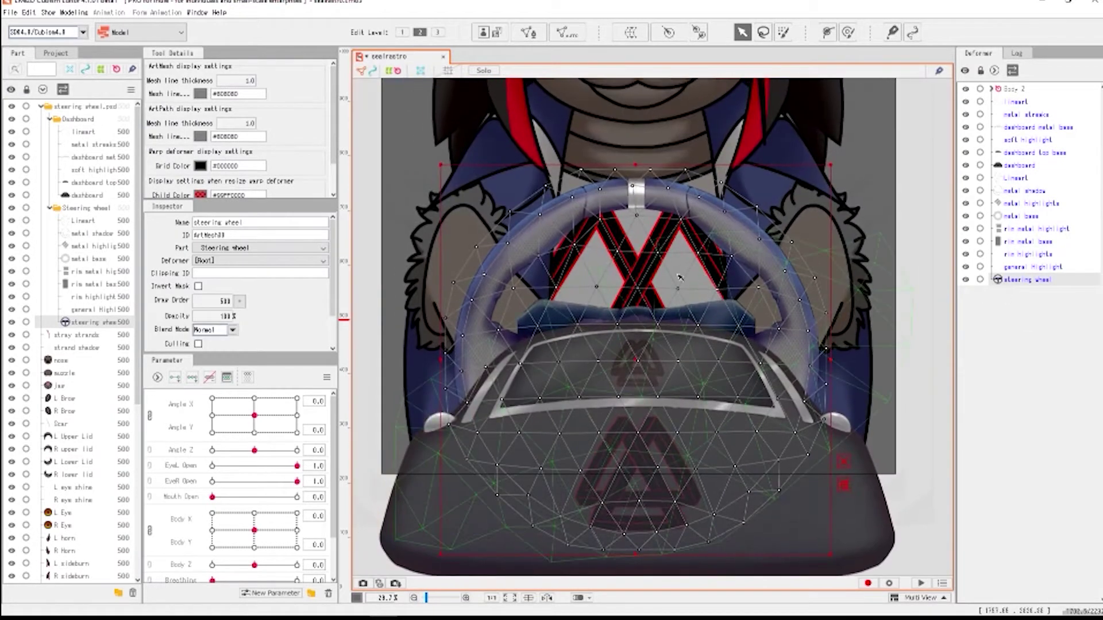
- Examine the generated meshes of the general highlight, rim highlights and dashboard lineart layers one after another
{"action": "left_click", "coordinate": [1020, 269]}
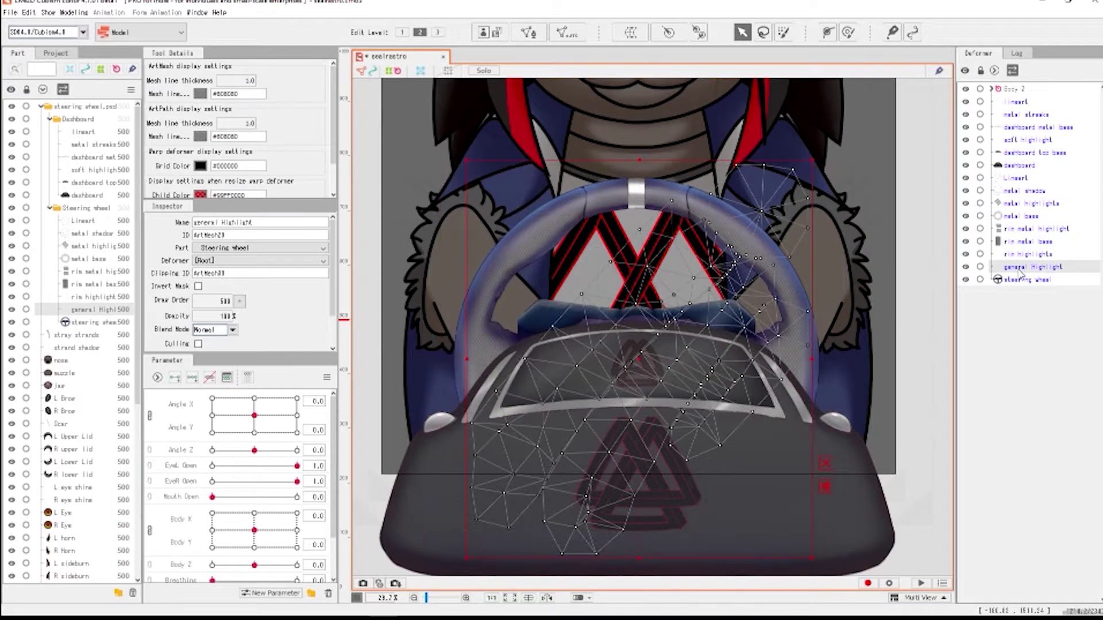
{"action": "left_click", "coordinate": [1022, 254]}
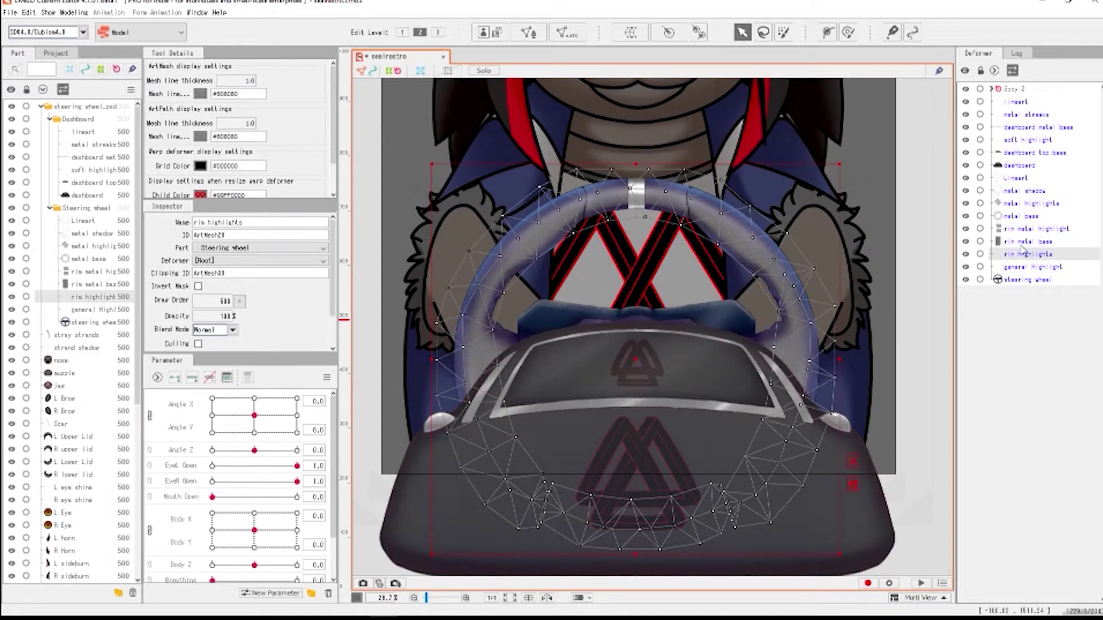
{"action": "left_click", "coordinate": [1017, 102]}
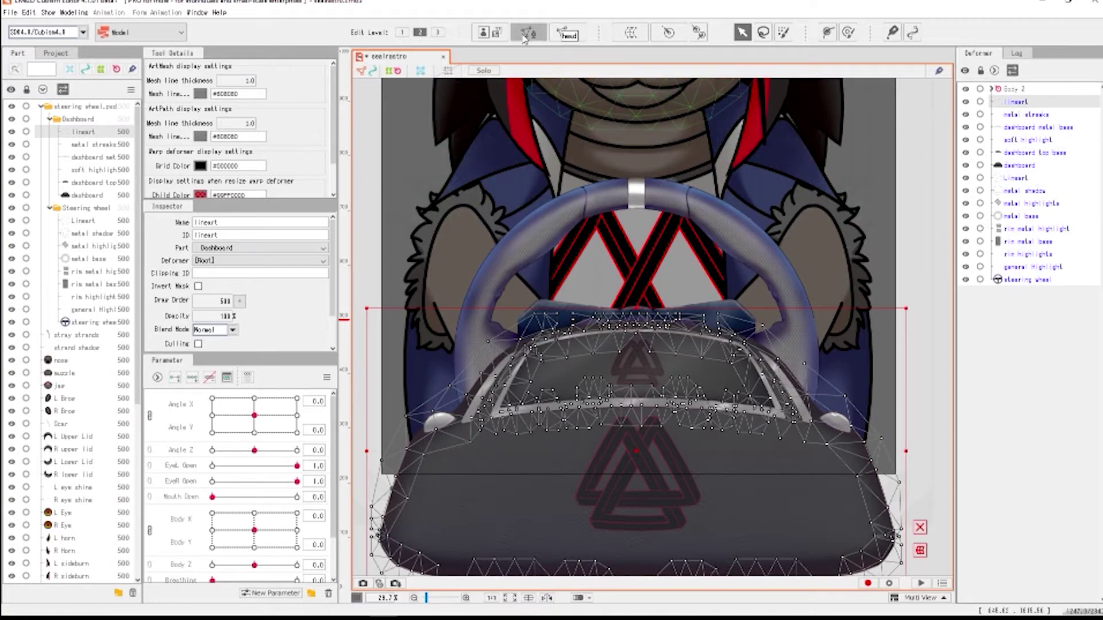
- Open the dashboard lineart in mesh edit mode and set the display to Show Model Image
{"action": "left_click", "coordinate": [528, 33]}
{"action": "scroll", "coordinate": [616, 387], "scroll_direction": "up", "scroll_amount": 5}
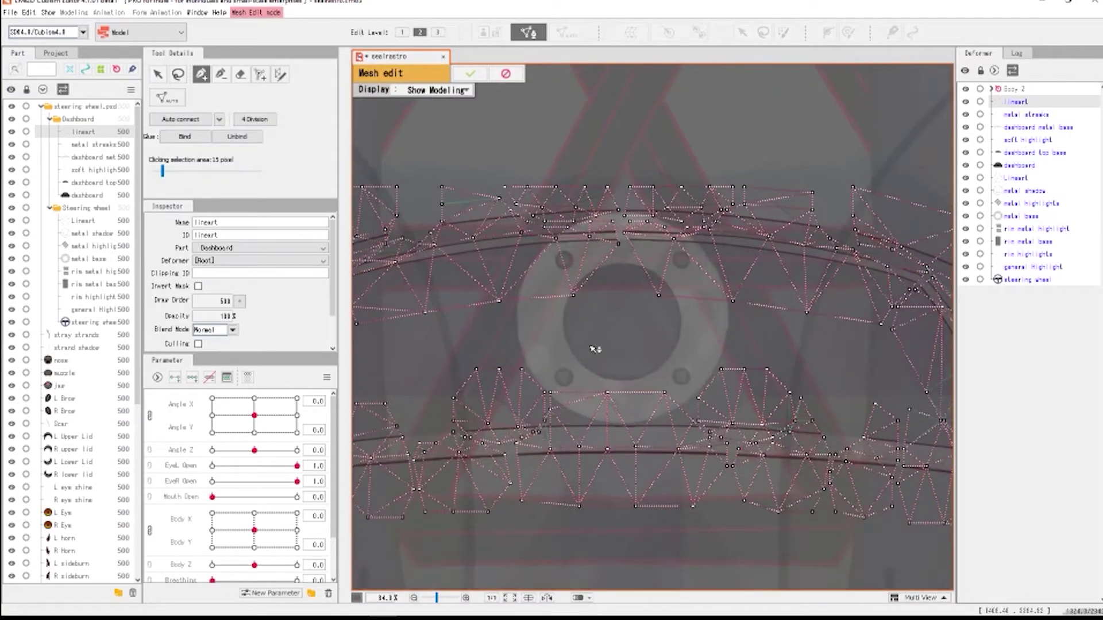
{"action": "scroll", "coordinate": [744, 261], "scroll_direction": "up", "scroll_amount": 5}
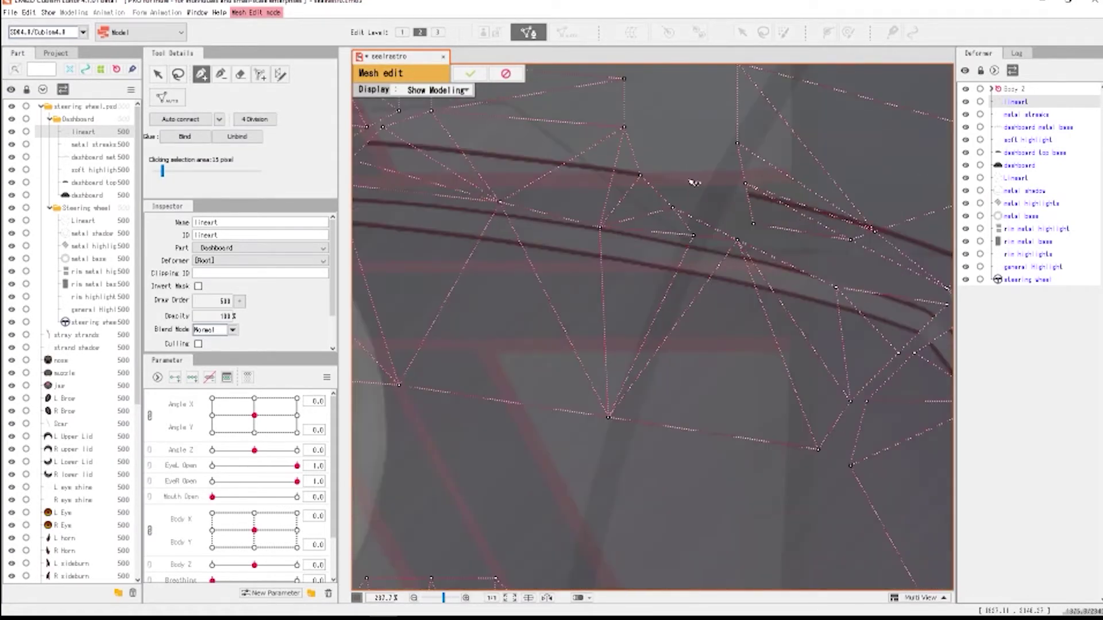
{"action": "left_click", "coordinate": [442, 90]}
{"action": "left_click", "coordinate": [435, 113]}
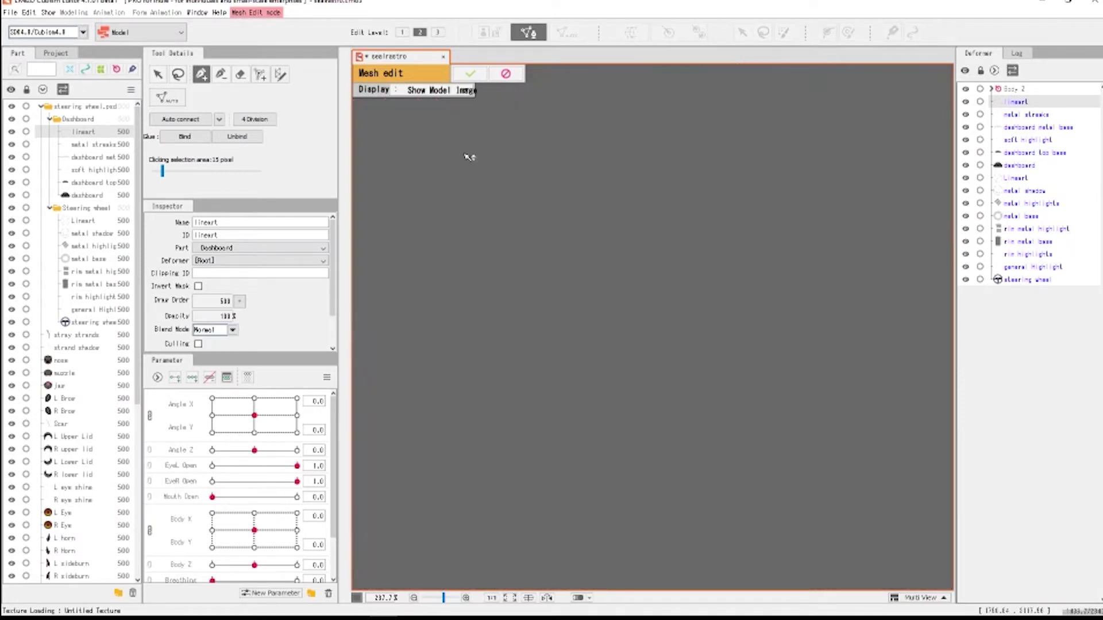
- Examine how closely the generated mesh follows the dashboard lineart along the windshield, mirrors and outer contour
{"action": "scroll", "coordinate": [639, 274], "scroll_direction": "up", "scroll_amount": 9}
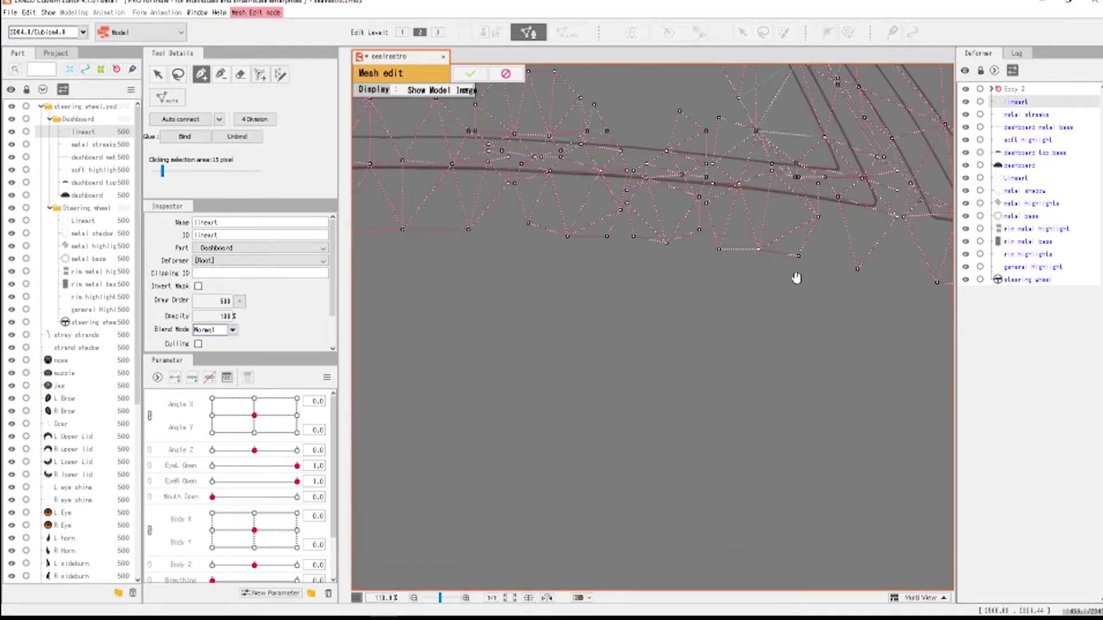
{"action": "scroll", "coordinate": [712, 278], "scroll_direction": "up", "scroll_amount": 5}
{"action": "scroll", "coordinate": [697, 266], "scroll_direction": "down", "scroll_amount": 7}
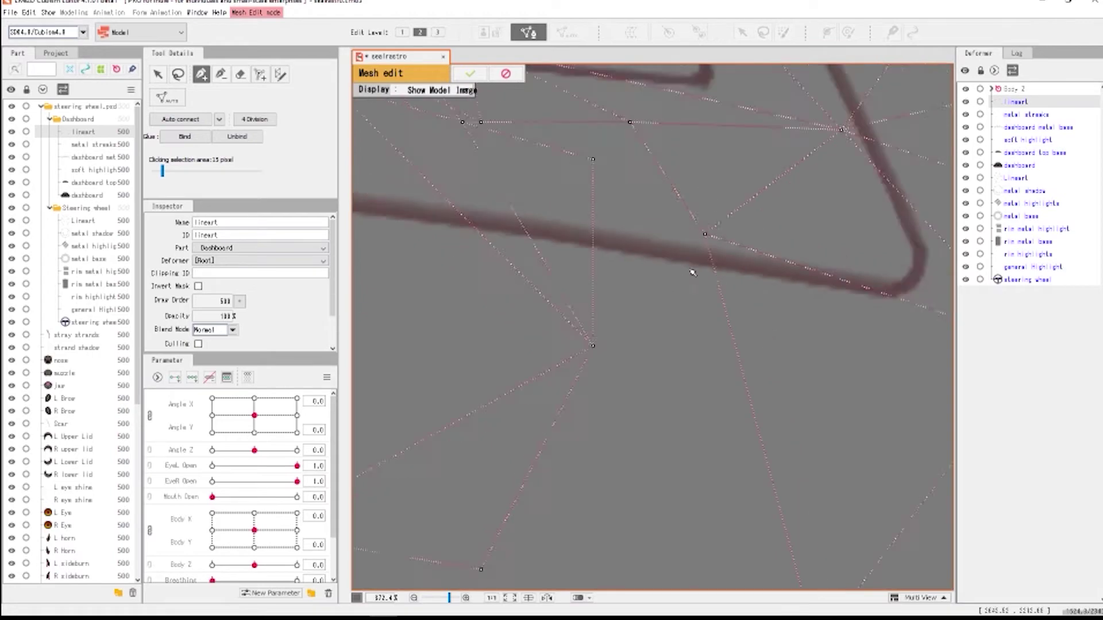
{"action": "scroll", "coordinate": [628, 327], "scroll_direction": "down", "scroll_amount": 5}
{"action": "scroll", "coordinate": [628, 320], "scroll_direction": "up", "scroll_amount": 6}
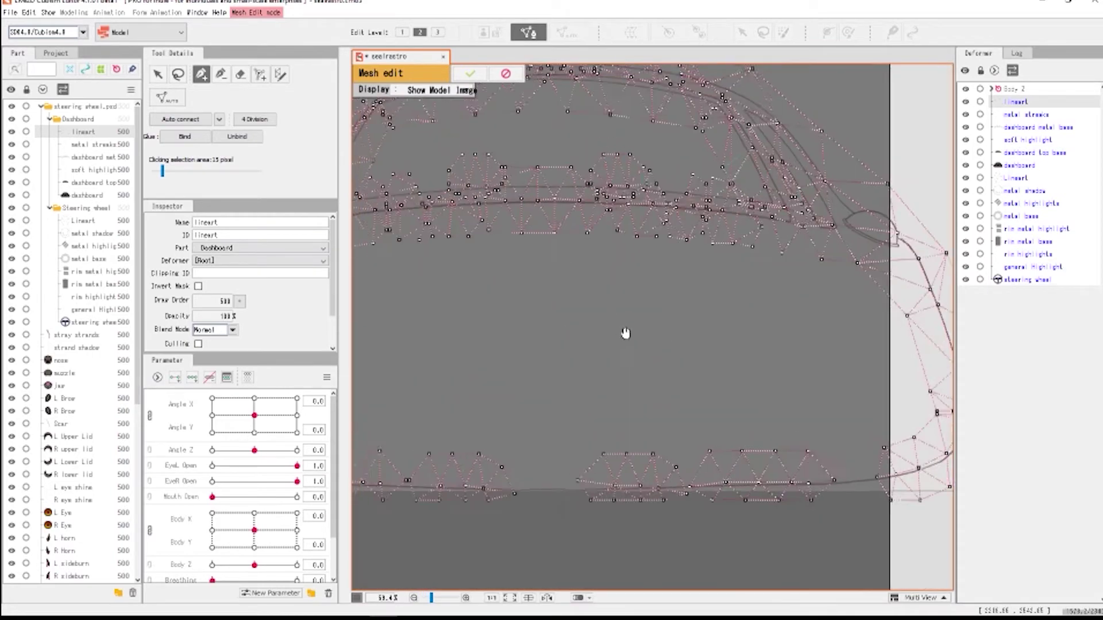
{"action": "scroll", "coordinate": [631, 338], "scroll_direction": "down", "scroll_amount": 3}
{"action": "scroll", "coordinate": [584, 266], "scroll_direction": "down", "scroll_amount": 2}
{"action": "scroll", "coordinate": [697, 327], "scroll_direction": "up", "scroll_amount": 2}
{"action": "scroll", "coordinate": [697, 327], "scroll_direction": "down", "scroll_amount": 4}
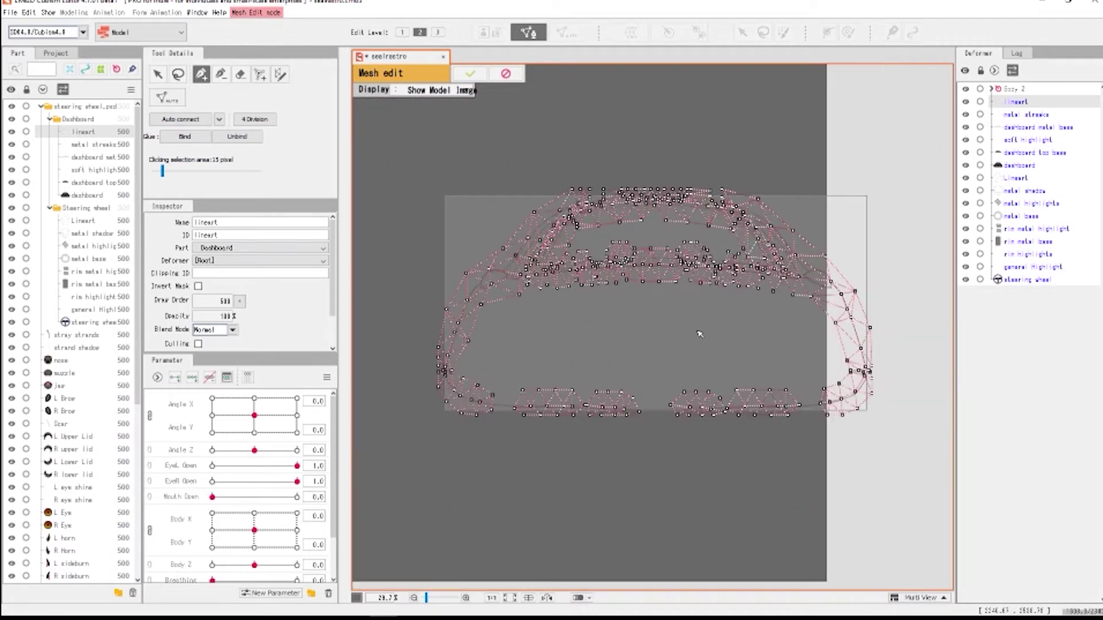
{"action": "left_click_drag", "start_coordinate": [692, 327], "coordinate": [695, 327]}
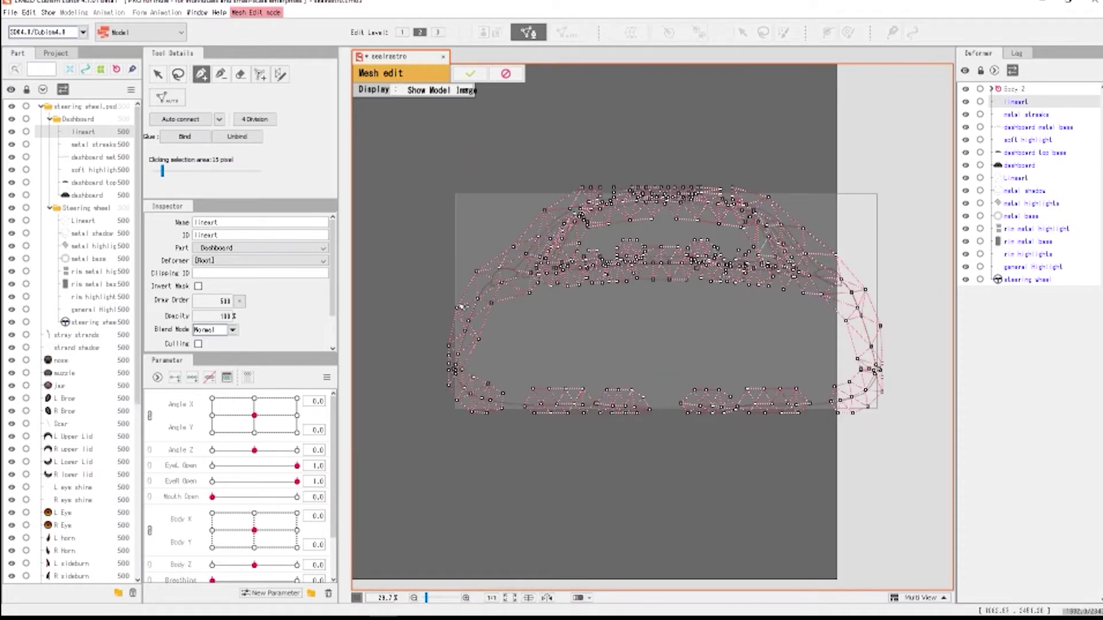
- Try regenerating the lineart's automatic mesh from the Standard preset with a higher alpha value determined as transparent
{"action": "left_click", "coordinate": [166, 98]}
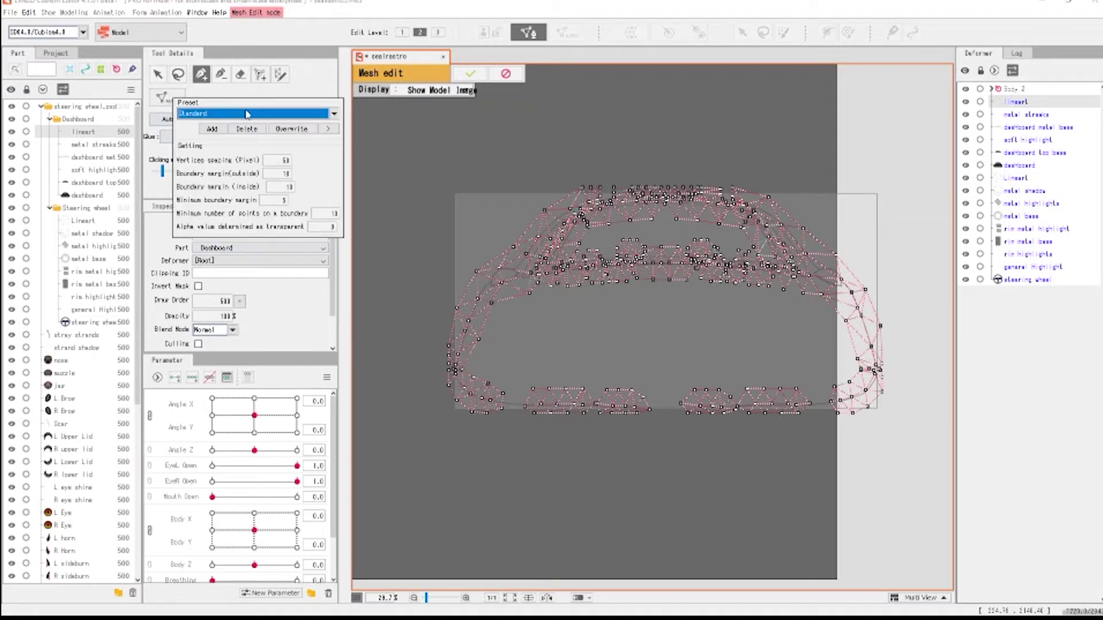
{"action": "left_click", "coordinate": [247, 114]}
{"action": "left_click", "coordinate": [234, 113]}
{"action": "left_click_drag", "start_coordinate": [313, 229], "coordinate": [675, 232]}
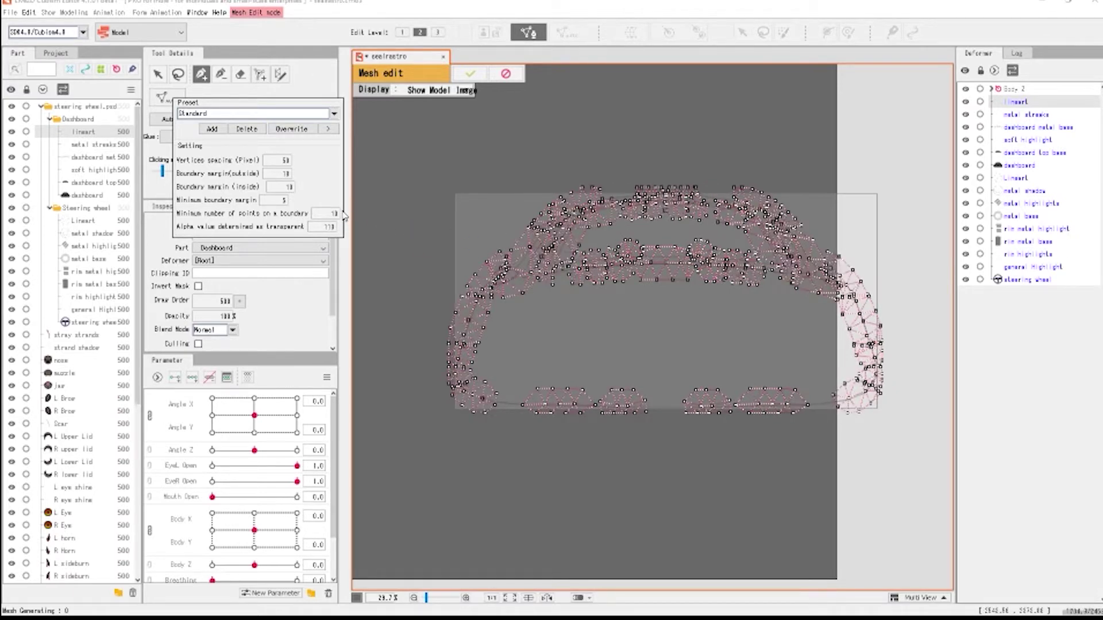
{"action": "scroll", "coordinate": [773, 295], "scroll_direction": "up", "scroll_amount": 2}
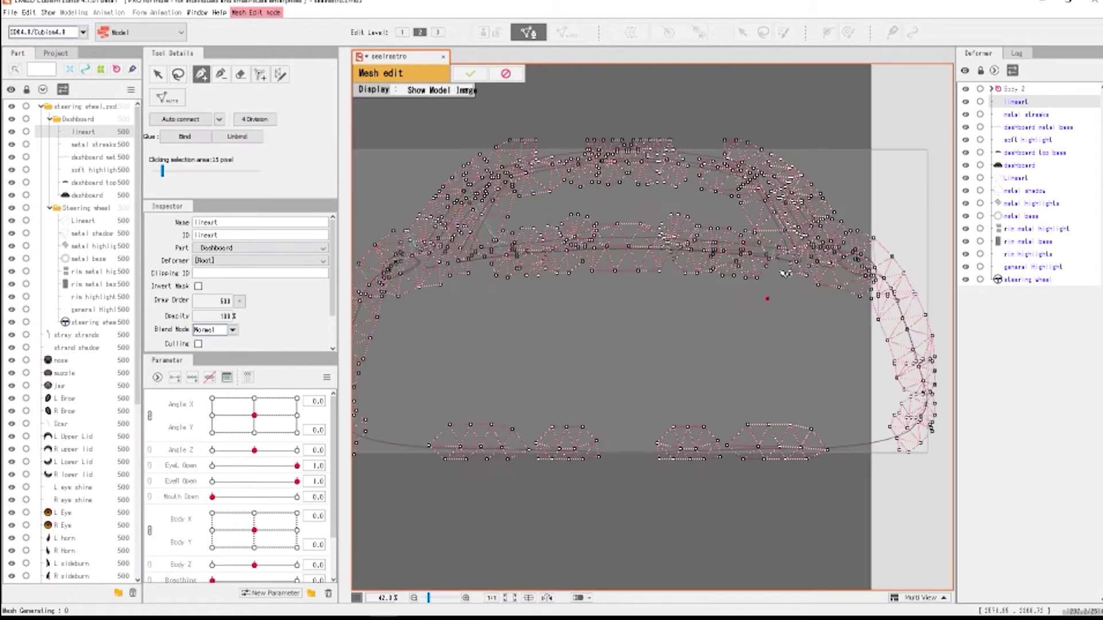
{"action": "scroll", "coordinate": [780, 287], "scroll_direction": "down", "scroll_amount": 2}
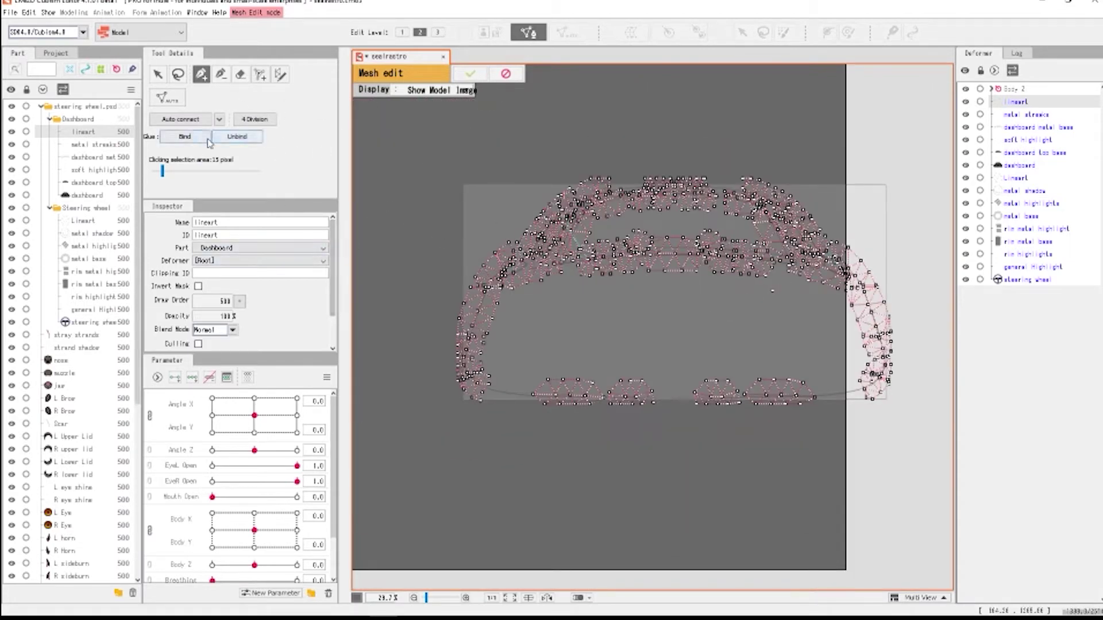
- Select all mesh vertices of the dashboard lineart with the lasso and delete them
{"action": "left_click", "coordinate": [178, 74]}
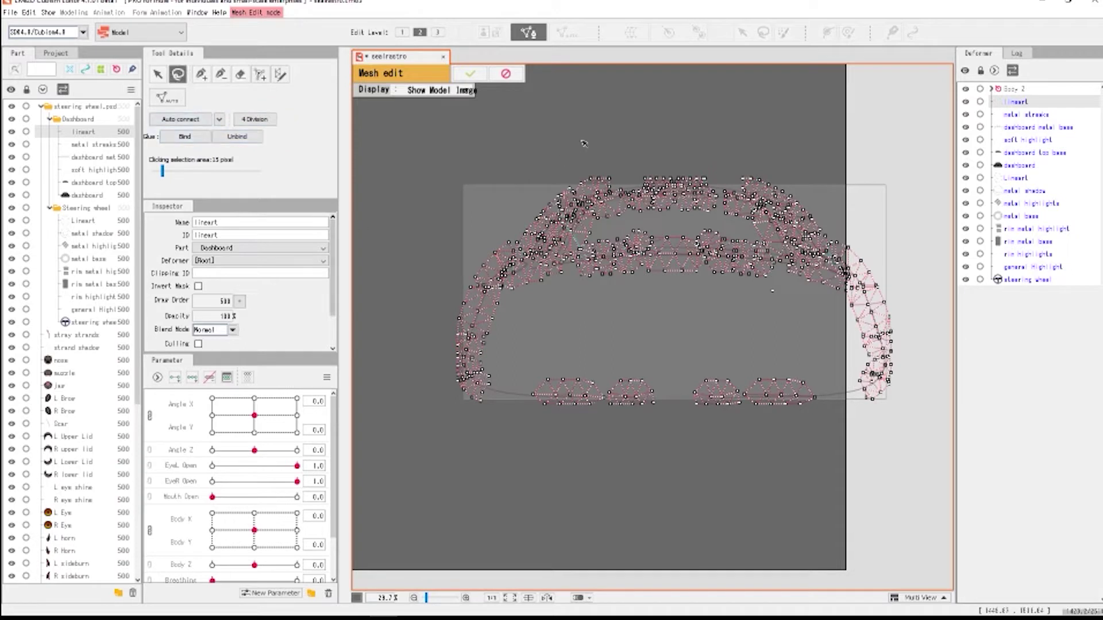
{"action": "mouse_move", "coordinate": [580, 140]}
{"action": "left_mouse_down"}
{"action": "mouse_move", "coordinate": [450, 486]}
{"action": "mouse_move", "coordinate": [945, 426]}
{"action": "mouse_move", "coordinate": [844, 155]}
{"action": "mouse_move", "coordinate": [701, 184]}
{"action": "left_mouse_up"}
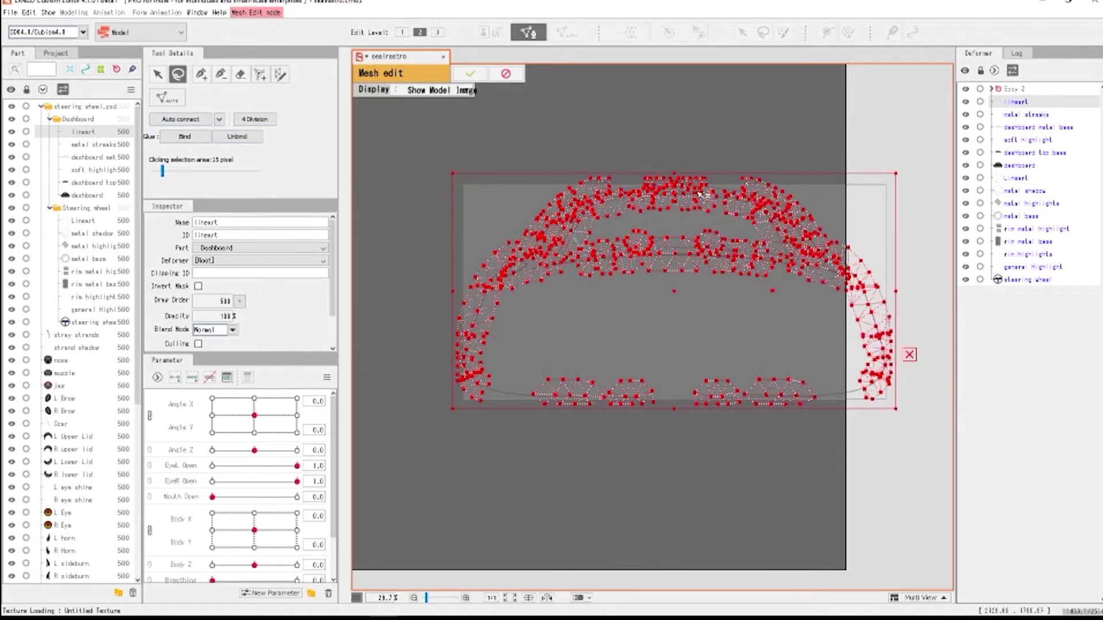
{"action": "key", "text": "Delete"}
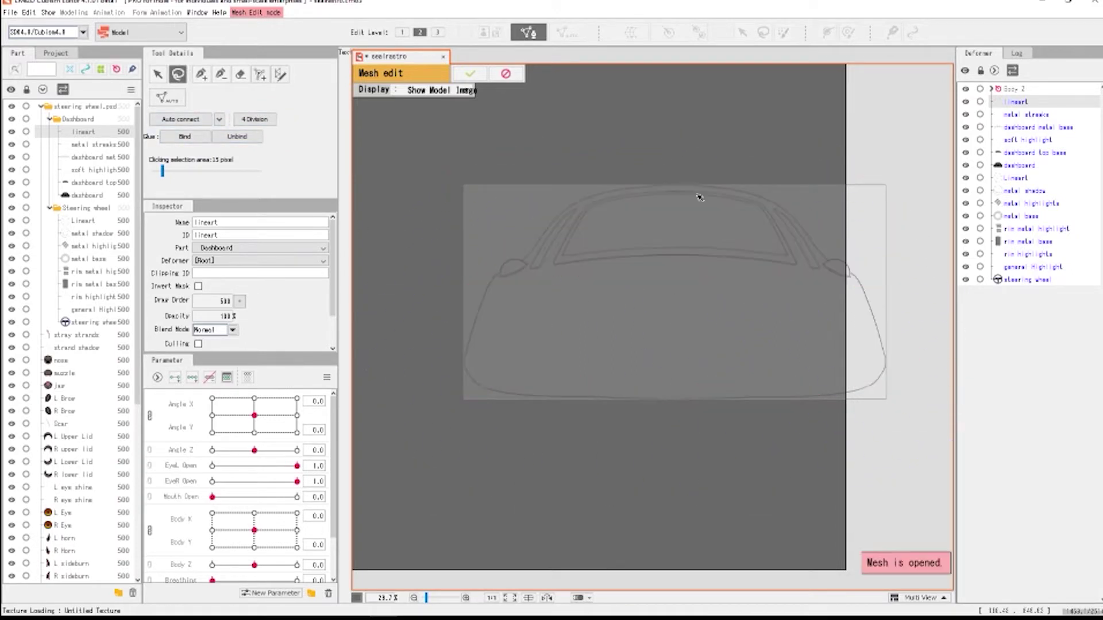
- Trace a Stroke mesh-mapping path from the left mirror down the dashboard's left contour and onto its bottom line
{"action": "left_click", "coordinate": [279, 74]}
{"action": "scroll", "coordinate": [586, 259], "scroll_direction": "up", "scroll_amount": 3}
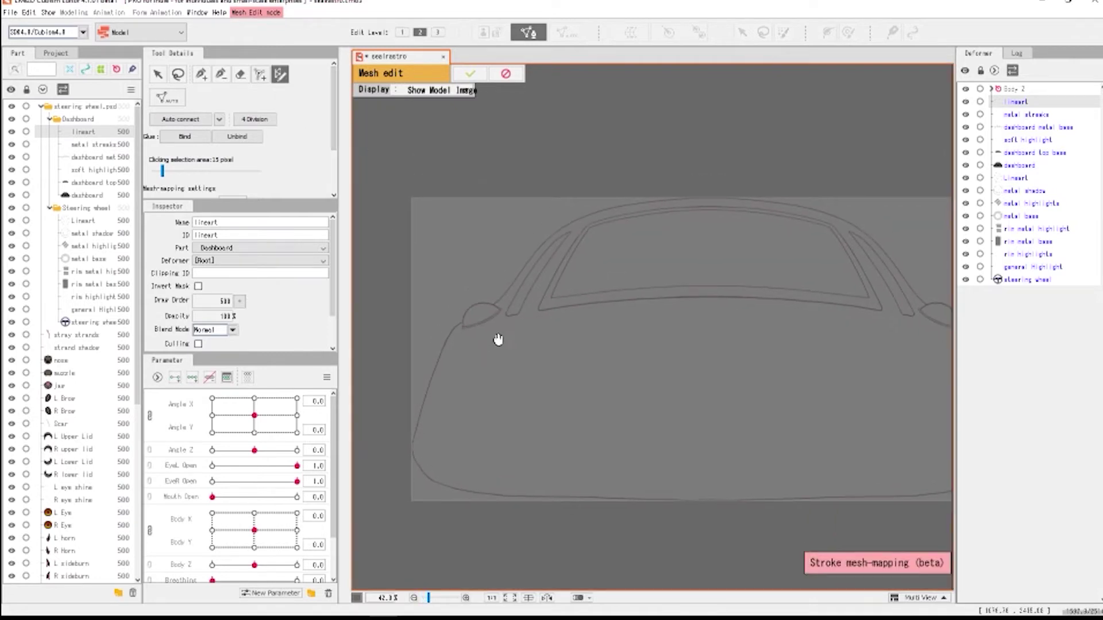
{"action": "scroll", "coordinate": [500, 321], "scroll_direction": "up", "scroll_amount": 3}
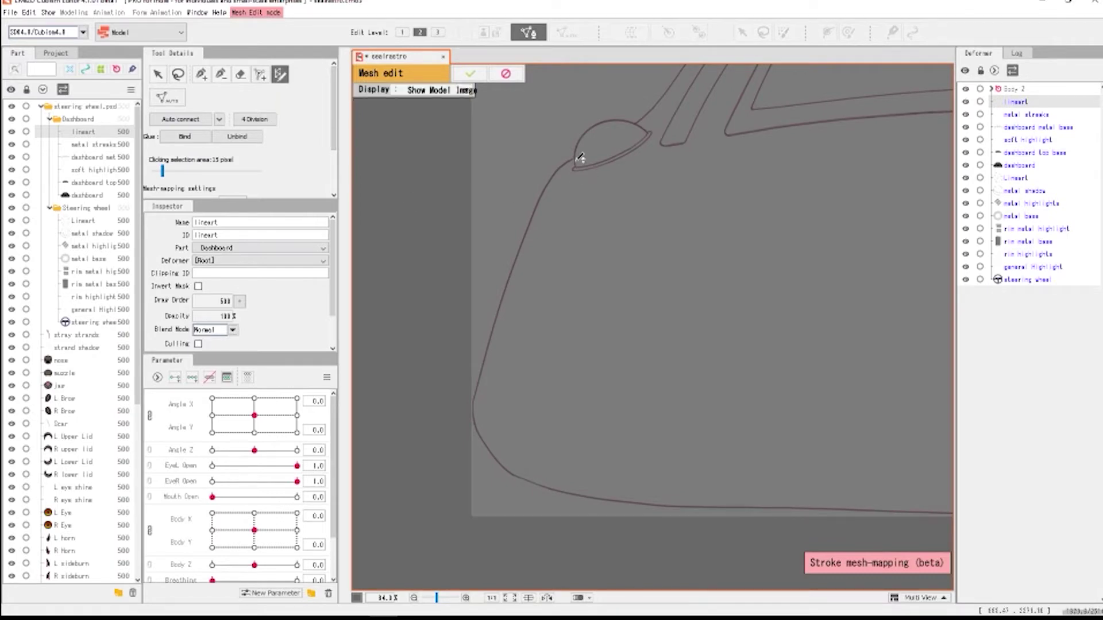
{"action": "left_click_drag", "start_coordinate": [569, 159], "coordinate": [533, 213]}
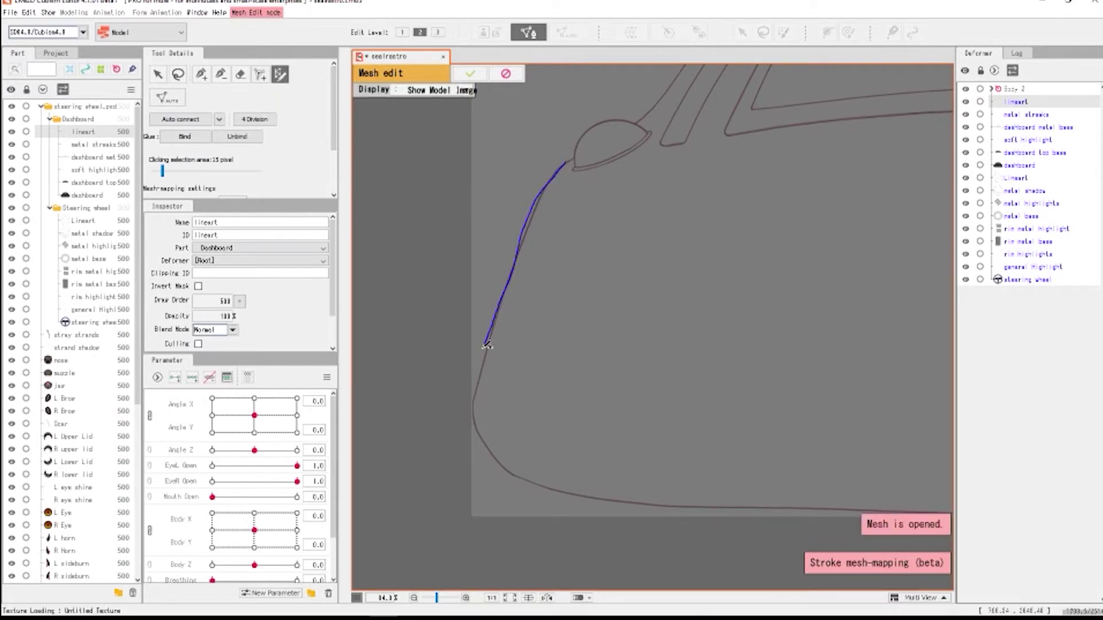
{"action": "mouse_move", "coordinate": [487, 344]}
{"action": "left_mouse_down"}
{"action": "mouse_move", "coordinate": [476, 426]}
{"action": "mouse_move", "coordinate": [515, 470]}
{"action": "mouse_move", "coordinate": [562, 492]}
{"action": "mouse_move", "coordinate": [894, 509]}
{"action": "left_mouse_up"}
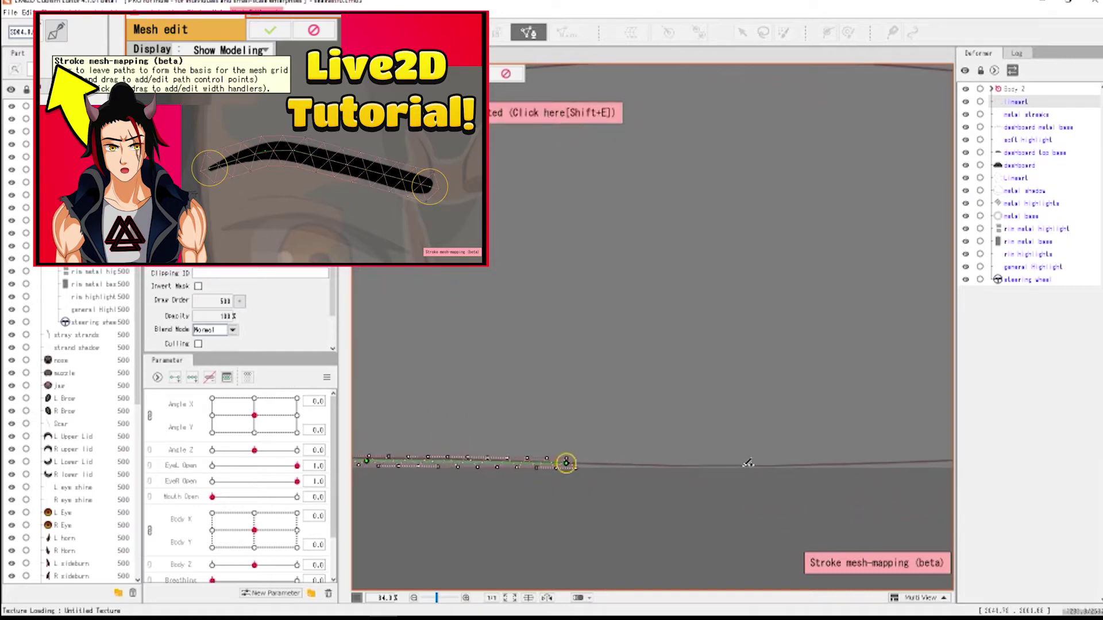
- Extend the stroke path along the rest of the bottom line, around the right corner and up to the right mirror
{"action": "left_click_drag", "start_coordinate": [741, 465], "coordinate": [553, 479]}
{"action": "mouse_move", "coordinate": [619, 483]}
{"action": "left_mouse_down"}
{"action": "mouse_move", "coordinate": [843, 467]}
{"action": "mouse_move", "coordinate": [888, 436]}
{"action": "mouse_move", "coordinate": [894, 355]}
{"action": "mouse_move", "coordinate": [899, 400]}
{"action": "mouse_move", "coordinate": [879, 298]}
{"action": "left_mouse_up"}
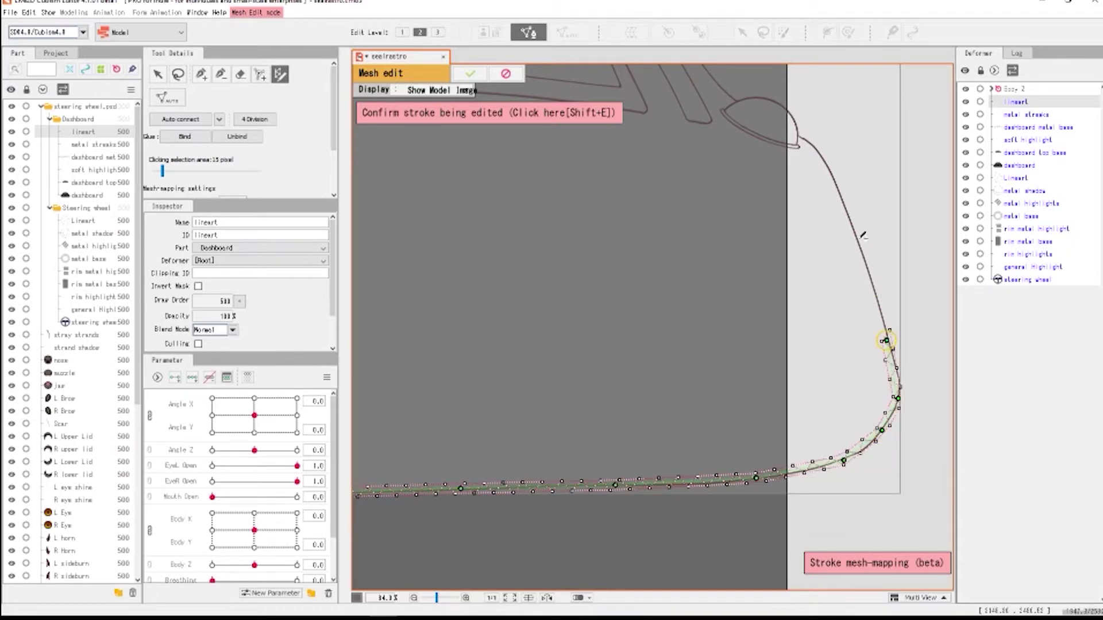
{"action": "left_click_drag", "start_coordinate": [863, 235], "coordinate": [825, 143]}
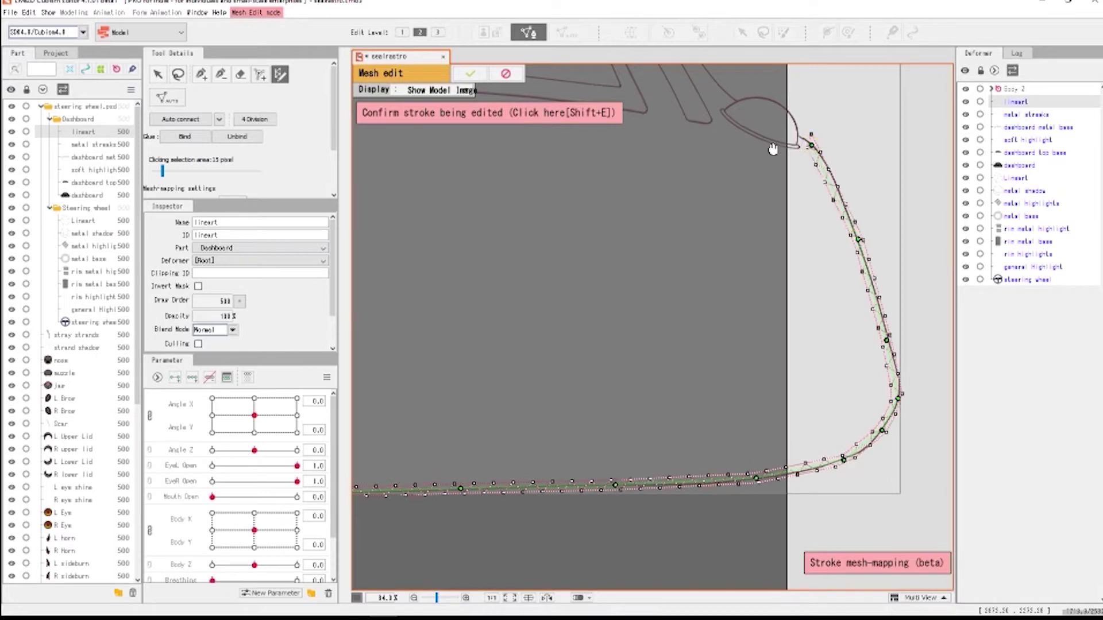
- Adjust and add path control points along the right contour and lower right corner so the stroke mesh follows the line
{"action": "scroll", "coordinate": [770, 219], "scroll_direction": "up", "scroll_amount": 6}
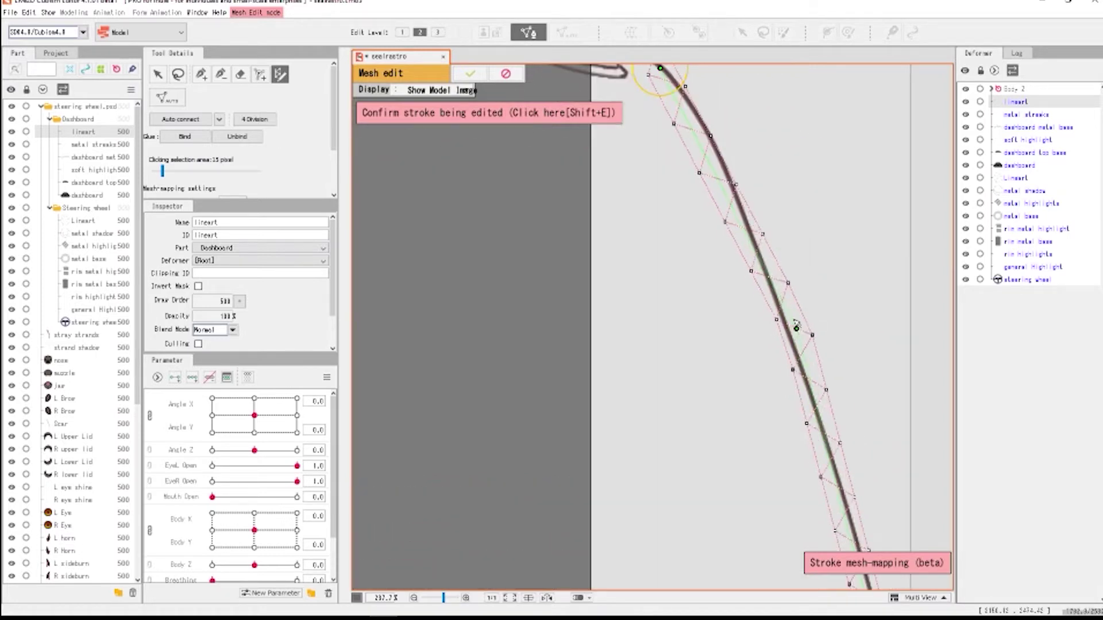
{"action": "mouse_move", "coordinate": [747, 218]}
{"action": "left_mouse_down"}
{"action": "mouse_move", "coordinate": [713, 299]}
{"action": "mouse_move", "coordinate": [695, 264]}
{"action": "left_mouse_up"}
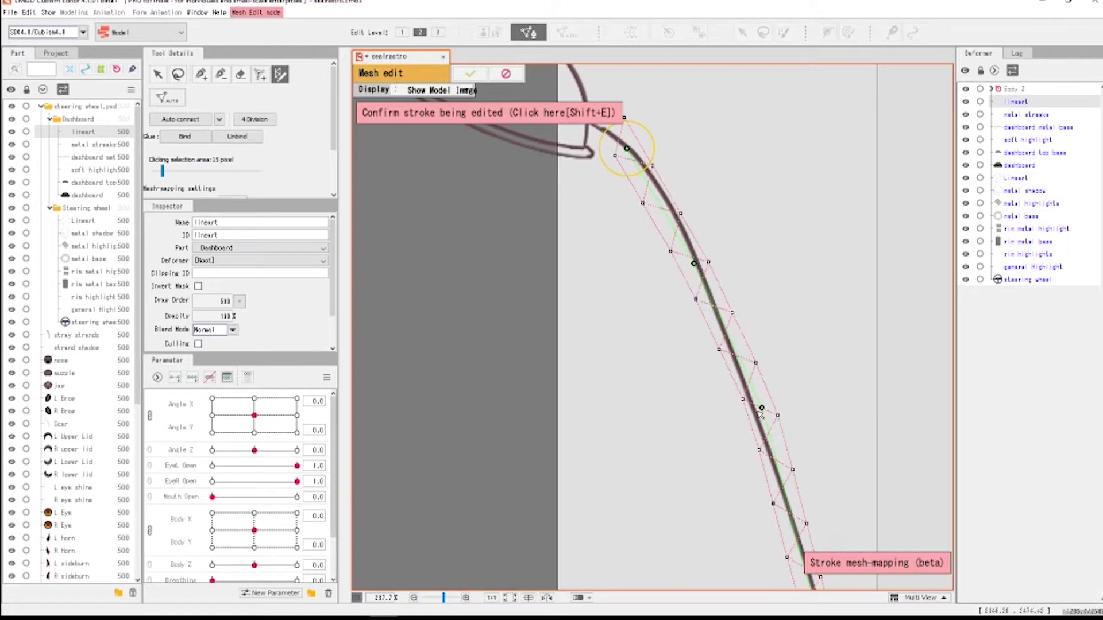
{"action": "scroll", "coordinate": [658, 303], "scroll_direction": "down", "scroll_amount": 3}
{"action": "scroll", "coordinate": [658, 303], "scroll_direction": "down", "scroll_amount": 2}
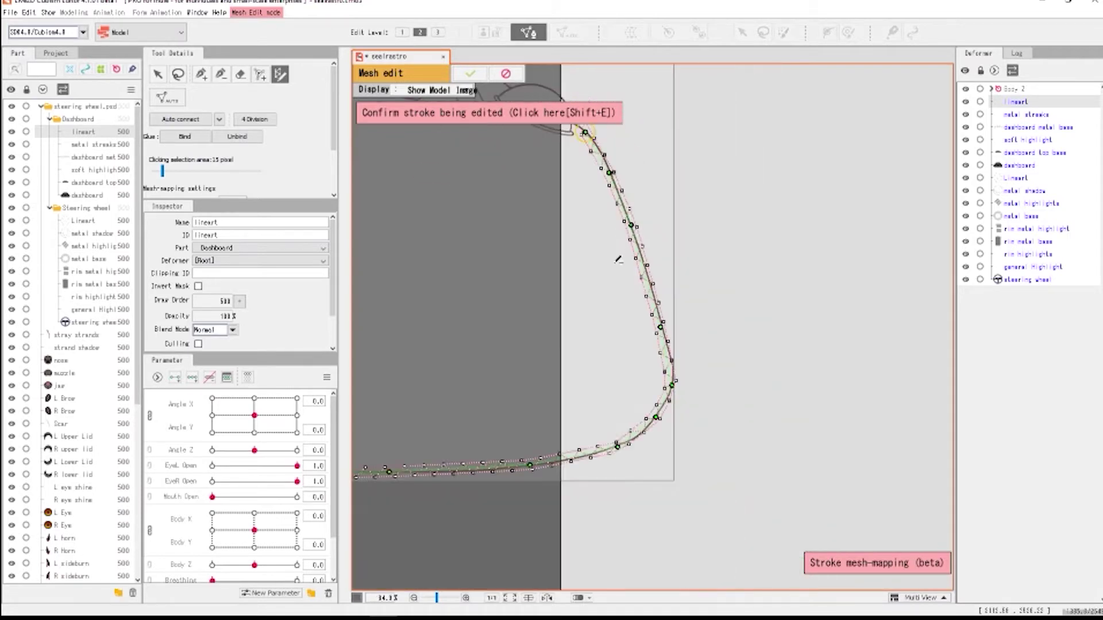
{"action": "scroll", "coordinate": [648, 368], "scroll_direction": "up", "scroll_amount": 5}
{"action": "mouse_move", "coordinate": [646, 361]}
{"action": "left_mouse_down"}
{"action": "mouse_move", "coordinate": [652, 353]}
{"action": "mouse_move", "coordinate": [661, 369]}
{"action": "left_mouse_up"}
{"action": "scroll", "coordinate": [661, 370], "scroll_direction": "down", "scroll_amount": 4}
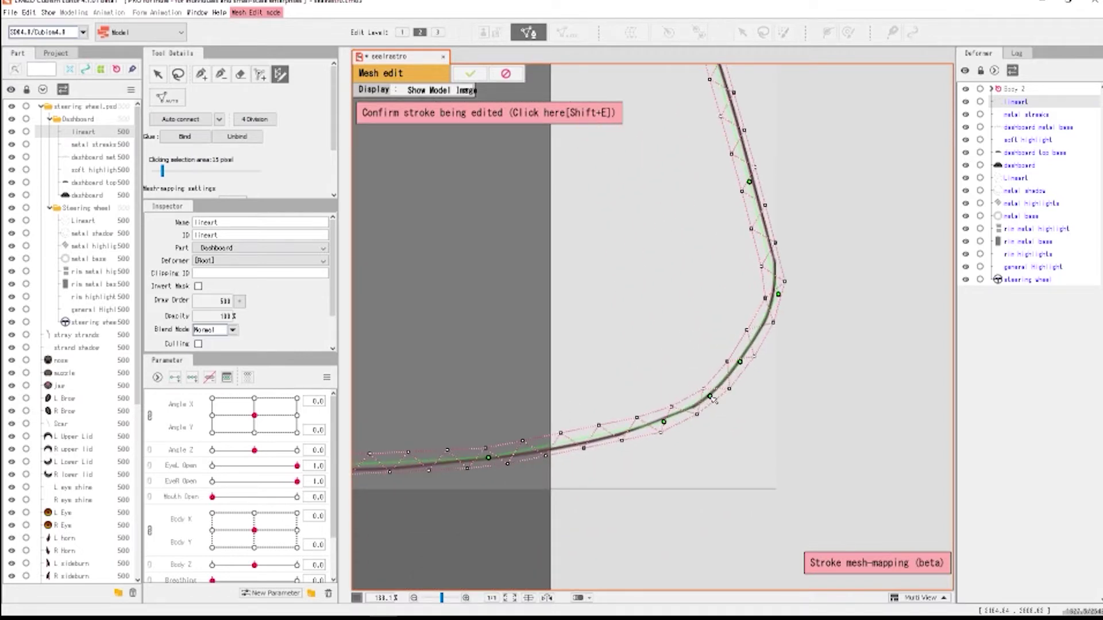
{"action": "scroll", "coordinate": [563, 345], "scroll_direction": "down", "scroll_amount": 1}
- Align the stroke path's control points with the dashboard's bottom line
{"action": "left_click_drag", "start_coordinate": [523, 449], "coordinate": [766, 433]}
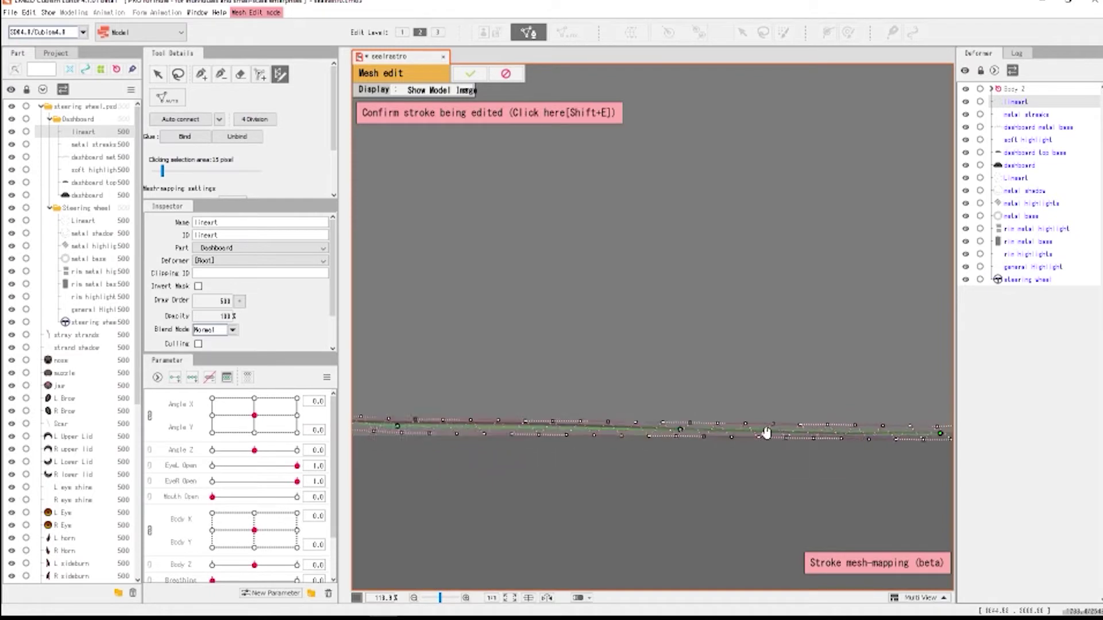
{"action": "left_click_drag", "start_coordinate": [609, 419], "coordinate": [720, 413]}
{"action": "scroll", "coordinate": [778, 458], "scroll_direction": "up", "scroll_amount": 3}
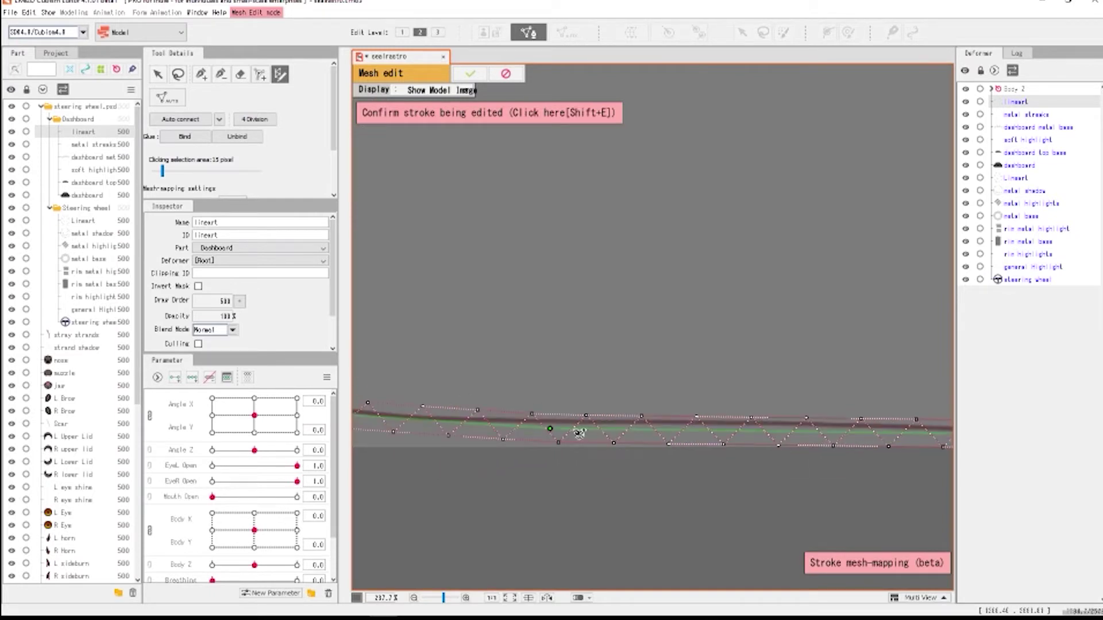
{"action": "scroll", "coordinate": [551, 430], "scroll_direction": "down", "scroll_amount": 3}
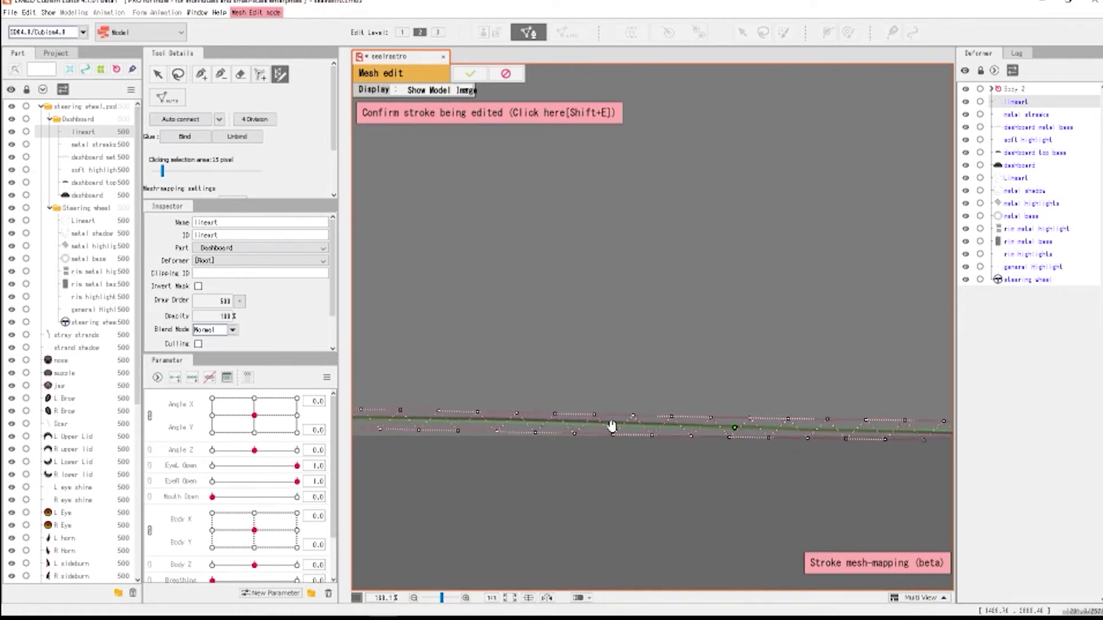
{"action": "scroll", "coordinate": [491, 439], "scroll_direction": "down", "scroll_amount": 2}
- Move the path control points at the lower left corner and along the left contour onto the line
{"action": "scroll", "coordinate": [525, 446], "scroll_direction": "up", "scroll_amount": 4}
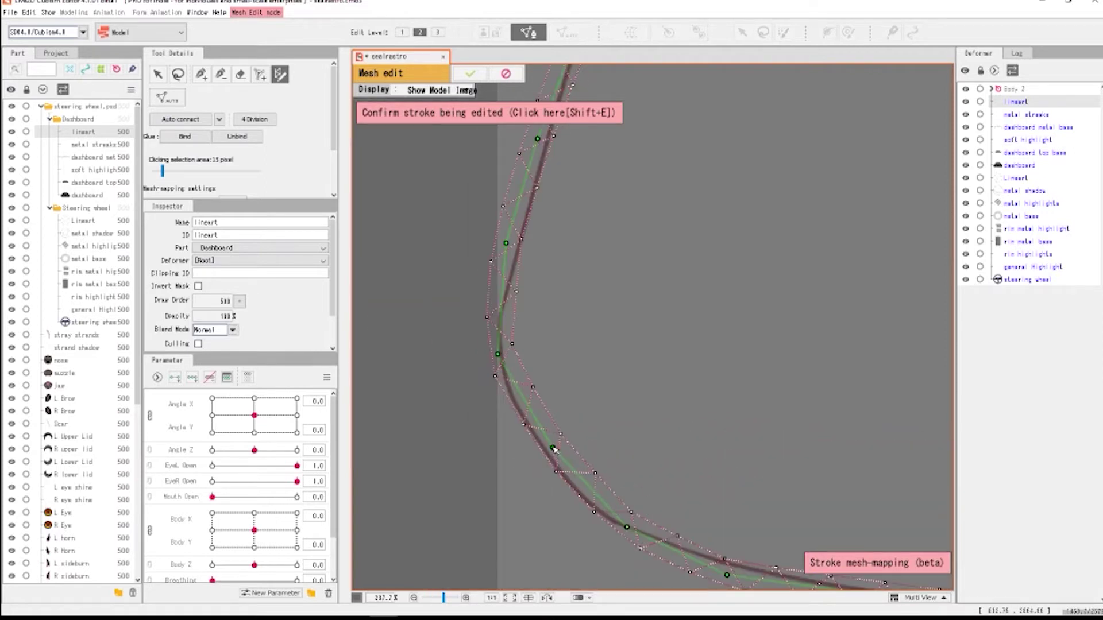
{"action": "scroll", "coordinate": [520, 259], "scroll_direction": "up", "scroll_amount": 3}
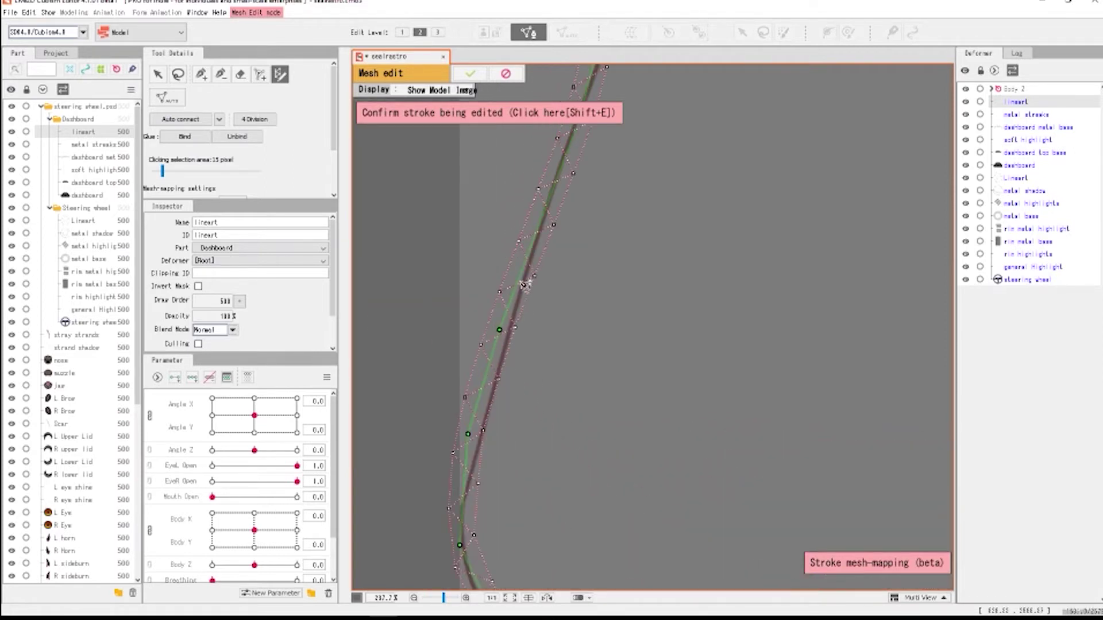
{"action": "left_click_drag", "start_coordinate": [468, 435], "coordinate": [479, 434]}
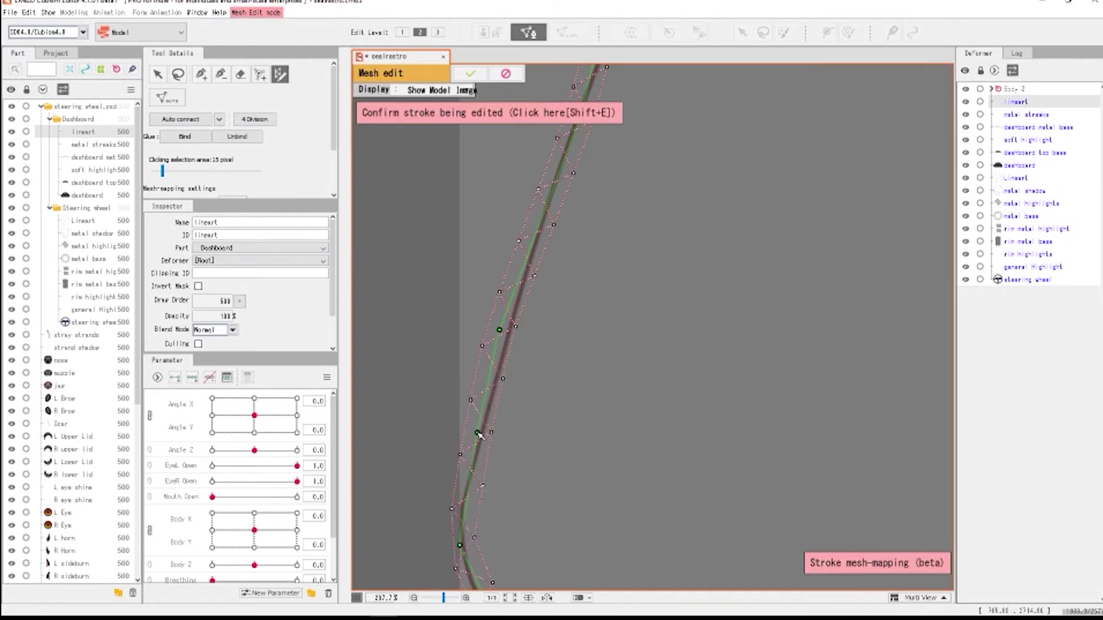
{"action": "mouse_move", "coordinate": [564, 247]}
{"action": "left_mouse_down"}
{"action": "mouse_move", "coordinate": [510, 264]}
{"action": "mouse_move", "coordinate": [522, 334]}
{"action": "left_mouse_up"}
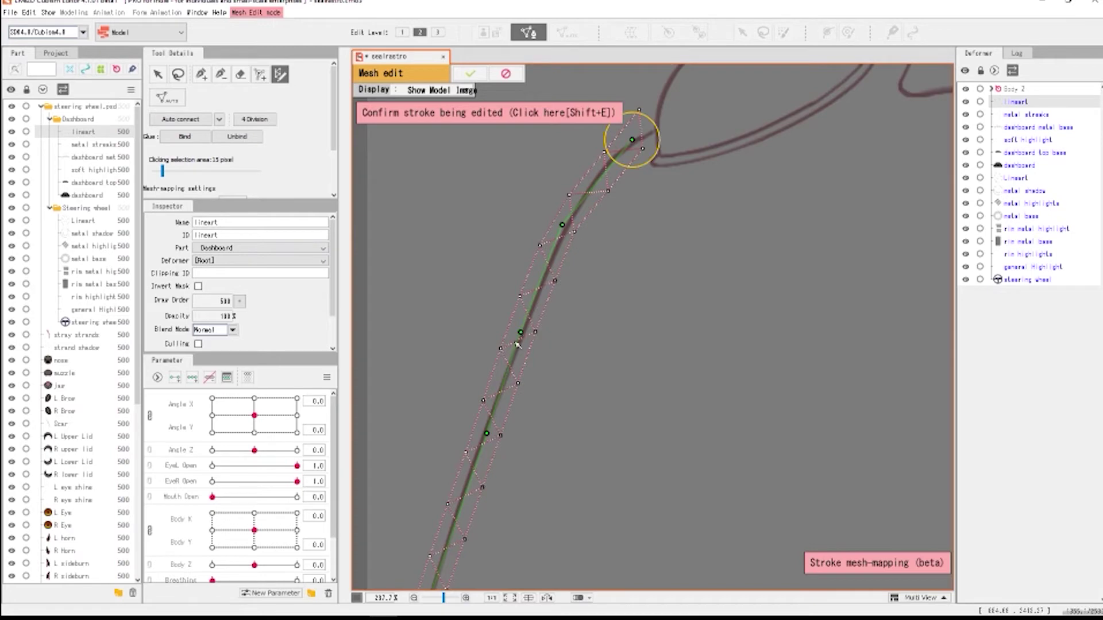
- Align the stroke path's control point just below the left mirror with the contour line and confirm the stroke
{"action": "left_click_drag", "start_coordinate": [600, 182], "coordinate": [528, 311]}
{"action": "left_click_drag", "start_coordinate": [492, 356], "coordinate": [495, 356]}
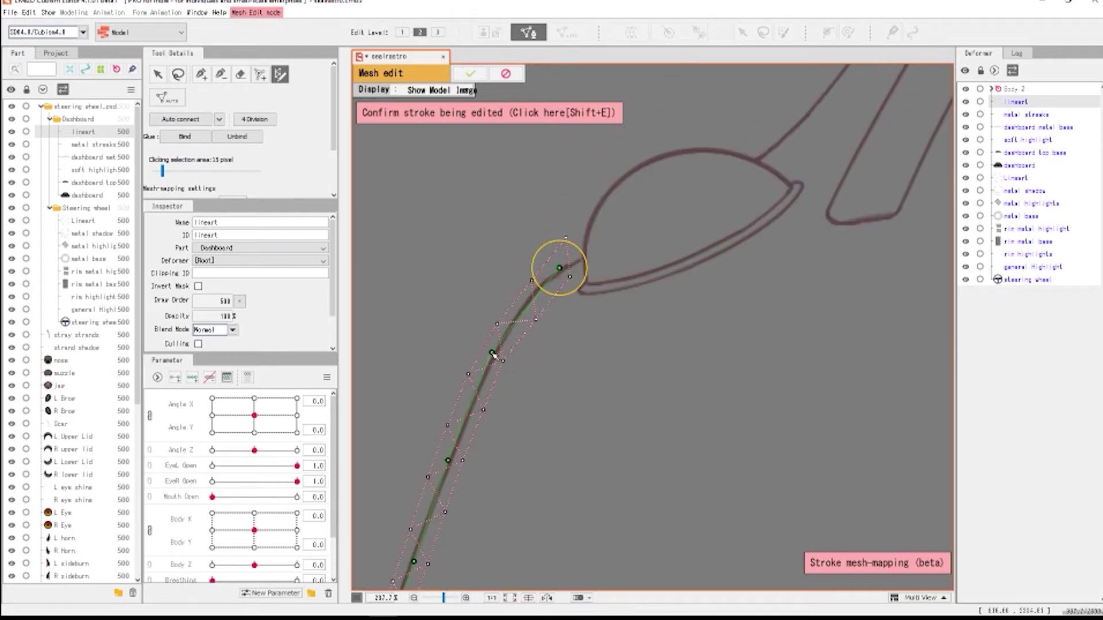
{"action": "scroll", "coordinate": [554, 264], "scroll_direction": "down", "scroll_amount": 5}
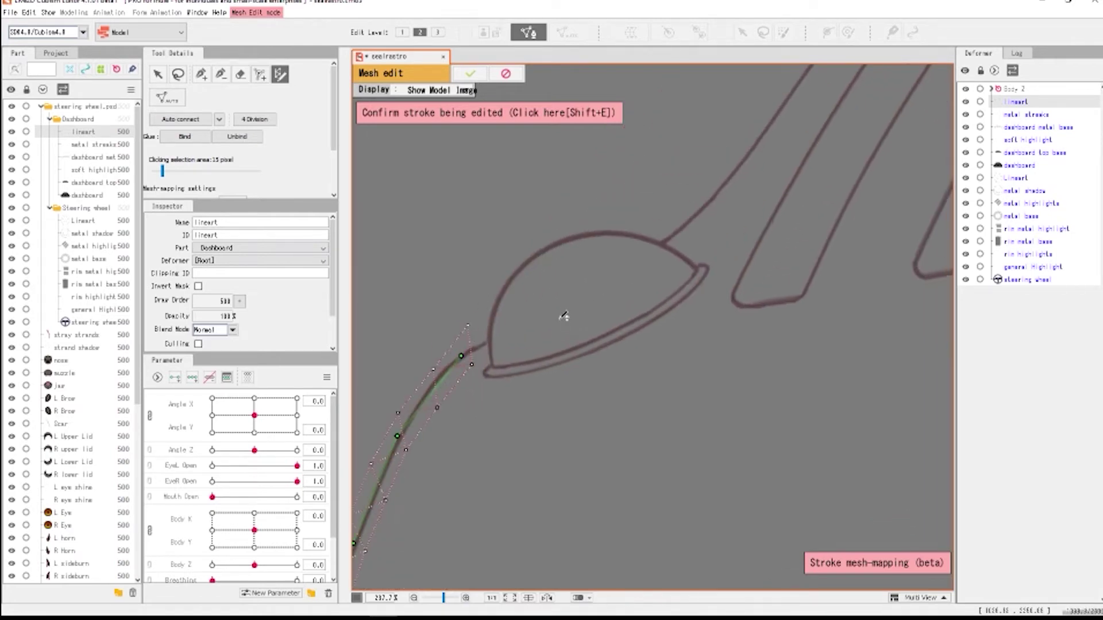
{"action": "left_click_drag", "start_coordinate": [527, 301], "coordinate": [572, 372]}
{"action": "scroll", "coordinate": [738, 351], "scroll_direction": "up", "scroll_amount": 7}
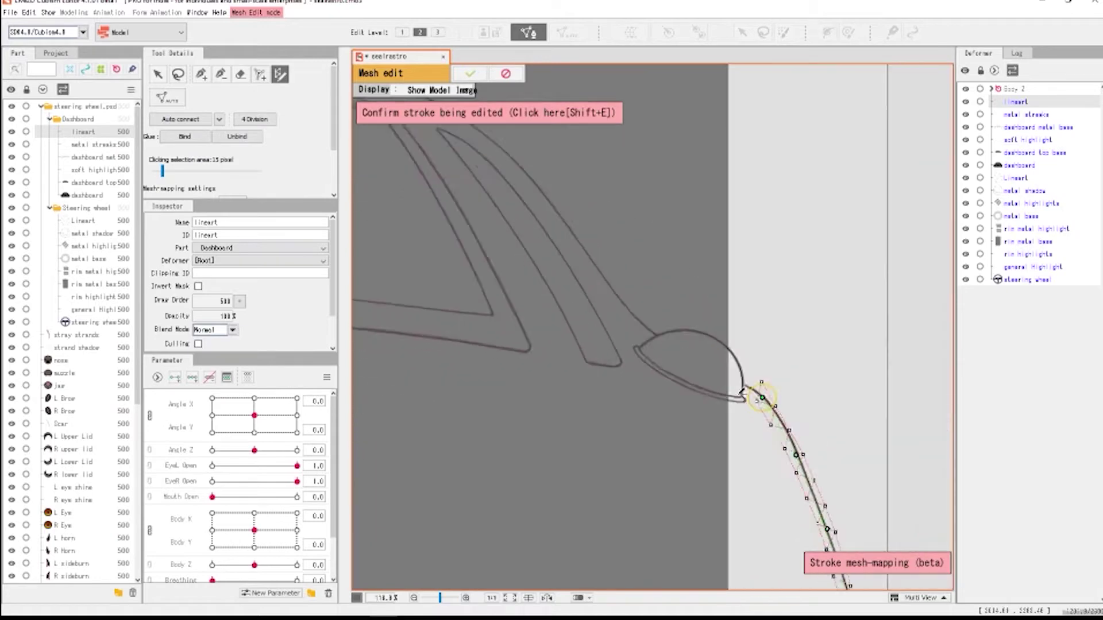
{"action": "scroll", "coordinate": [666, 315], "scroll_direction": "down", "scroll_amount": 11}
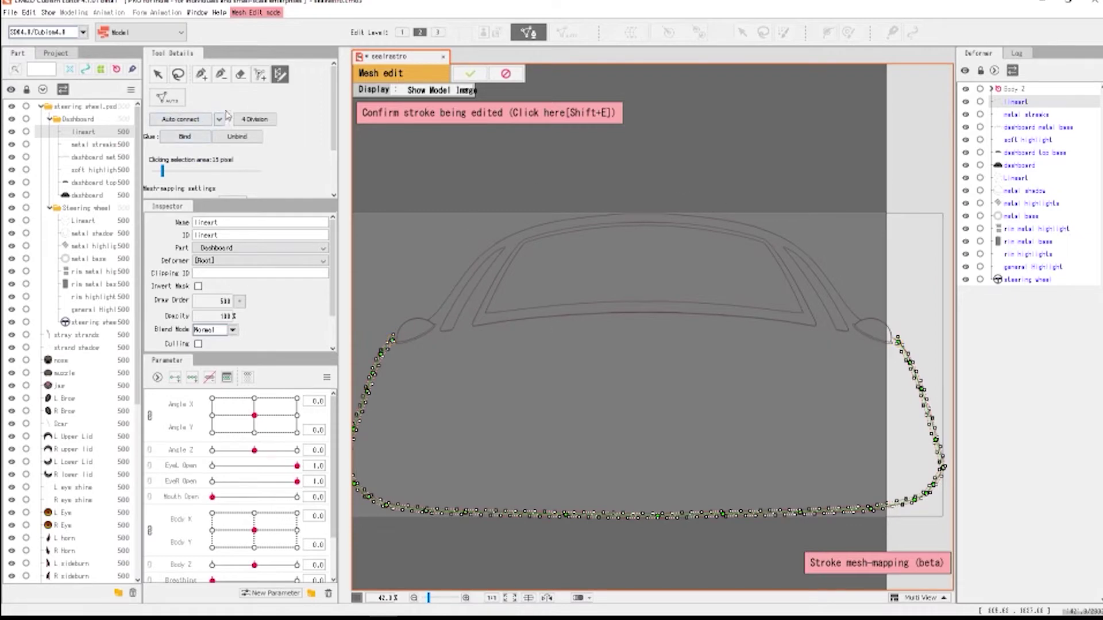
{"action": "left_click", "coordinate": [432, 113]}
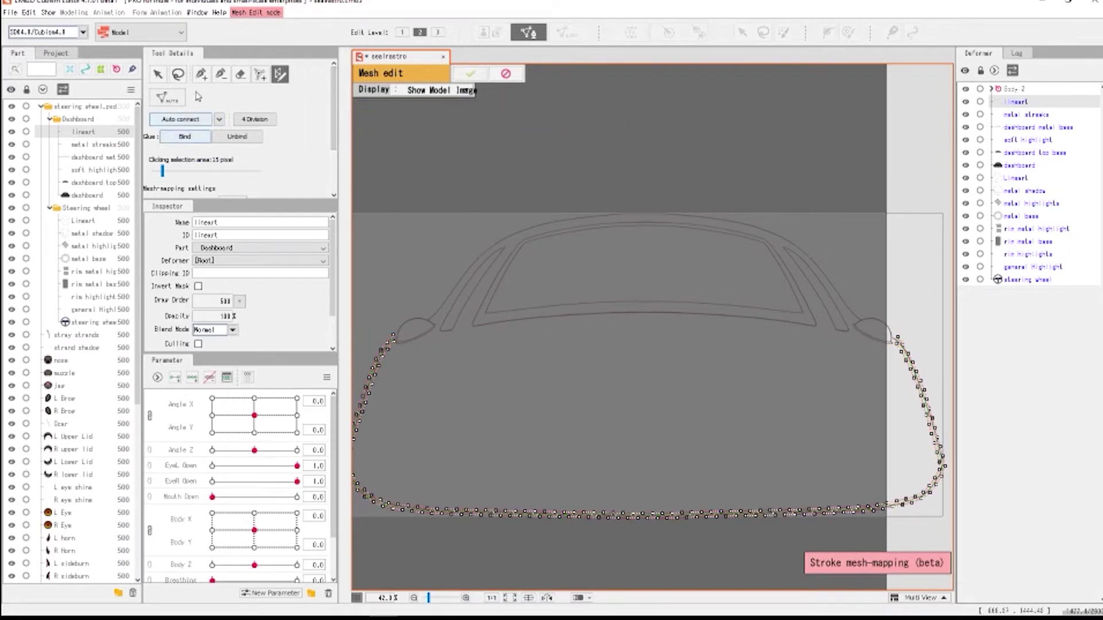
- Add a row of mesh vertices arching over the windshield lineart from the left mirror to the right end of the stroke mesh
{"action": "left_click", "coordinate": [403, 309]}
{"action": "left_click", "coordinate": [443, 260]}
{"action": "left_click", "coordinate": [518, 205]}
{"action": "left_click", "coordinate": [662, 197]}
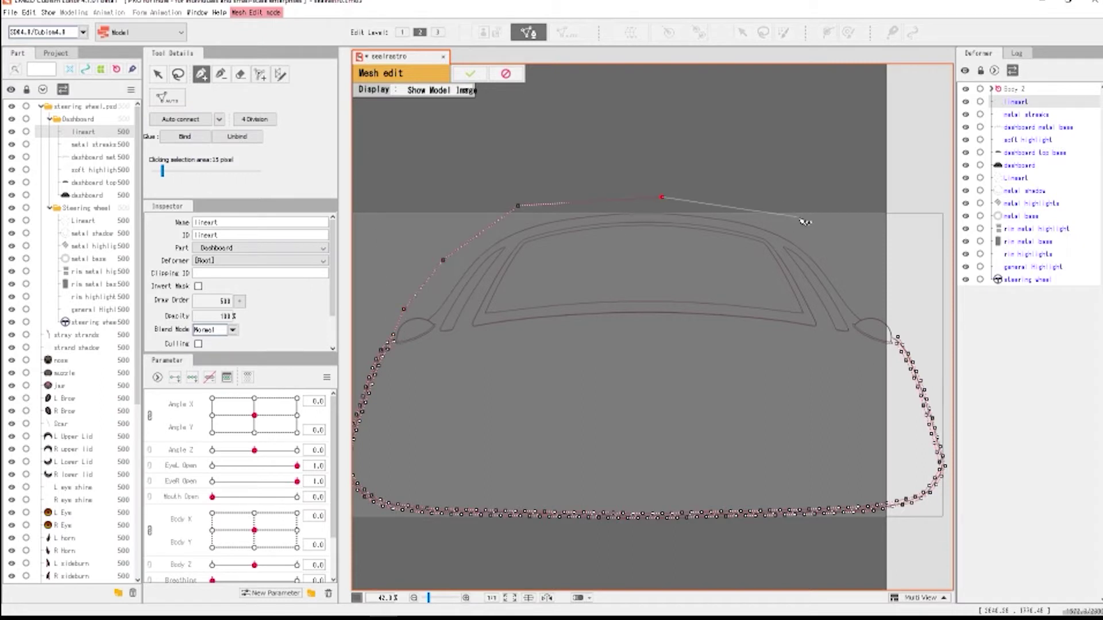
{"action": "left_click", "coordinate": [799, 218]}
{"action": "left_click", "coordinate": [844, 264]}
{"action": "left_click", "coordinate": [897, 338]}
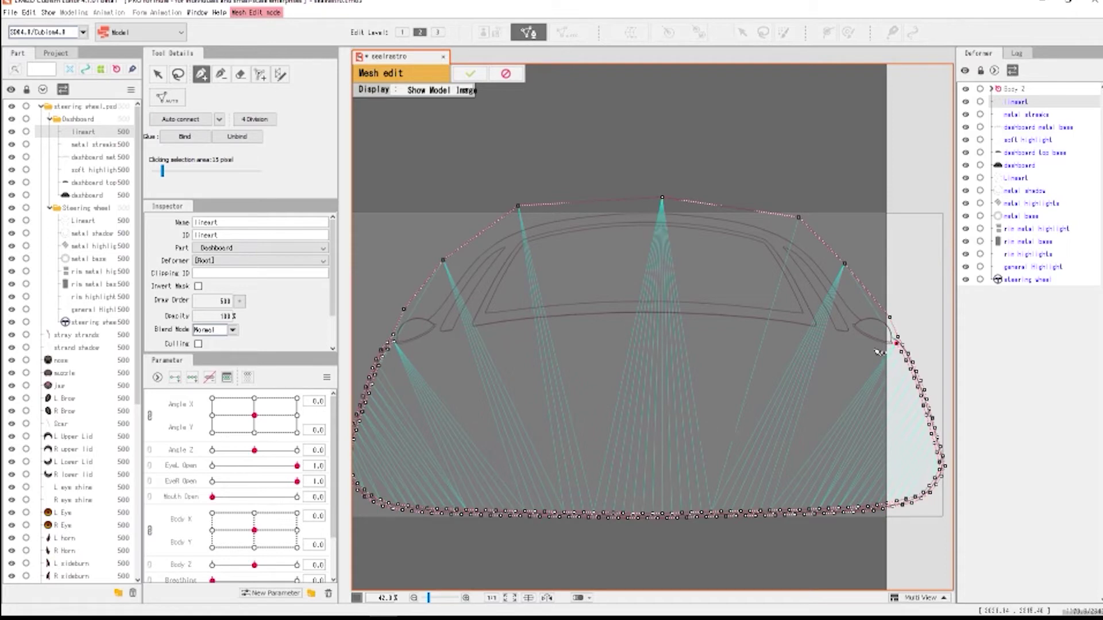
- Add a row of mesh vertices below the windshield from right to left, auto-connect the mesh and apply the edit
{"action": "left_click_drag", "start_coordinate": [891, 360], "coordinate": [873, 348]}
{"action": "left_click", "coordinate": [830, 339]}
{"action": "left_click", "coordinate": [748, 334]}
{"action": "left_click", "coordinate": [642, 328]}
{"action": "left_click", "coordinate": [552, 332]}
{"action": "left_click", "coordinate": [456, 342]}
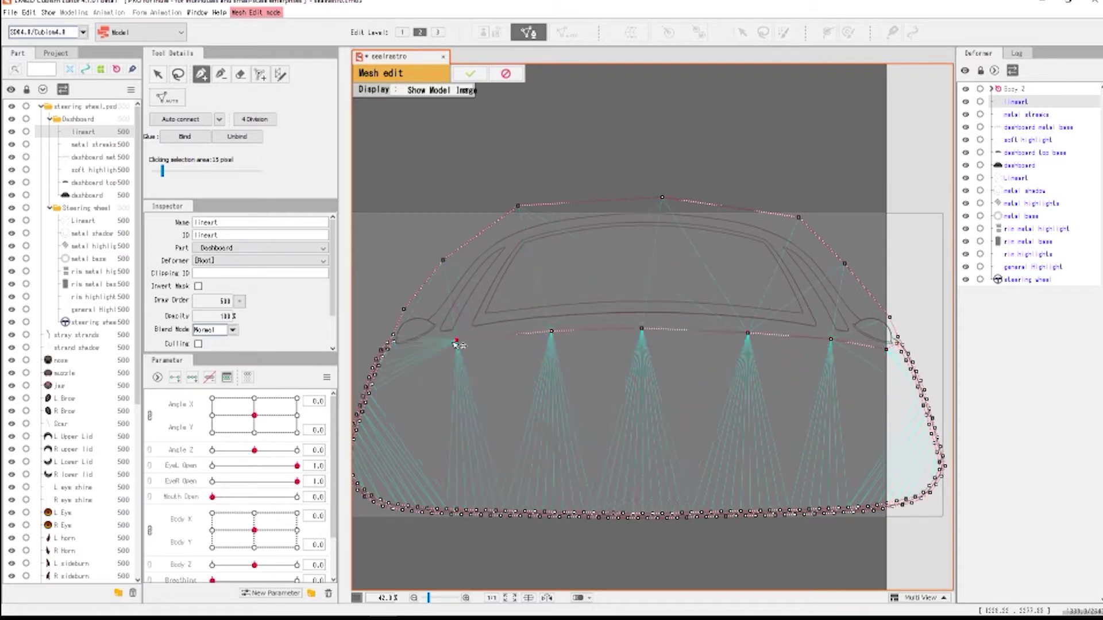
{"action": "left_click", "coordinate": [400, 348]}
{"action": "left_click", "coordinate": [181, 119]}
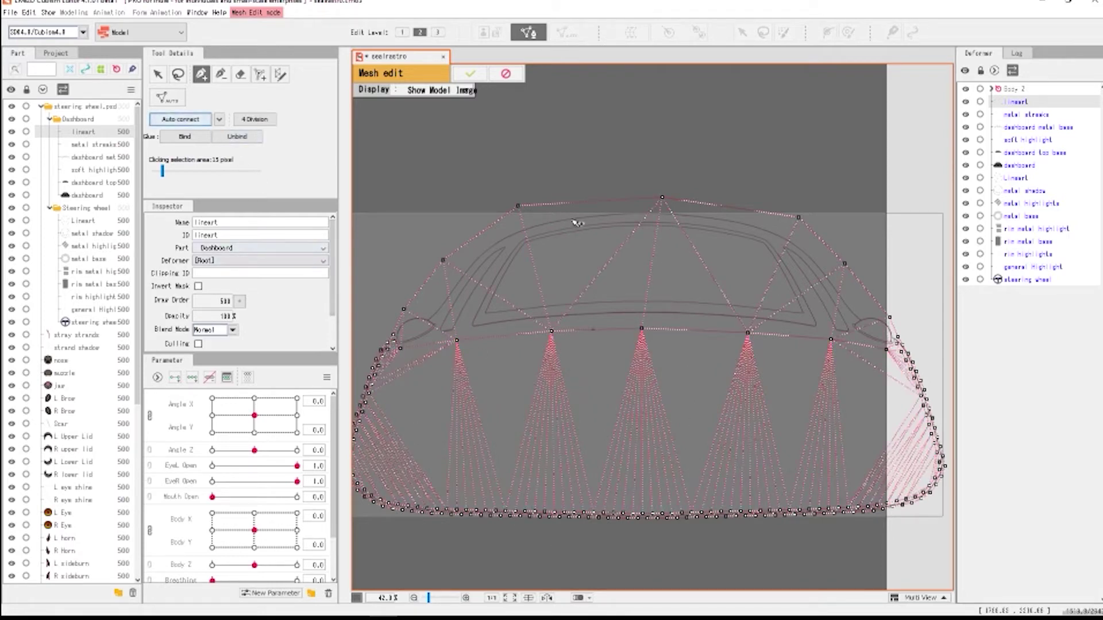
{"action": "left_click", "coordinate": [466, 73]}
- Examine the meshes of the dashboard's metal streaks and lineart layers and of the steering wheel layer without changing them
{"action": "scroll", "coordinate": [632, 344], "scroll_direction": "down", "scroll_amount": 3}
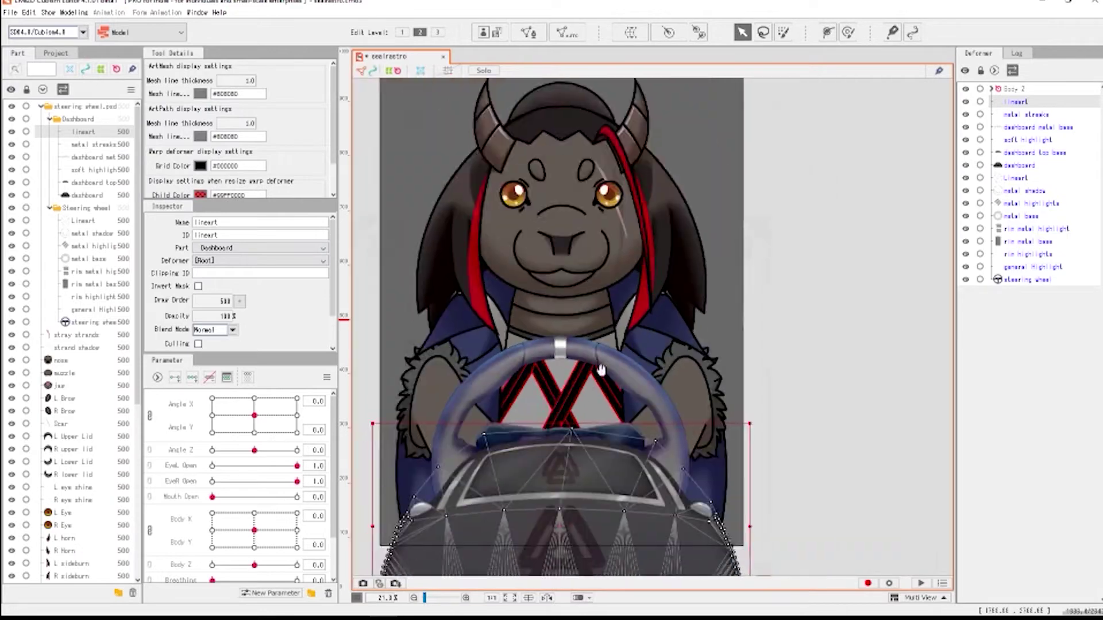
{"action": "left_click_drag", "start_coordinate": [632, 413], "coordinate": [658, 388]}
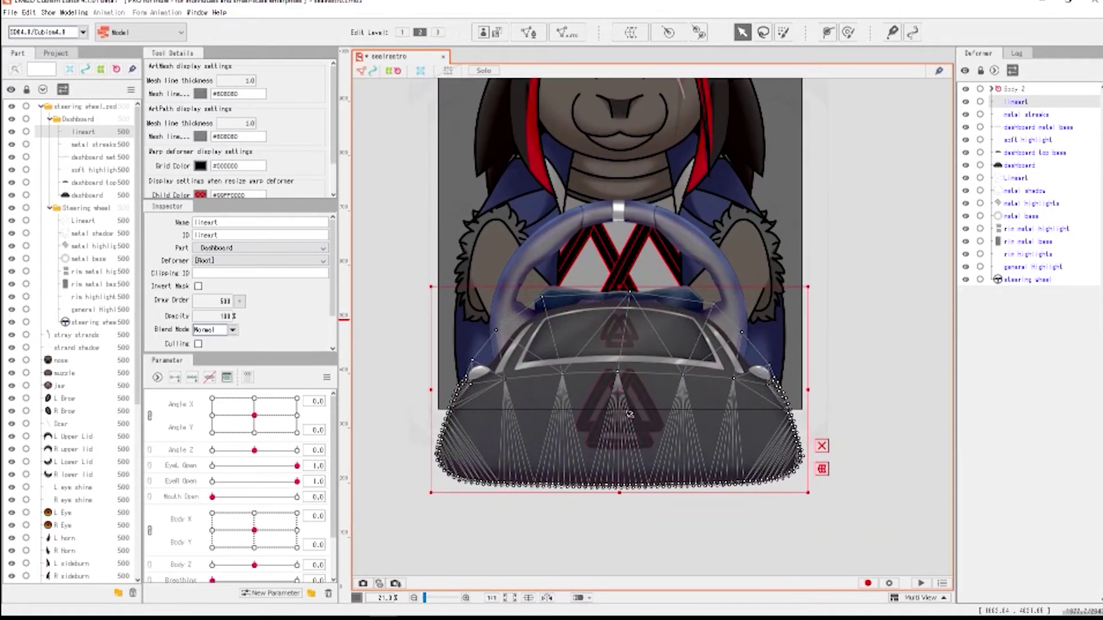
{"action": "left_click", "coordinate": [82, 145]}
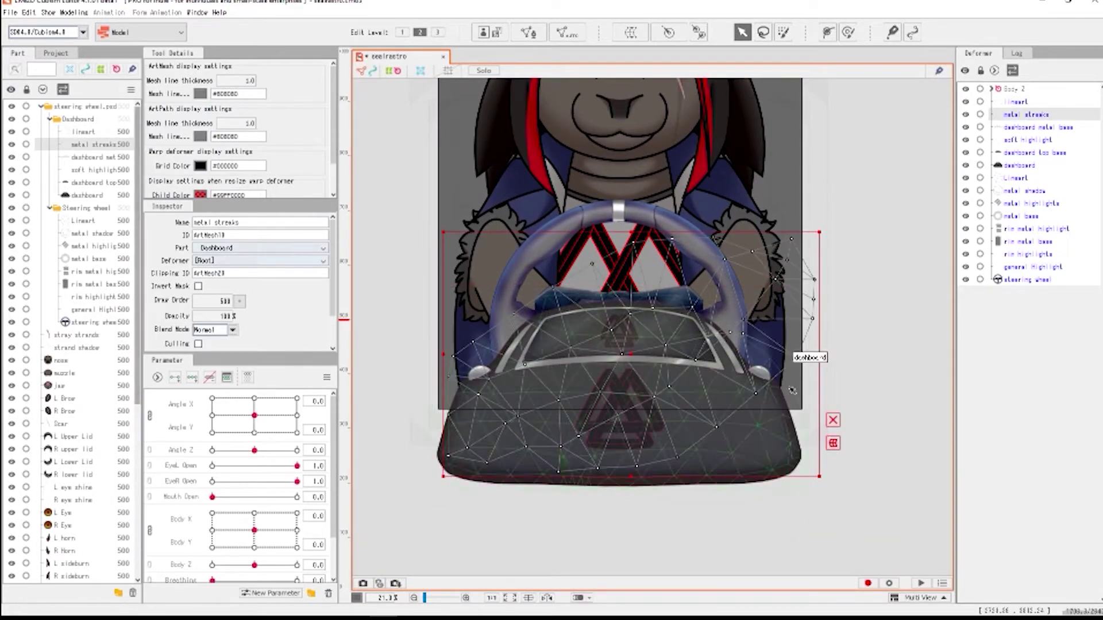
{"action": "left_click", "coordinate": [842, 344]}
{"action": "scroll", "coordinate": [730, 288], "scroll_direction": "up", "scroll_amount": 6}
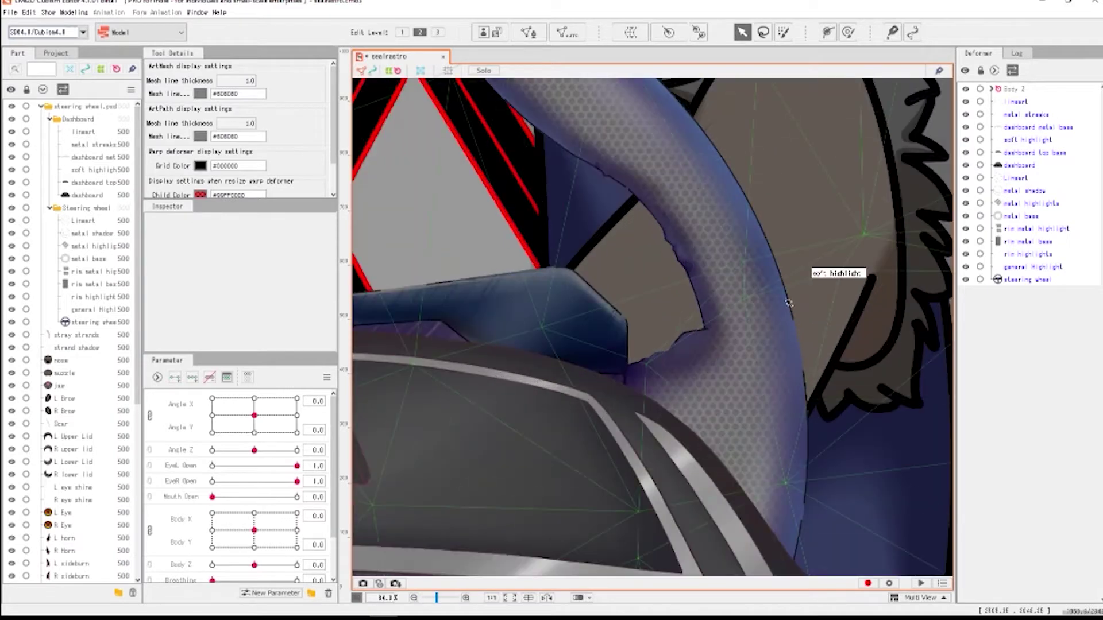
{"action": "scroll", "coordinate": [791, 310], "scroll_direction": "down", "scroll_amount": 2}
{"action": "left_click", "coordinate": [1022, 104]}
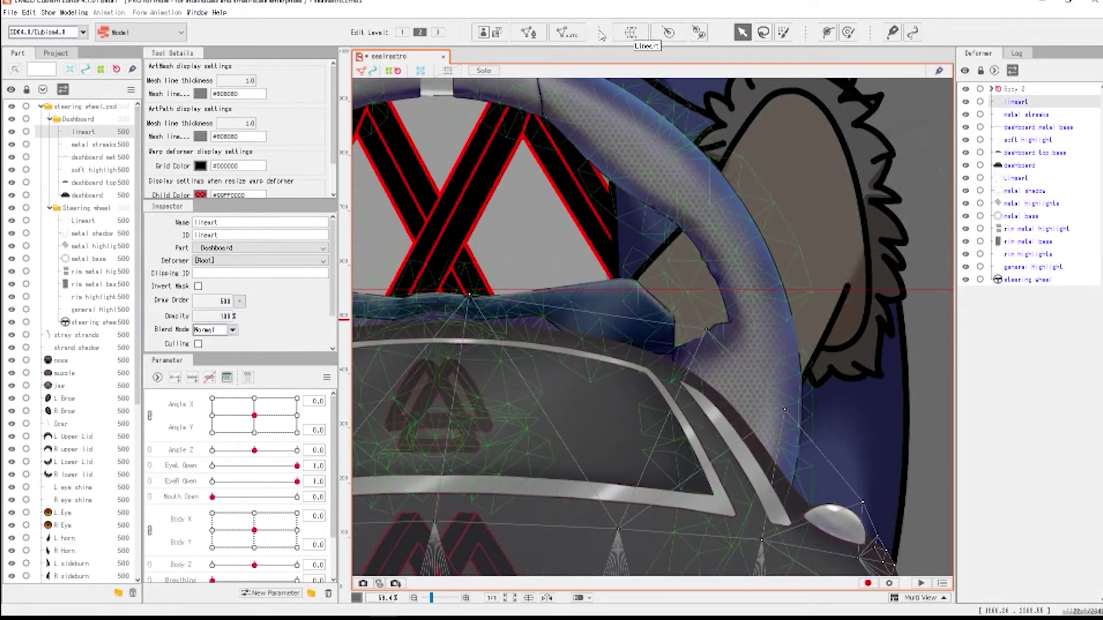
{"action": "left_click", "coordinate": [528, 32]}
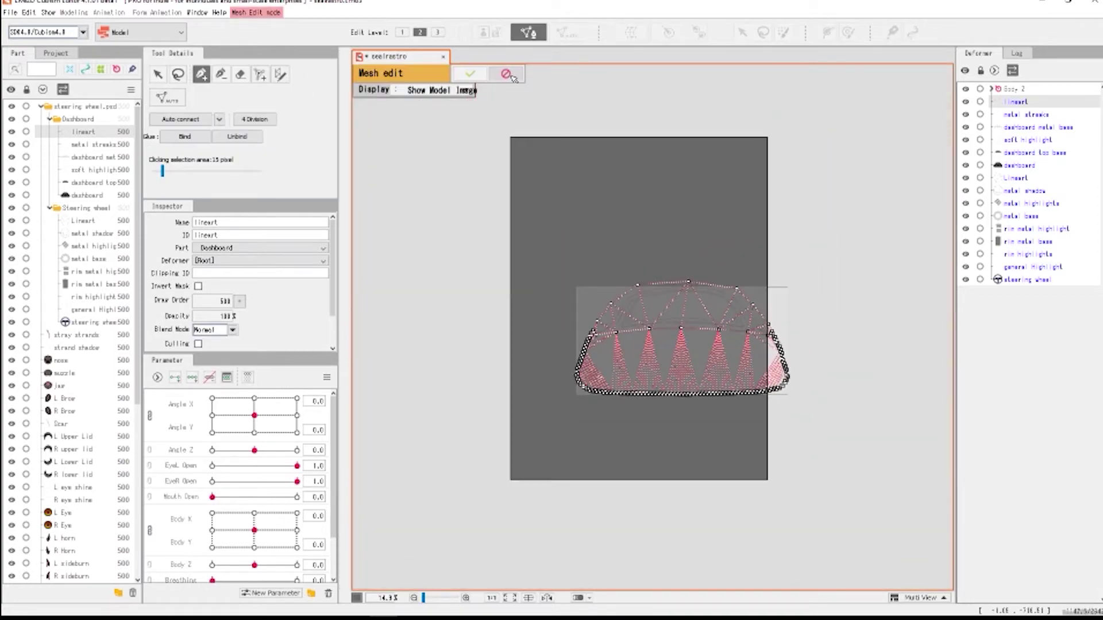
{"action": "left_click", "coordinate": [506, 74]}
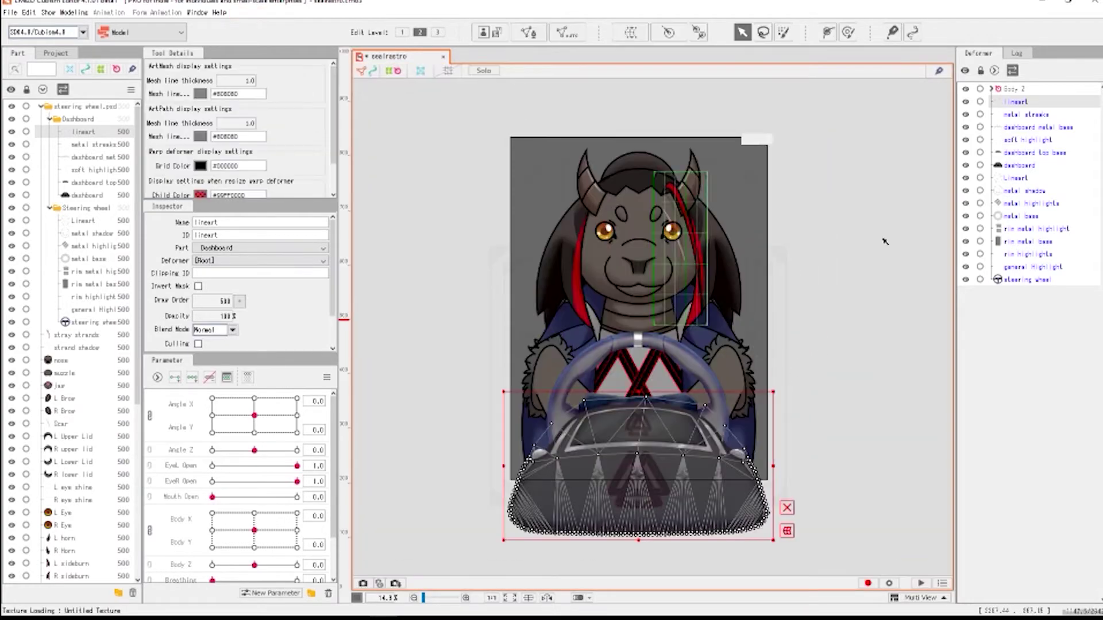
{"action": "left_click", "coordinate": [1019, 281]}
{"action": "left_click", "coordinate": [528, 35]}
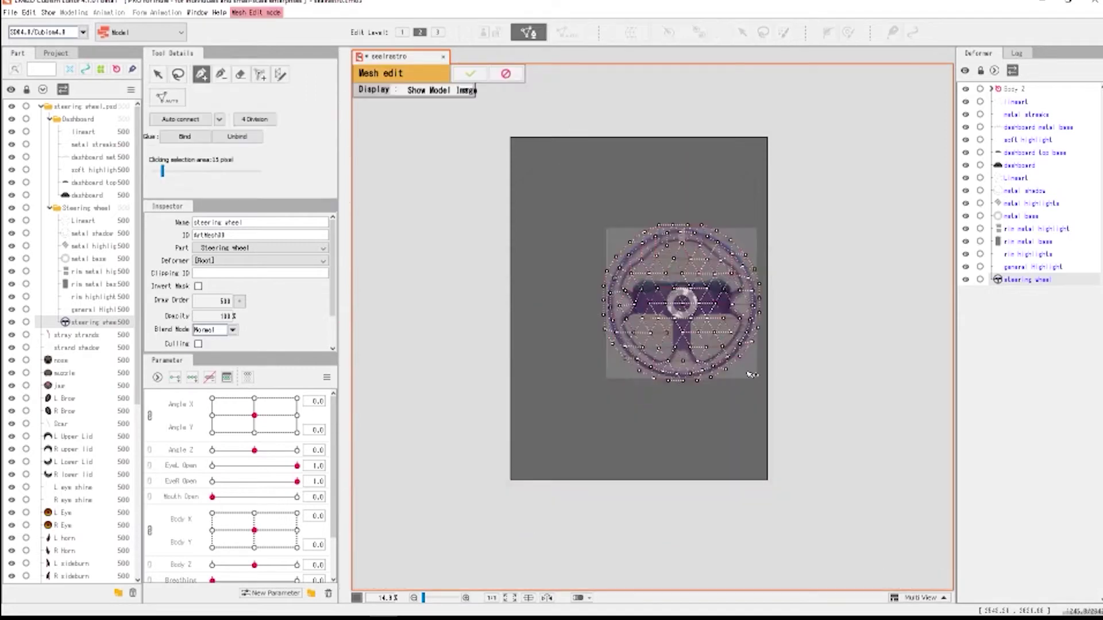
{"action": "scroll", "coordinate": [672, 148], "scroll_direction": "up", "scroll_amount": 5}
{"action": "left_click", "coordinate": [508, 71]}
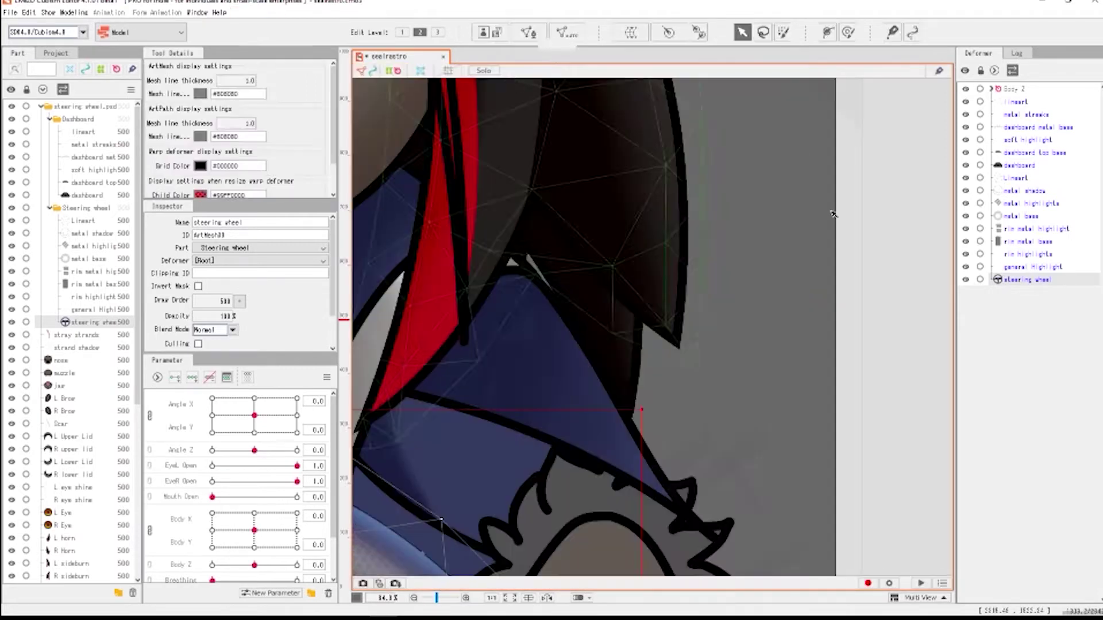
- Delete all mesh vertices of the steering wheel's Lineart layer
{"action": "left_click", "coordinate": [1018, 191]}
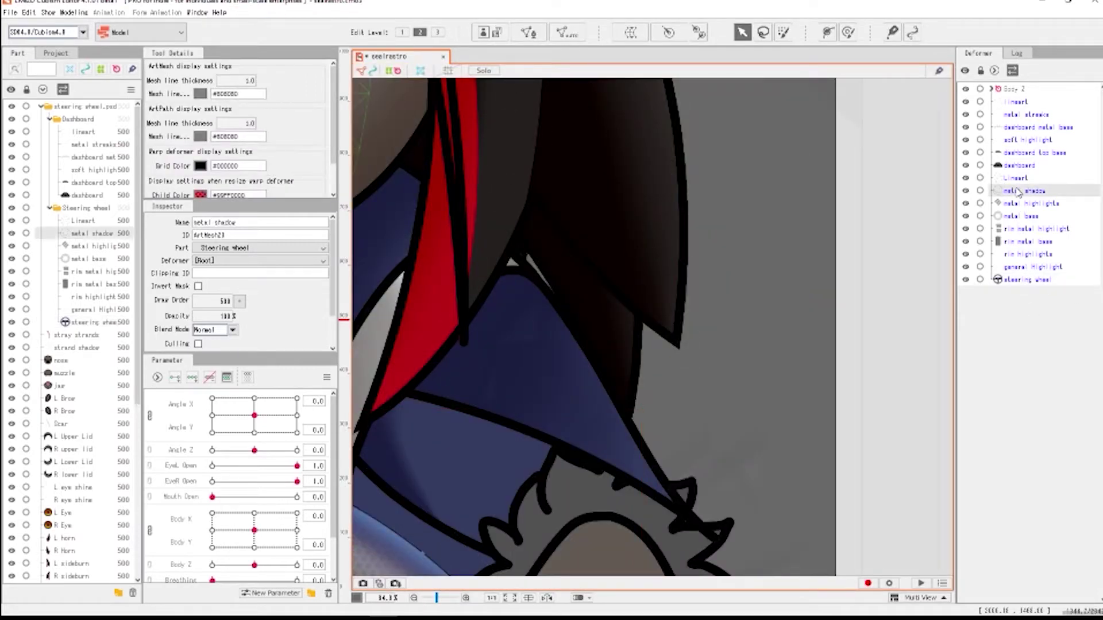
{"action": "left_click", "coordinate": [1016, 178]}
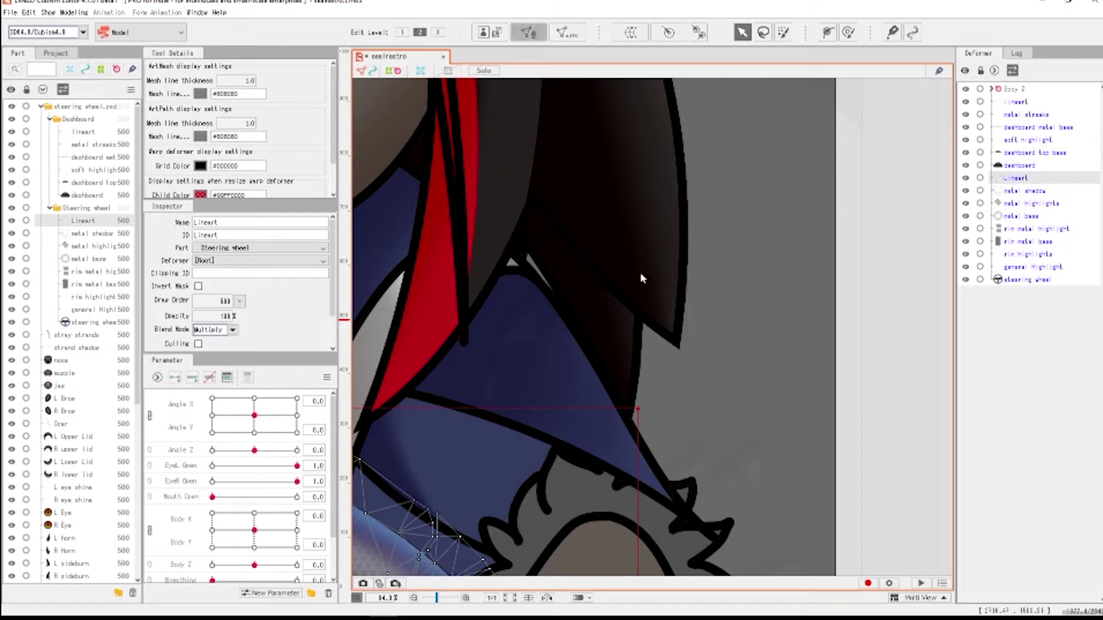
{"action": "scroll", "coordinate": [591, 313], "scroll_direction": "up", "scroll_amount": 5}
{"action": "scroll", "coordinate": [586, 308], "scroll_direction": "down", "scroll_amount": 4}
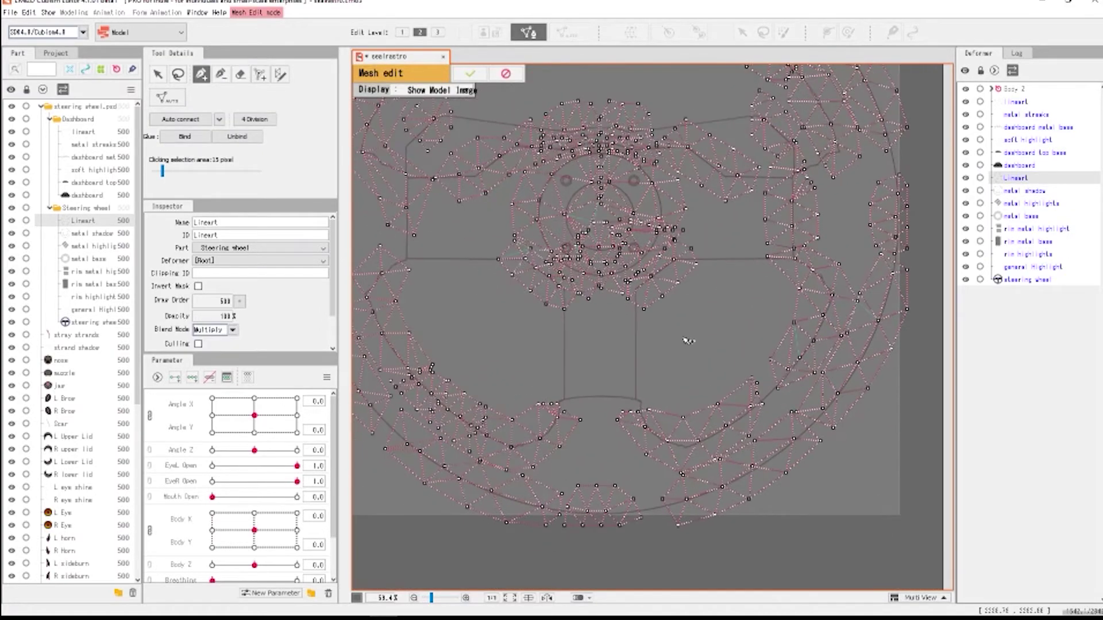
{"action": "left_click", "coordinate": [178, 74]}
{"action": "mouse_move", "coordinate": [646, 106]}
{"action": "left_mouse_down"}
{"action": "mouse_move", "coordinate": [629, 561]}
{"action": "mouse_move", "coordinate": [718, 109]}
{"action": "mouse_move", "coordinate": [649, 107]}
{"action": "left_mouse_up"}
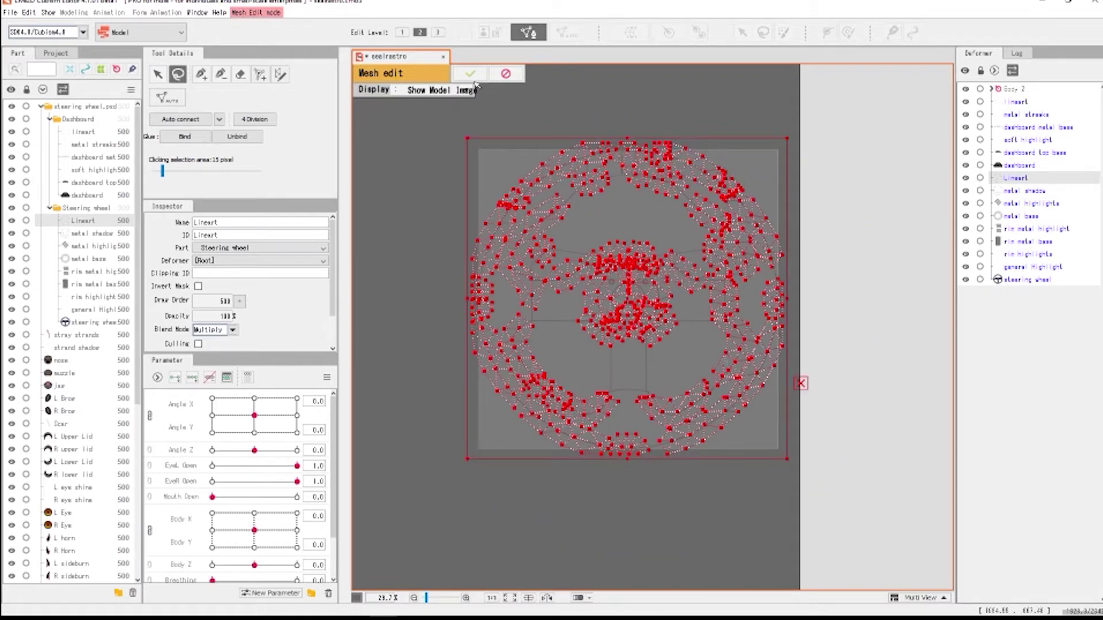
{"action": "key", "text": "Delete"}
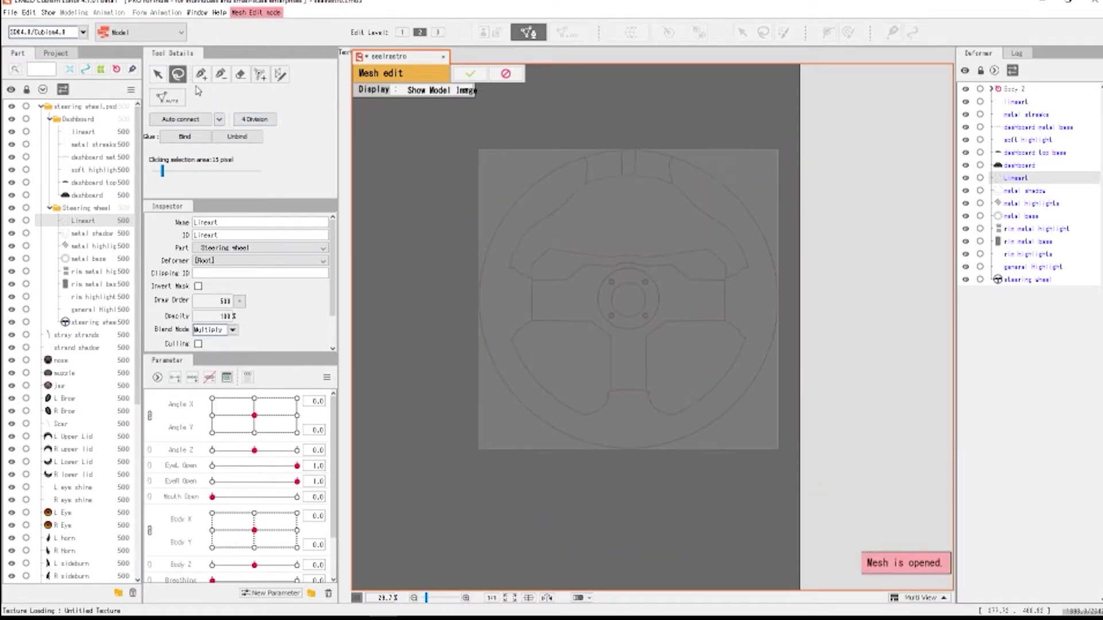
- Trace a stroke mesh around the outside of the steering wheel's rim and confirm the stroke
{"action": "left_click", "coordinate": [281, 75]}
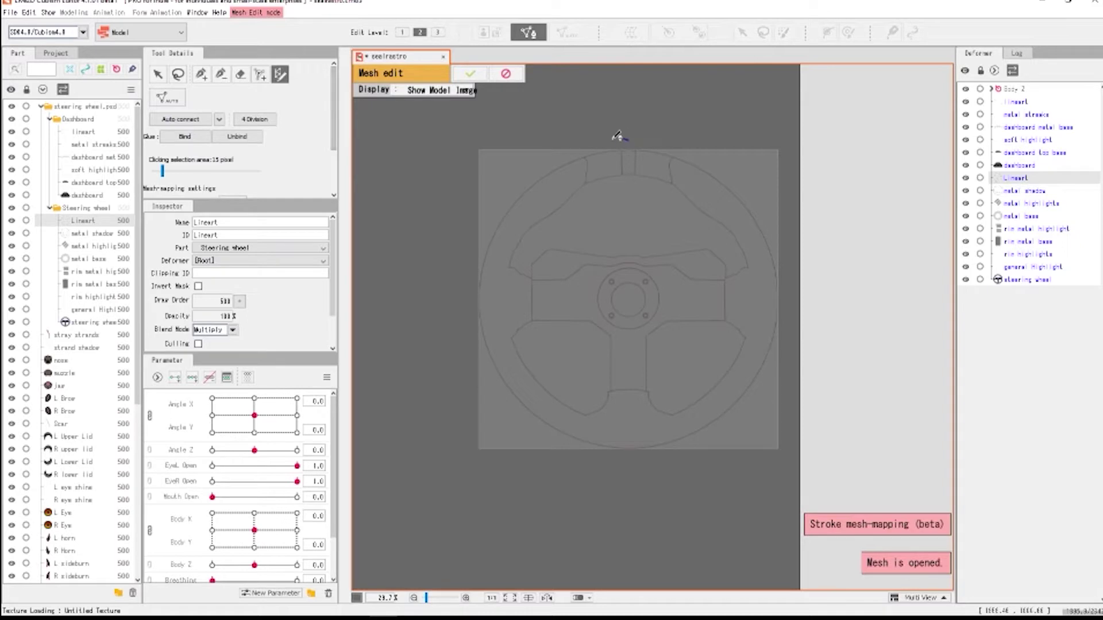
{"action": "mouse_move", "coordinate": [628, 139]}
{"action": "left_mouse_down"}
{"action": "mouse_move", "coordinate": [487, 212]}
{"action": "mouse_move", "coordinate": [464, 272]}
{"action": "mouse_move", "coordinate": [469, 383]}
{"action": "mouse_move", "coordinate": [530, 448]}
{"action": "mouse_move", "coordinate": [679, 476]}
{"action": "mouse_move", "coordinate": [787, 414]}
{"action": "mouse_move", "coordinate": [827, 302]}
{"action": "mouse_move", "coordinate": [807, 219]}
{"action": "mouse_move", "coordinate": [707, 138]}
{"action": "mouse_move", "coordinate": [652, 132]}
{"action": "mouse_move", "coordinate": [623, 138]}
{"action": "mouse_move", "coordinate": [674, 202]}
{"action": "mouse_move", "coordinate": [665, 300]}
{"action": "left_mouse_up"}
{"action": "scroll", "coordinate": [628, 140], "scroll_direction": "up", "scroll_amount": 5}
{"action": "mouse_move", "coordinate": [615, 231]}
{"action": "left_mouse_down"}
{"action": "mouse_move", "coordinate": [854, 221]}
{"action": "mouse_move", "coordinate": [856, 242]}
{"action": "mouse_move", "coordinate": [816, 276]}
{"action": "left_mouse_up"}
{"action": "scroll", "coordinate": [804, 299], "scroll_direction": "down", "scroll_amount": 3}
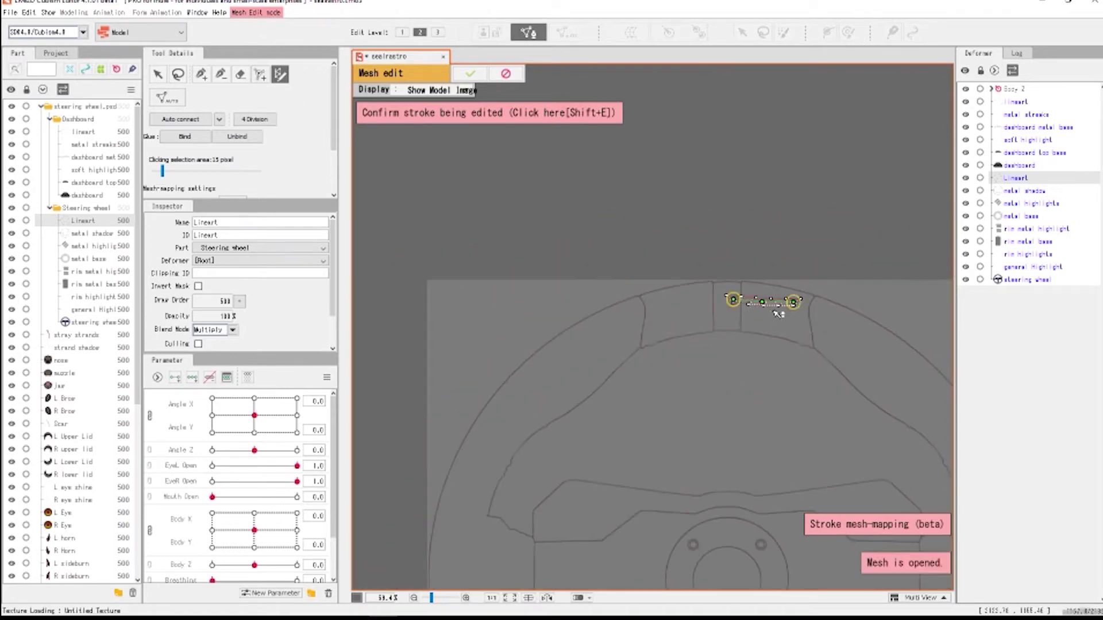
{"action": "left_click", "coordinate": [411, 112]}
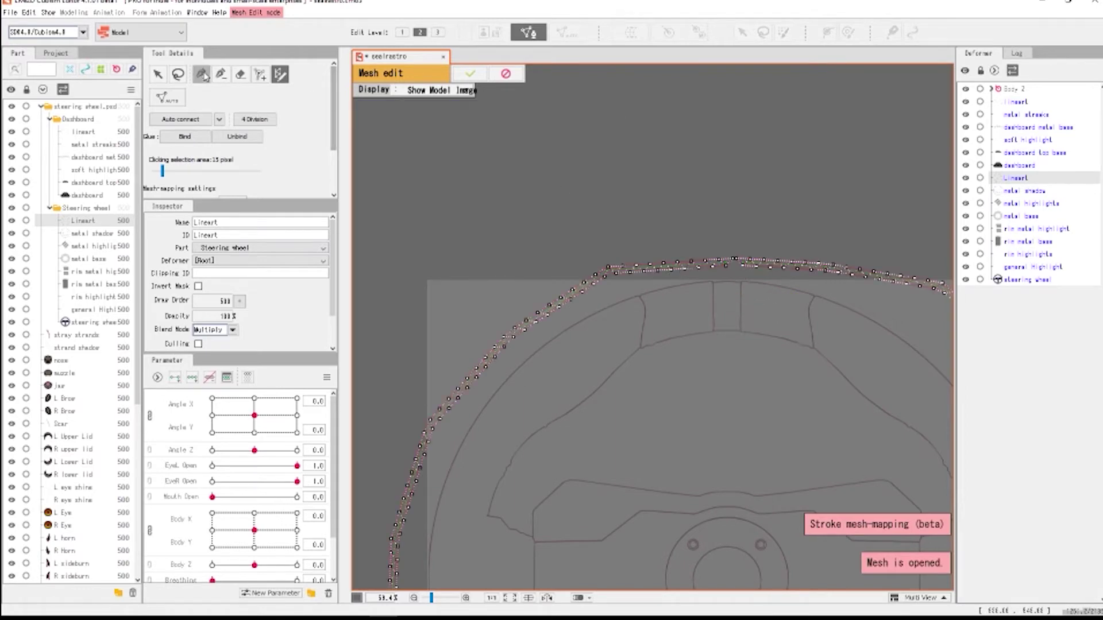
- Close the gap in the ring mesh above the steering wheel by connecting its end vertices, and apply the mesh edit
{"action": "scroll", "coordinate": [716, 284], "scroll_direction": "up", "scroll_amount": 8}
{"action": "scroll", "coordinate": [662, 259], "scroll_direction": "up", "scroll_amount": 2}
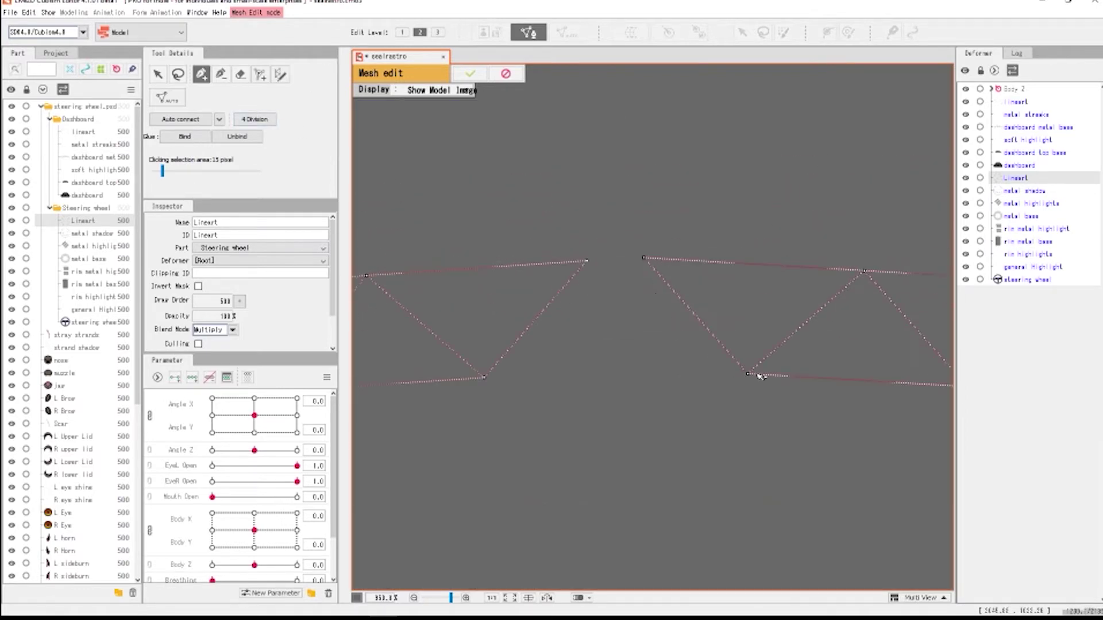
{"action": "left_click", "coordinate": [485, 377]}
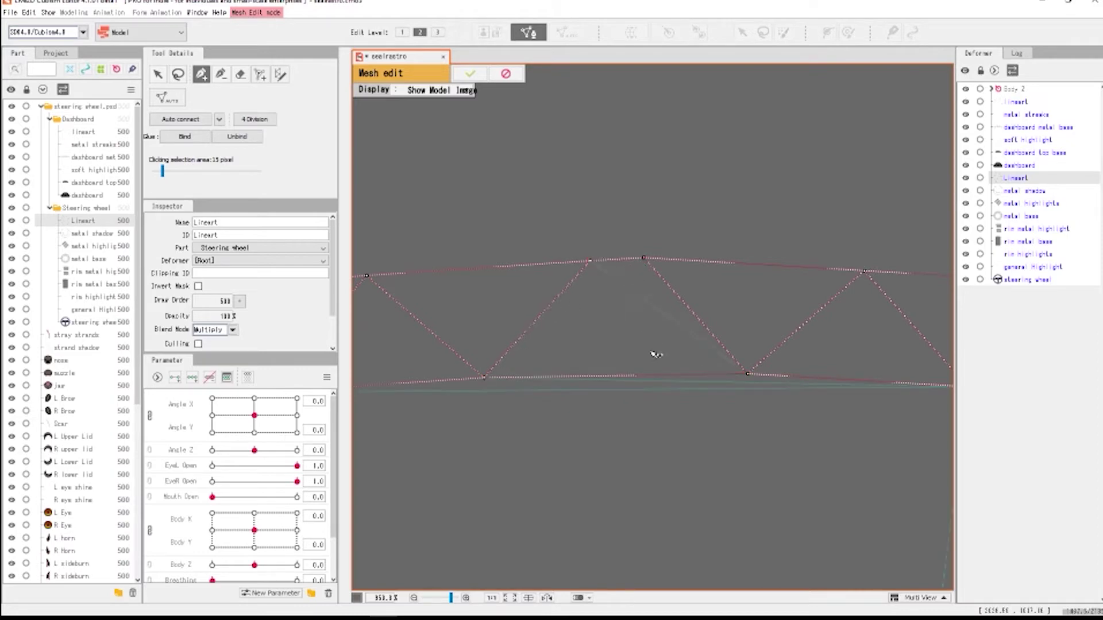
{"action": "scroll", "coordinate": [655, 352], "scroll_direction": "down", "scroll_amount": 10}
{"action": "scroll", "coordinate": [583, 316], "scroll_direction": "down", "scroll_amount": 3}
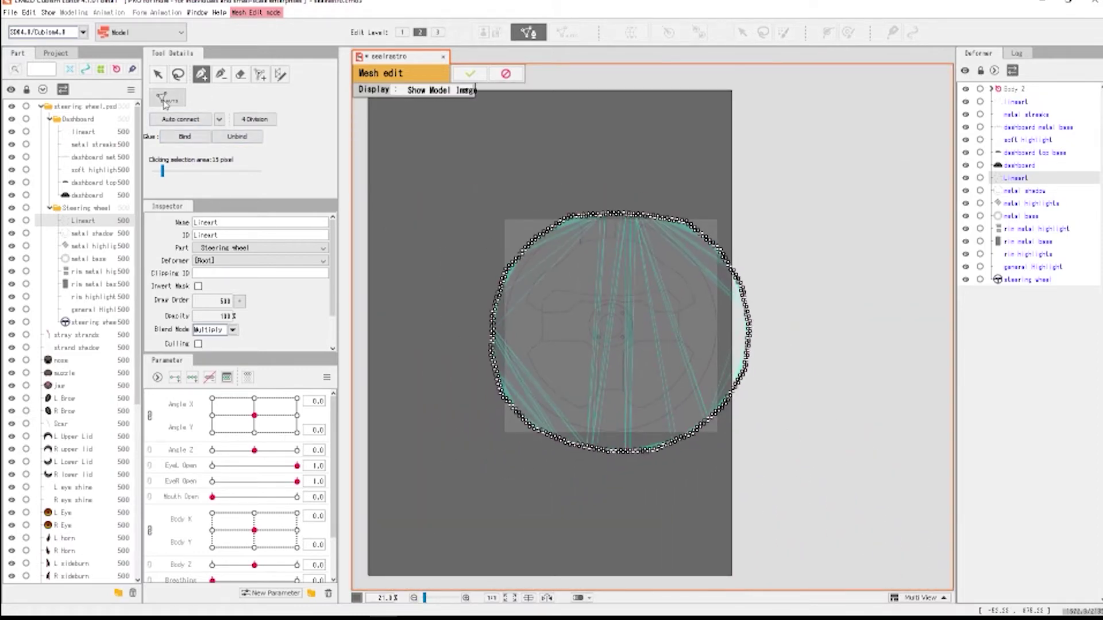
{"action": "left_click", "coordinate": [470, 74]}
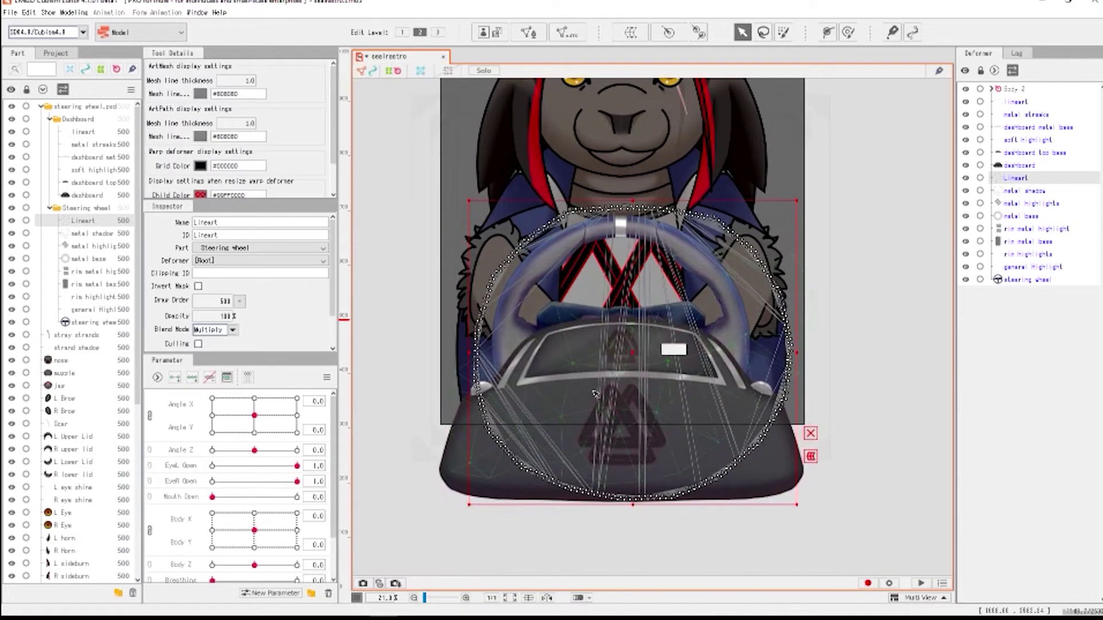
- Examine the meshes of the steering wheel's metal shadow and metal highlights layers, and of all dashboard and wheel layers together
{"action": "left_click", "coordinate": [86, 234]}
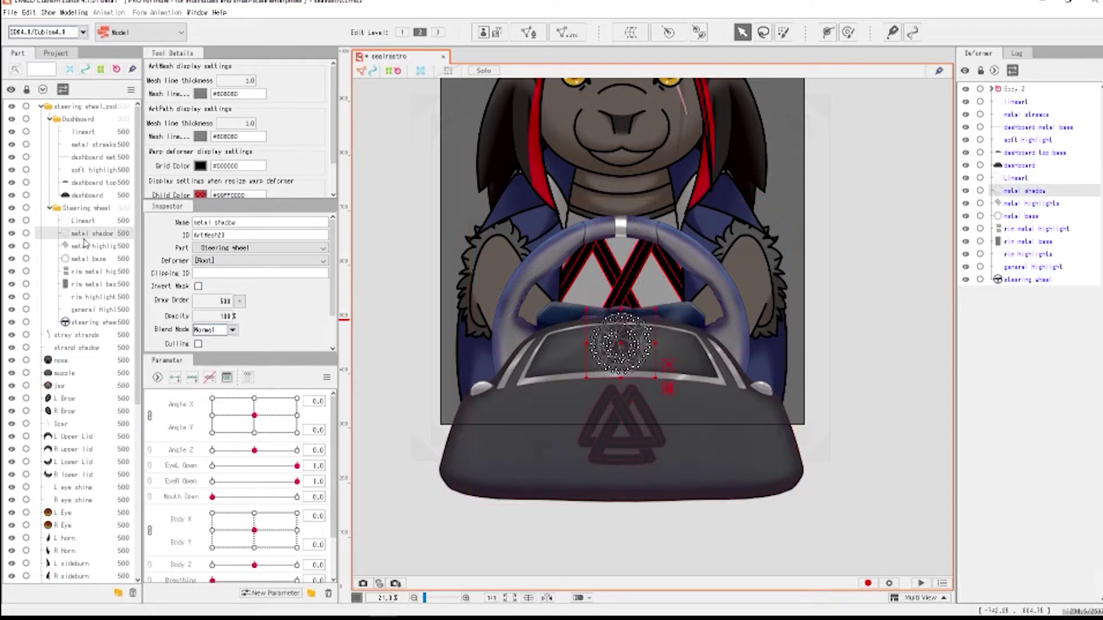
{"action": "left_click", "coordinate": [85, 247]}
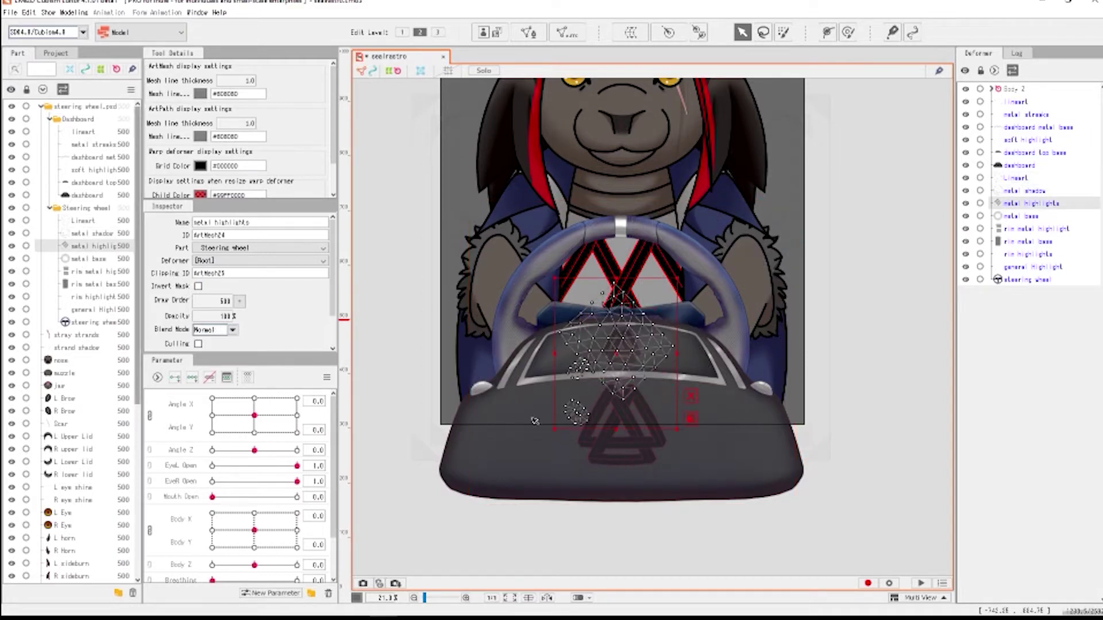
{"action": "left_click", "coordinate": [858, 361]}
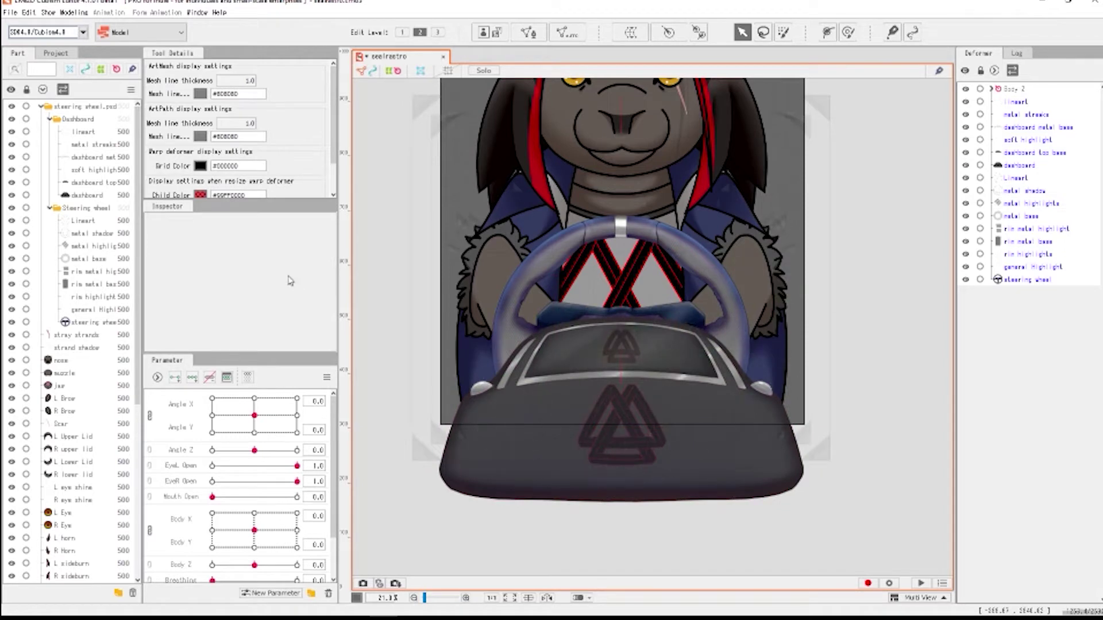
{"action": "key", "text": "ctrl+a"}
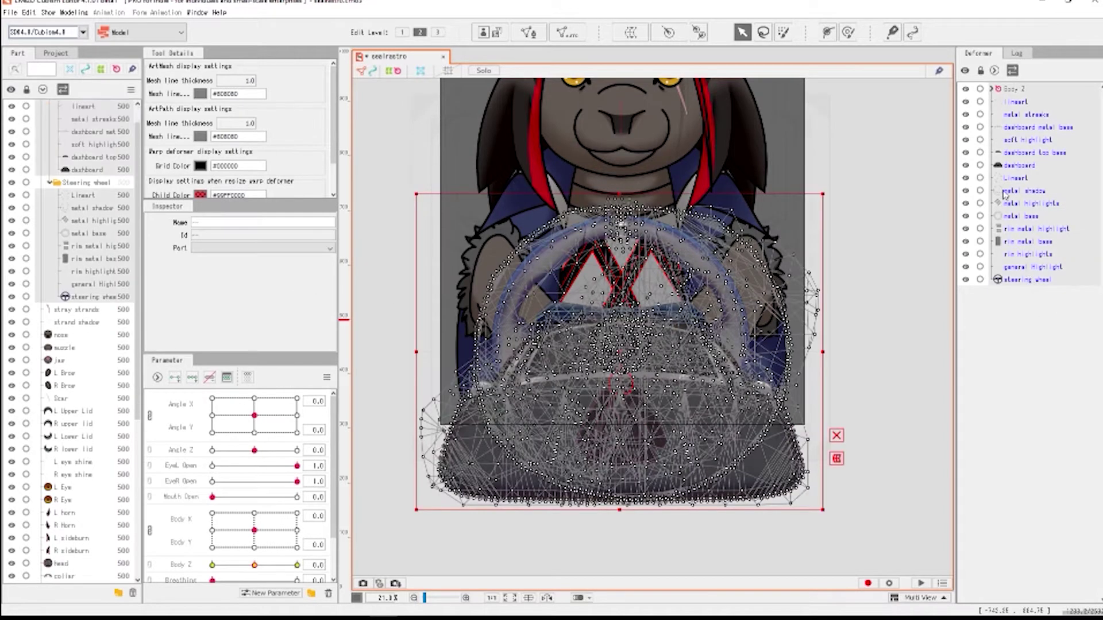
{"action": "left_click", "coordinate": [1028, 102]}
{"action": "left_click", "coordinate": [1024, 281], "text": "shift"}
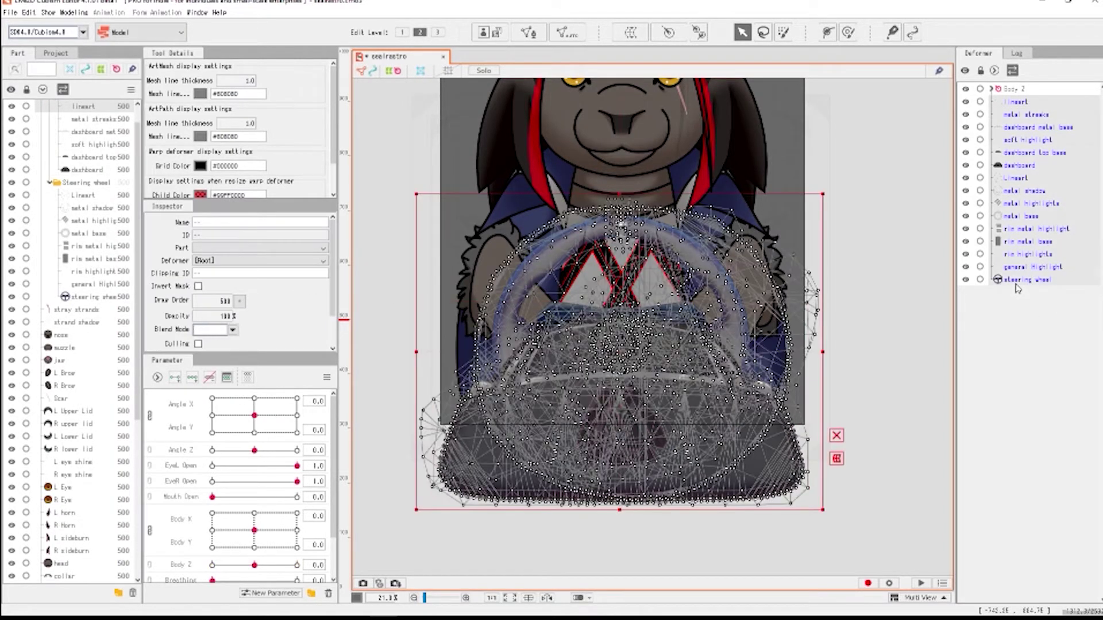
{"action": "left_click", "coordinate": [916, 356]}
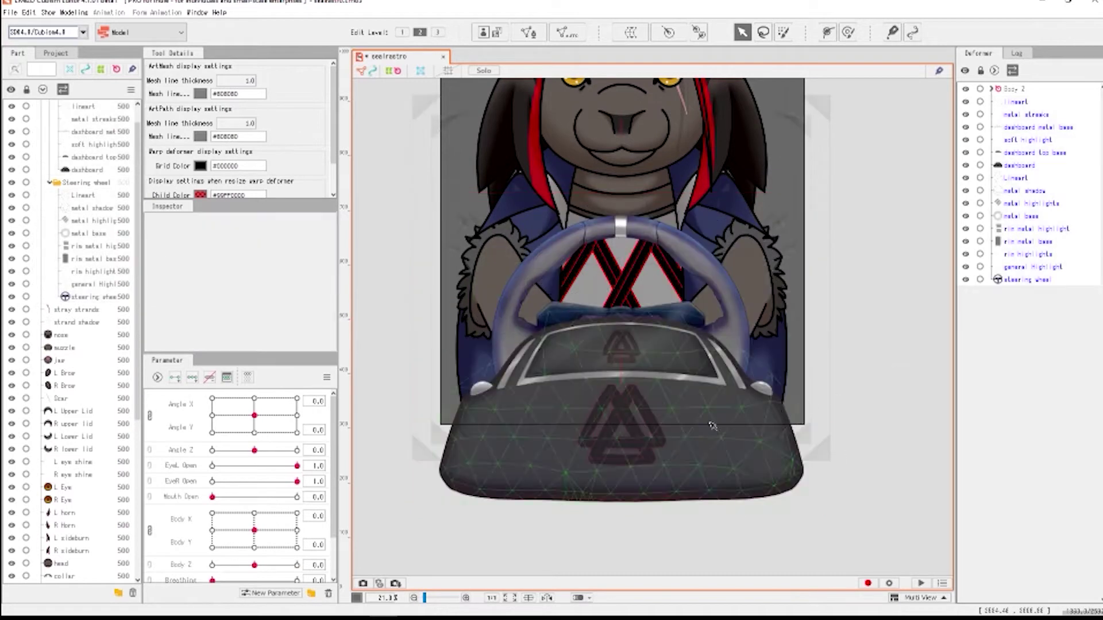
- Add a new parameter named Wheel Toggle with a range from 0 to 1
{"action": "scroll", "coordinate": [229, 471], "scroll_direction": "down", "scroll_amount": 3}
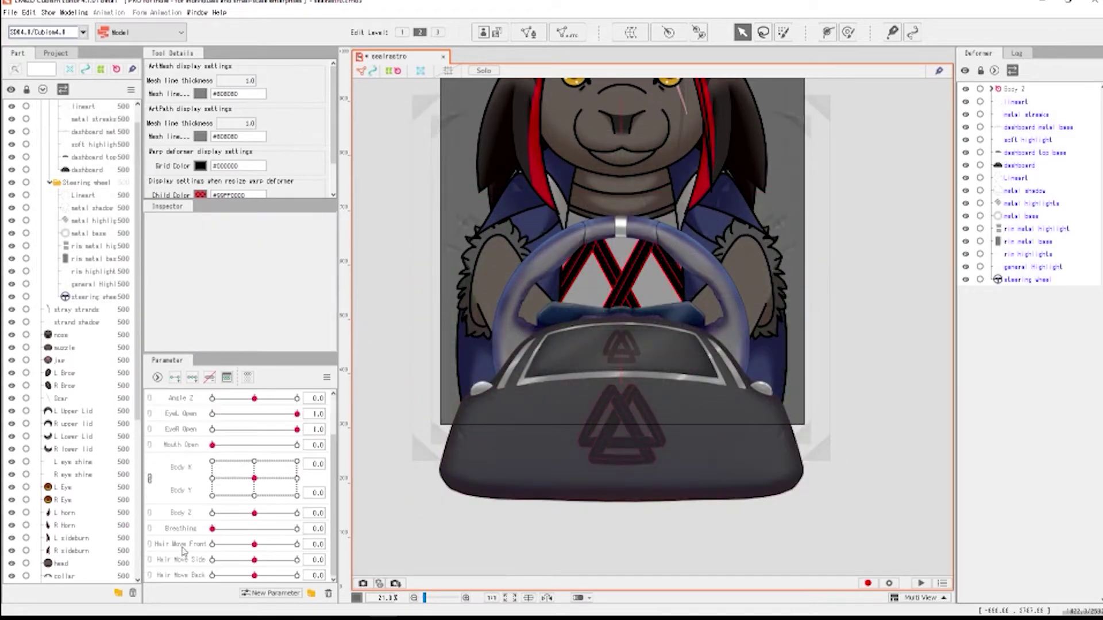
{"action": "left_click", "coordinate": [270, 593]}
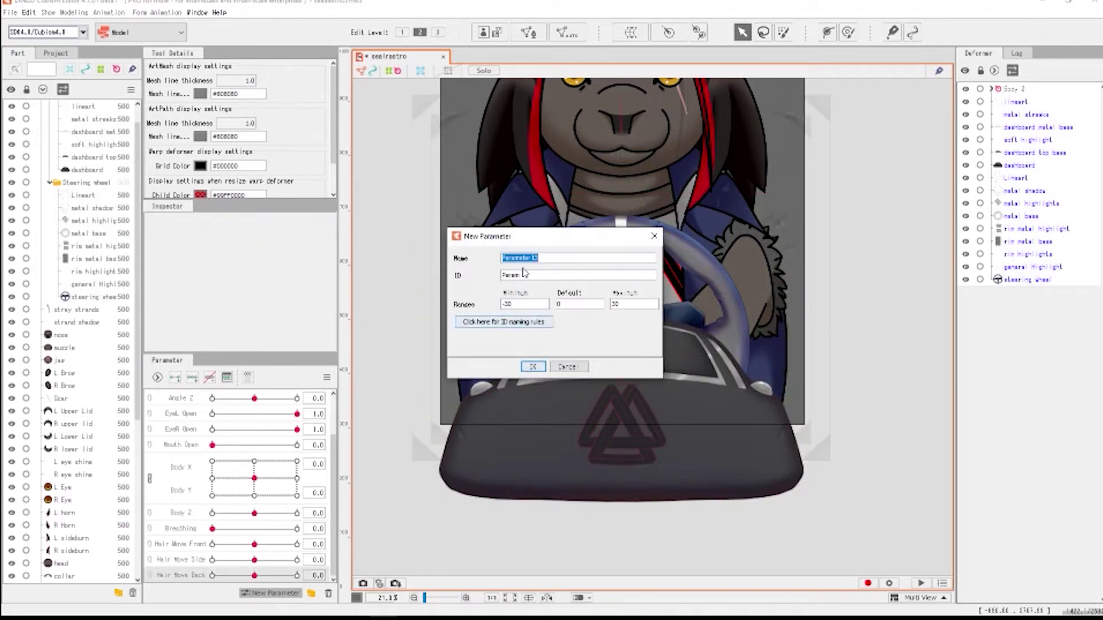
{"action": "type", "text": "Wheel"}
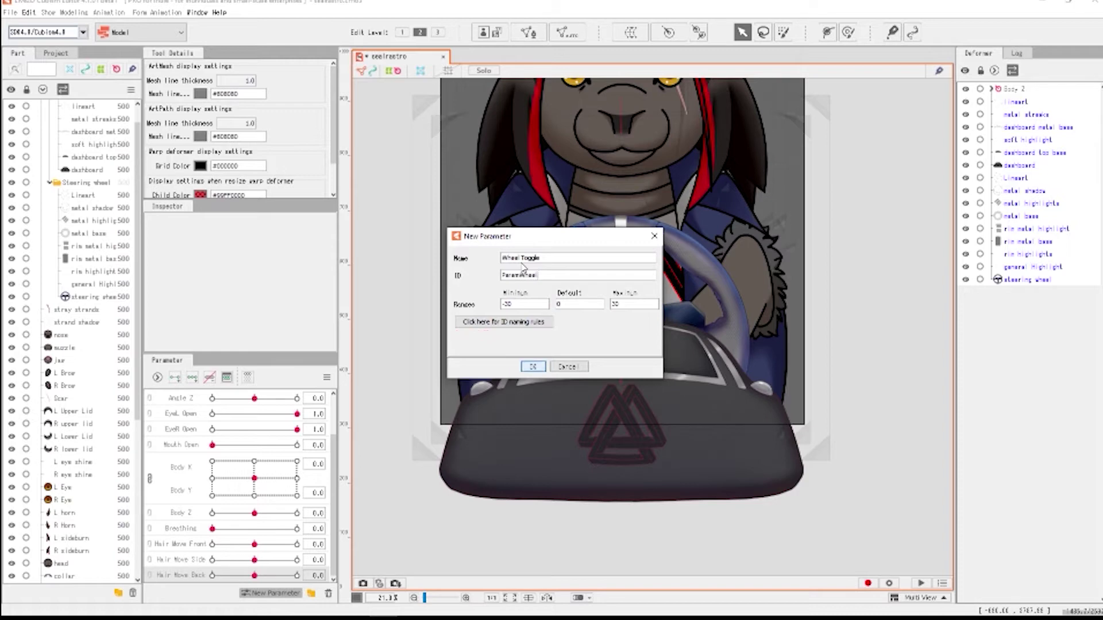
{"action": "key", "text": "BackSpace"}
{"action": "key", "text": "BackSpace"}
{"action": "key", "text": "Tab"}
{"action": "left_click", "coordinate": [533, 367]}
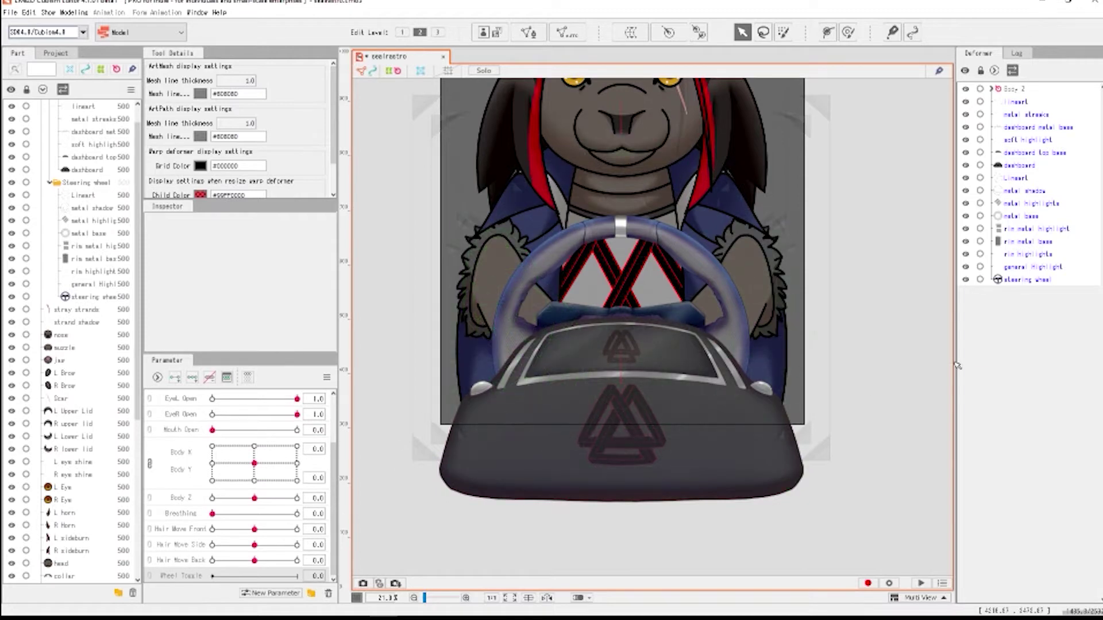
- Key all dashboard and steering wheel layers at both ends of Wheel Toggle, lowering their opacity at 0 and leaving the parameter at 1
{"action": "left_click", "coordinate": [1018, 284]}
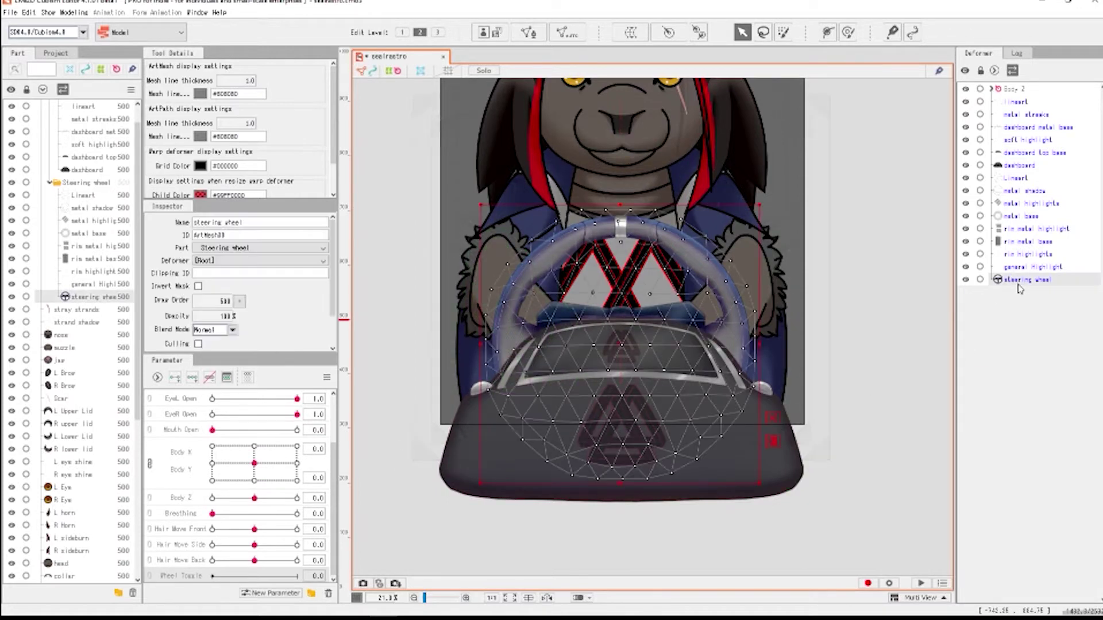
{"action": "left_click", "coordinate": [1010, 103], "text": "shift"}
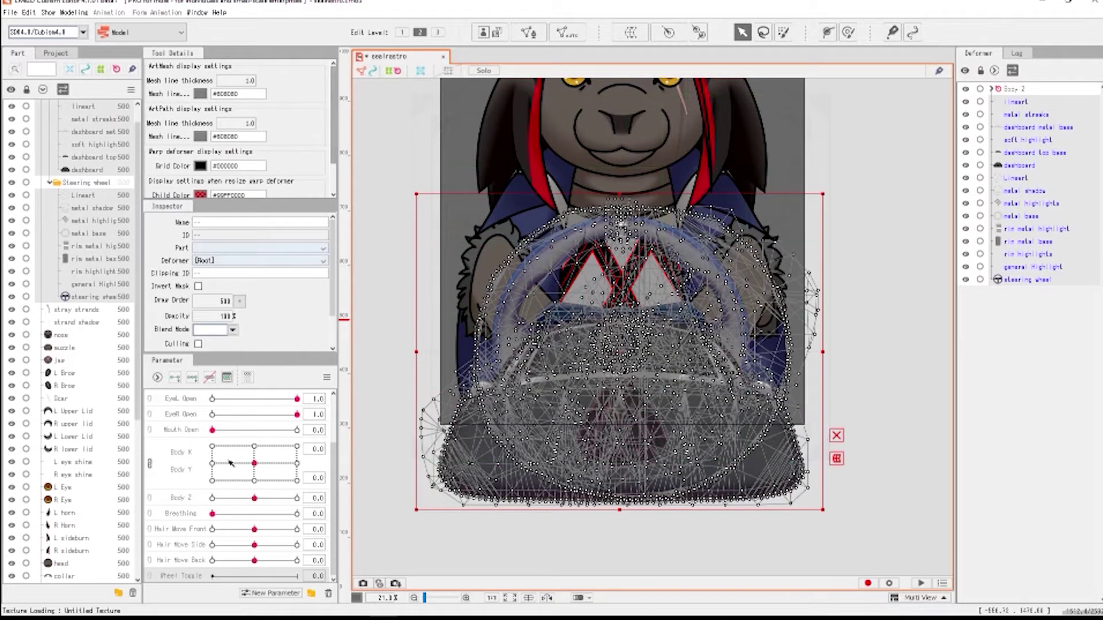
{"action": "left_click", "coordinate": [197, 378]}
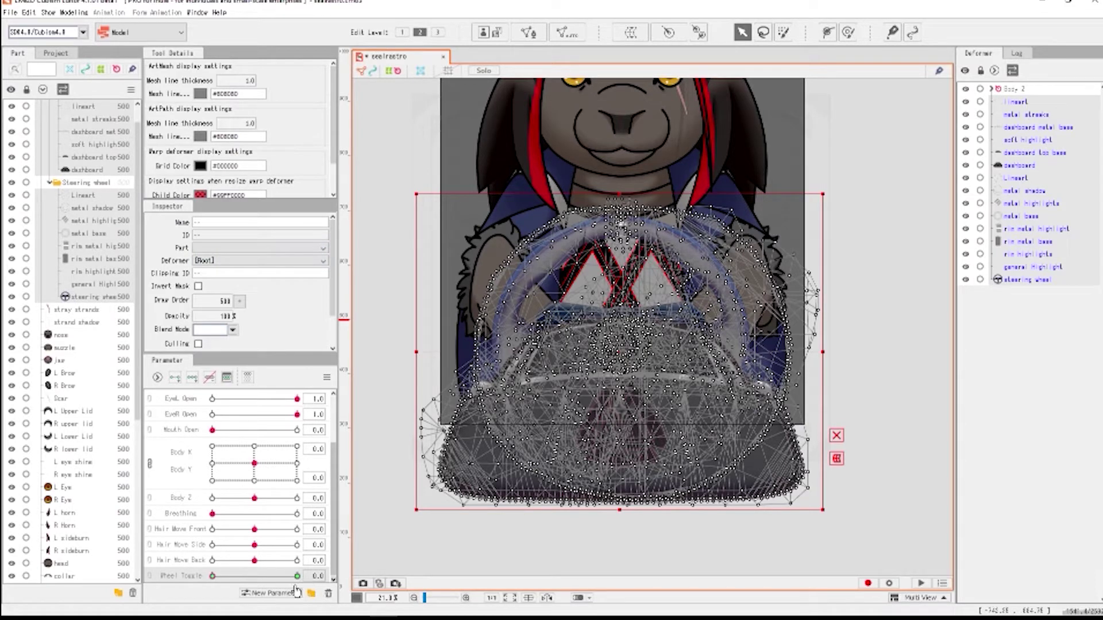
{"action": "left_click_drag", "start_coordinate": [222, 319], "coordinate": [185, 336]}
{"action": "left_click_drag", "start_coordinate": [314, 576], "coordinate": [92, 561]}
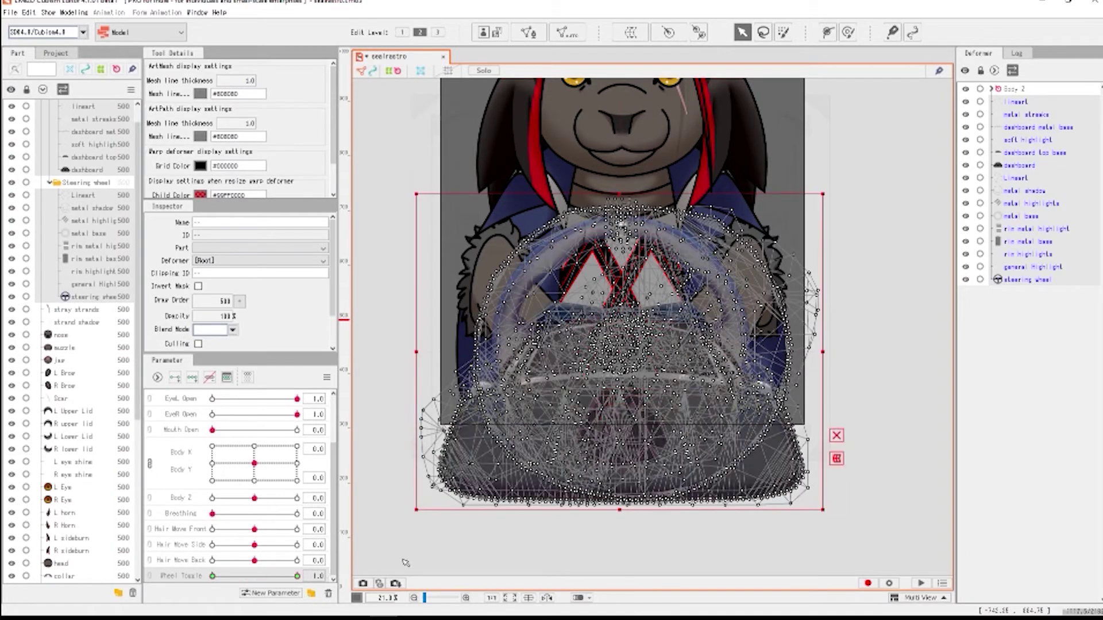
{"action": "left_click", "coordinate": [911, 395]}
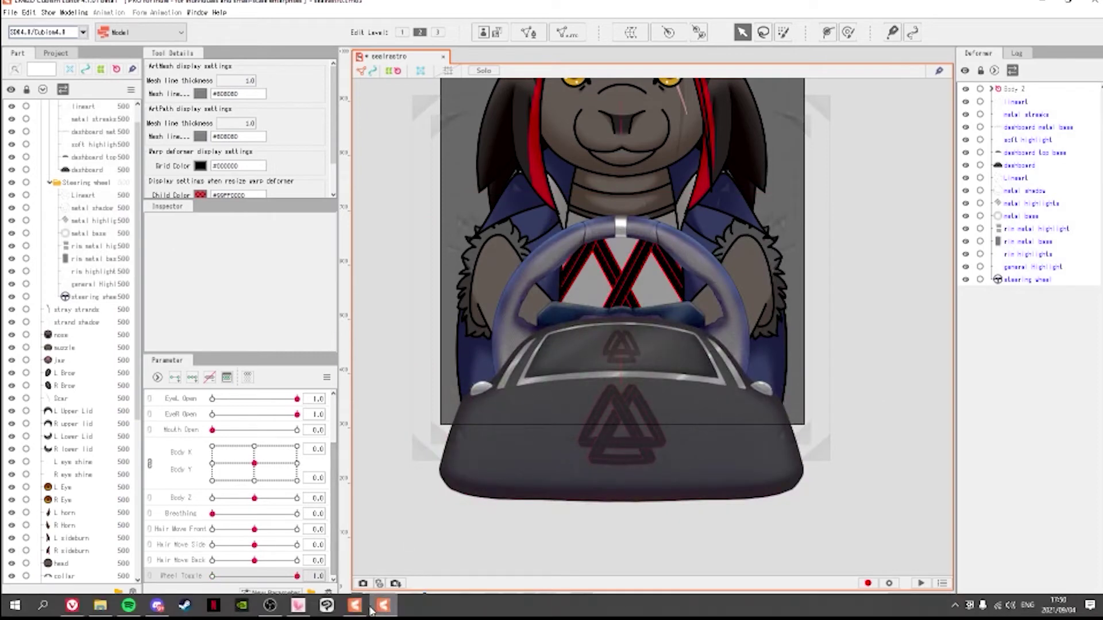
- Check the wheel parameters and the Wheel Toggle effect in the open Zarestro Split 2 model, and return to the current model
{"action": "left_click", "coordinate": [368, 606]}
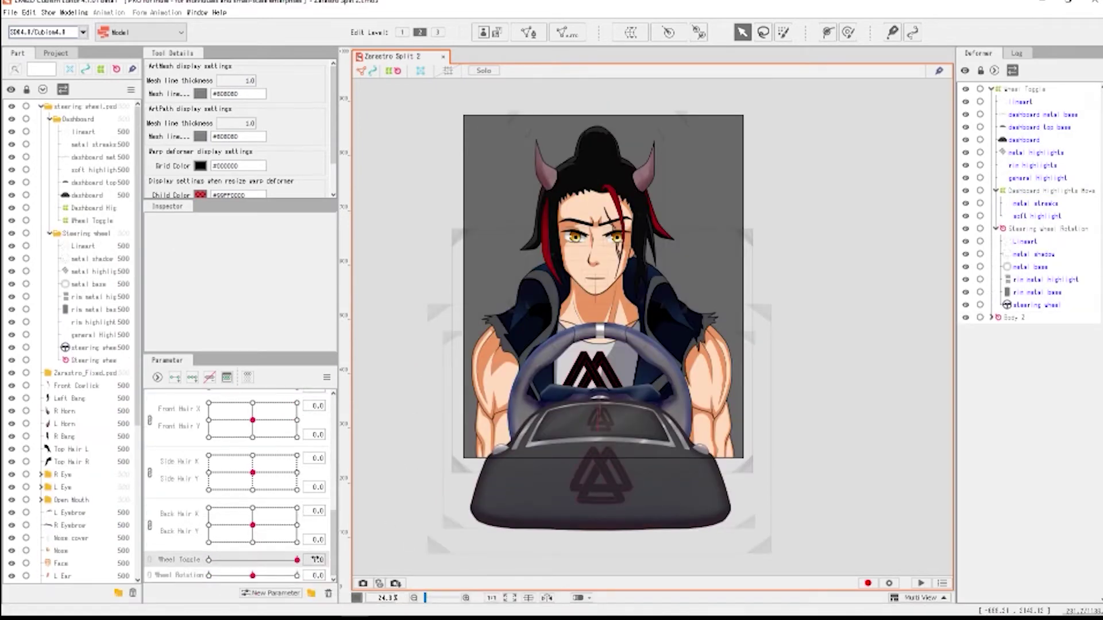
{"action": "left_click_drag", "start_coordinate": [296, 560], "coordinate": [326, 563]}
{"action": "left_click", "coordinate": [379, 606]}
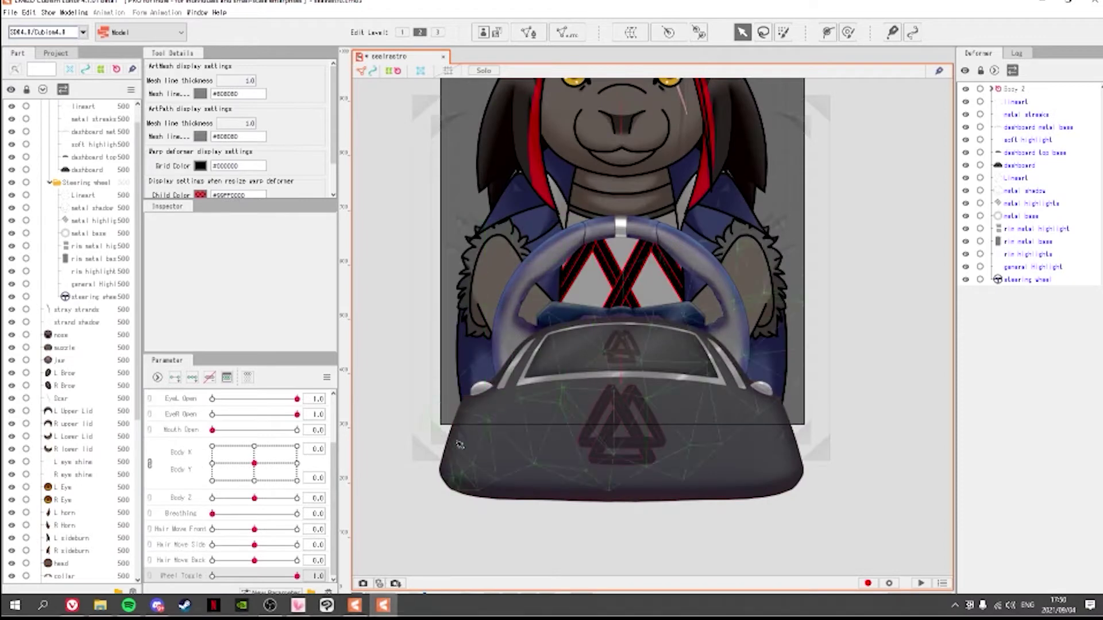
- Add a new parameter named Wheel Rotate
{"action": "left_click_drag", "start_coordinate": [863, 294], "coordinate": [850, 329]}
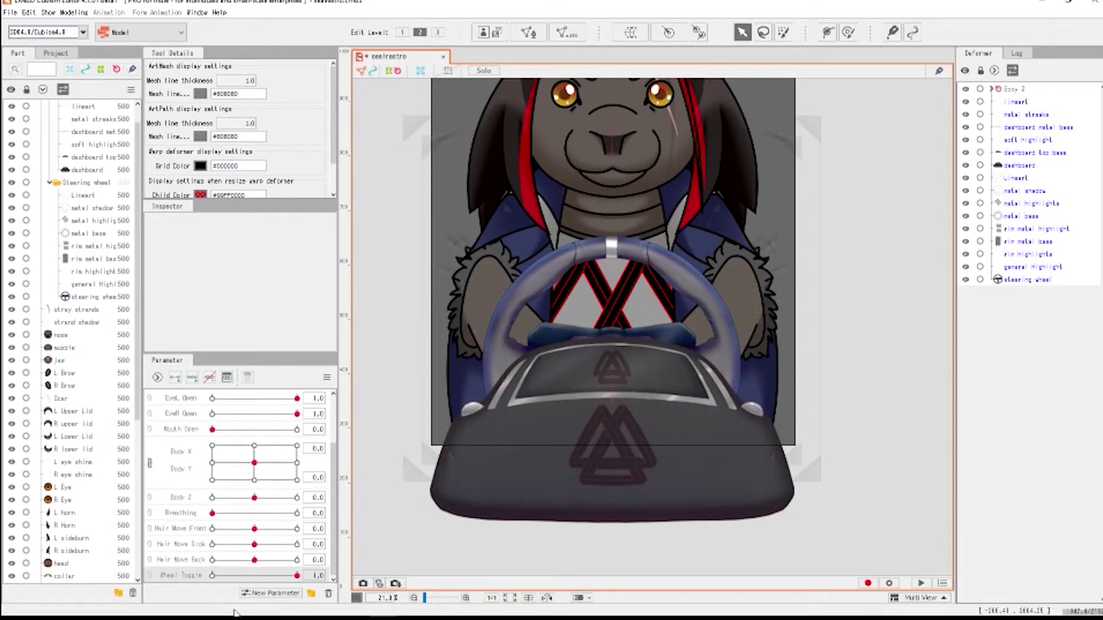
{"action": "left_click", "coordinate": [270, 593]}
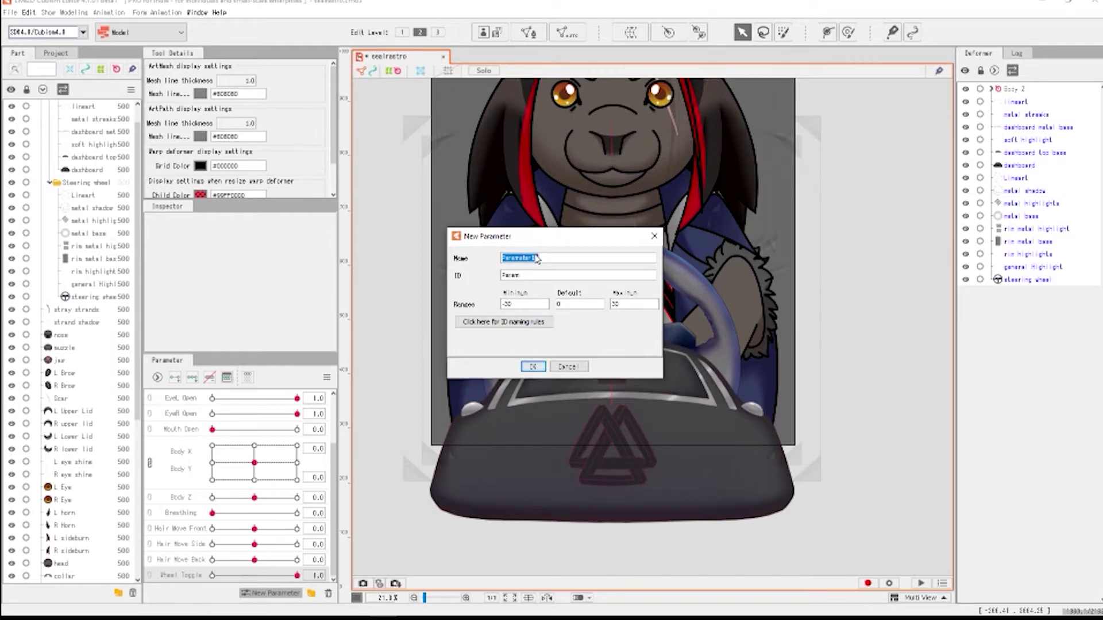
{"action": "type", "text": "Wheel Rotate"}
{"action": "left_click", "coordinate": [533, 367]}
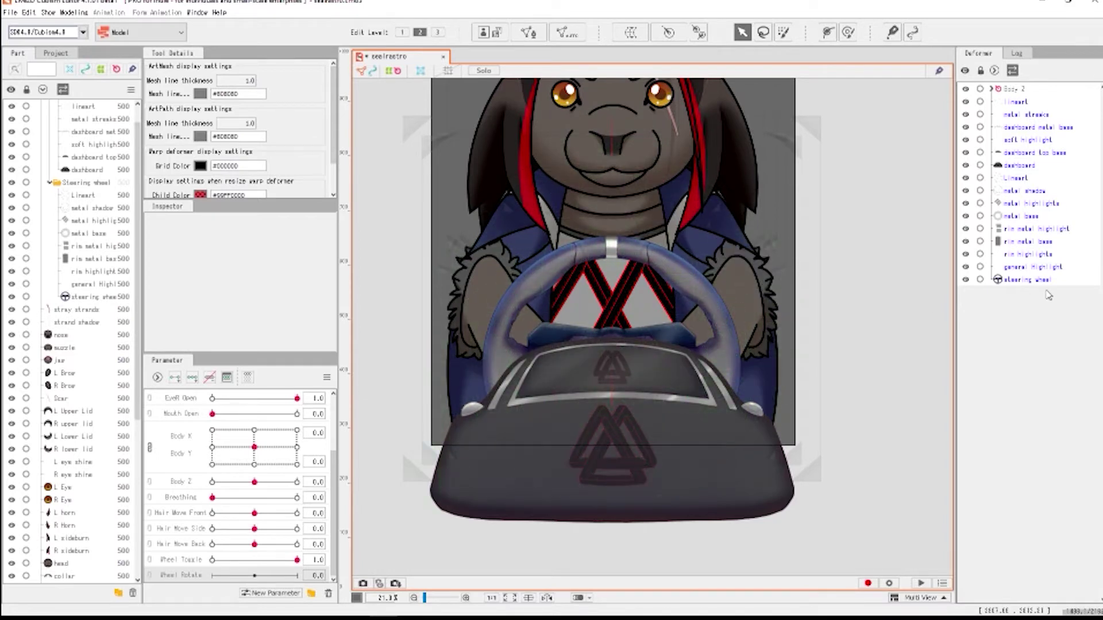
- Create a rotation deformer named Steering wheel Rotation as parent of the steering wheel, its Lineart, rim metal highlight and rim metal base
{"action": "left_click", "coordinate": [1013, 280]}
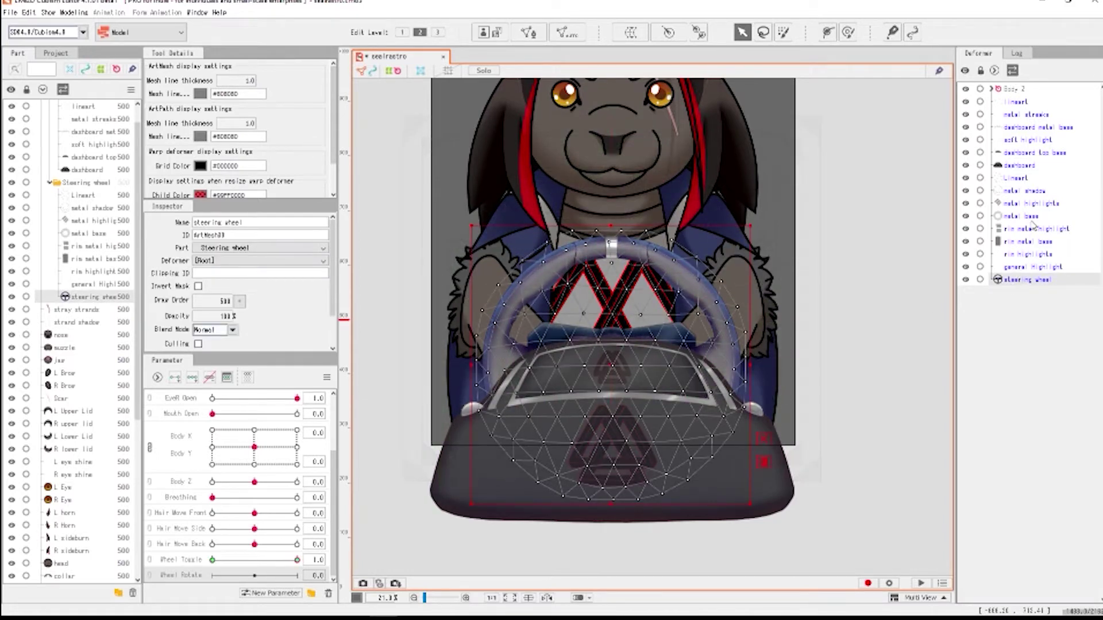
{"action": "left_click", "coordinate": [1013, 179], "text": "ctrl"}
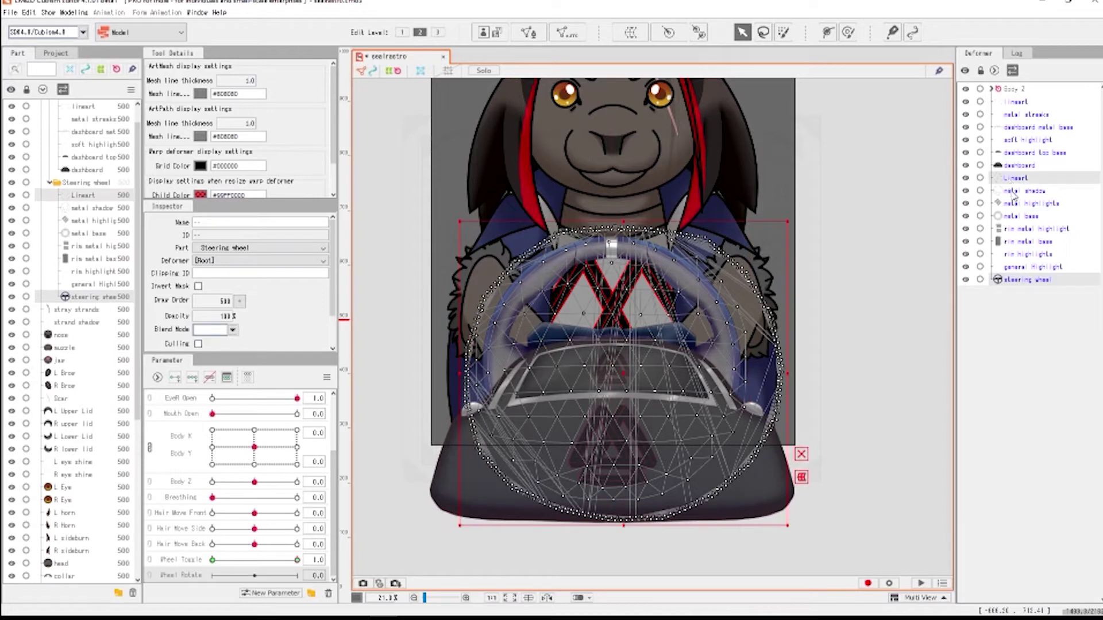
{"action": "left_click", "coordinate": [1013, 193], "text": "ctrl"}
{"action": "left_click", "coordinate": [1013, 193], "text": "ctrl"}
{"action": "left_click", "coordinate": [1019, 204], "text": "ctrl"}
{"action": "left_click", "coordinate": [1020, 204], "text": "ctrl"}
{"action": "left_click", "coordinate": [1028, 230], "text": "ctrl"}
{"action": "left_click", "coordinate": [1024, 242], "text": "ctrl"}
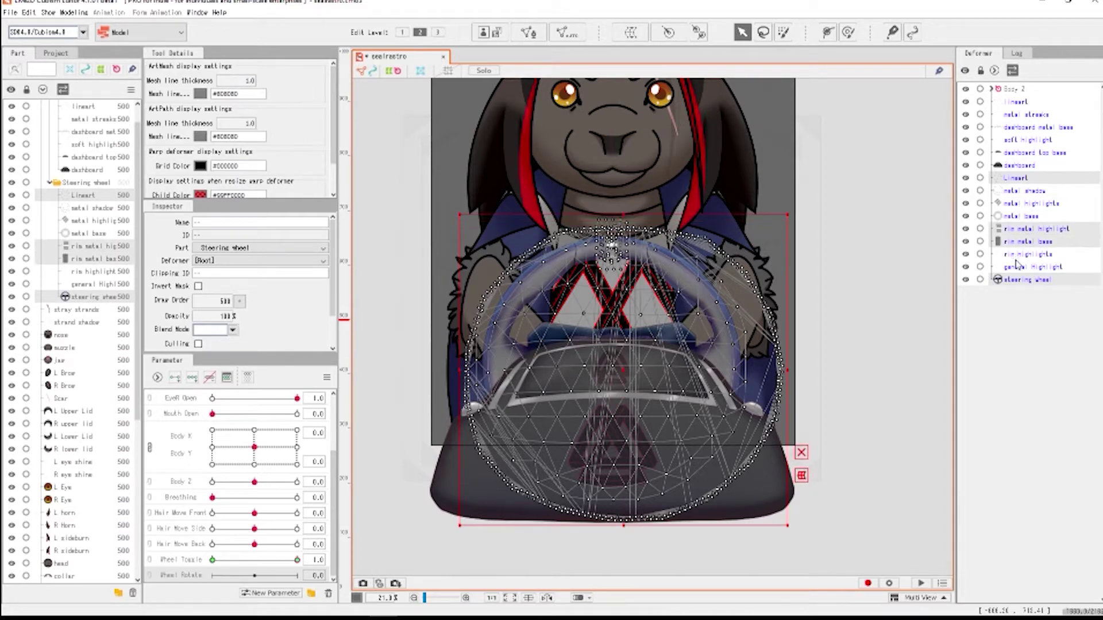
{"action": "left_click", "coordinate": [1016, 258], "text": "ctrl"}
{"action": "left_click", "coordinate": [1017, 258], "text": "ctrl"}
{"action": "left_click", "coordinate": [1023, 268], "text": "ctrl"}
{"action": "left_click", "coordinate": [1023, 268], "text": "ctrl"}
{"action": "left_click", "coordinate": [666, 34]}
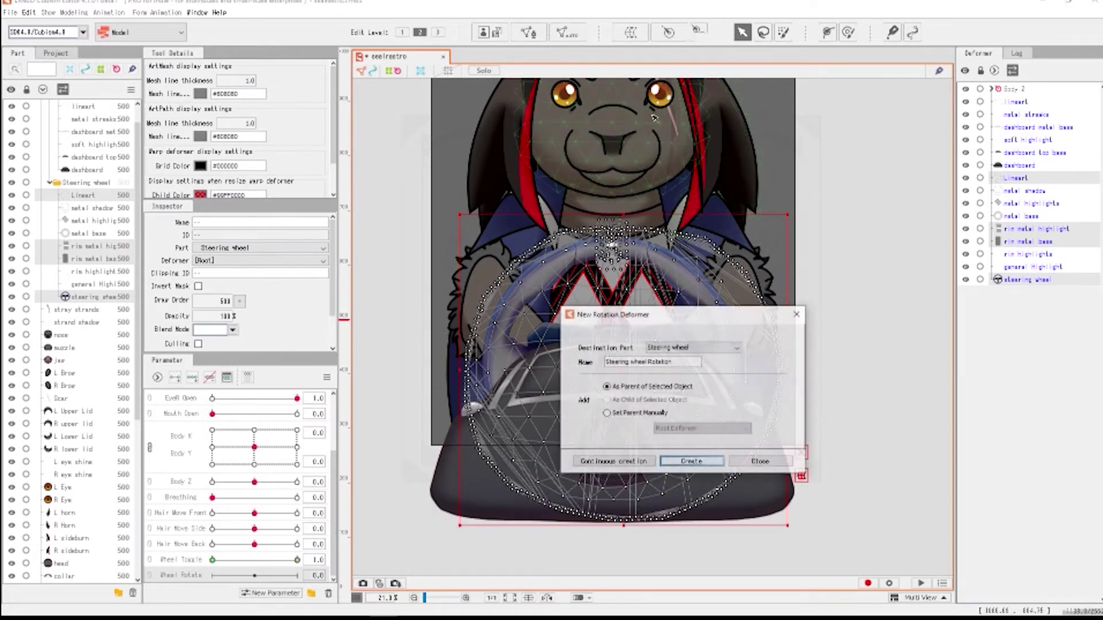
{"action": "left_click", "coordinate": [690, 463]}
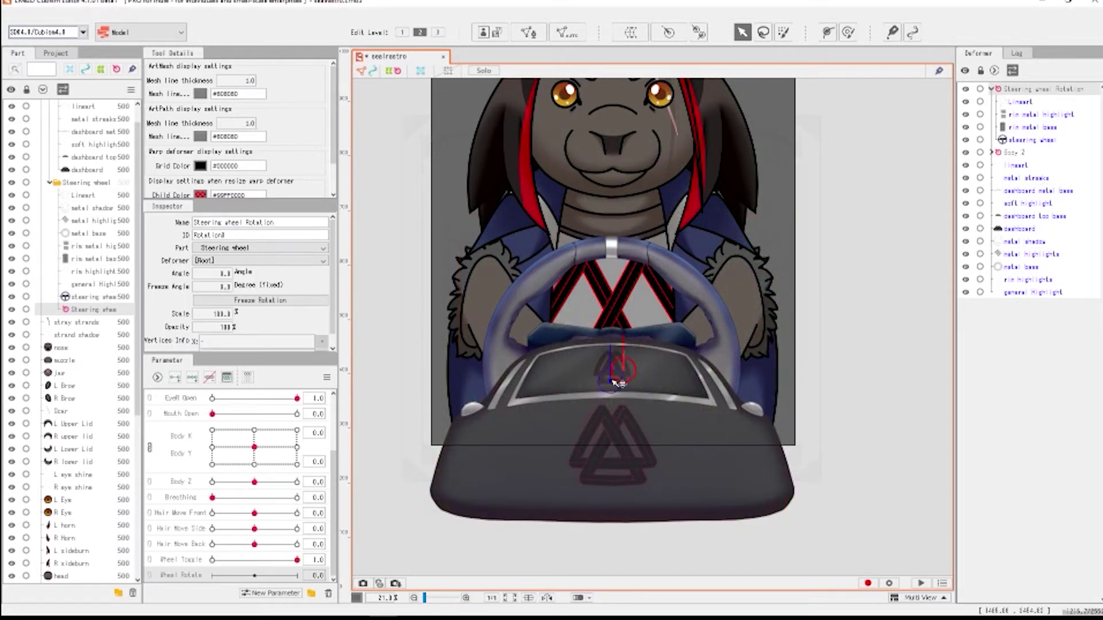
- Shift the Steering wheel Rotation deformer onto the wheel's vertical centre line
{"action": "left_click_drag", "start_coordinate": [616, 384], "coordinate": [618, 351]}
{"action": "scroll", "coordinate": [618, 358], "scroll_direction": "up", "scroll_amount": 5}
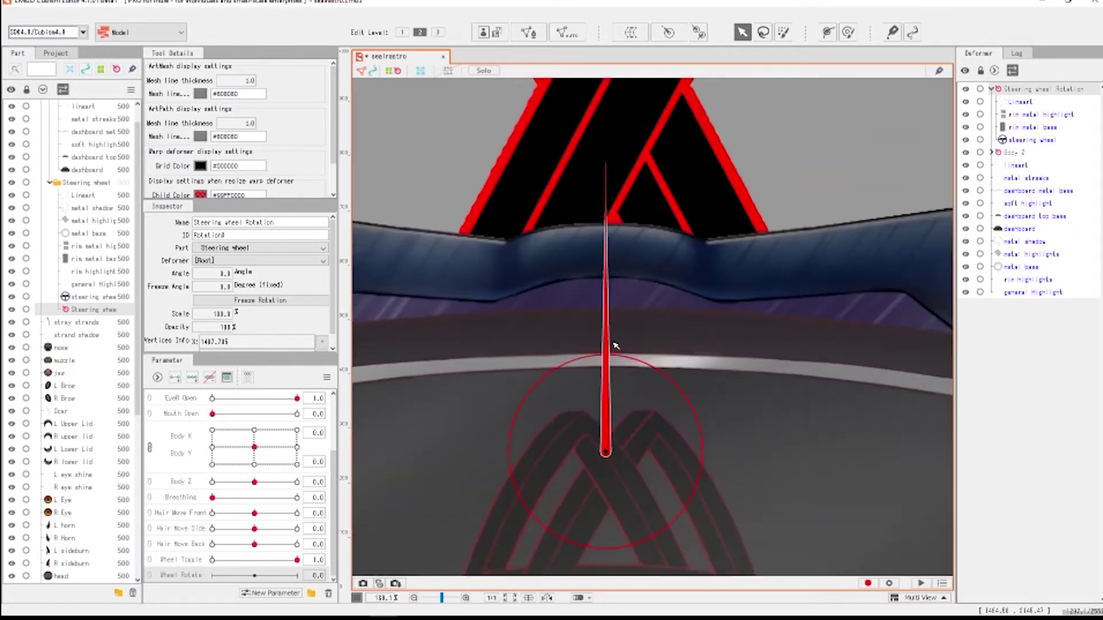
{"action": "scroll", "coordinate": [623, 296], "scroll_direction": "down", "scroll_amount": 2}
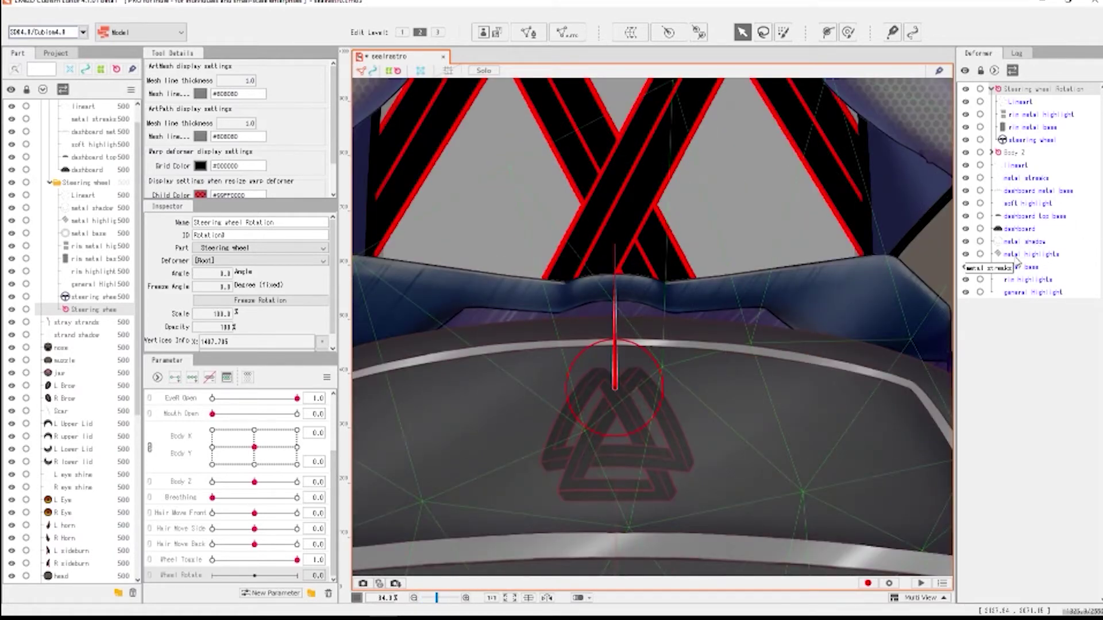
- Position the rotation deformer's pivot at the centre of the wheel hub, using the metal shadow and metal base layers as reference
{"action": "left_click", "coordinate": [1028, 203]}
{"action": "left_click", "coordinate": [1034, 216]}
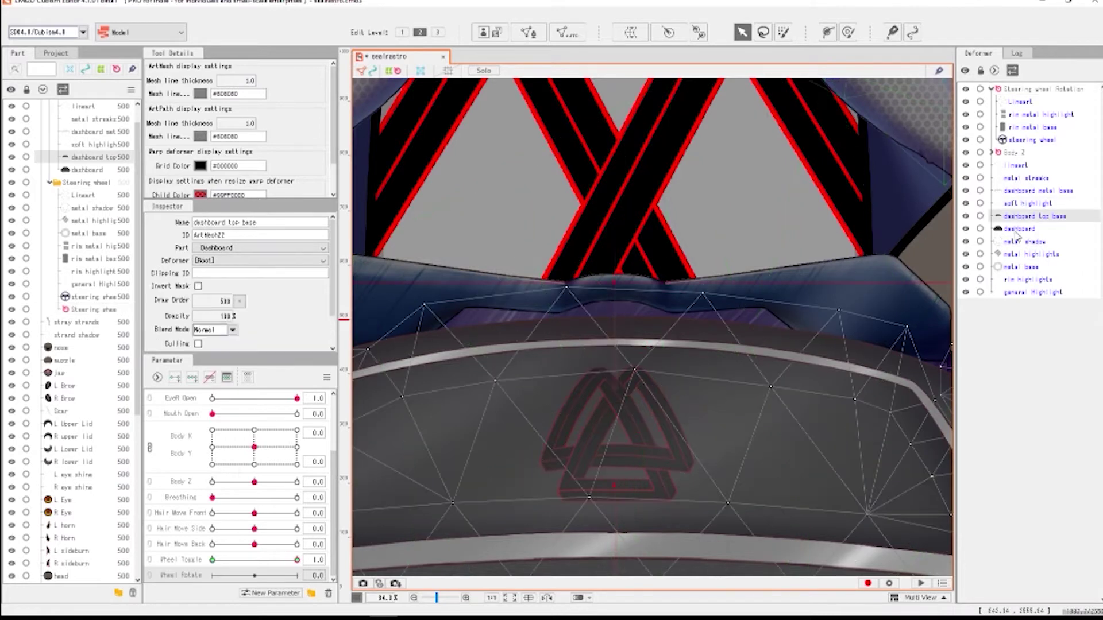
{"action": "left_click", "coordinate": [1019, 229]}
{"action": "left_click", "coordinate": [1026, 242]}
{"action": "scroll", "coordinate": [630, 407], "scroll_direction": "up", "scroll_amount": 5}
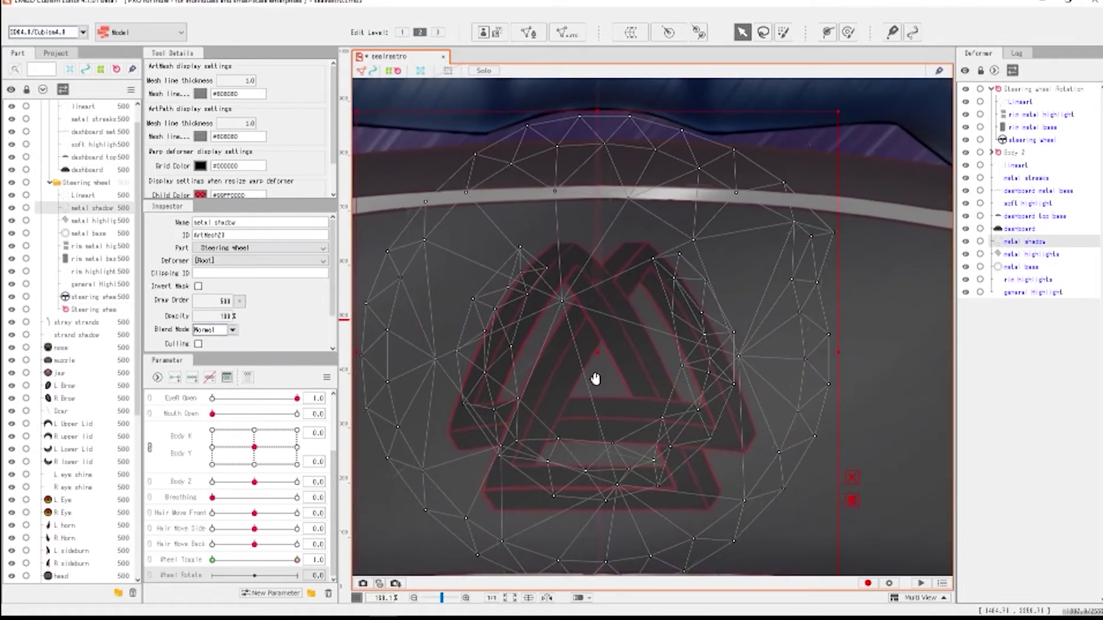
{"action": "scroll", "coordinate": [615, 377], "scroll_direction": "down", "scroll_amount": 2}
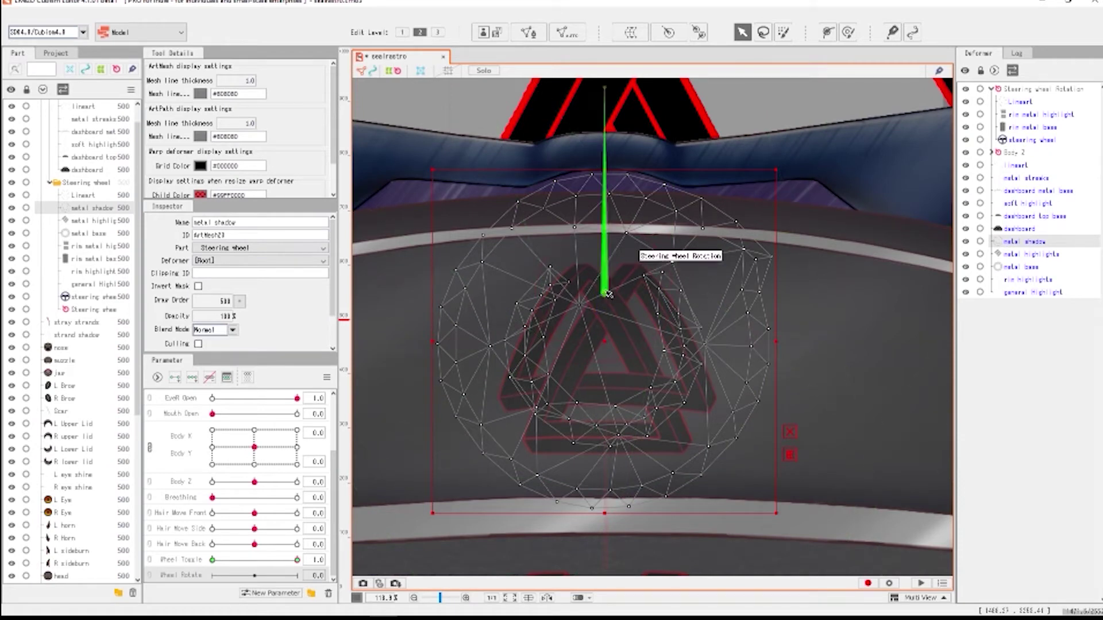
{"action": "left_click", "coordinate": [604, 293]}
{"action": "left_click_drag", "start_coordinate": [613, 351], "coordinate": [608, 352]}
{"action": "left_click", "coordinate": [1017, 267]}
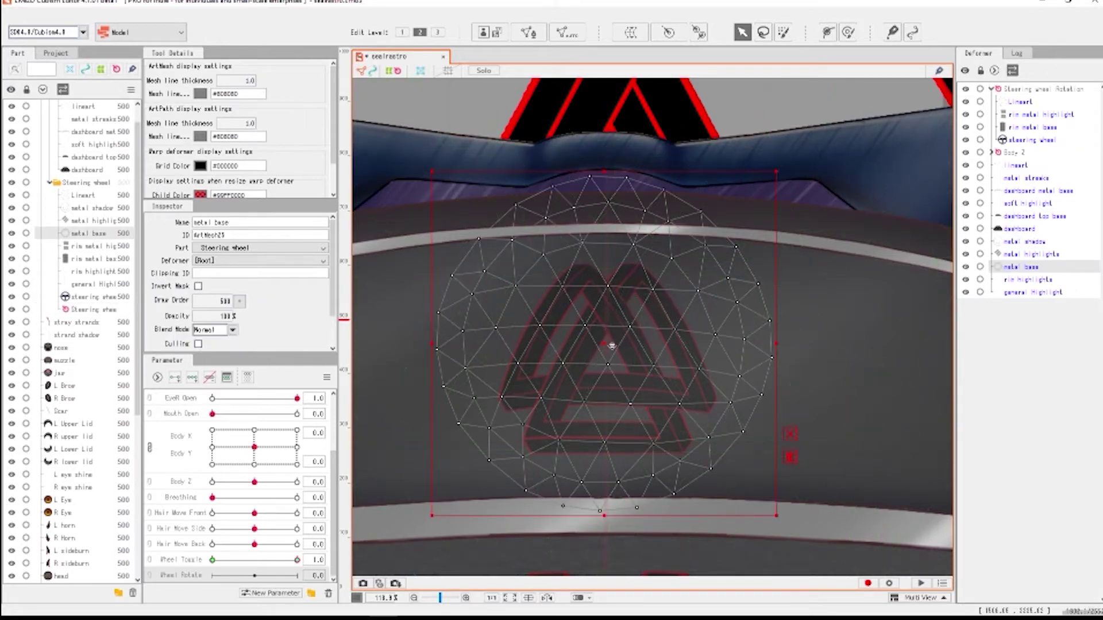
{"action": "scroll", "coordinate": [611, 303], "scroll_direction": "down", "scroll_amount": 5}
{"action": "left_click", "coordinate": [724, 320]}
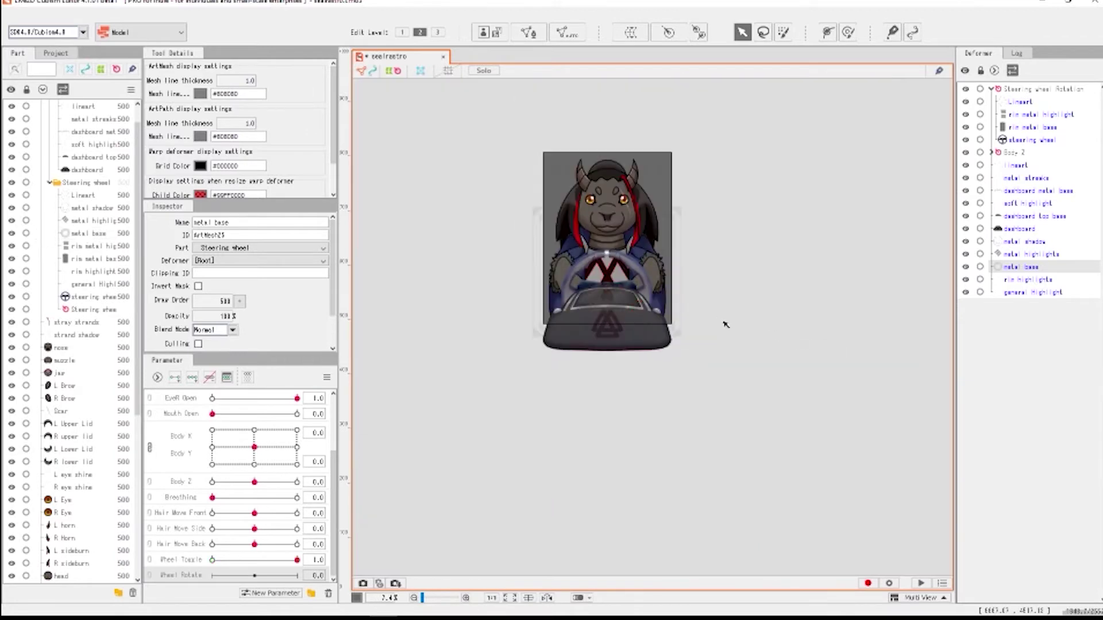
- Select the Steering wheel Rotation deformer by its handle at the wheel's centre
{"action": "scroll", "coordinate": [600, 306], "scroll_direction": "up", "scroll_amount": 3}
{"action": "scroll", "coordinate": [600, 306], "scroll_direction": "up", "scroll_amount": 3}
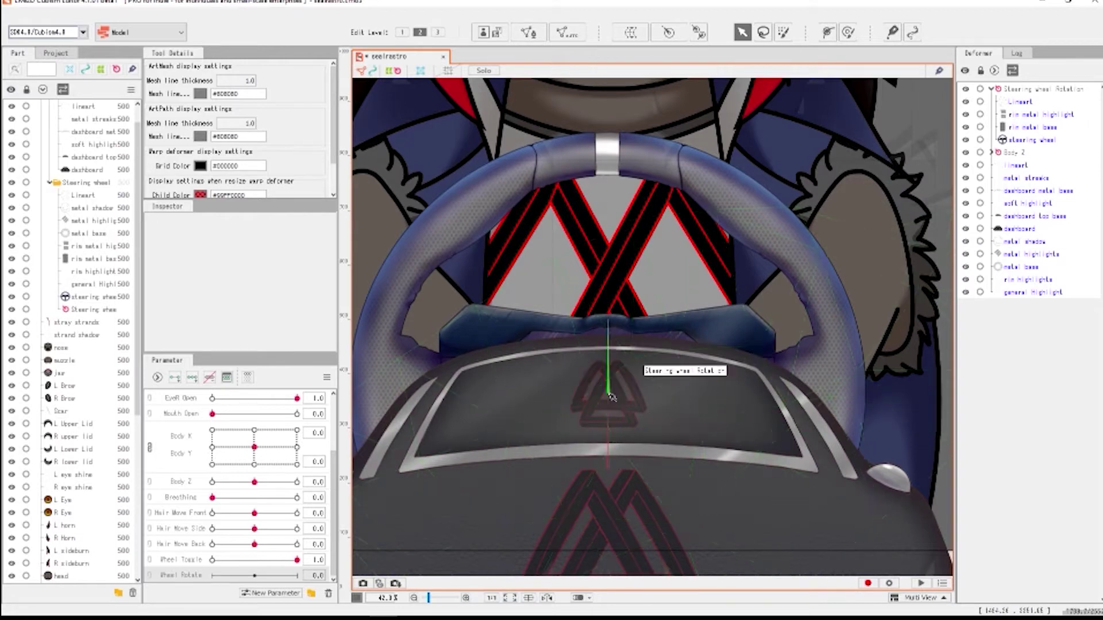
{"action": "left_click", "coordinate": [623, 402]}
{"action": "left_click_drag", "start_coordinate": [503, 465], "coordinate": [517, 417]}
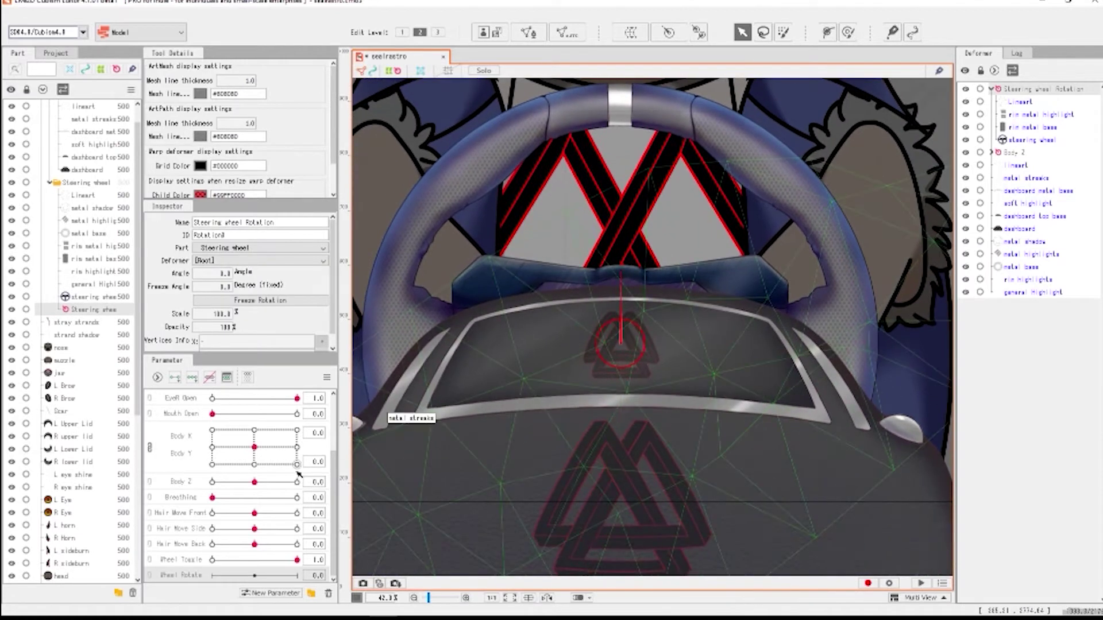
- Try rotating the steering wheel freehand with its deformer, and reset the deformer's angle to 0
{"action": "left_click_drag", "start_coordinate": [619, 271], "coordinate": [750, 241]}
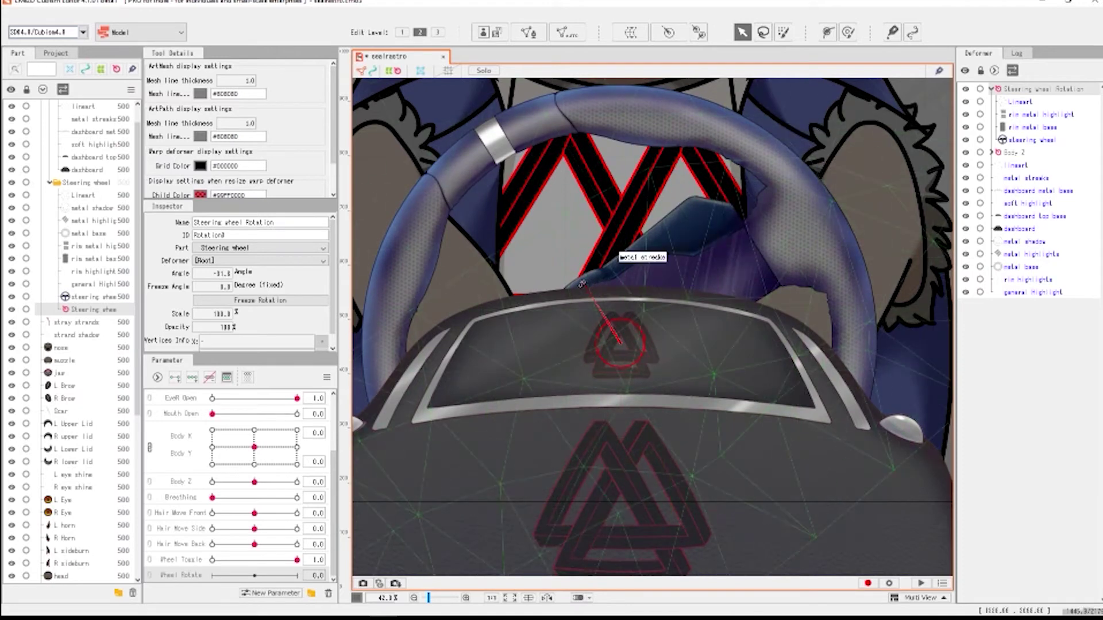
{"action": "left_click_drag", "start_coordinate": [581, 284], "coordinate": [644, 274]}
{"action": "left_click_drag", "start_coordinate": [665, 281], "coordinate": [598, 316]}
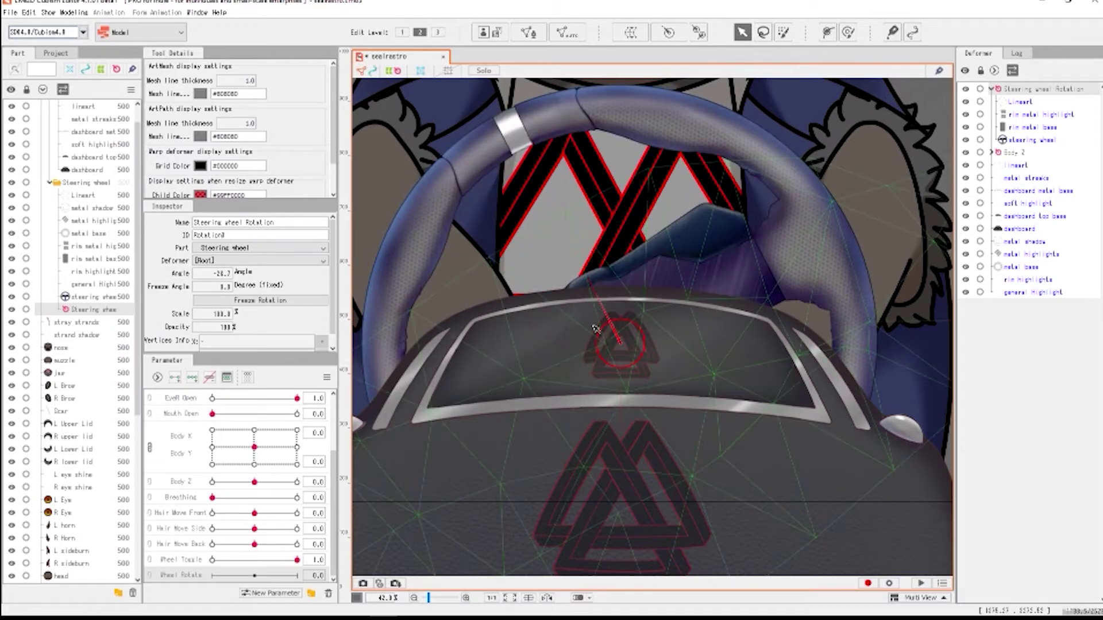
{"action": "double_click", "coordinate": [224, 274]}
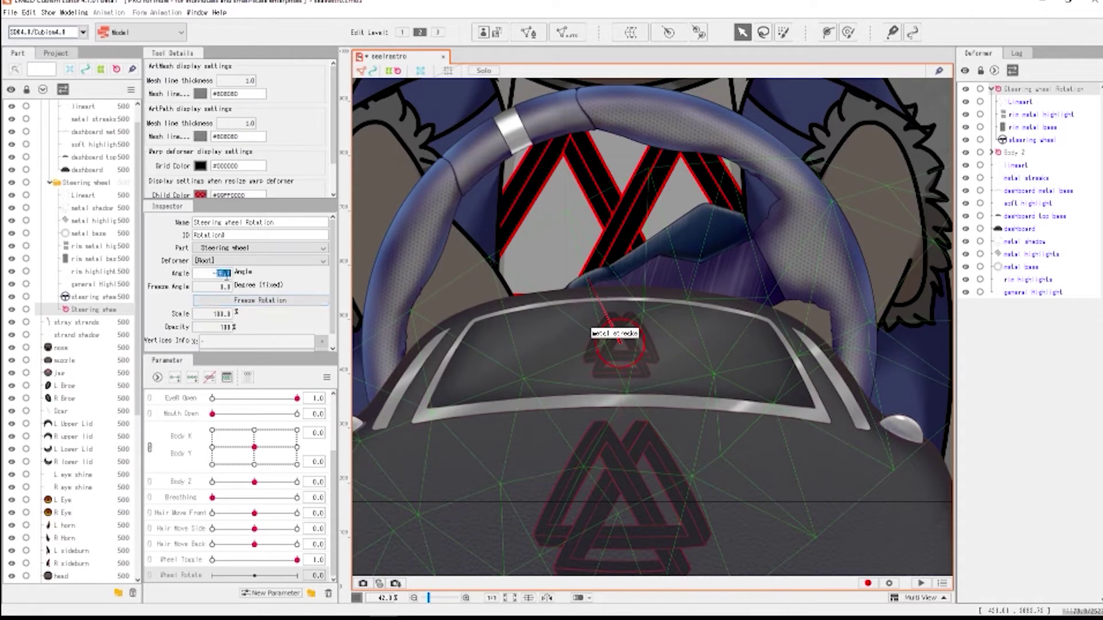
{"action": "type", "text": "0"}
{"action": "key", "text": "Return"}
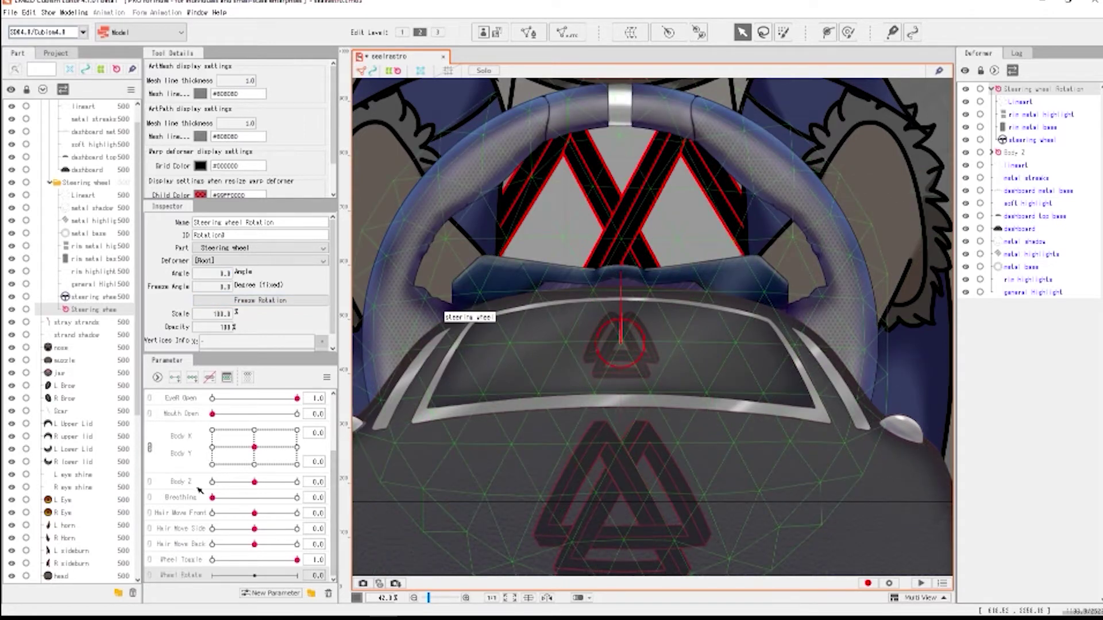
- Add three keys to Wheel Rotate and set the steering wheel deformer's angle to -60 at the -30 key
{"action": "left_click", "coordinate": [175, 379]}
{"action": "left_click_drag", "start_coordinate": [306, 575], "coordinate": [253, 575]}
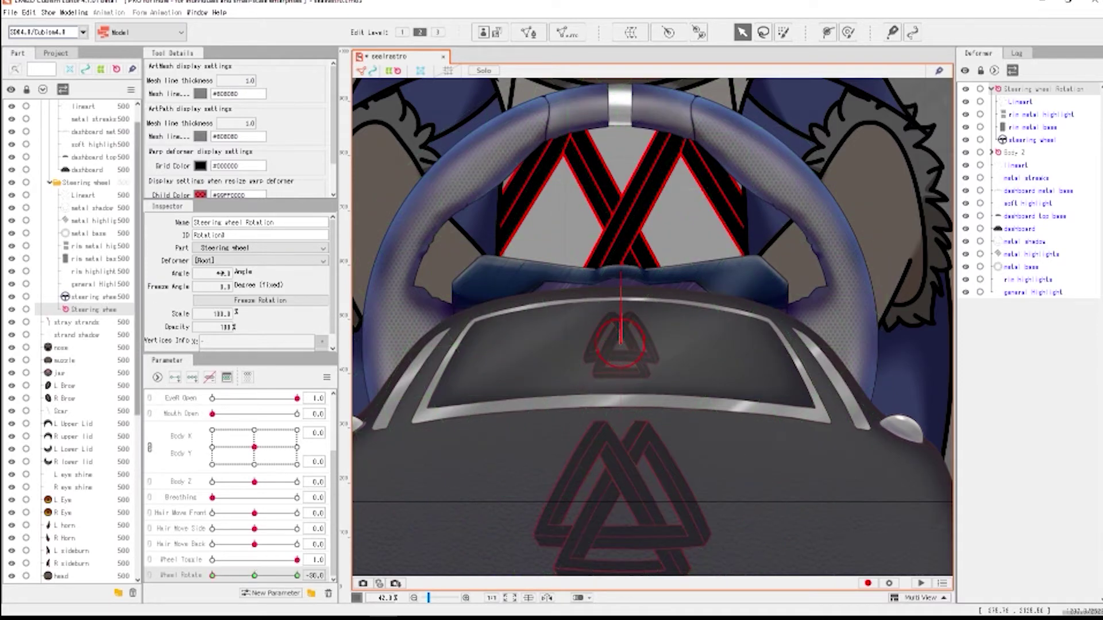
{"action": "double_click", "coordinate": [225, 273]}
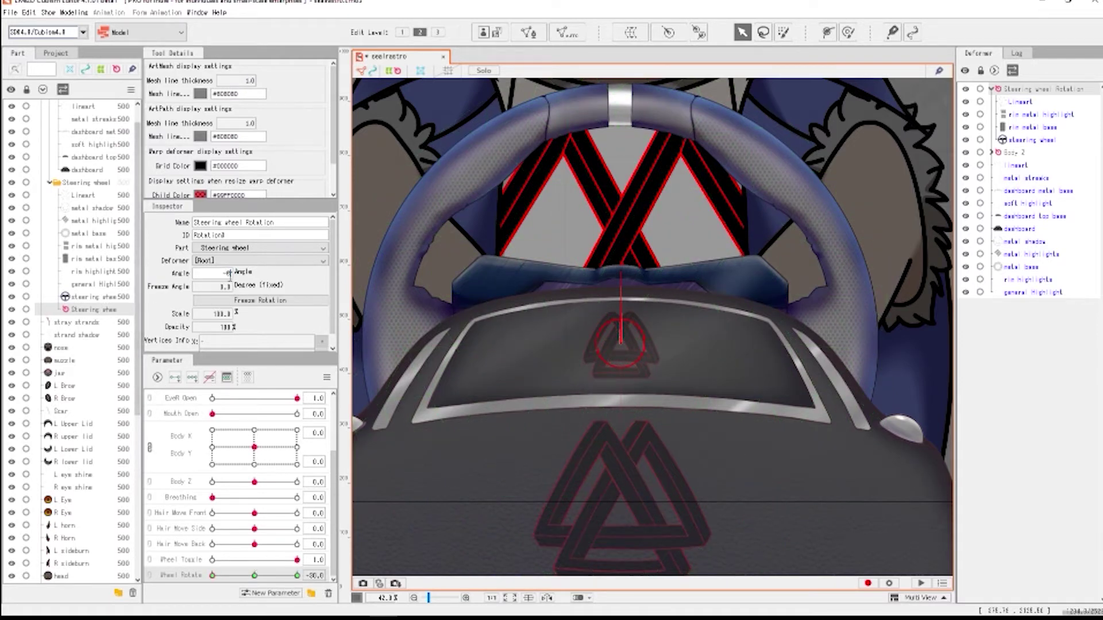
{"action": "type", "text": "-30"}
{"action": "key", "text": "Return"}
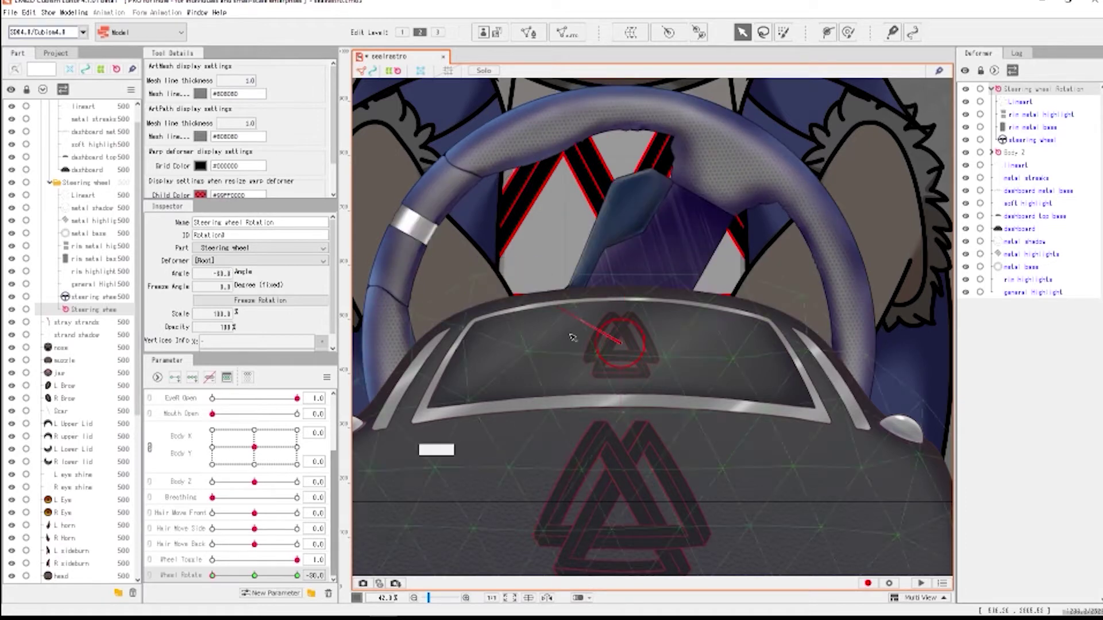
- Set the steering wheel deformer's angle to 60 at the Wheel Rotate 30 key
{"action": "scroll", "coordinate": [437, 449], "scroll_direction": "down", "scroll_amount": 3}
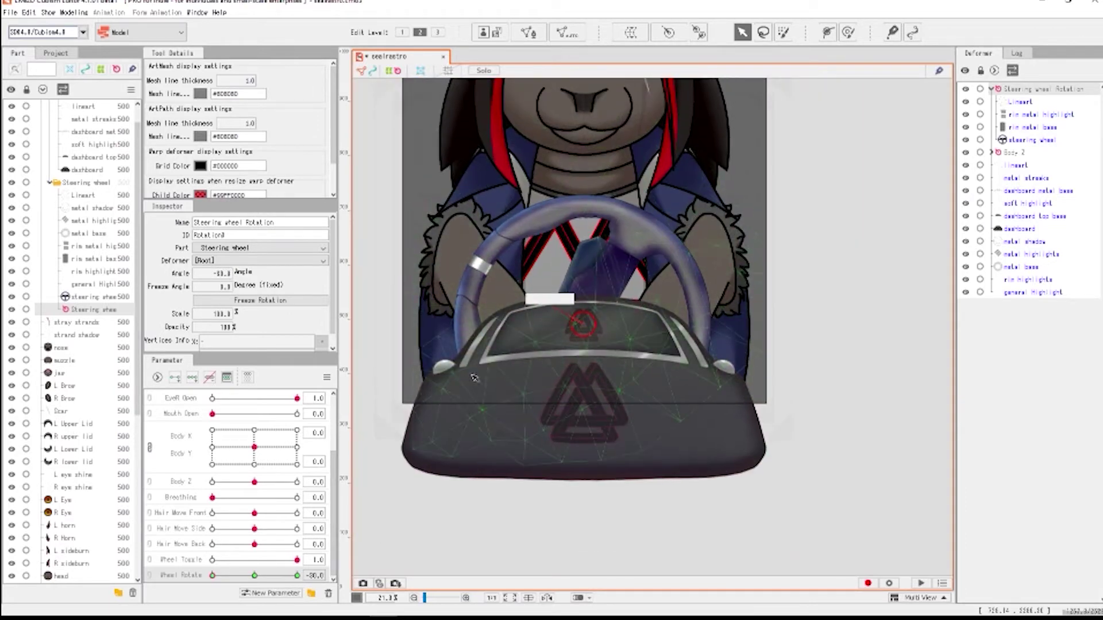
{"action": "left_click", "coordinate": [282, 575]}
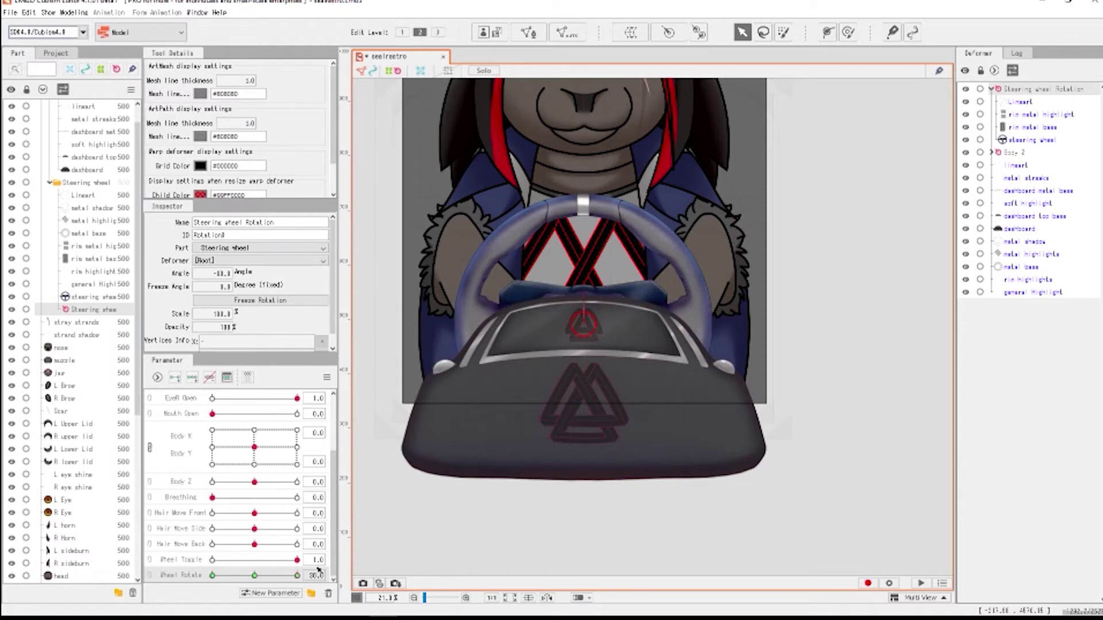
{"action": "double_click", "coordinate": [224, 272]}
{"action": "type", "text": "-60"}
{"action": "key", "text": "Return"}
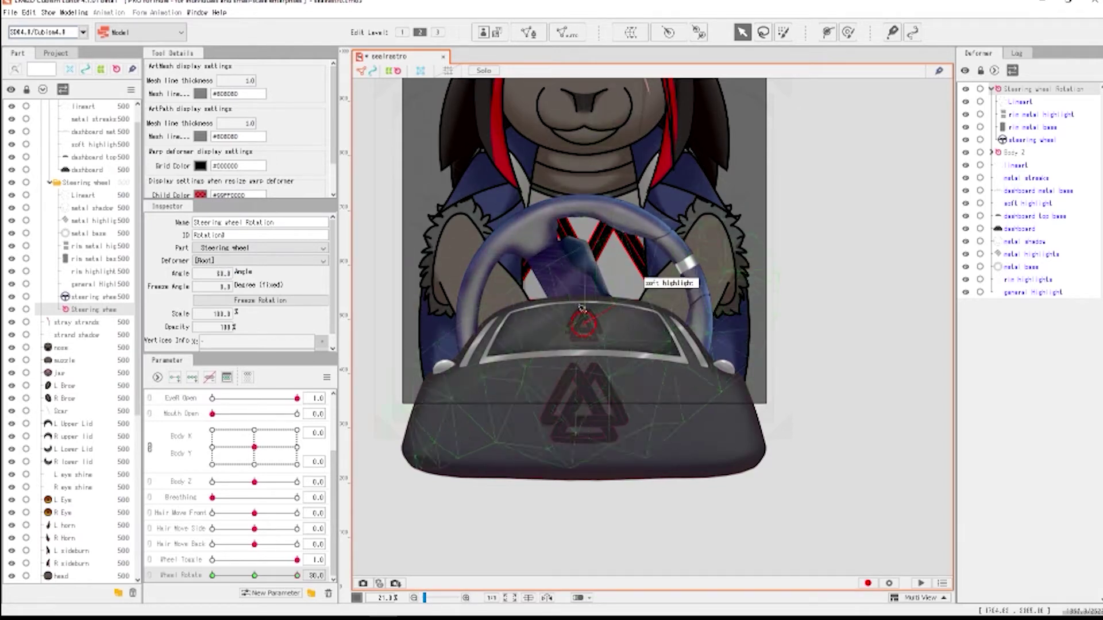
- Preview the wheel turning through the Wheel Rotate range, and undo the rotation keys
{"action": "left_click_drag", "start_coordinate": [313, 576], "coordinate": [311, 577]}
{"action": "left_click_drag", "start_coordinate": [212, 575], "coordinate": [269, 576]}
{"action": "left_click", "coordinate": [255, 575]}
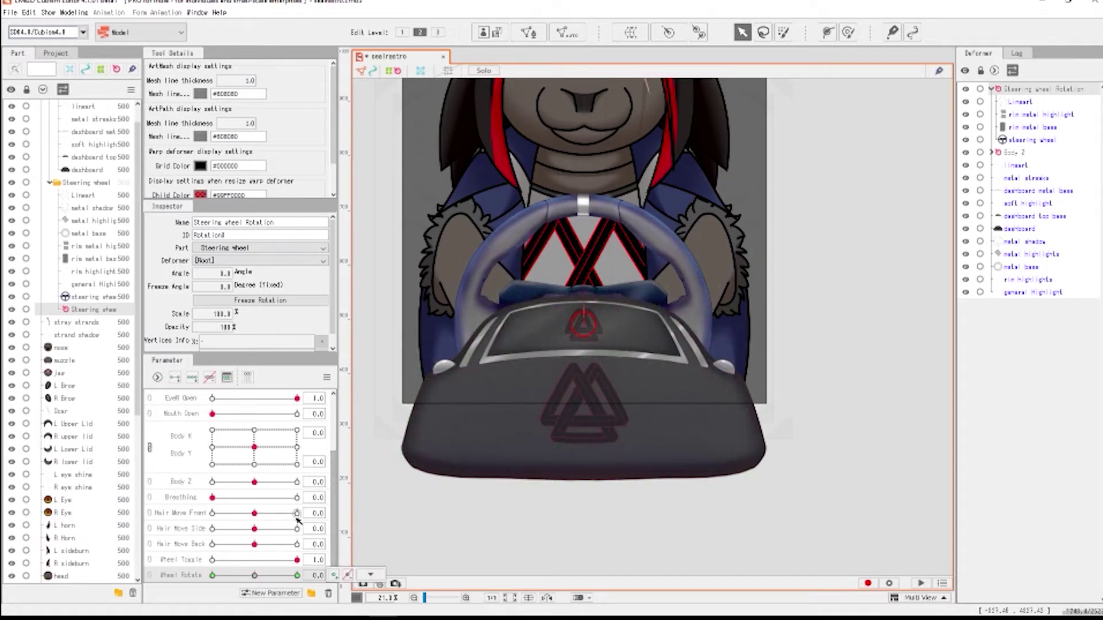
{"action": "key", "text": "ctrl+z"}
{"action": "key", "text": "ctrl+z"}
{"action": "key", "text": "ctrl+z"}
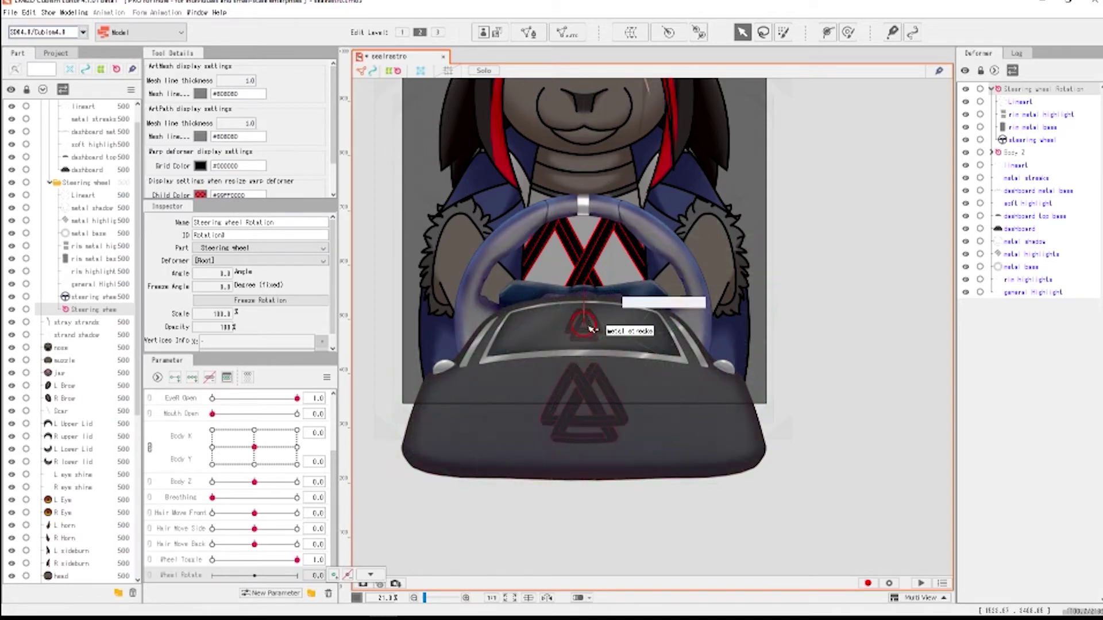
- Try a lower pivot at the base of the dashboard screen, keying Wheel Rotate -30 with a deformer angle of -60
{"action": "left_click_drag", "start_coordinate": [585, 326], "coordinate": [586, 361]}
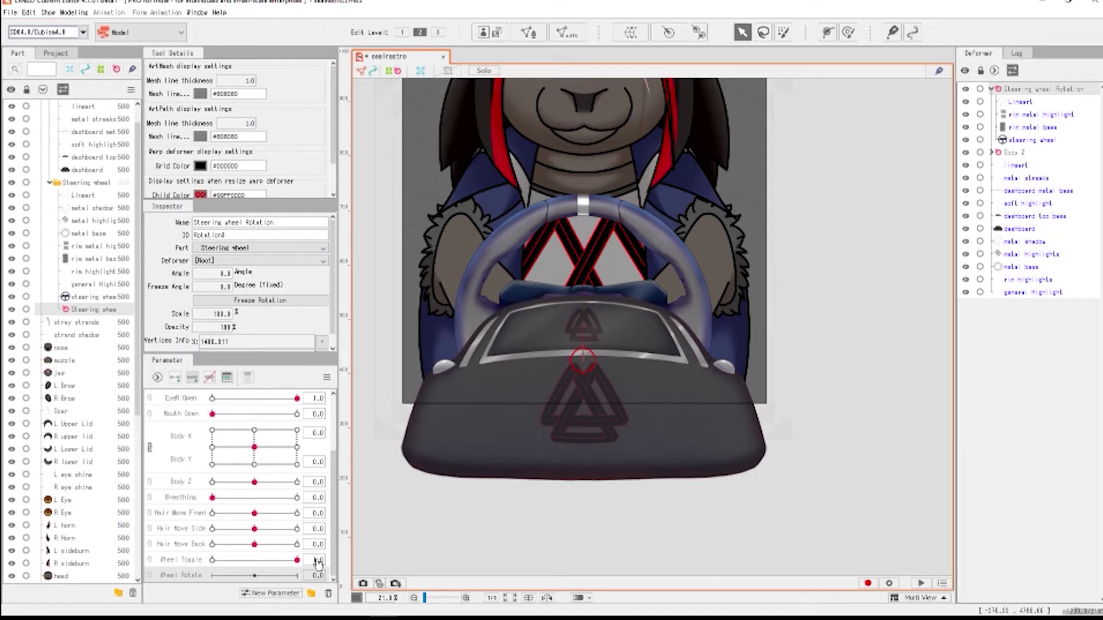
{"action": "left_click", "coordinate": [316, 574]}
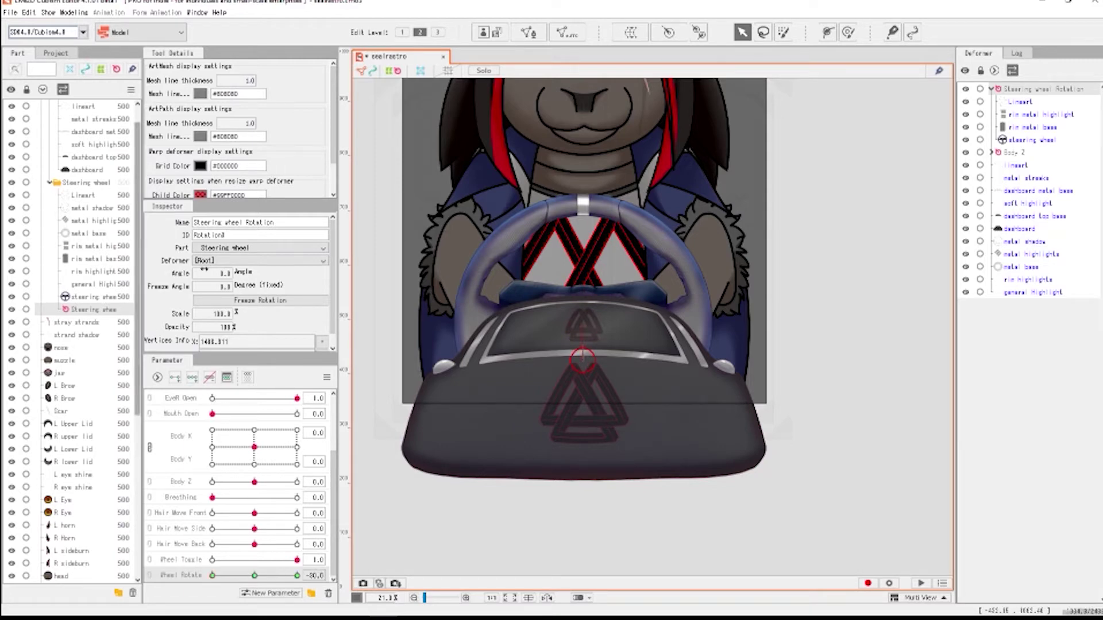
{"action": "double_click", "coordinate": [225, 274]}
{"action": "type", "text": "-3"}
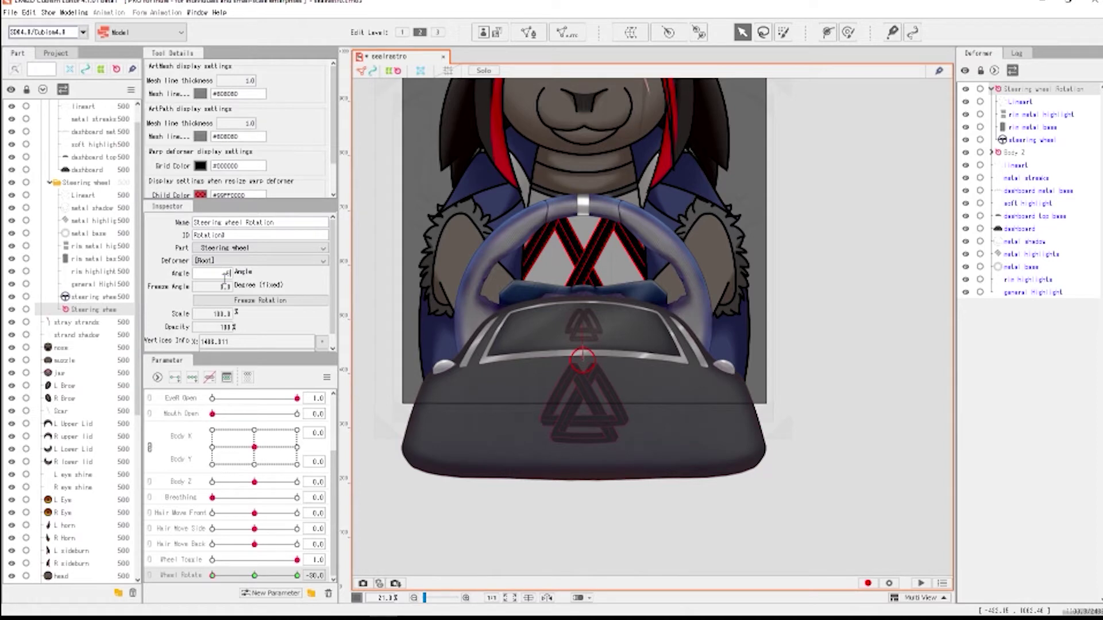
{"action": "type", "text": "0"}
{"action": "key", "text": "Return"}
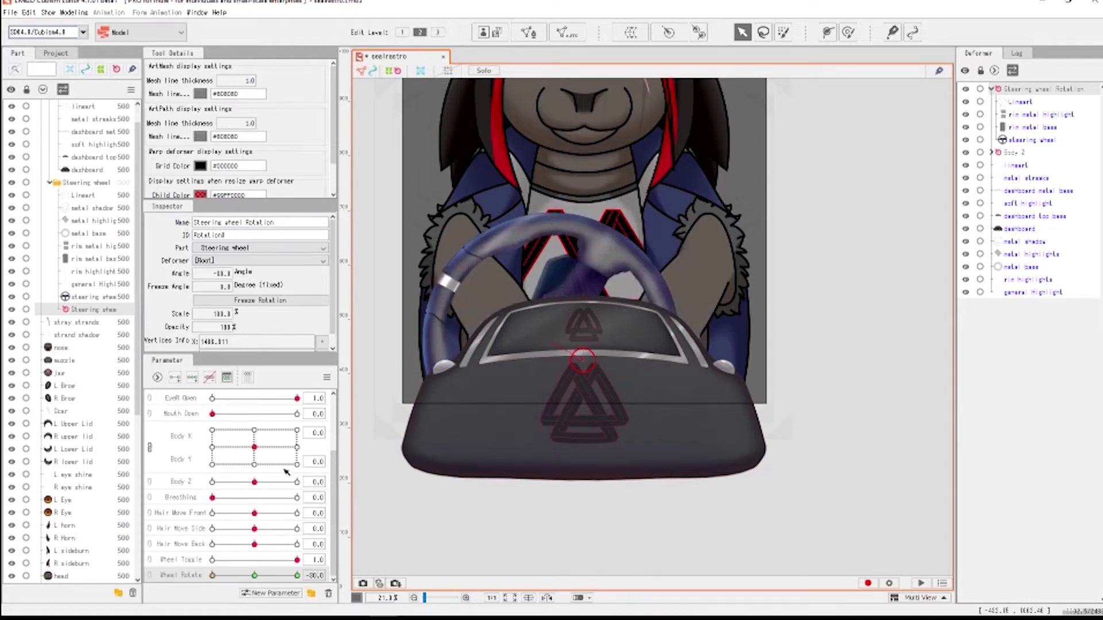
- Set the deformer's angle to 60 at Wheel Rotate 30 with the lowered pivot
{"action": "left_click", "coordinate": [296, 575]}
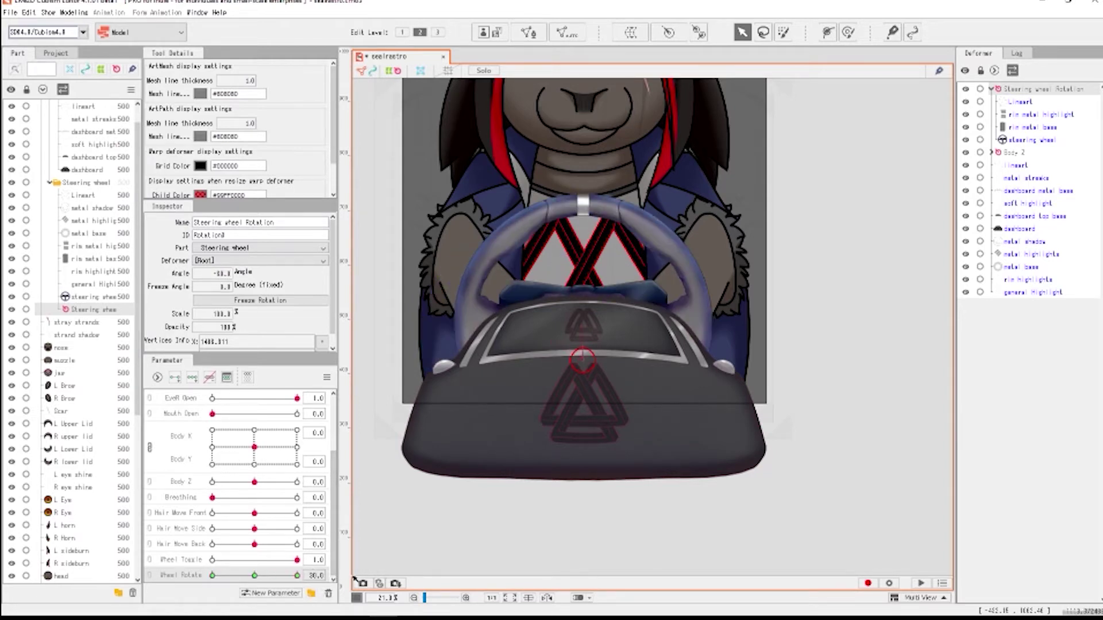
{"action": "double_click", "coordinate": [218, 274]}
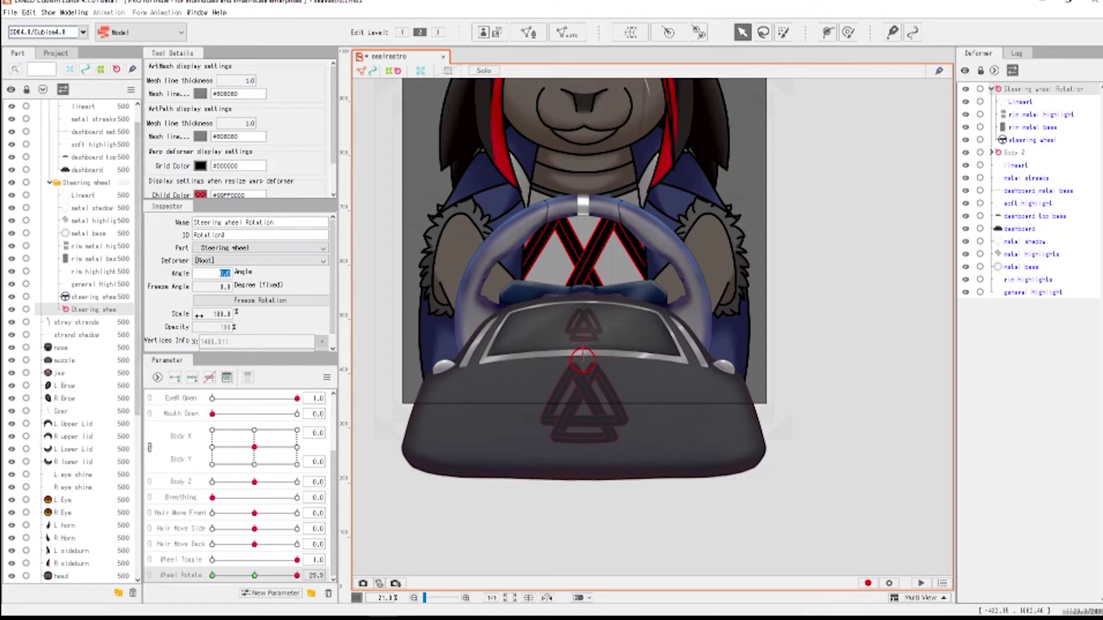
{"action": "type", "text": "60"}
{"action": "key", "text": "Return"}
{"action": "left_click_drag", "start_coordinate": [318, 576], "coordinate": [328, 576]}
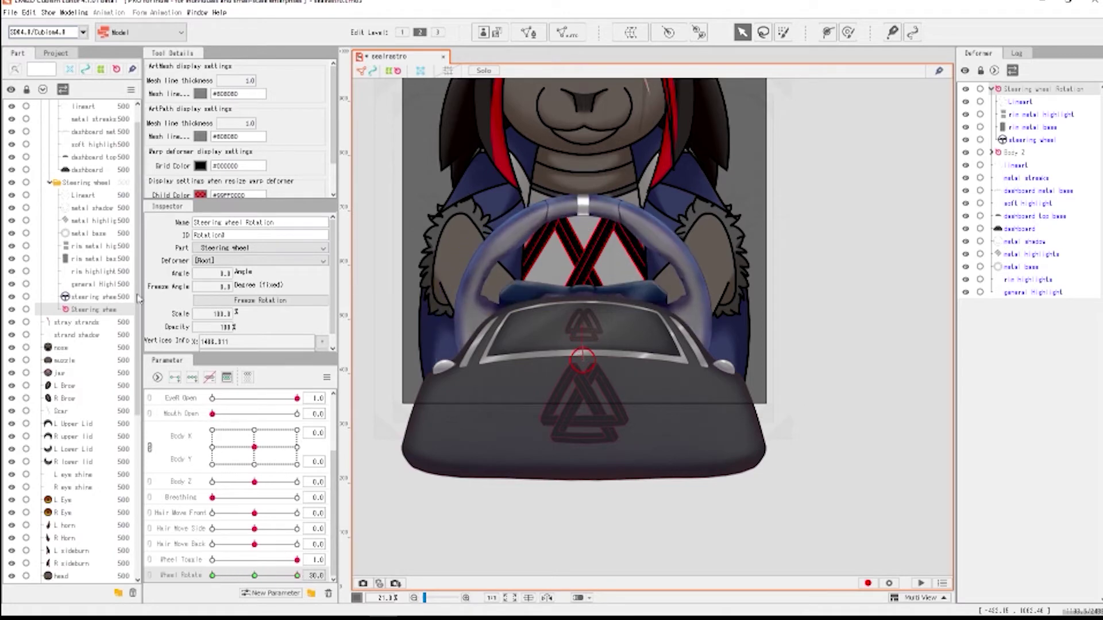
{"action": "double_click", "coordinate": [225, 274]}
{"action": "type", "text": "60"}
{"action": "key", "text": "Return"}
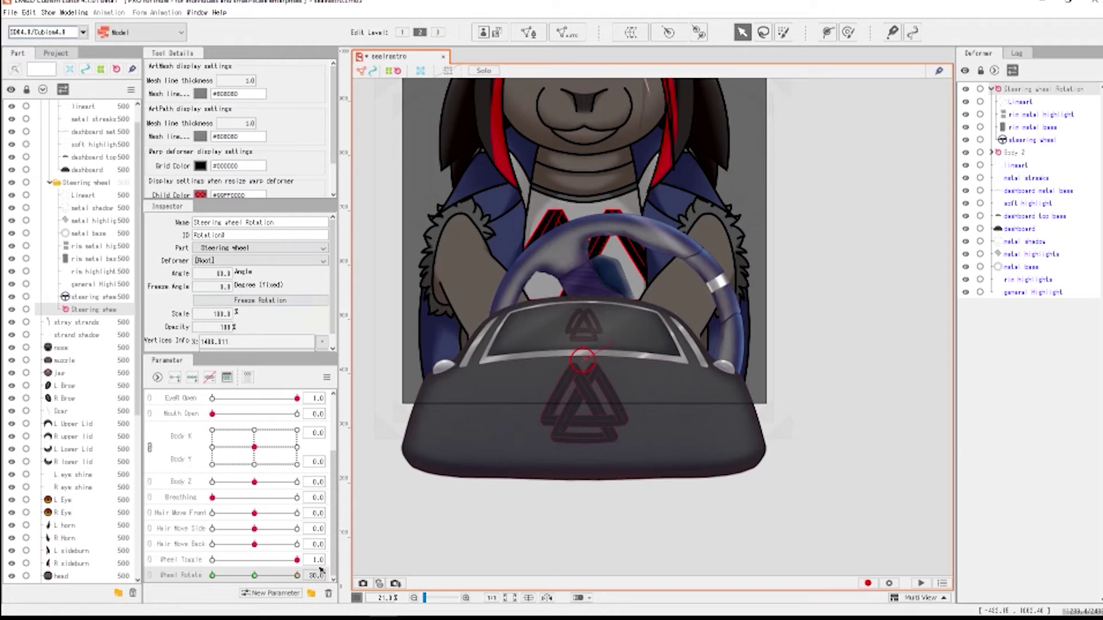
- Preview the wheel turning about the lowered pivot, and undo the pivot move together with its rotation keys
{"action": "mouse_move", "coordinate": [320, 570]}
{"action": "left_mouse_down"}
{"action": "mouse_move", "coordinate": [308, 577]}
{"action": "mouse_move", "coordinate": [320, 577]}
{"action": "left_mouse_up"}
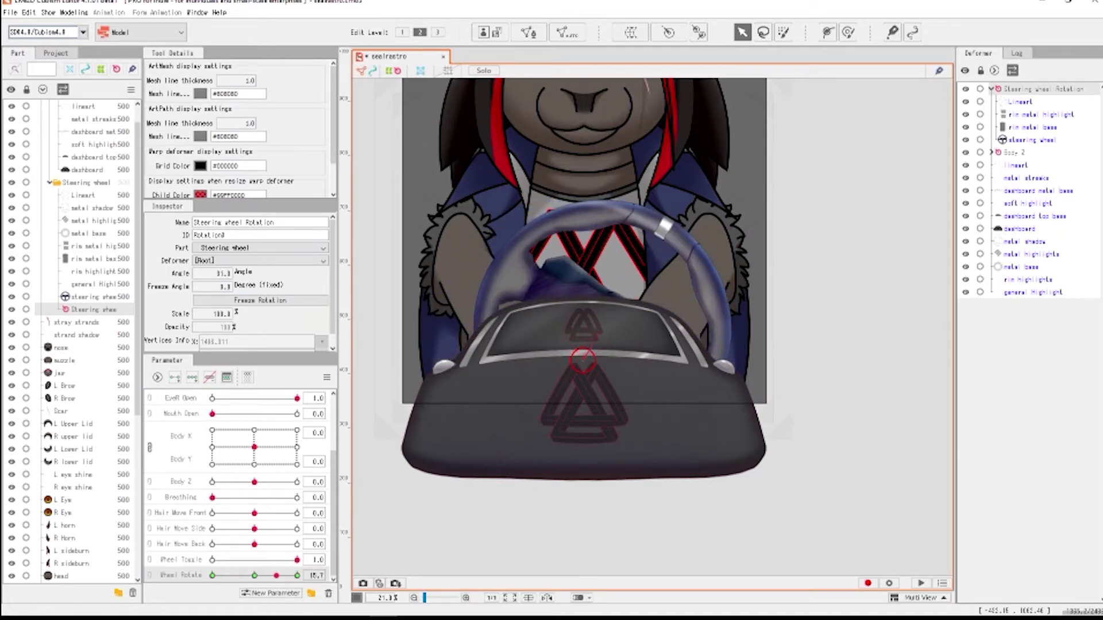
{"action": "left_click", "coordinate": [255, 575]}
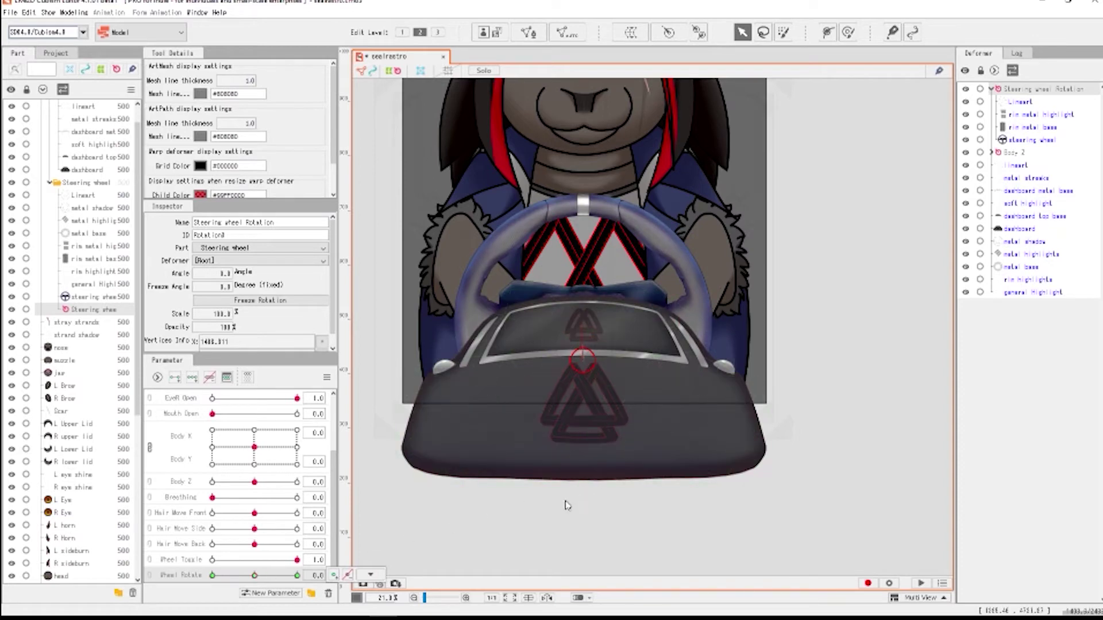
{"action": "left_click", "coordinate": [548, 534]}
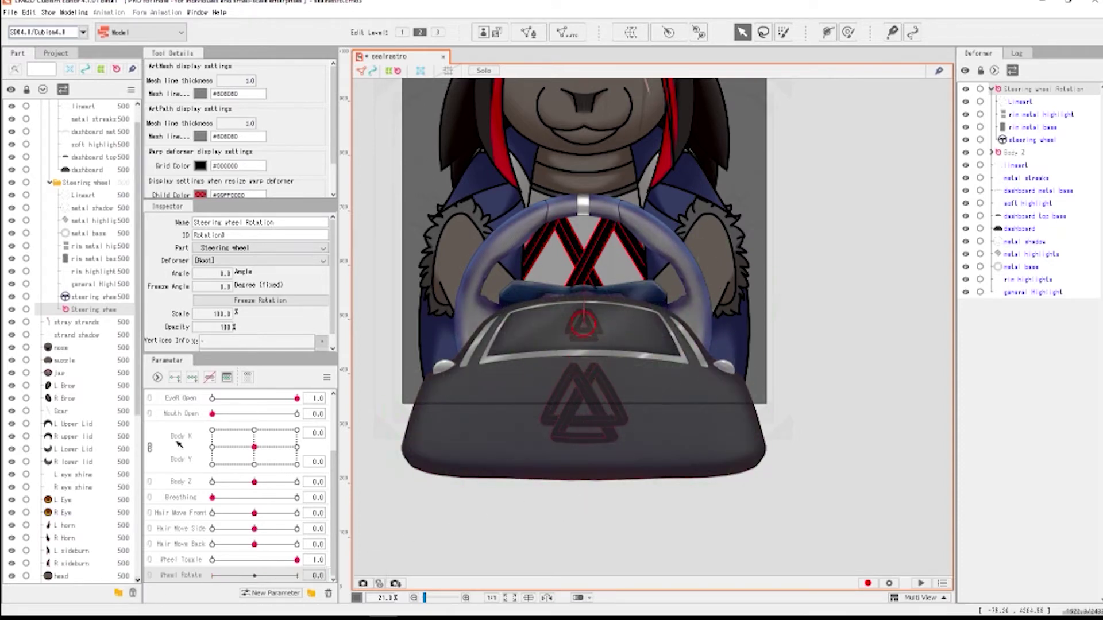
- Add three keys to Wheel Rotate for the Steering wheel Rotation deformer and set its angle to -60 at -30
{"action": "left_click", "coordinate": [190, 380]}
{"action": "left_click", "coordinate": [224, 273]}
{"action": "type", "text": "-"}
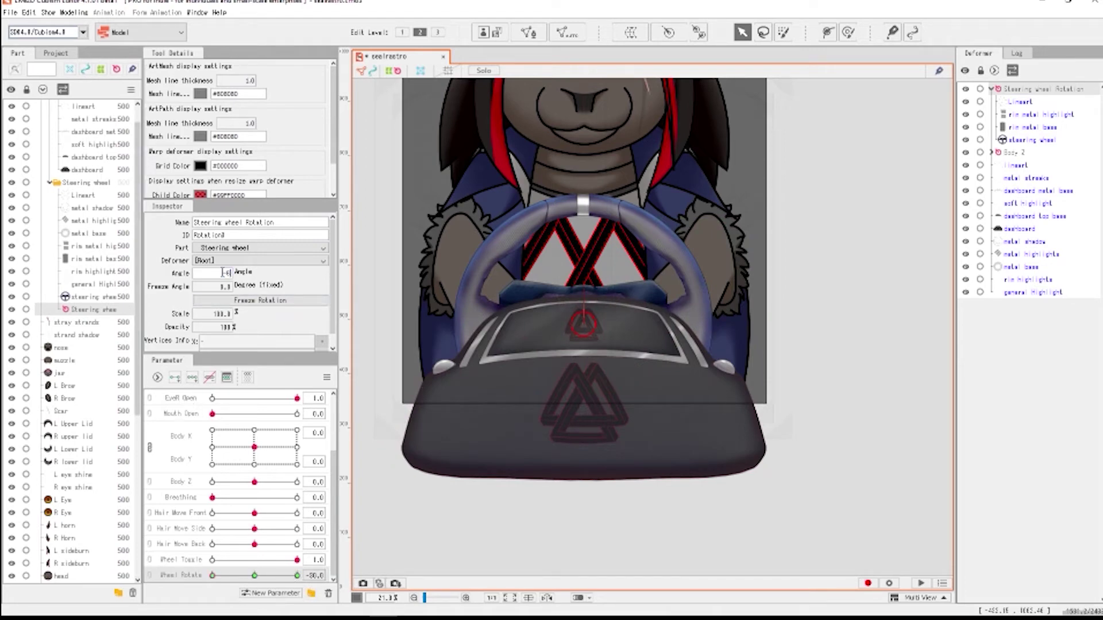
{"action": "type", "text": "30"}
{"action": "key", "text": "Return"}
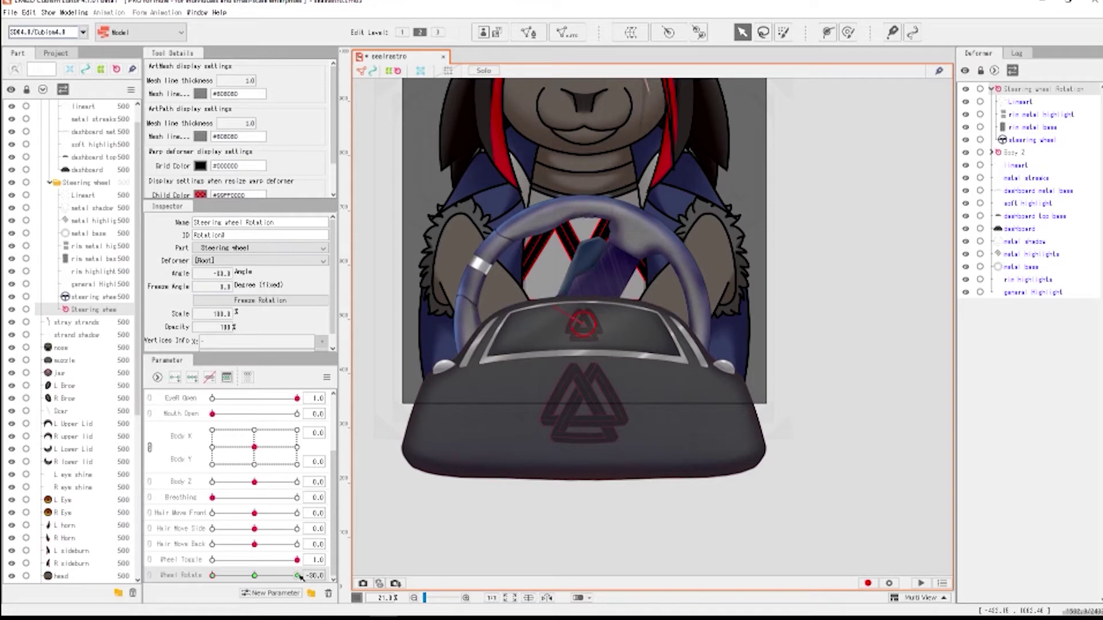
- Set the Steering wheel Rotation deformer's angle to 60 at Wheel Rotate 30, and return the parameter to 0
{"action": "left_click", "coordinate": [297, 575]}
{"action": "left_click", "coordinate": [225, 273]}
{"action": "type", "text": "-"}
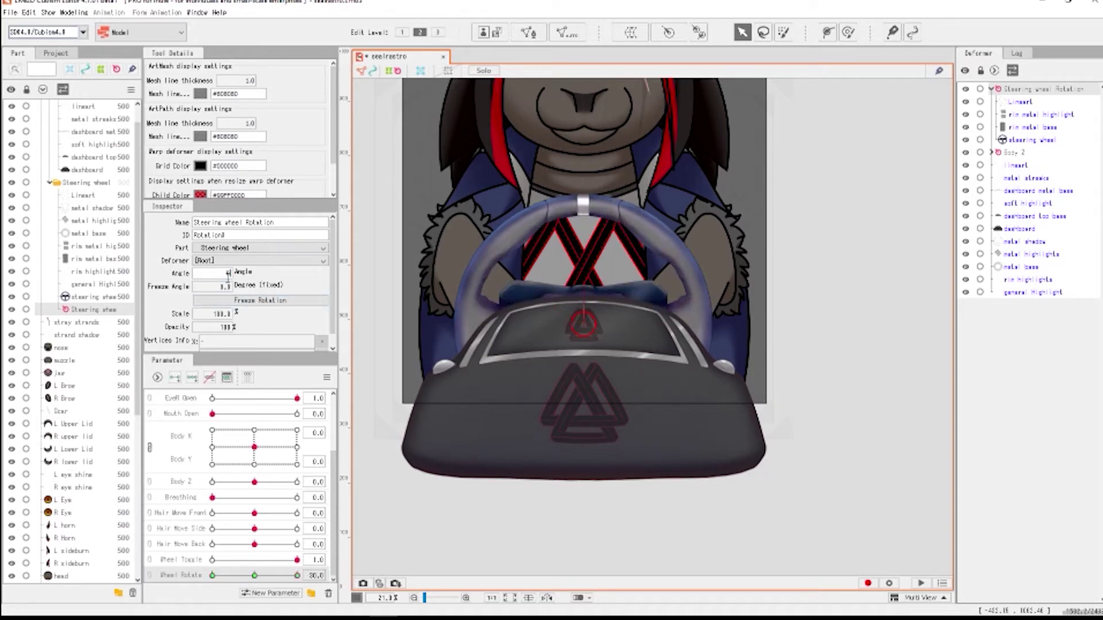
{"action": "type", "text": "30"}
{"action": "key", "text": "Return"}
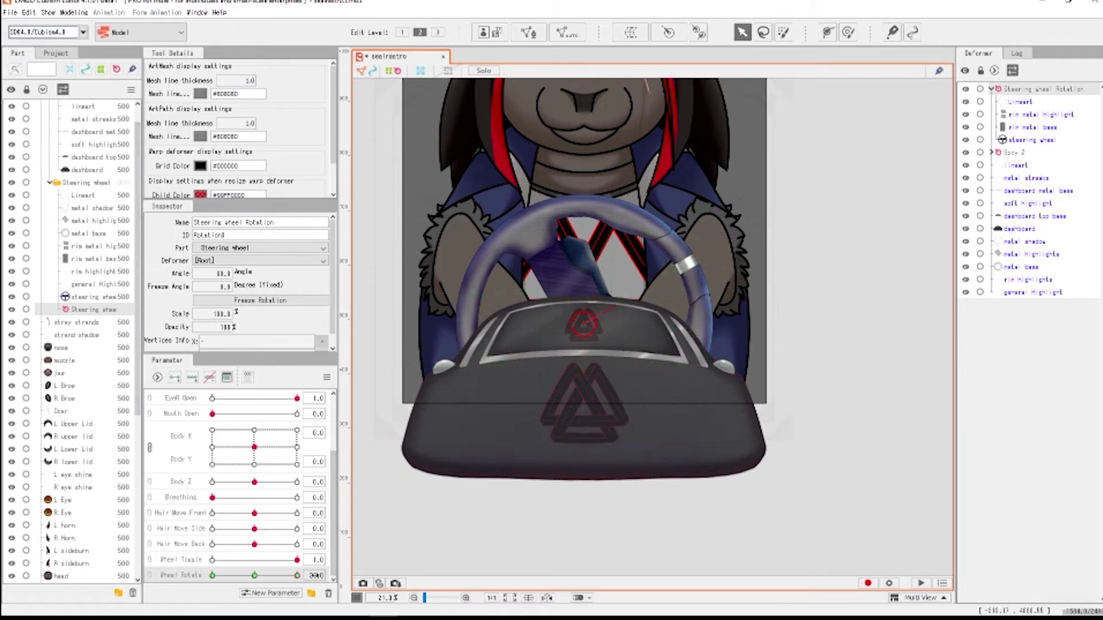
{"action": "mouse_move", "coordinate": [297, 575]}
{"action": "left_mouse_down"}
{"action": "mouse_move", "coordinate": [212, 575]}
{"action": "mouse_move", "coordinate": [297, 575]}
{"action": "left_mouse_up"}
{"action": "left_click", "coordinate": [254, 576]}
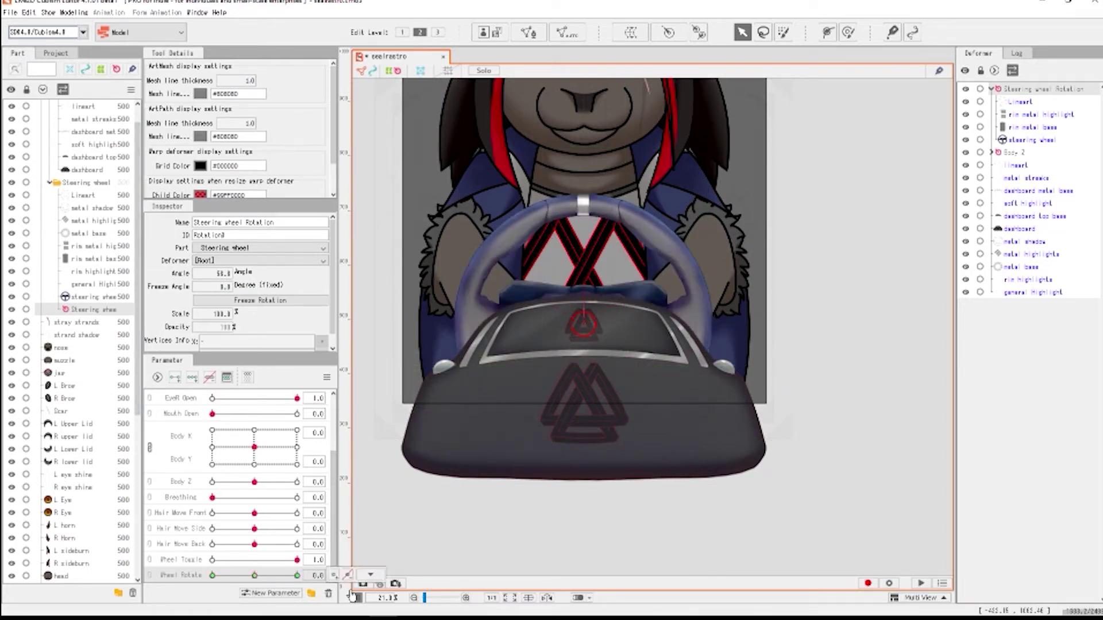
- Switch to the other open character model and examine its steering wheel and dashboard rig with the Wheel Rotation parameter
{"action": "mouse_move", "coordinate": [406, 616]}
{"action": "left_click", "coordinate": [354, 606]}
{"action": "scroll", "coordinate": [437, 463], "scroll_direction": "up", "scroll_amount": 2}
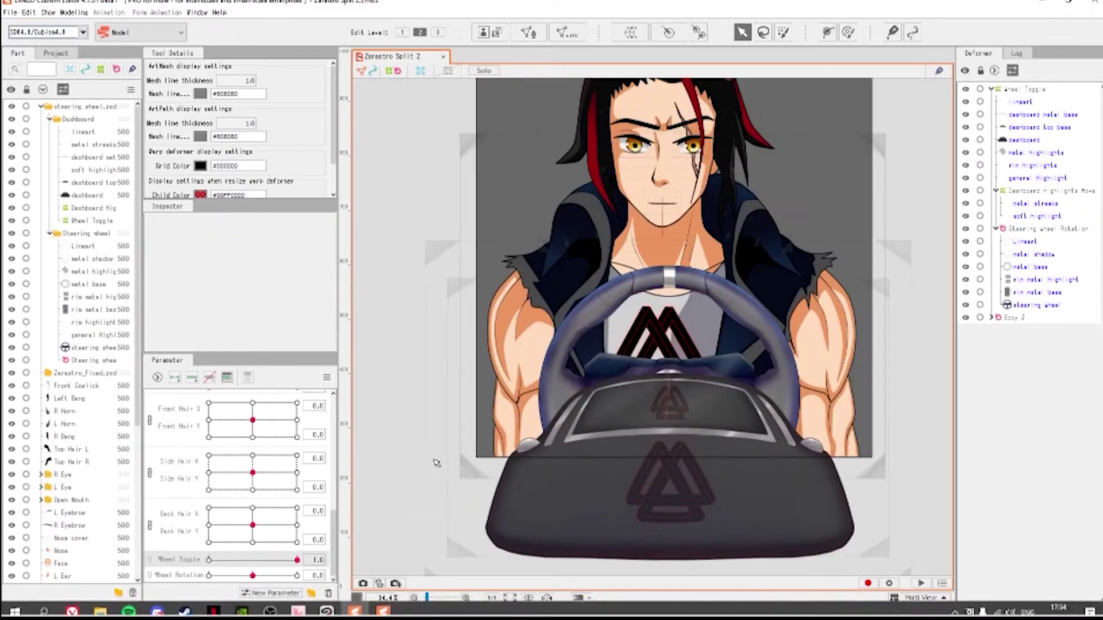
{"action": "left_click_drag", "start_coordinate": [435, 471], "coordinate": [414, 415]}
{"action": "mouse_move", "coordinate": [253, 576]}
{"action": "left_mouse_down"}
{"action": "mouse_move", "coordinate": [230, 575]}
{"action": "mouse_move", "coordinate": [276, 575]}
{"action": "mouse_move", "coordinate": [208, 575]}
{"action": "mouse_move", "coordinate": [294, 575]}
{"action": "mouse_move", "coordinate": [253, 576]}
{"action": "left_mouse_up"}
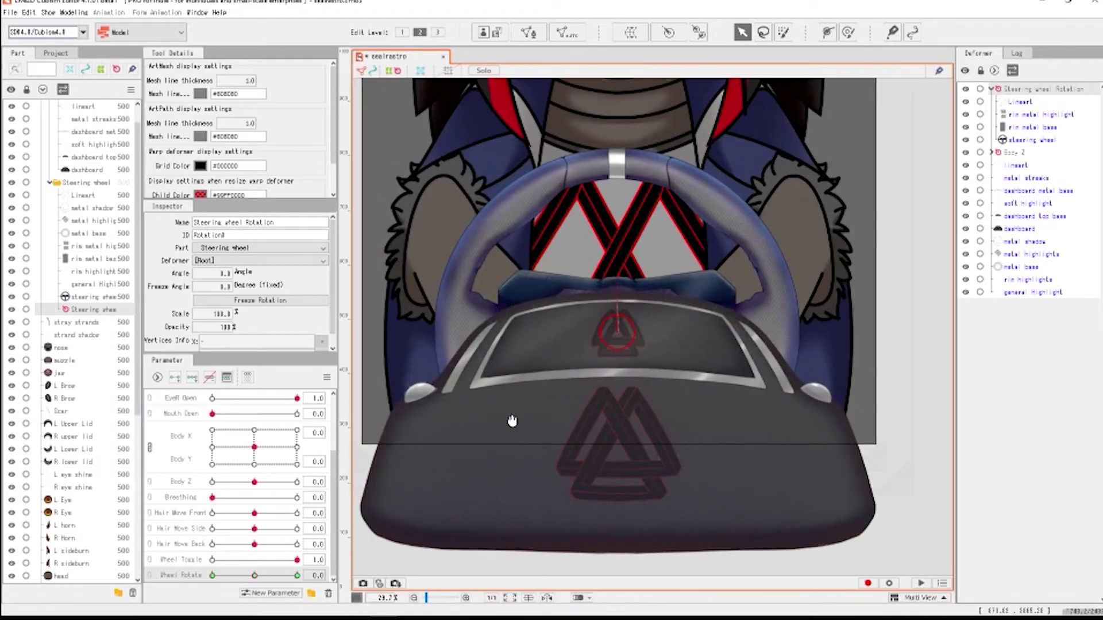
- Create a warp deformer named "Dashboard Highlight Move" as parent of the dashboard's soft highlight
{"action": "scroll", "coordinate": [84, 295], "scroll_direction": "up", "scroll_amount": 1}
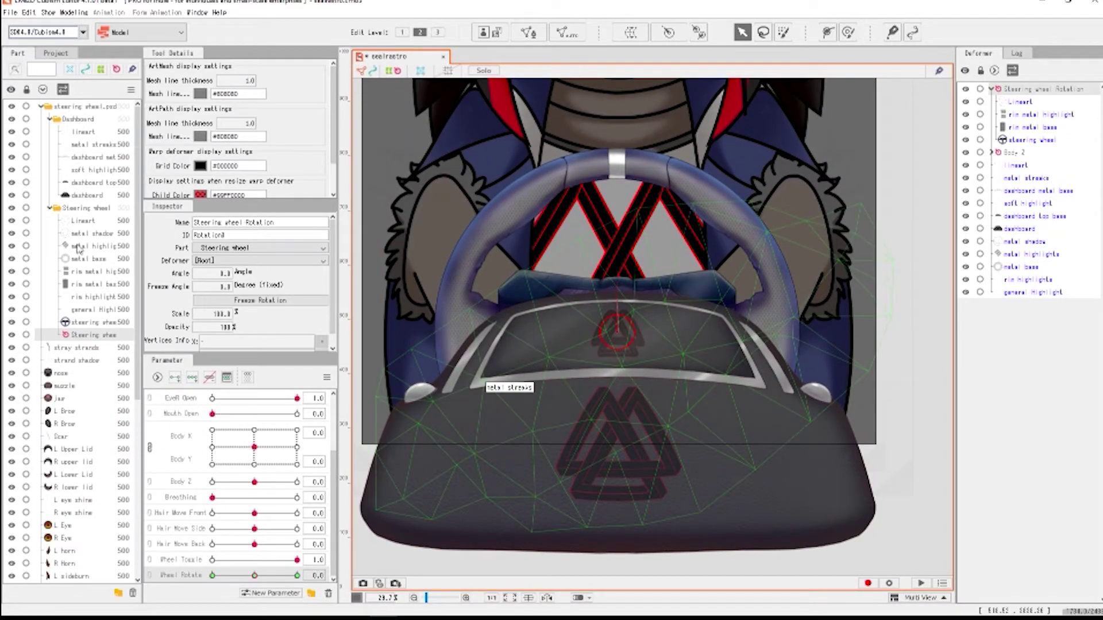
{"action": "left_click", "coordinate": [92, 144]}
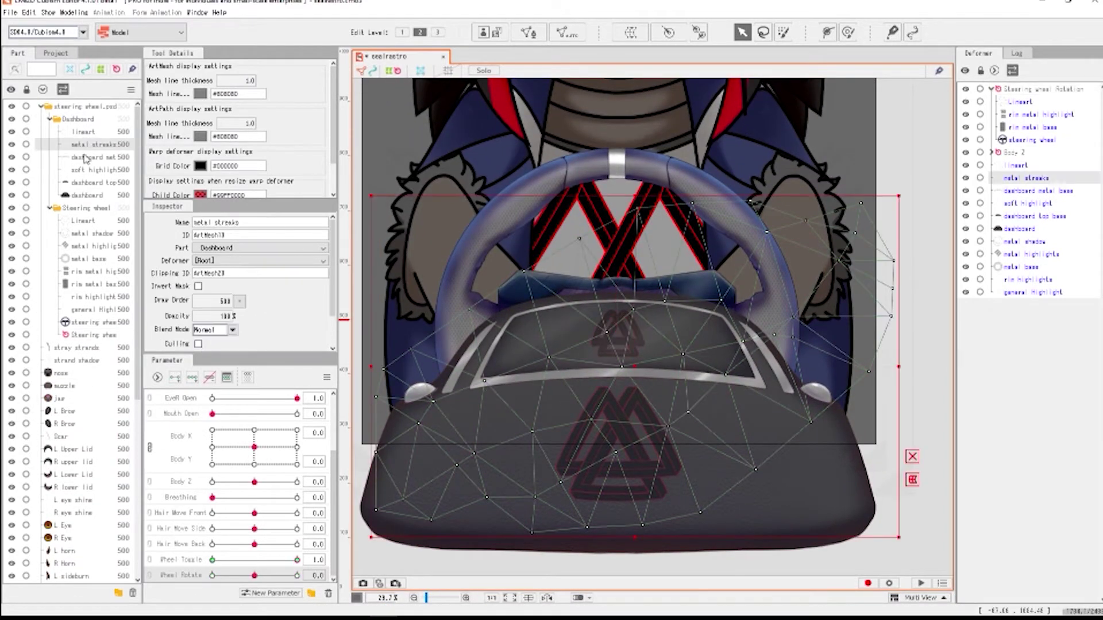
{"action": "left_click", "coordinate": [94, 169]}
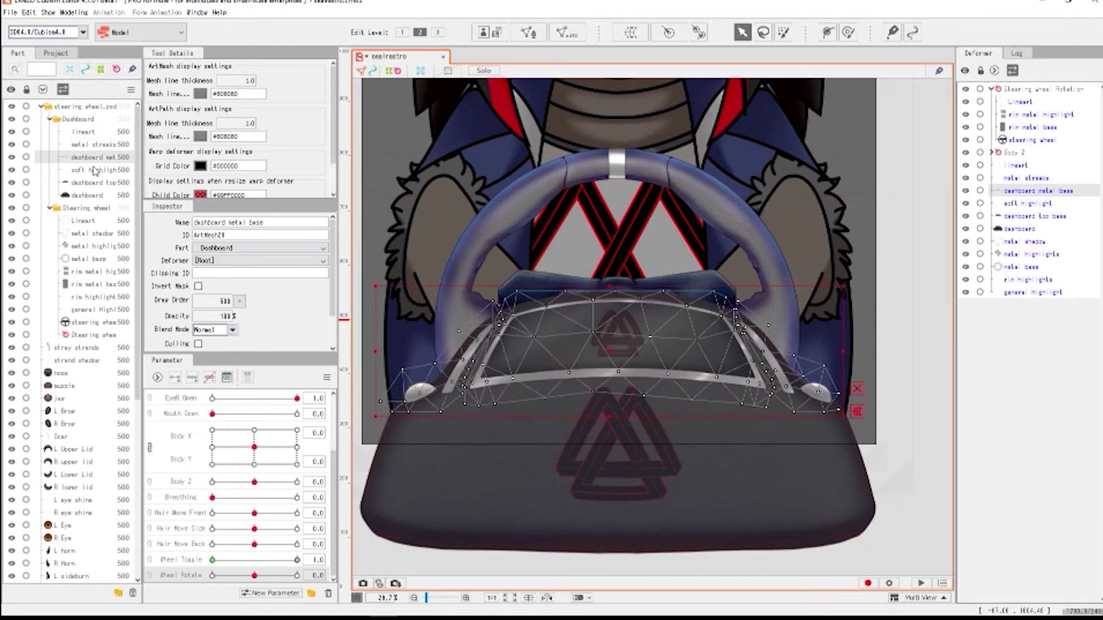
{"action": "left_click_drag", "start_coordinate": [541, 361], "coordinate": [584, 361]}
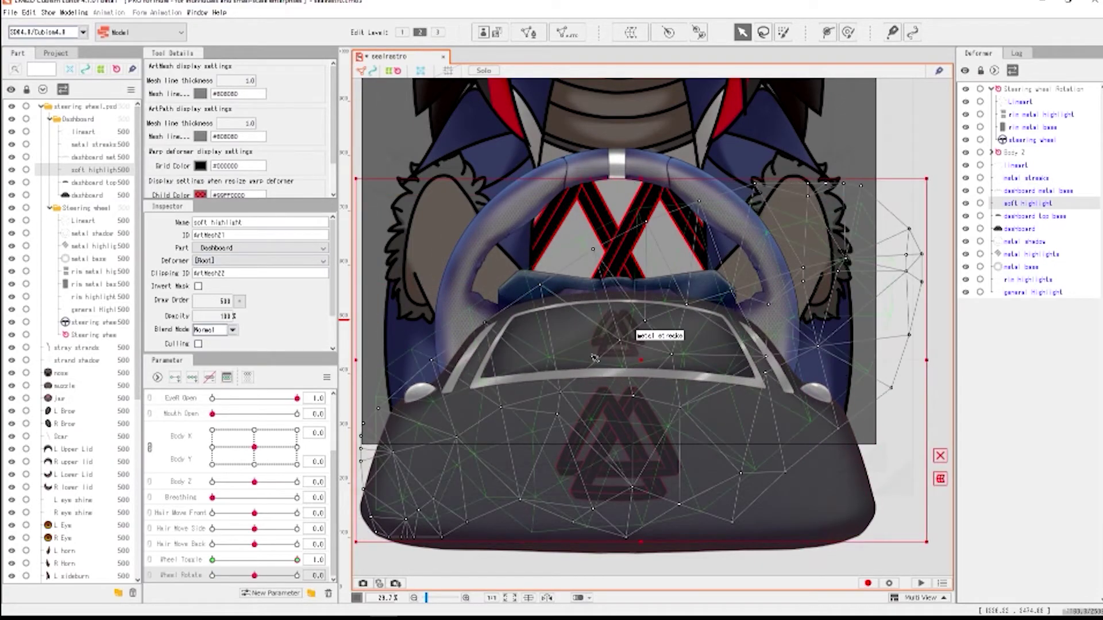
{"action": "left_click", "coordinate": [631, 32]}
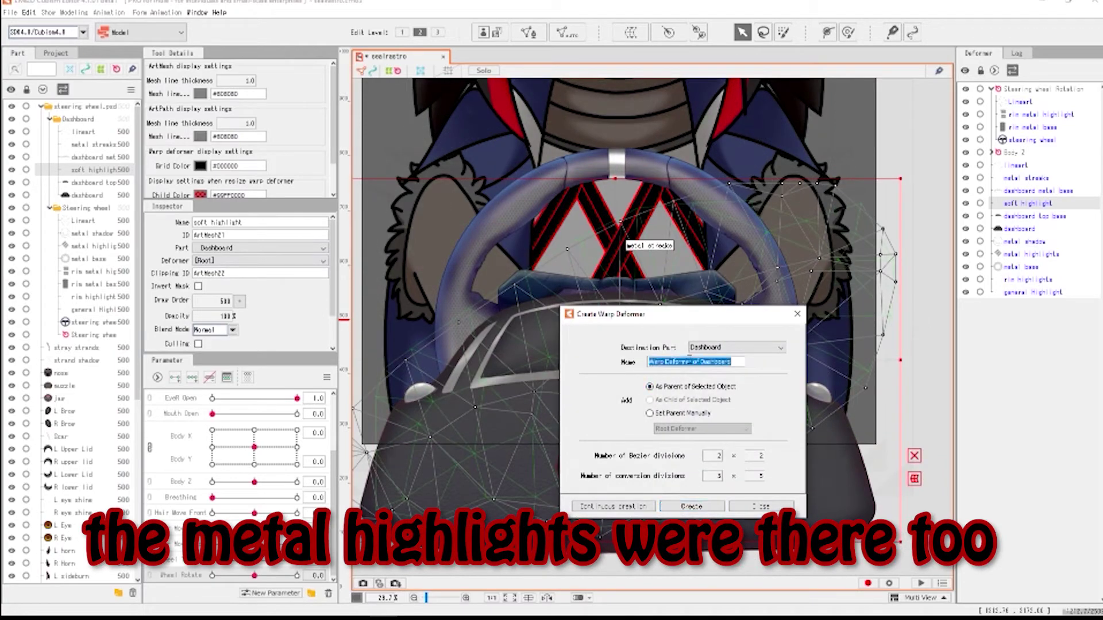
{"action": "type", "text": "f"}
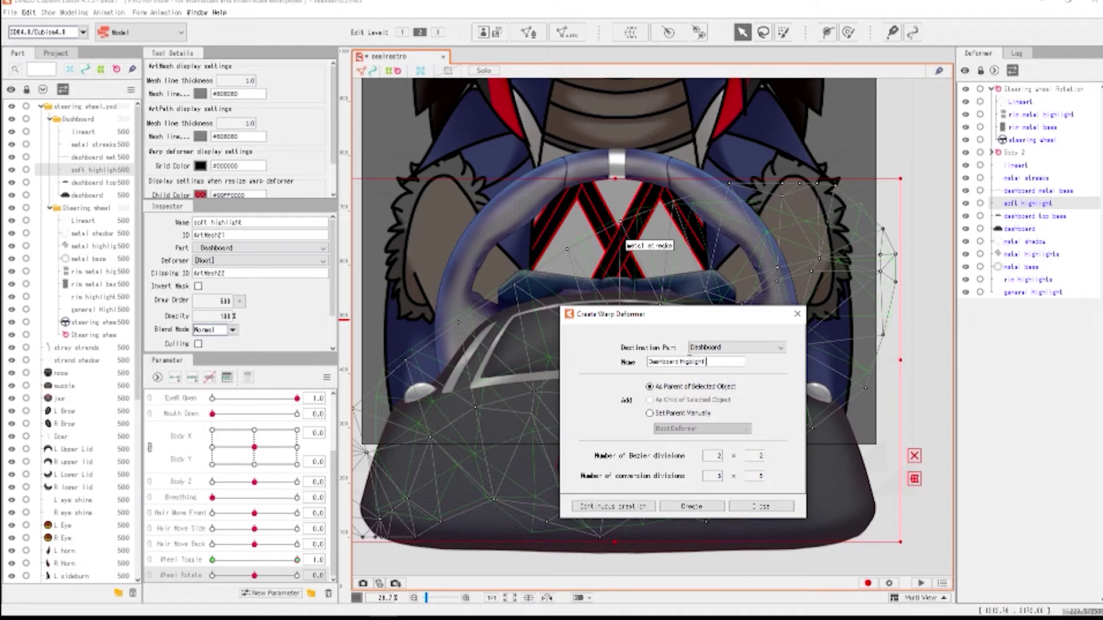
{"action": "type", "text": "ashboard Highlight Move"}
{"action": "left_click_drag", "start_coordinate": [683, 318], "coordinate": [616, 293]}
{"action": "left_click", "coordinate": [630, 488]}
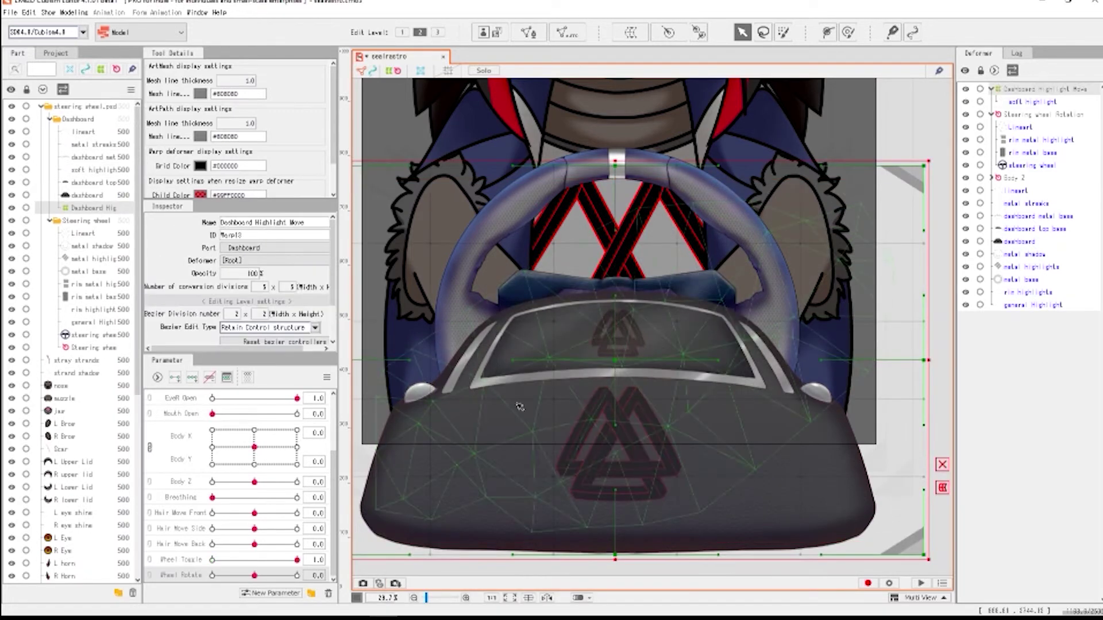
- Add three keys to Wheel Rotate for the Dashboard Highlight Move deformer and shift it horizontally to the right at -30
{"action": "scroll", "coordinate": [520, 412], "scroll_direction": "down", "scroll_amount": 1}
{"action": "left_click_drag", "start_coordinate": [520, 412], "coordinate": [561, 394]}
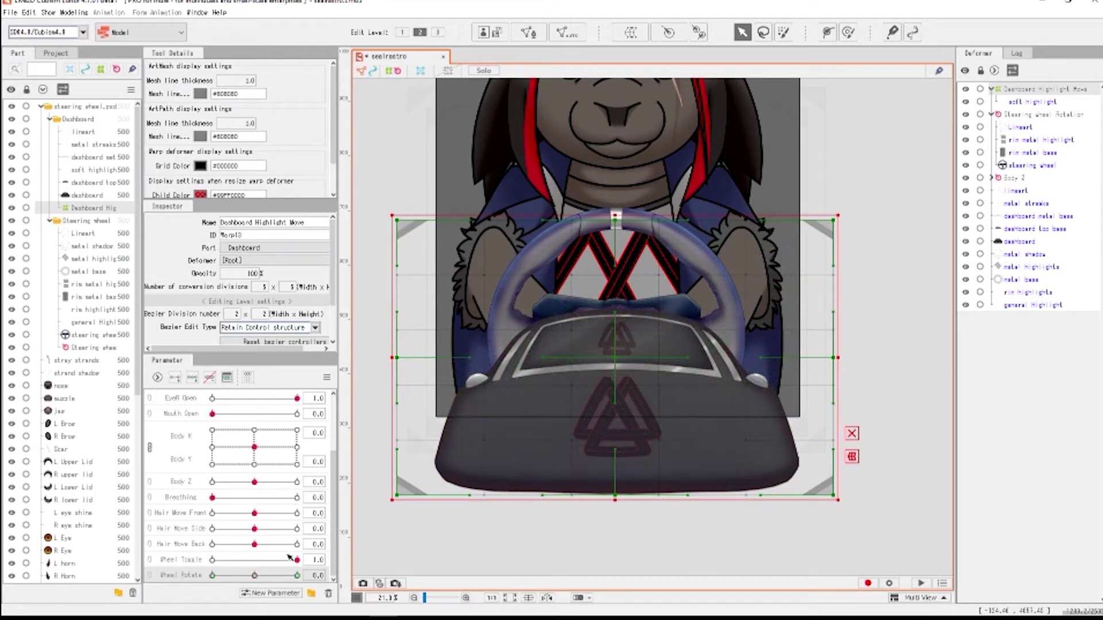
{"action": "left_click_drag", "start_coordinate": [311, 577], "coordinate": [287, 577]}
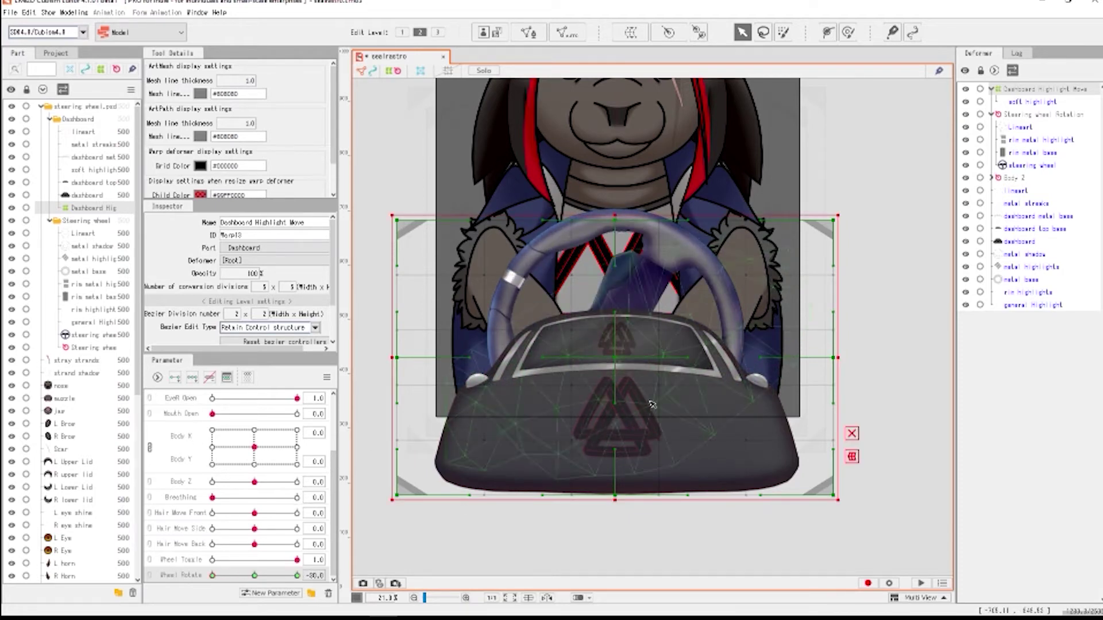
{"action": "left_click_drag", "start_coordinate": [619, 364], "coordinate": [659, 361]}
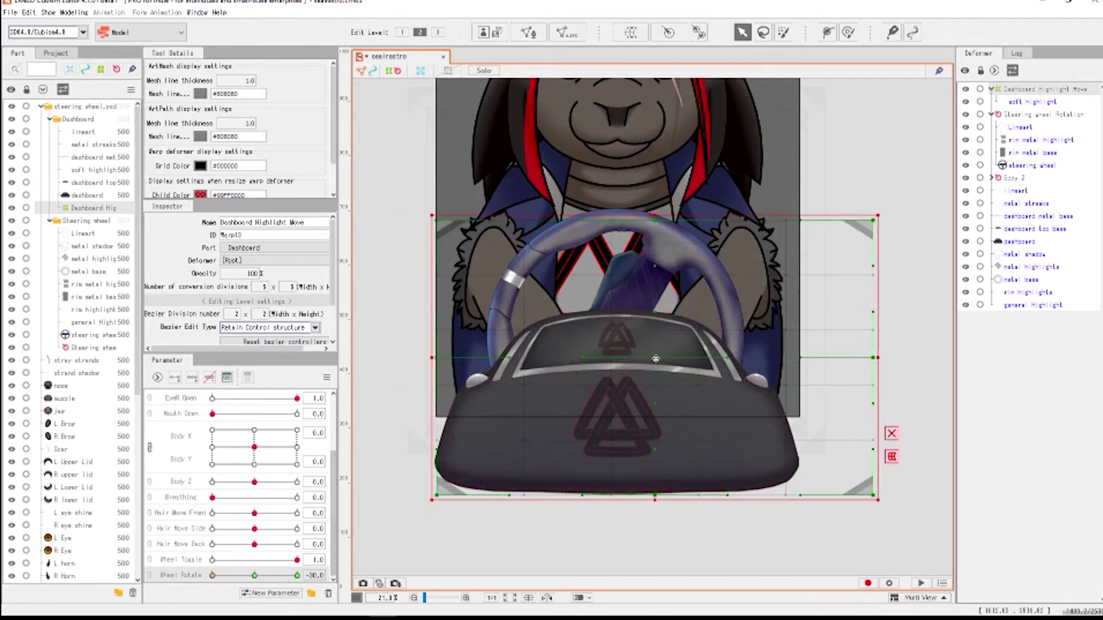
{"action": "mouse_move", "coordinate": [627, 364]}
{"action": "left_mouse_down"}
{"action": "mouse_move", "coordinate": [642, 371]}
{"action": "mouse_move", "coordinate": [649, 342]}
{"action": "mouse_move", "coordinate": [610, 371]}
{"action": "mouse_move", "coordinate": [659, 317]}
{"action": "mouse_move", "coordinate": [659, 340]}
{"action": "left_mouse_up"}
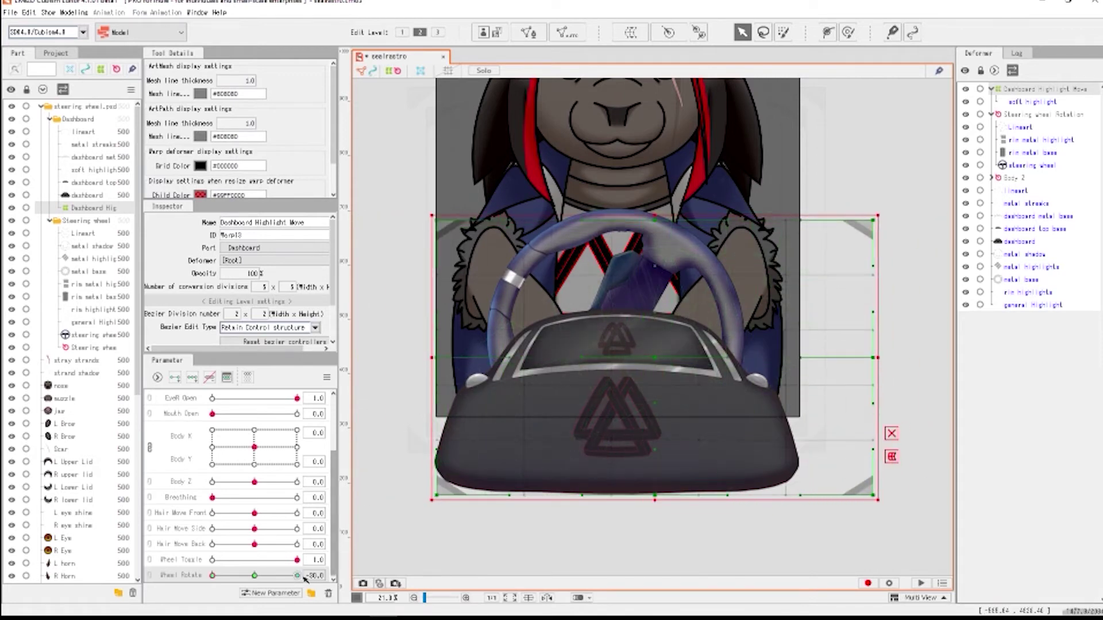
- Shift the Dashboard Highlight Move deformer to the left at Wheel Rotate 30, and return the parameter to 0
{"action": "left_click_drag", "start_coordinate": [212, 575], "coordinate": [297, 575]}
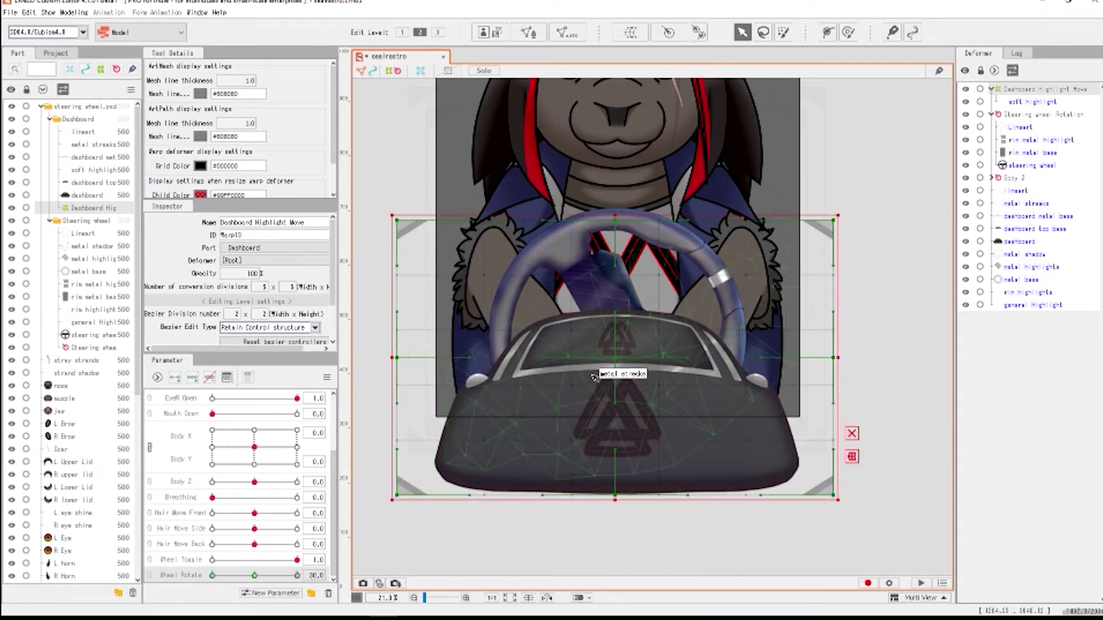
{"action": "left_click_drag", "start_coordinate": [615, 358], "coordinate": [556, 358]}
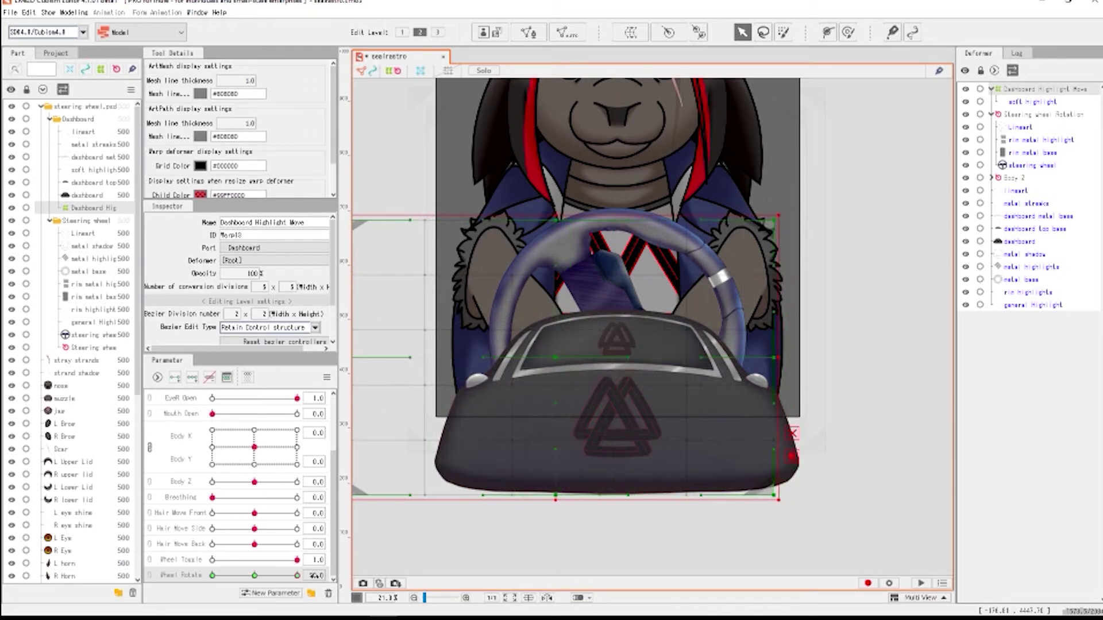
{"action": "left_click_drag", "start_coordinate": [297, 575], "coordinate": [255, 575]}
{"action": "left_click", "coordinate": [769, 364]}
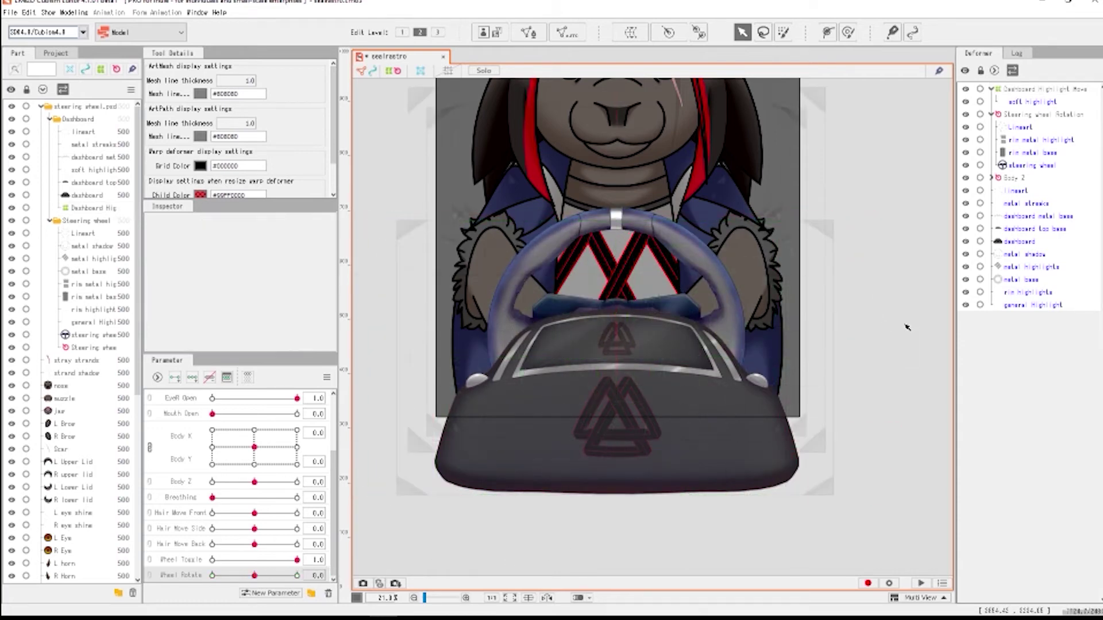
- Open the model's texture atlas for editing
{"action": "scroll", "coordinate": [905, 324], "scroll_direction": "down", "scroll_amount": 1}
{"action": "left_click_drag", "start_coordinate": [901, 270], "coordinate": [840, 307]}
{"action": "scroll", "coordinate": [836, 314], "scroll_direction": "up", "scroll_amount": 1}
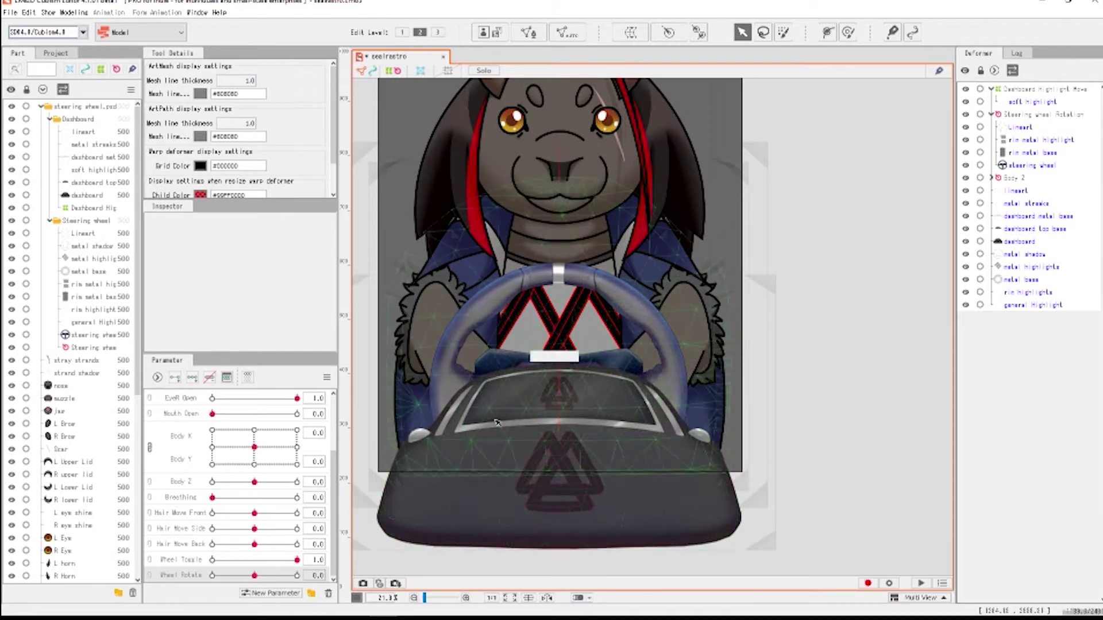
{"action": "left_click", "coordinate": [73, 12]}
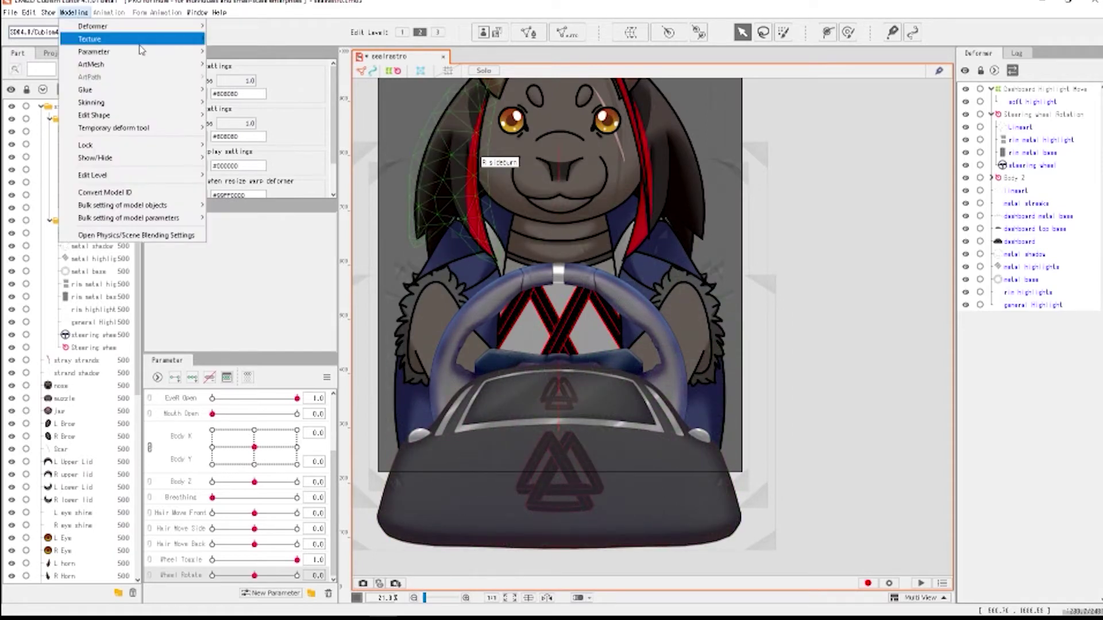
{"action": "mouse_move", "coordinate": [141, 45]}
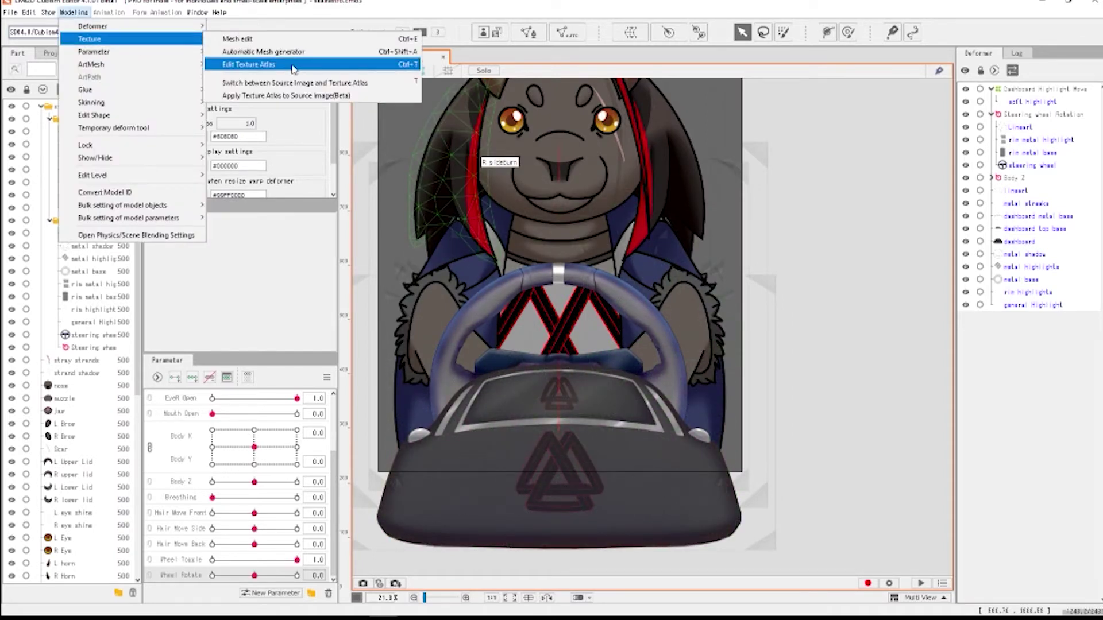
{"action": "key", "text": "Return"}
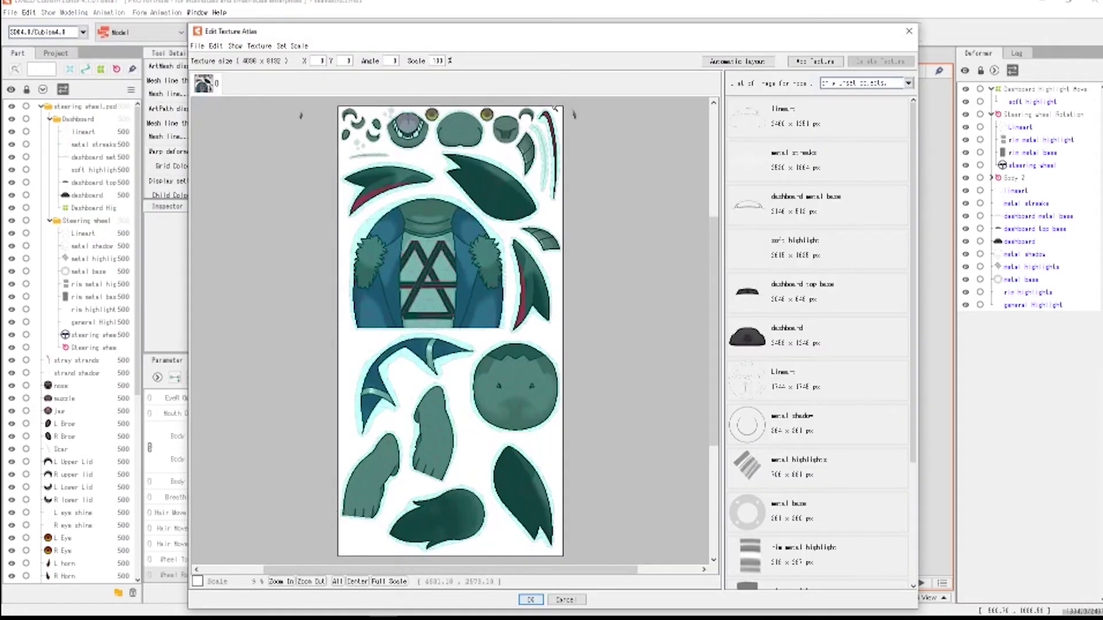
{"action": "left_click_drag", "start_coordinate": [513, 45], "coordinate": [551, 68]}
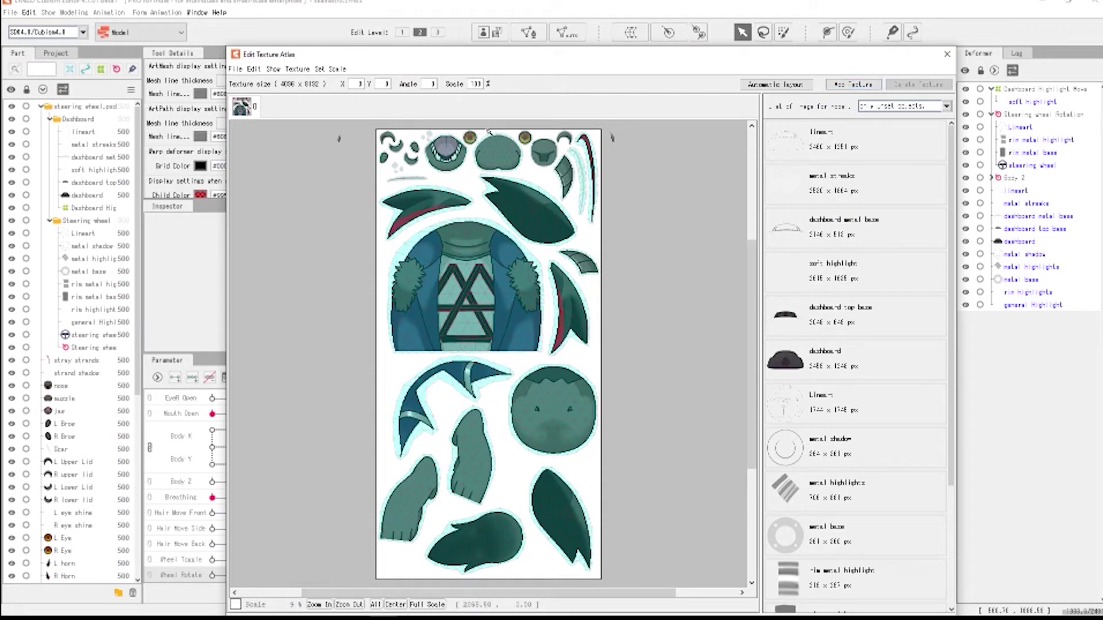
- Add a new texture named "steering wheel" with a width and height of 4096 px to the atlas
{"action": "left_click", "coordinate": [837, 85]}
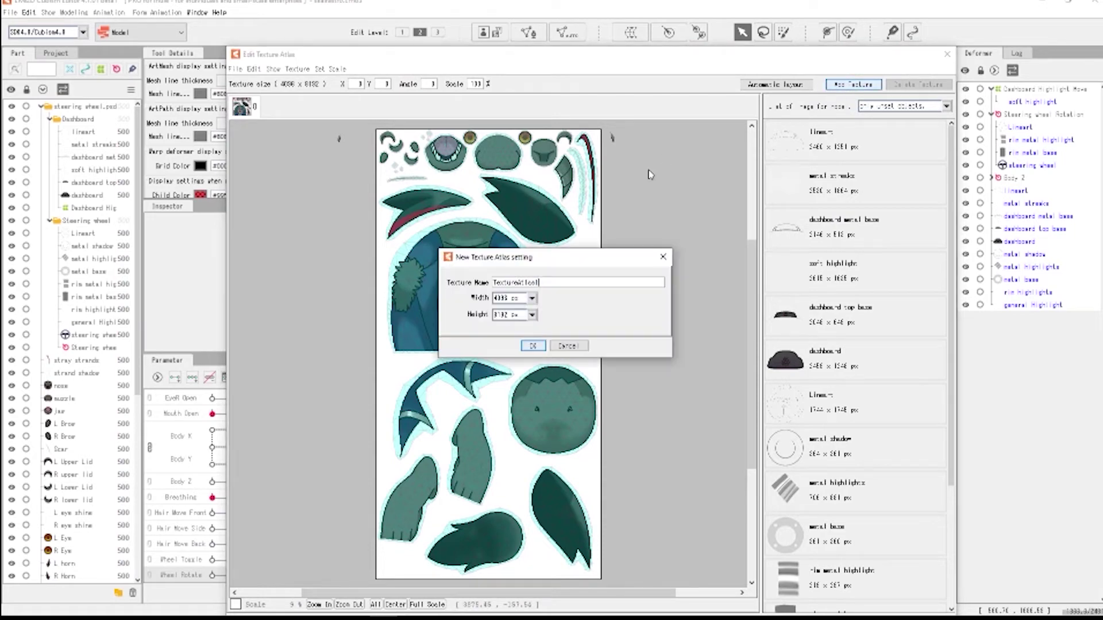
{"action": "double_click", "coordinate": [551, 284]}
{"action": "type", "text": "steering wheel"}
{"action": "left_click", "coordinate": [532, 315]}
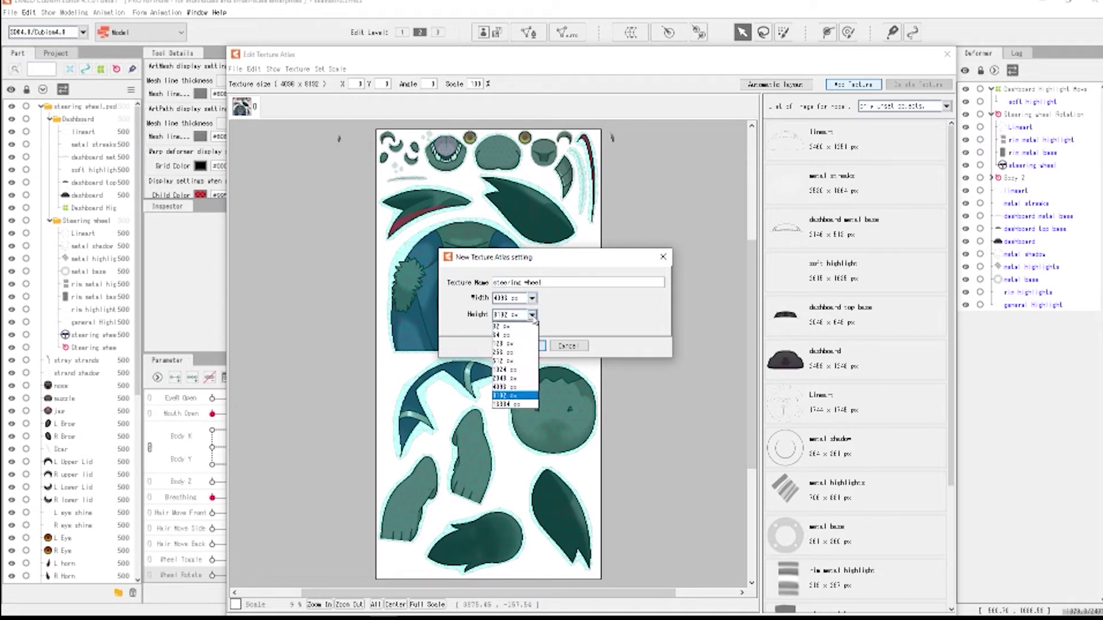
{"action": "left_click", "coordinate": [528, 376]}
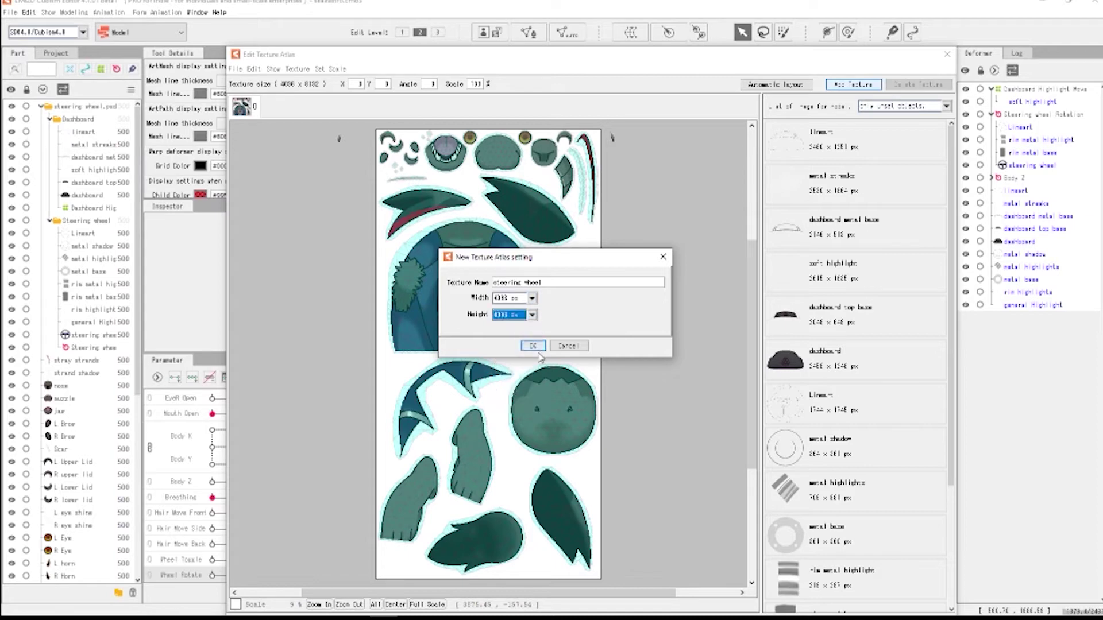
{"action": "left_click", "coordinate": [533, 347]}
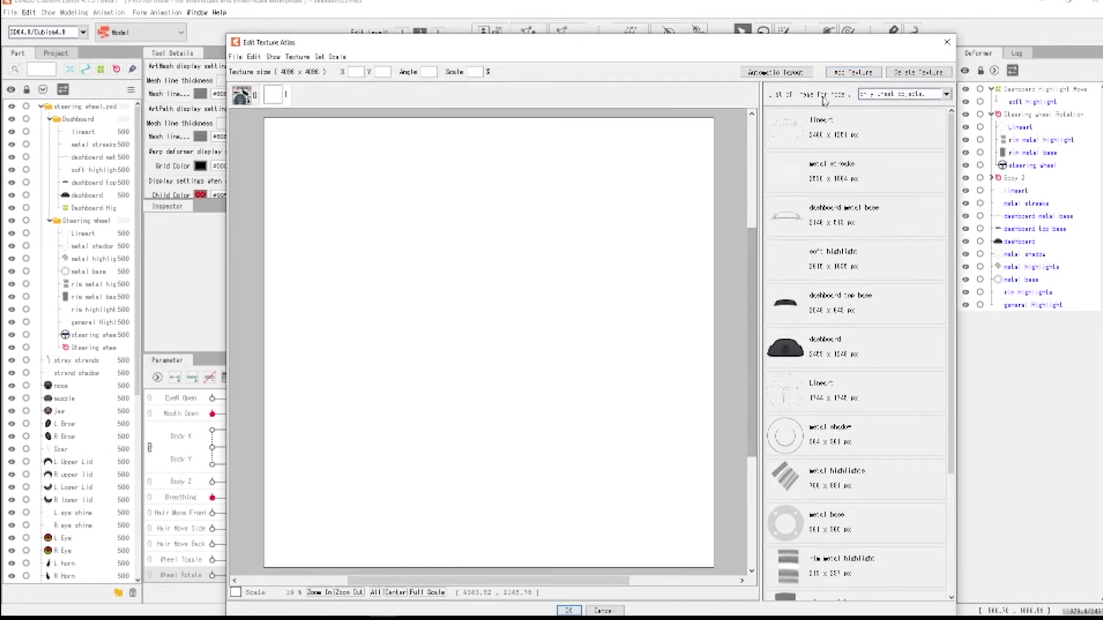
- Place the six dashboard images, from lineart through dashboard, on the new steering wheel texture
{"action": "double_click", "coordinate": [800, 133]}
{"action": "double_click", "coordinate": [797, 132]}
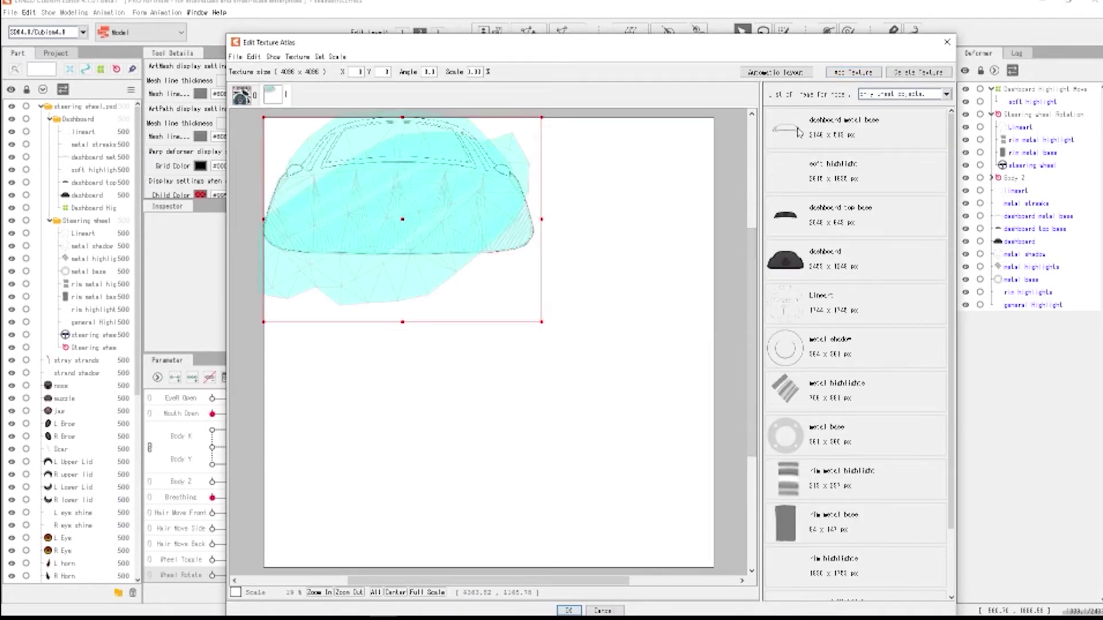
{"action": "double_click", "coordinate": [798, 133]}
{"action": "double_click", "coordinate": [798, 133]}
{"action": "double_click", "coordinate": [799, 135]}
{"action": "double_click", "coordinate": [800, 137]}
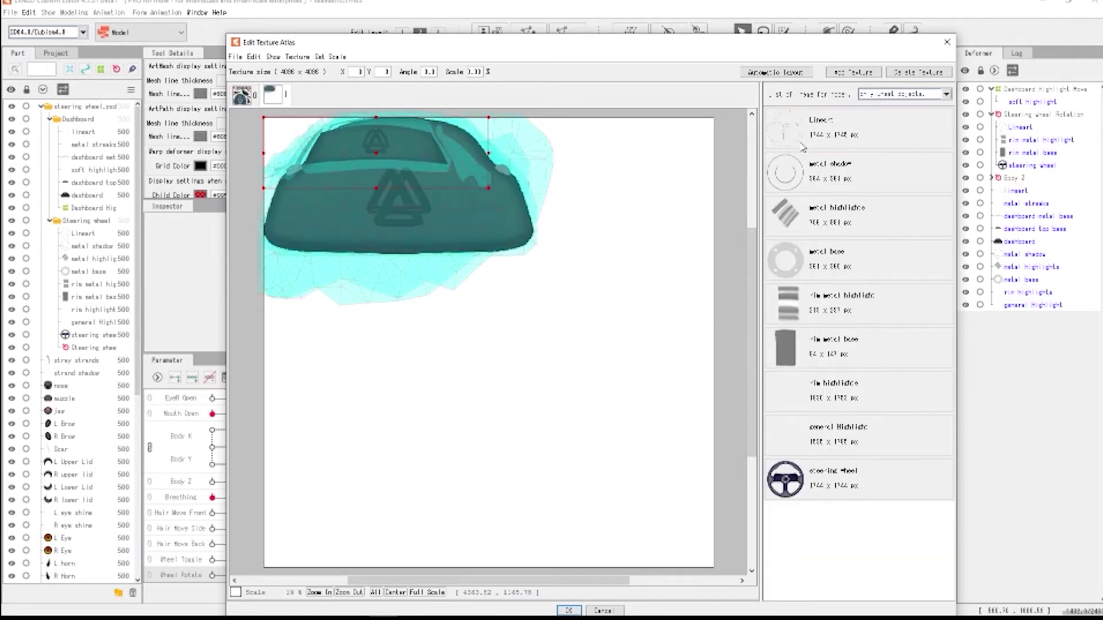
- Place all the steering wheel images, from Lineart and metal shadow through steering wheel, on the new texture
{"action": "double_click", "coordinate": [802, 142]}
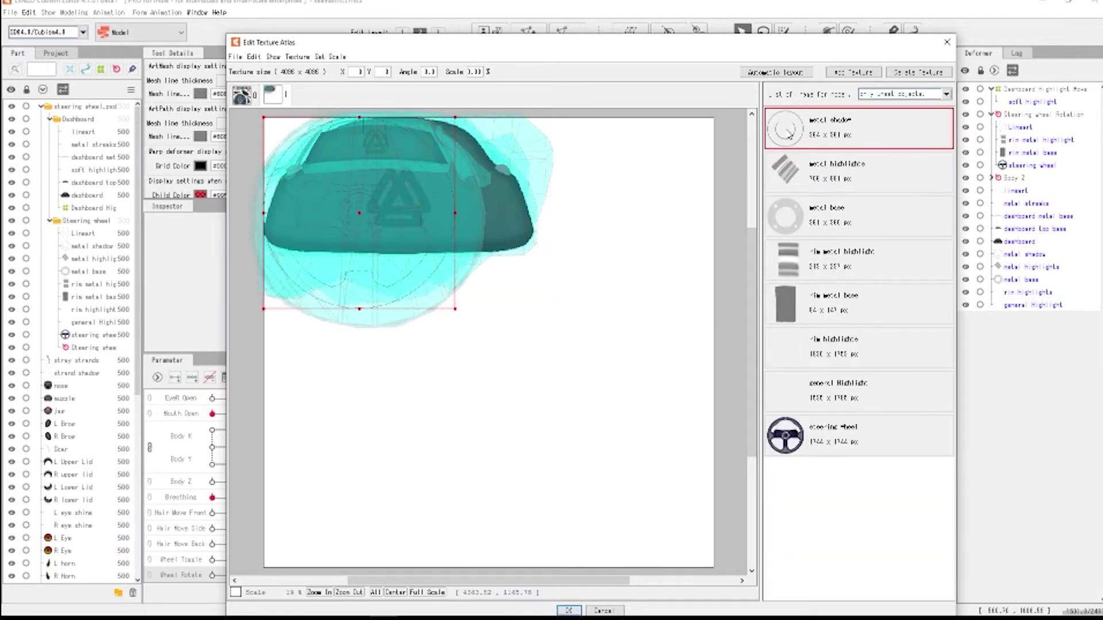
{"action": "double_click", "coordinate": [791, 134]}
{"action": "double_click", "coordinate": [791, 135]}
{"action": "double_click", "coordinate": [792, 136]}
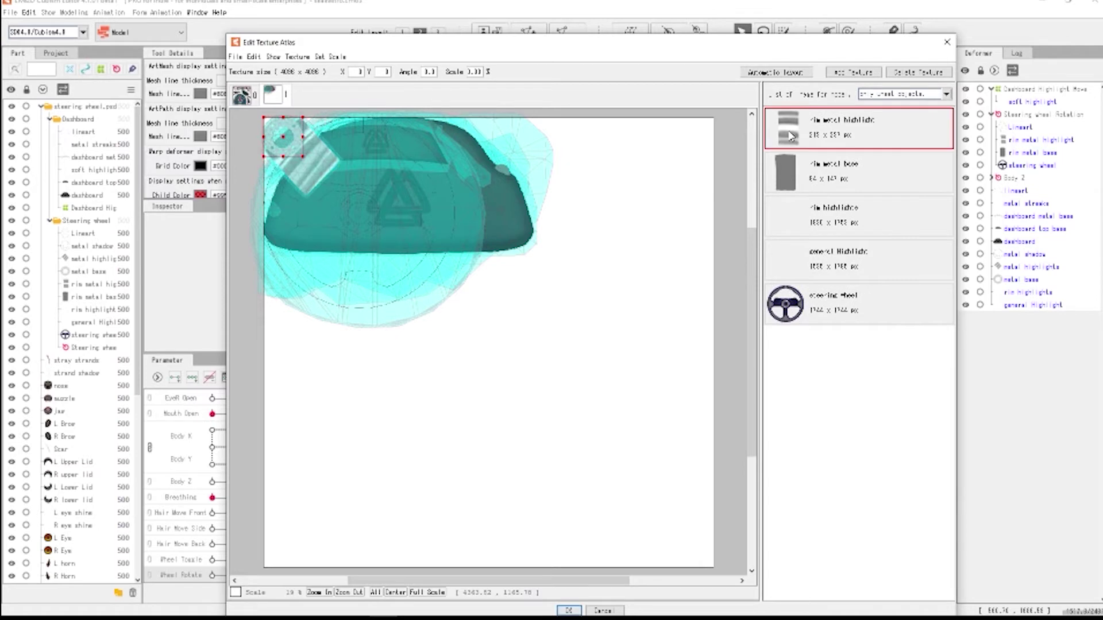
{"action": "double_click", "coordinate": [792, 154]}
{"action": "double_click", "coordinate": [787, 162]}
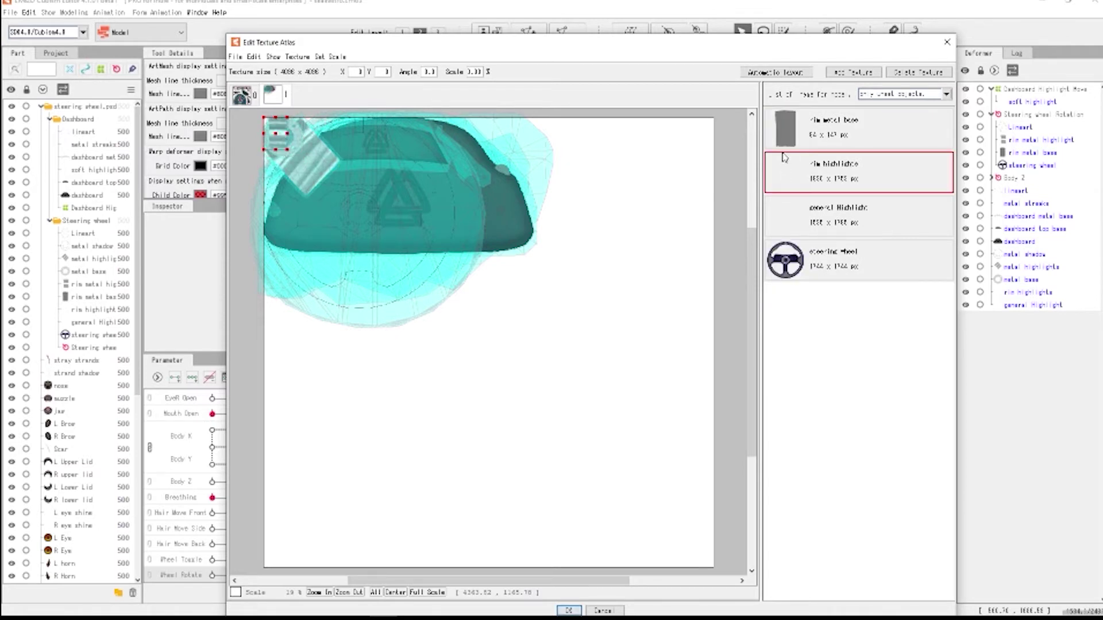
{"action": "double_click", "coordinate": [788, 134]}
{"action": "double_click", "coordinate": [791, 169]}
{"action": "double_click", "coordinate": [797, 132]}
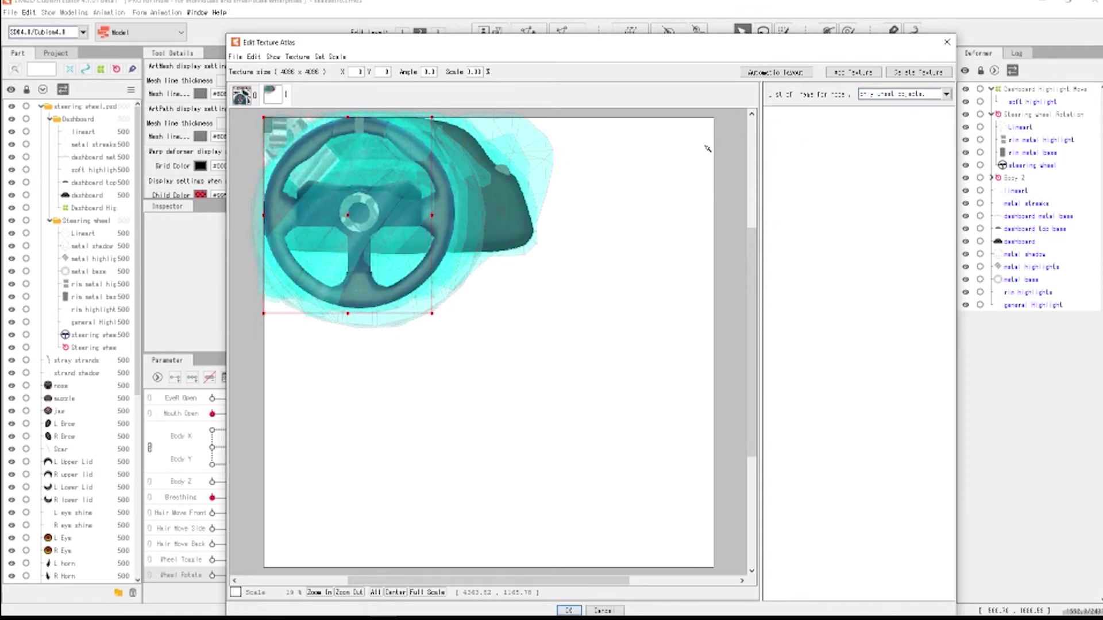
{"action": "left_click", "coordinate": [454, 368]}
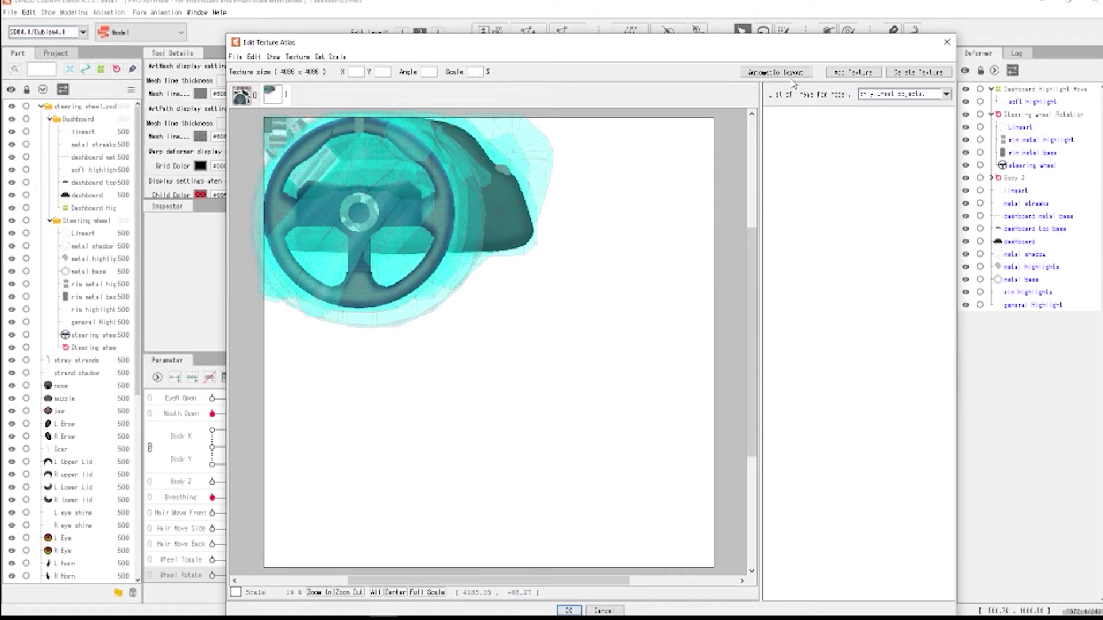
- Lay out the new texture automatically by mesh at a user-specified scale with rotations allowed
{"action": "left_click", "coordinate": [769, 72]}
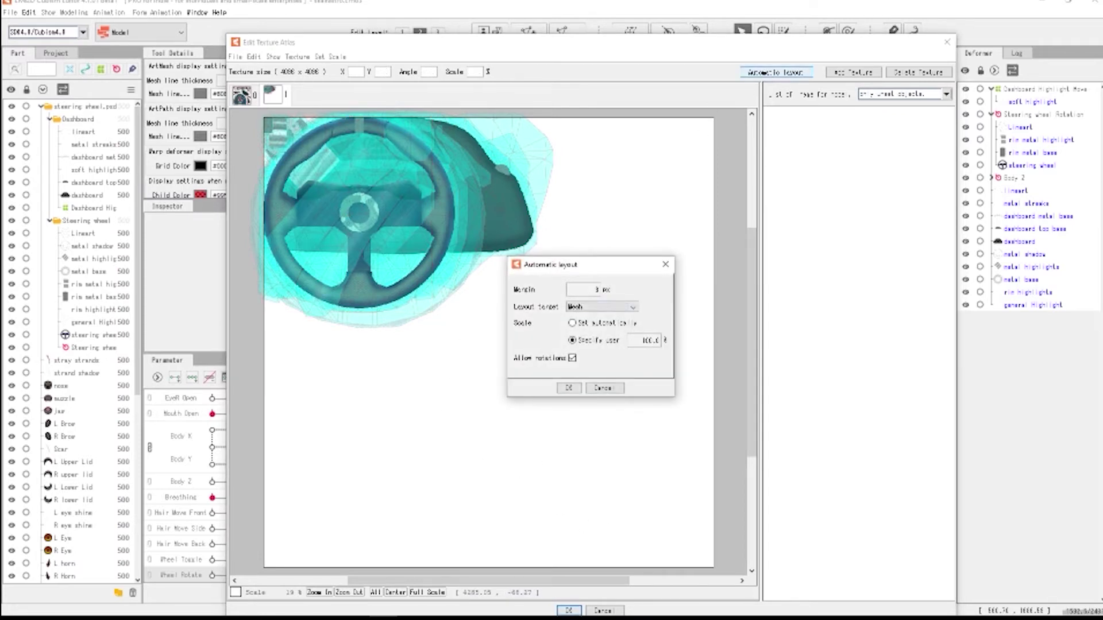
{"action": "double_click", "coordinate": [652, 343]}
{"action": "left_click", "coordinate": [570, 389]}
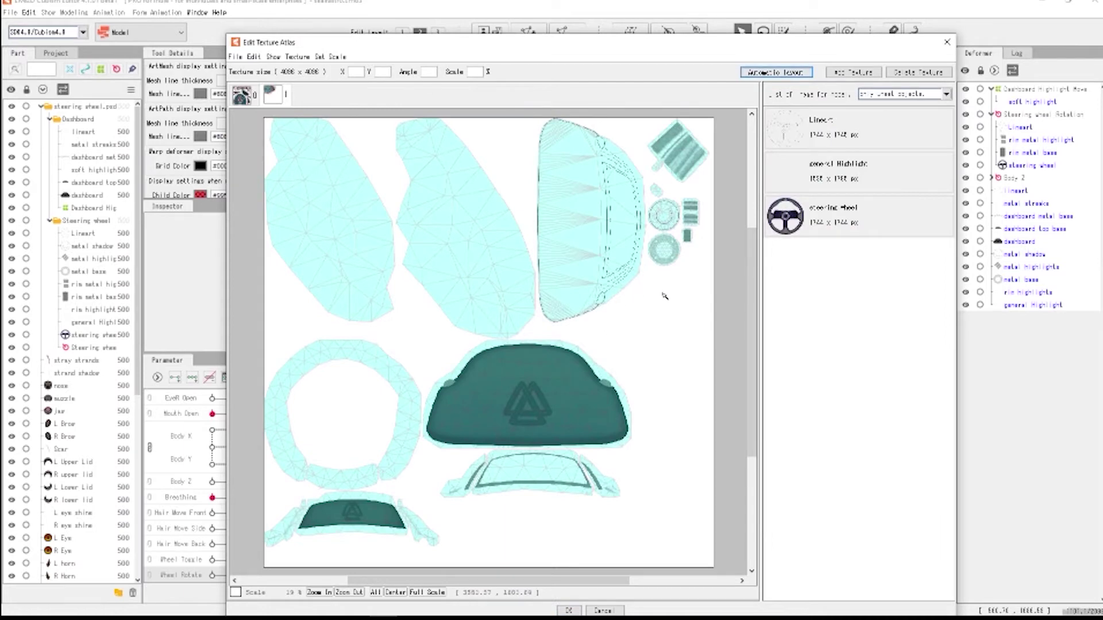
- Place the leftover steering wheel, general Highlight and Lineart images on the texture and move them away from its upper-left corner
{"action": "double_click", "coordinate": [783, 223]}
{"action": "left_click_drag", "start_coordinate": [371, 223], "coordinate": [608, 319]}
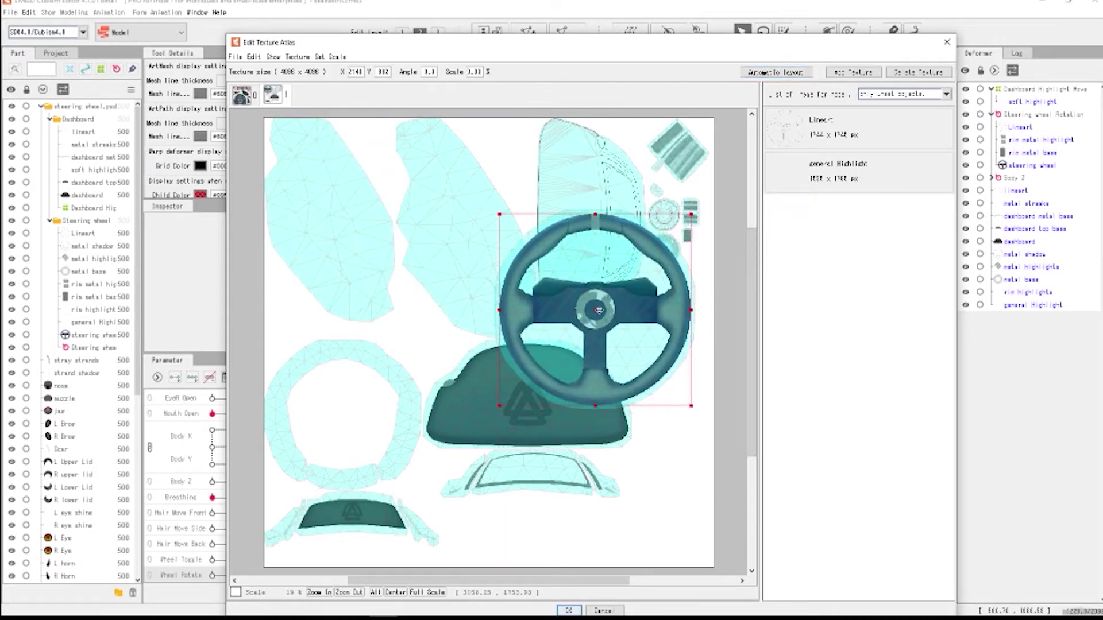
{"action": "double_click", "coordinate": [804, 170]}
{"action": "left_click_drag", "start_coordinate": [343, 221], "coordinate": [540, 301]}
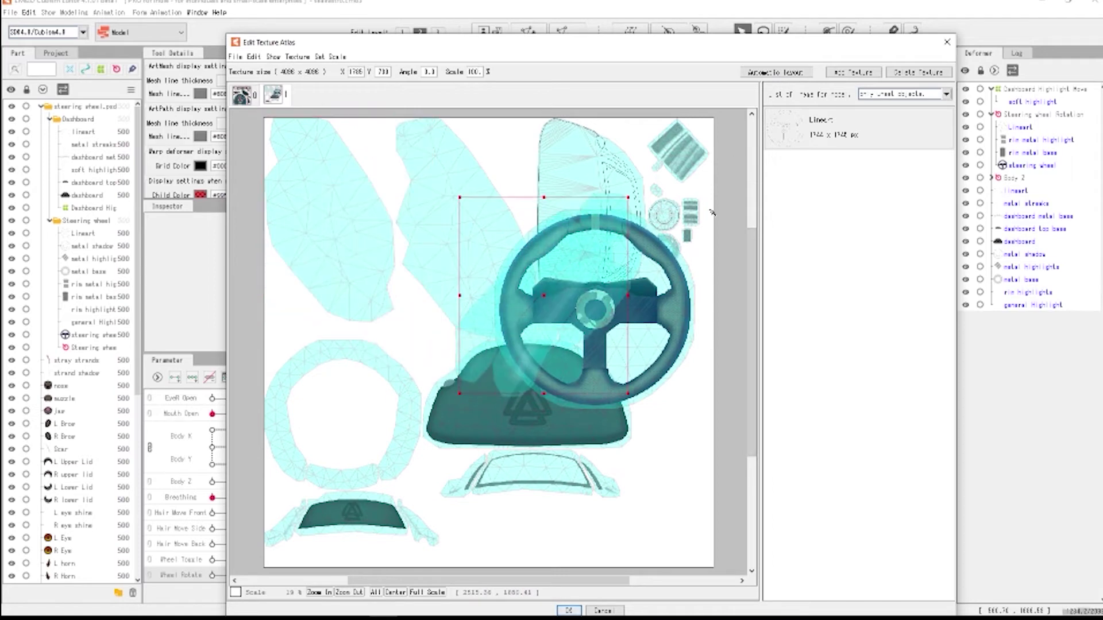
{"action": "double_click", "coordinate": [816, 128]}
{"action": "left_click_drag", "start_coordinate": [357, 216], "coordinate": [362, 217]}
{"action": "left_click_drag", "start_coordinate": [530, 362], "coordinate": [531, 325]}
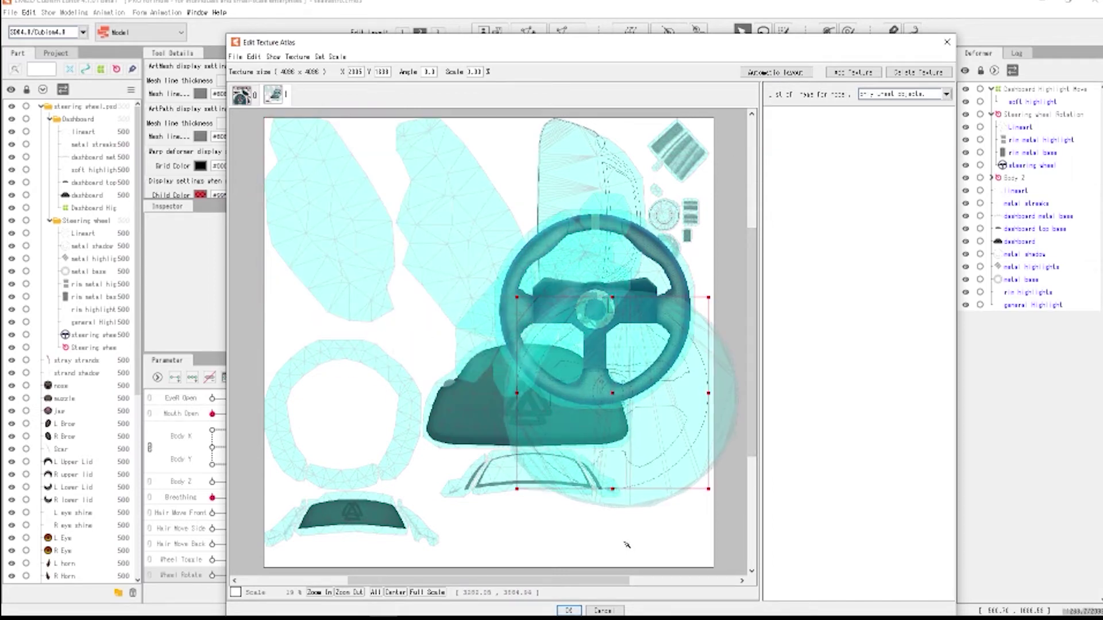
- Select all the images on the new texture and lay them out automatically by mesh at 60% scale with rotations allowed
{"action": "left_click_drag", "start_coordinate": [626, 544], "coordinate": [367, 192]}
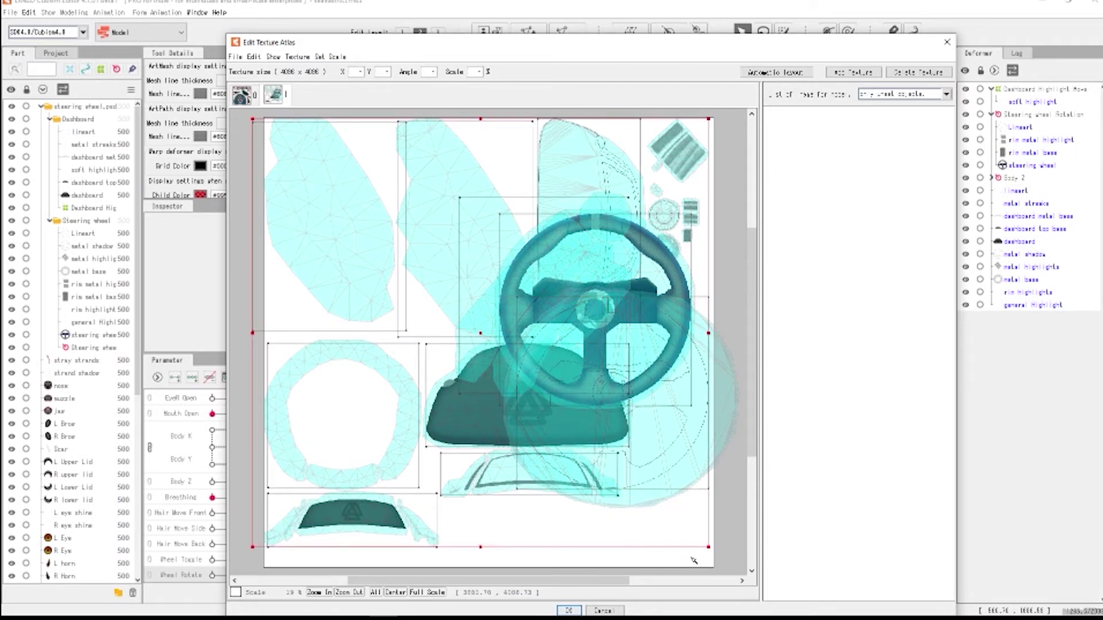
{"action": "left_click", "coordinate": [760, 73]}
{"action": "double_click", "coordinate": [647, 340]}
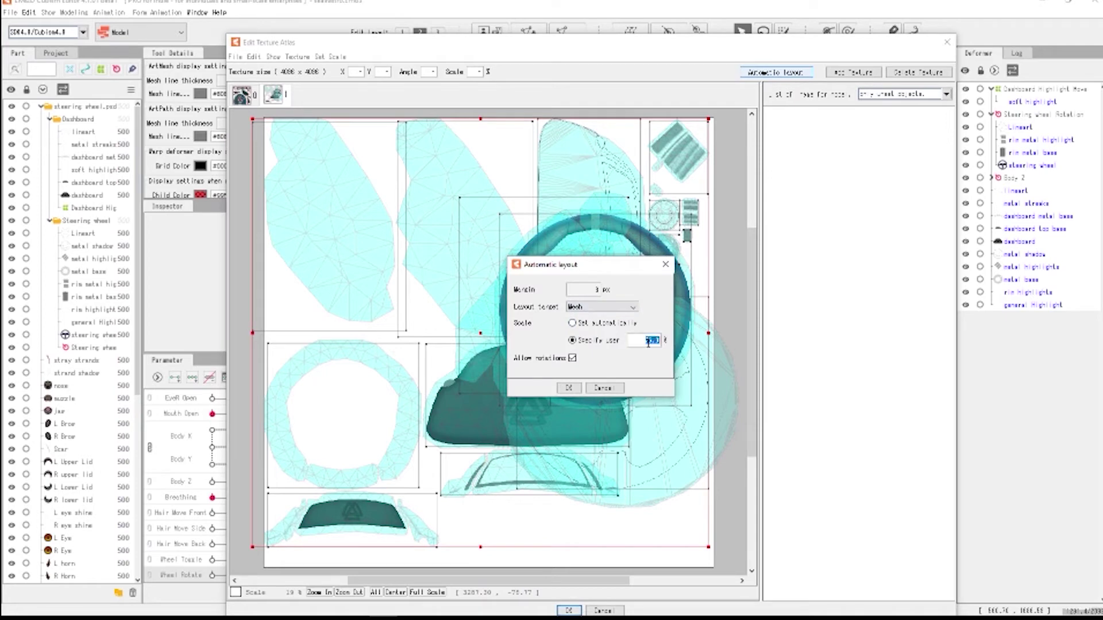
{"action": "type", "text": "60.0"}
{"action": "left_click", "coordinate": [569, 389]}
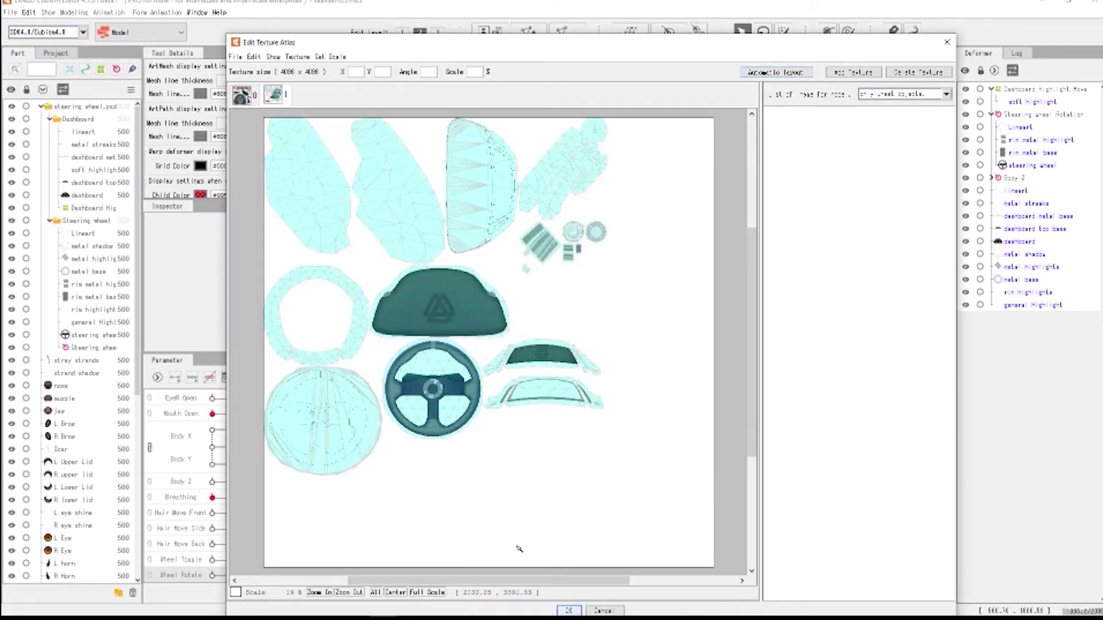
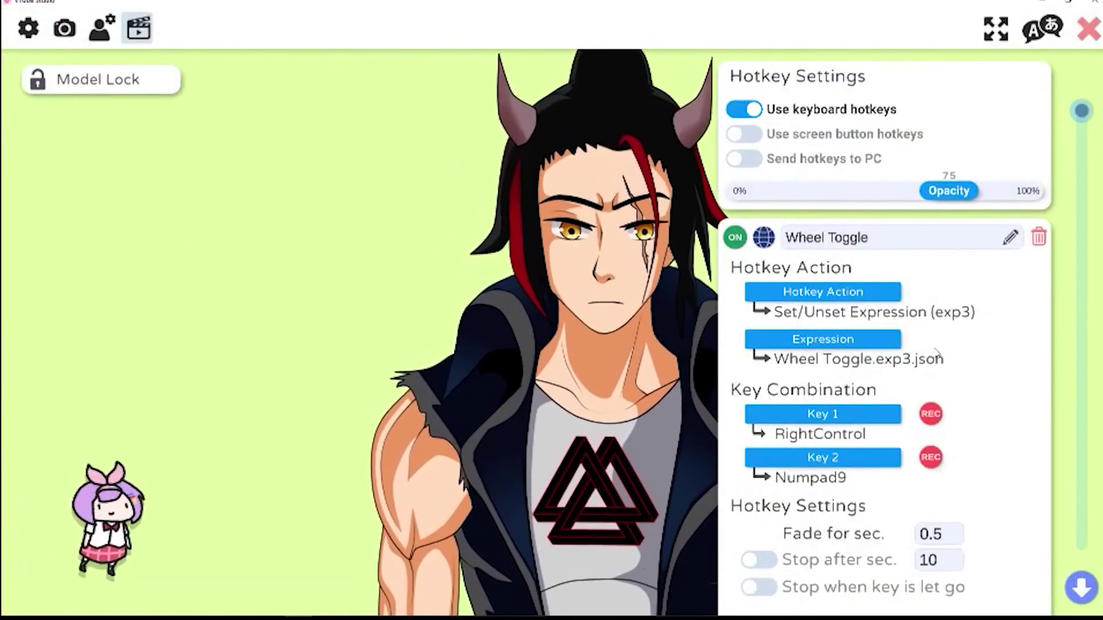
- Switch to Cubism Editor and start exporting the seal character as a moc3 runtime file for SDK 4.0/Cubism4.0, accepting the offered export settings
{"action": "scroll", "coordinate": [964, 321], "scroll_direction": "down", "scroll_amount": 1}
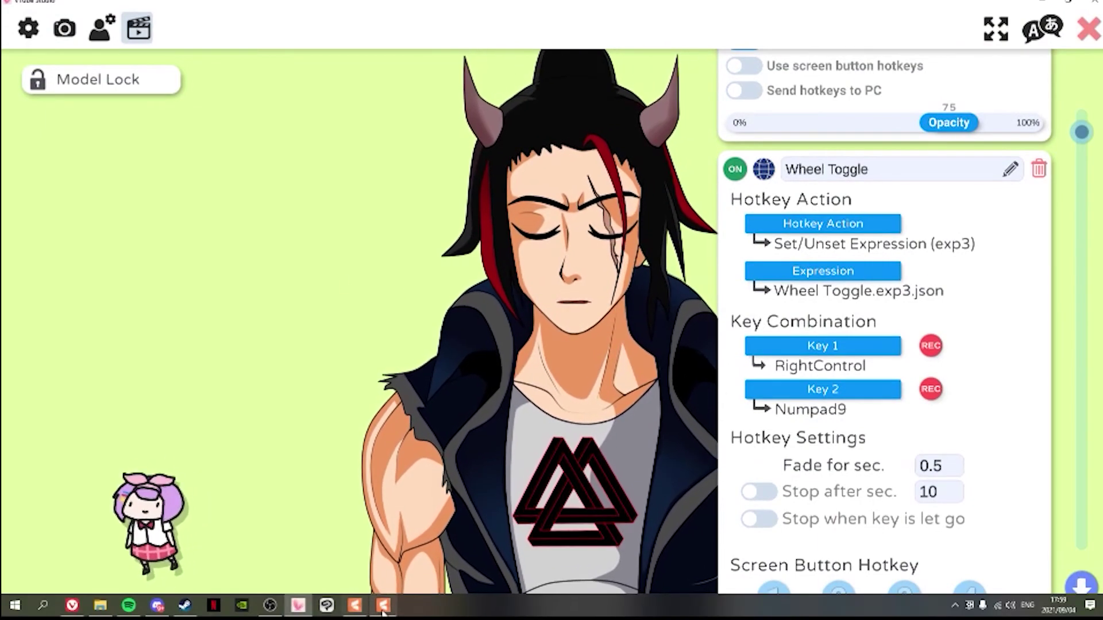
{"action": "left_click", "coordinate": [384, 607]}
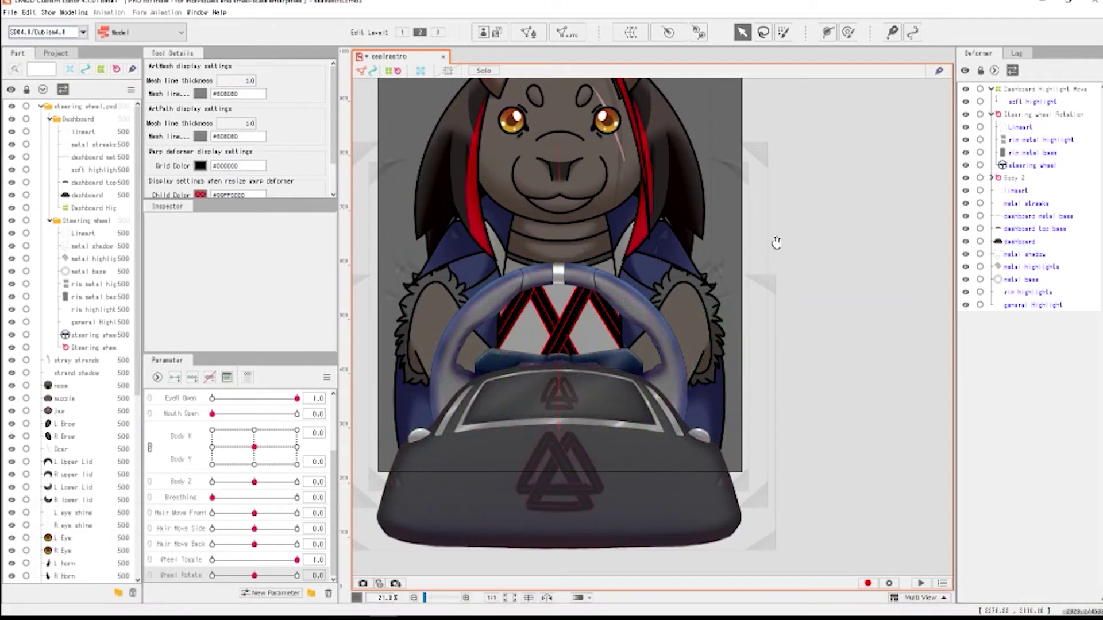
{"action": "left_click_drag", "start_coordinate": [444, 2], "coordinate": [564, 3]}
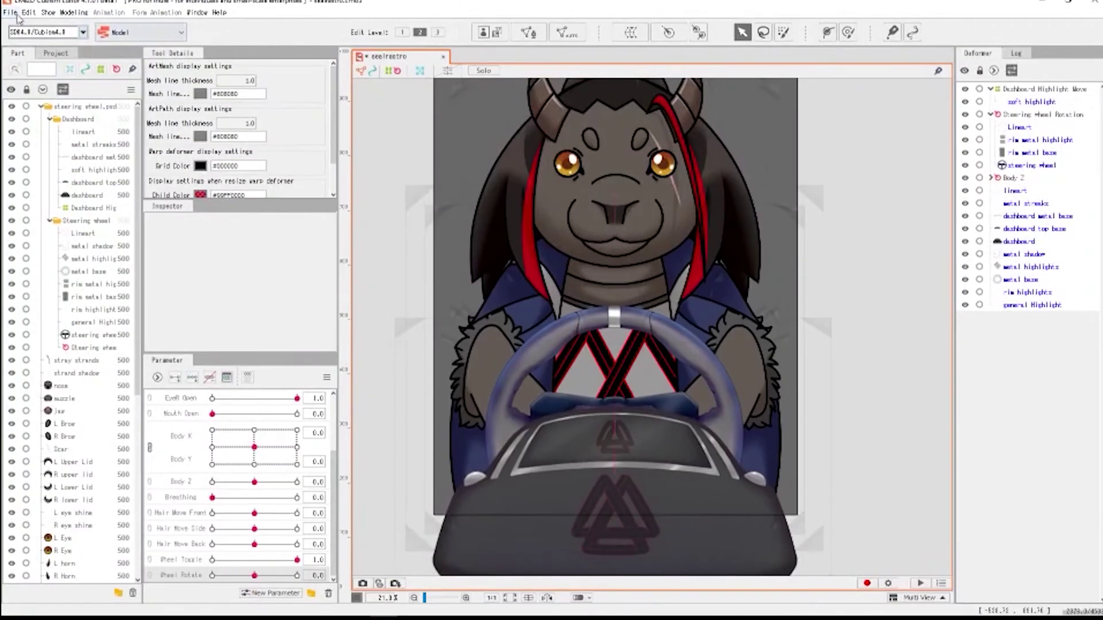
{"action": "left_click", "coordinate": [11, 12]}
{"action": "mouse_move", "coordinate": [74, 172]}
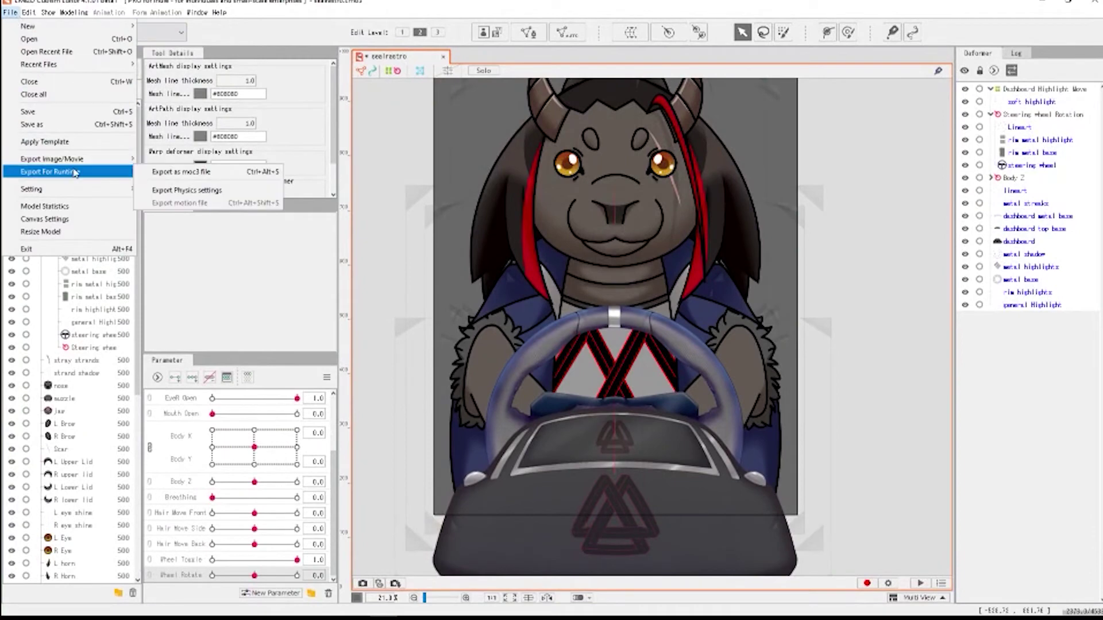
{"action": "left_click", "coordinate": [195, 173]}
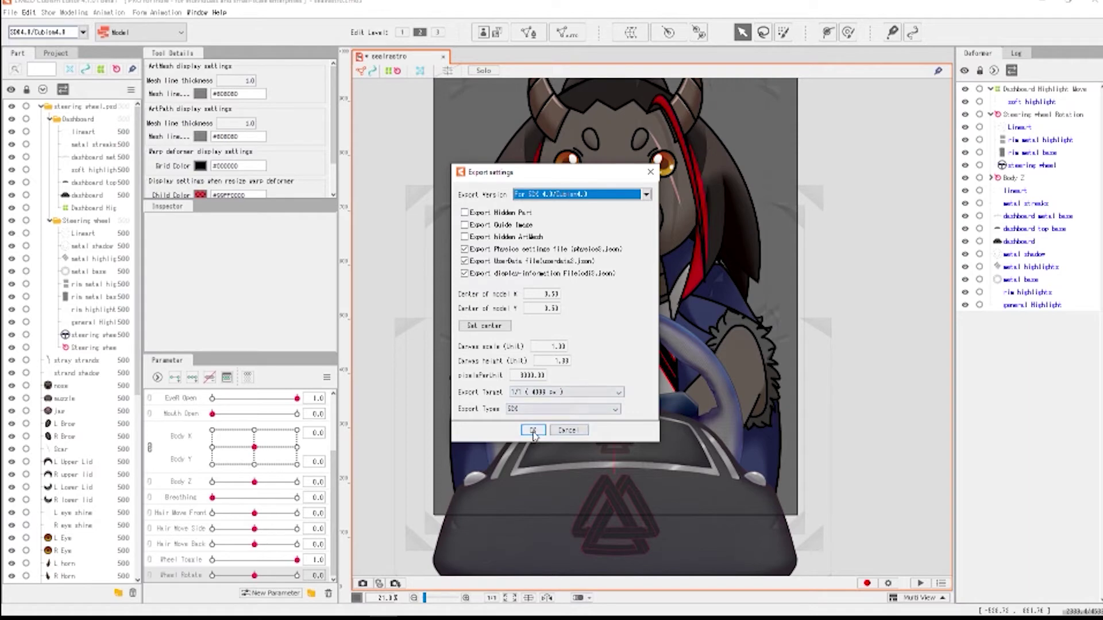
{"action": "left_click", "coordinate": [532, 431]}
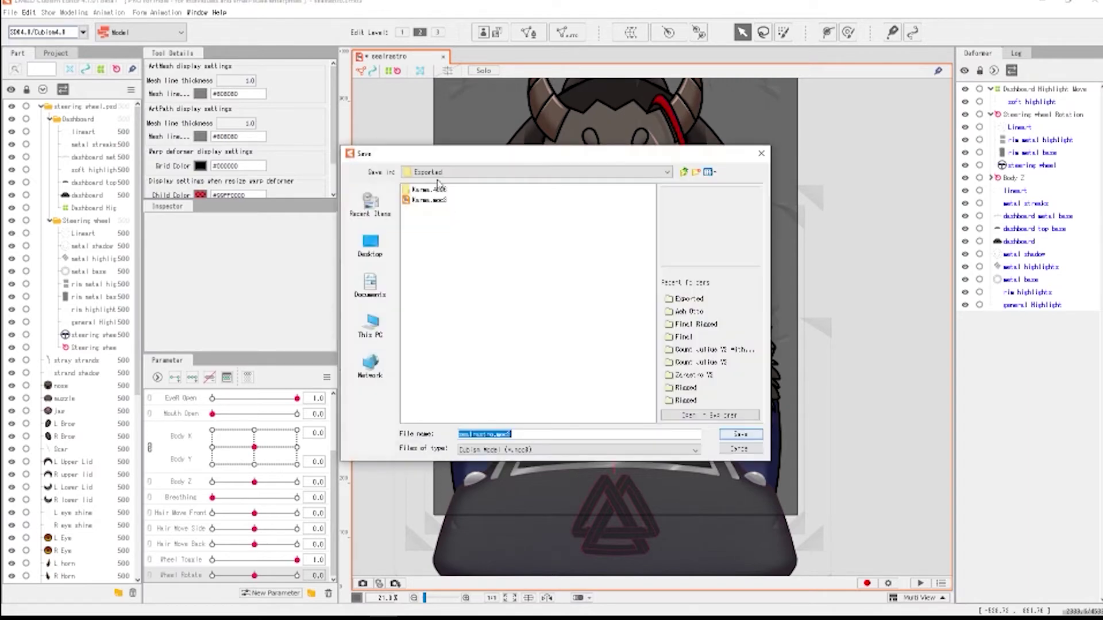
- Browse to the Rigged folder of the Sealrastro model as the export destination
{"action": "left_click", "coordinate": [685, 172]}
{"action": "left_click", "coordinate": [685, 173]}
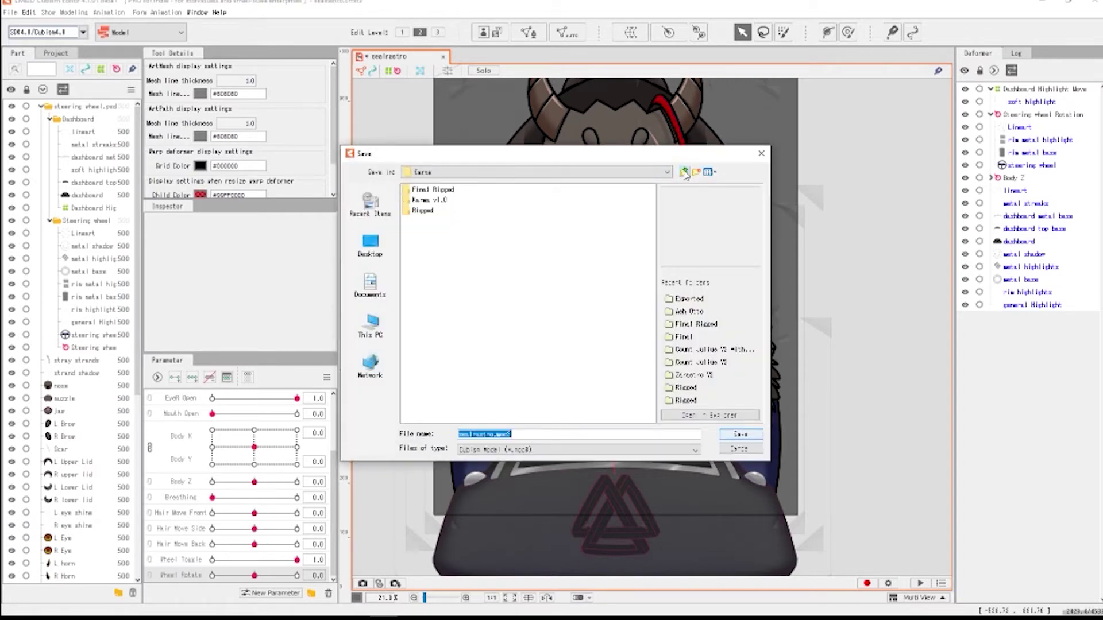
{"action": "left_click", "coordinate": [685, 173]}
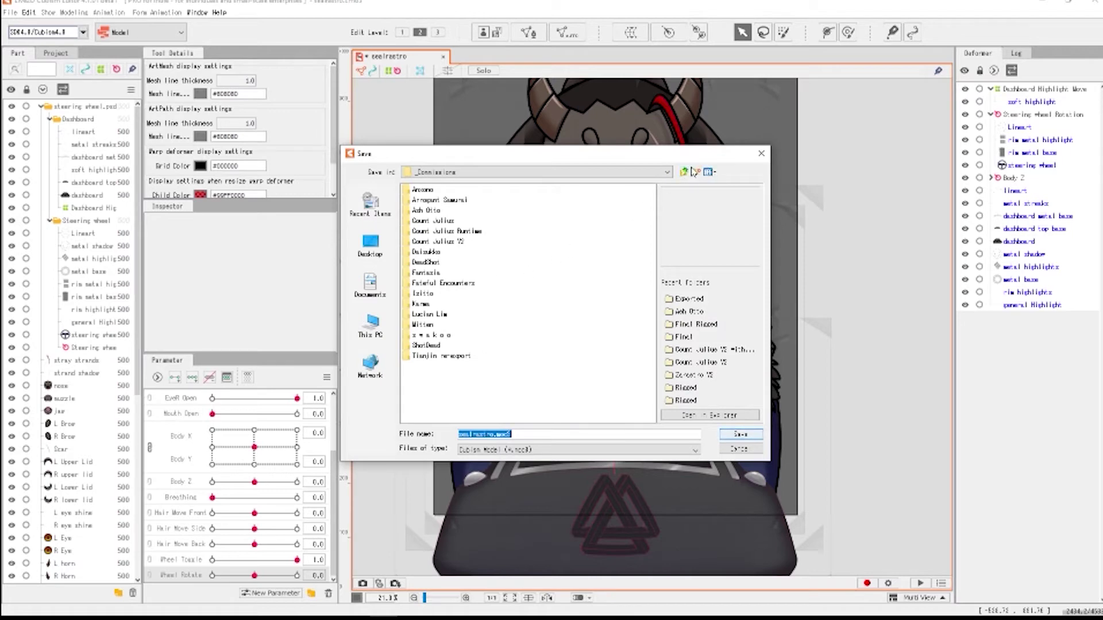
{"action": "key", "text": "BackSpace"}
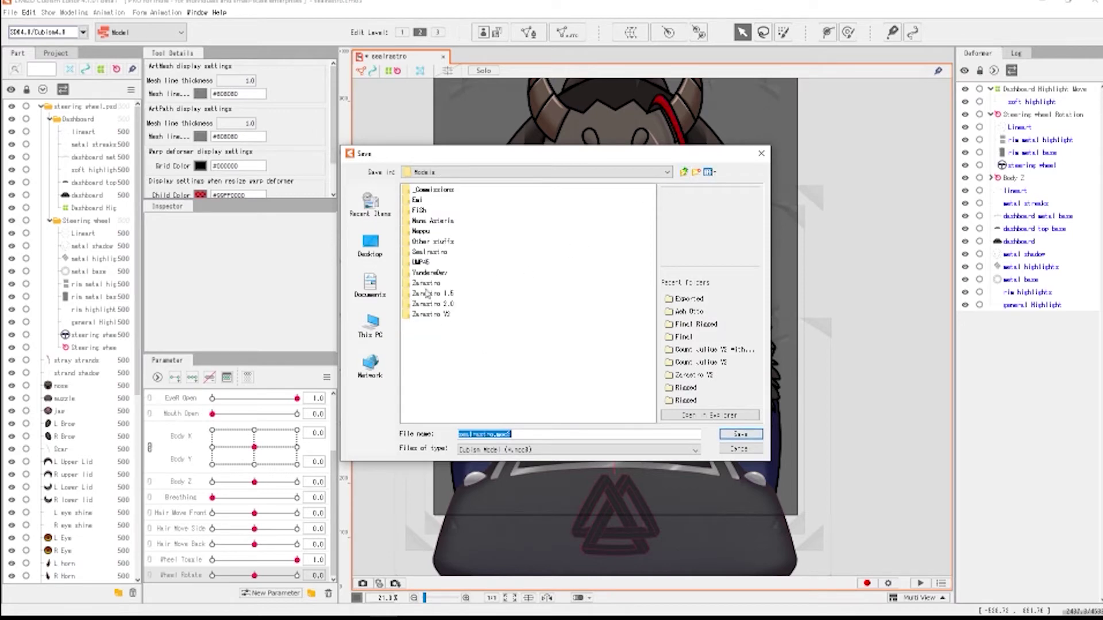
{"action": "double_click", "coordinate": [431, 255]}
{"action": "key", "text": "Down"}
{"action": "key", "text": "Return"}
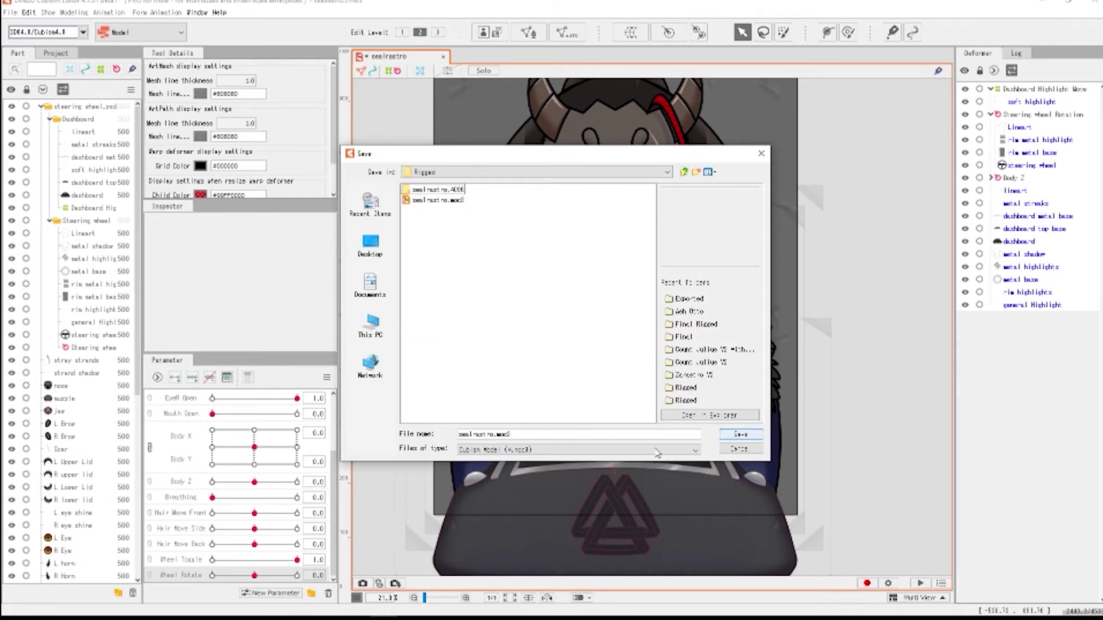
- Export over the existing sealrastro.moc3 file and overwrite its model3.json as well
{"action": "left_click", "coordinate": [440, 200]}
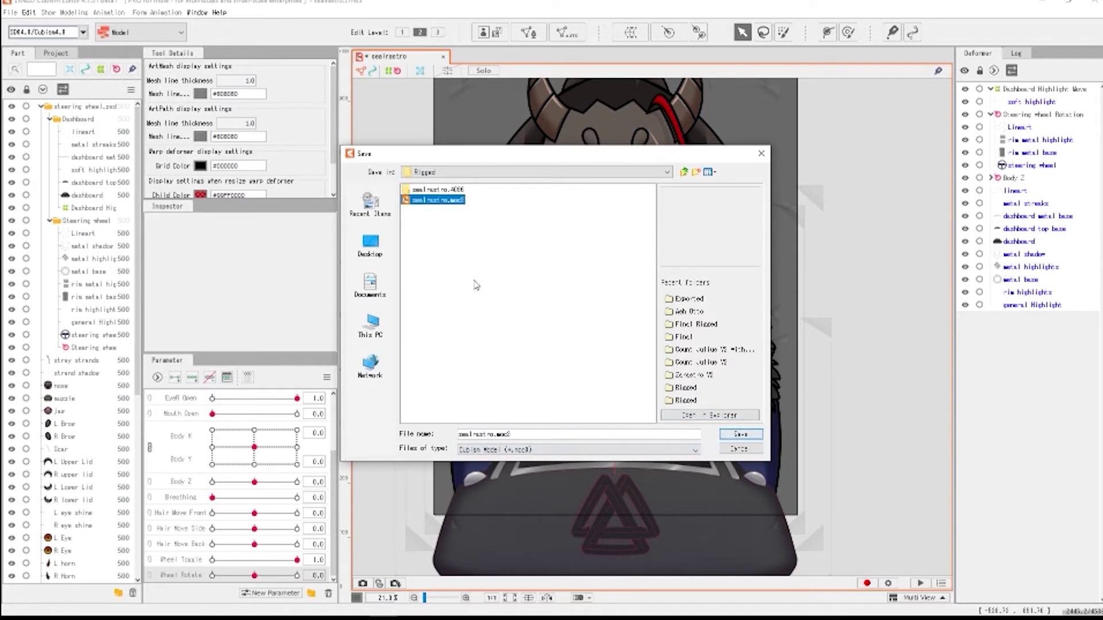
{"action": "left_click", "coordinate": [741, 435]}
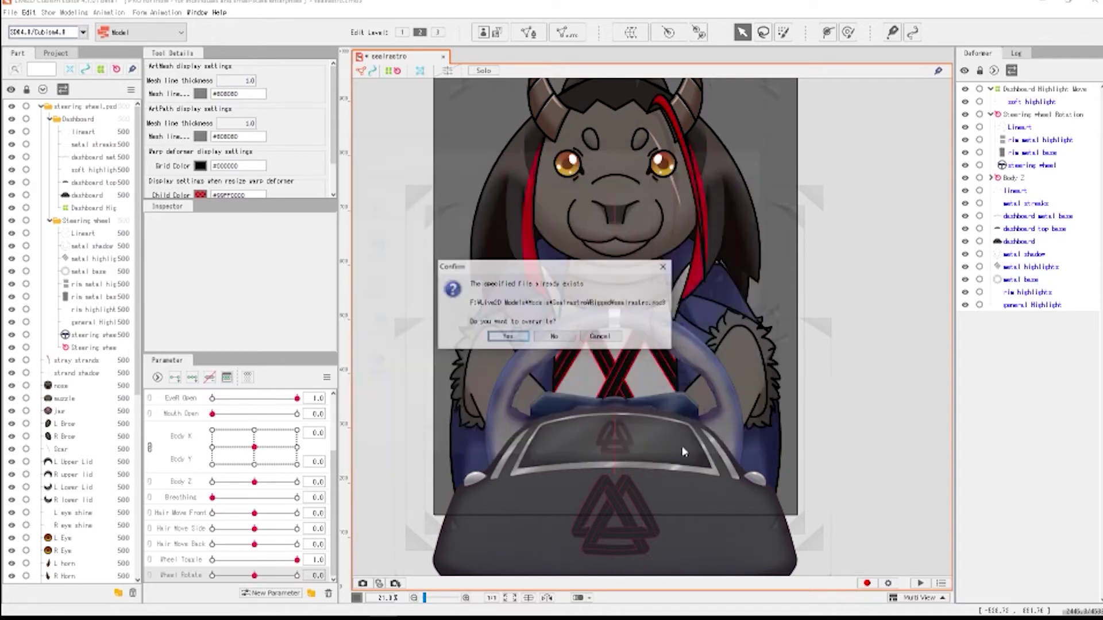
{"action": "left_click", "coordinate": [506, 338]}
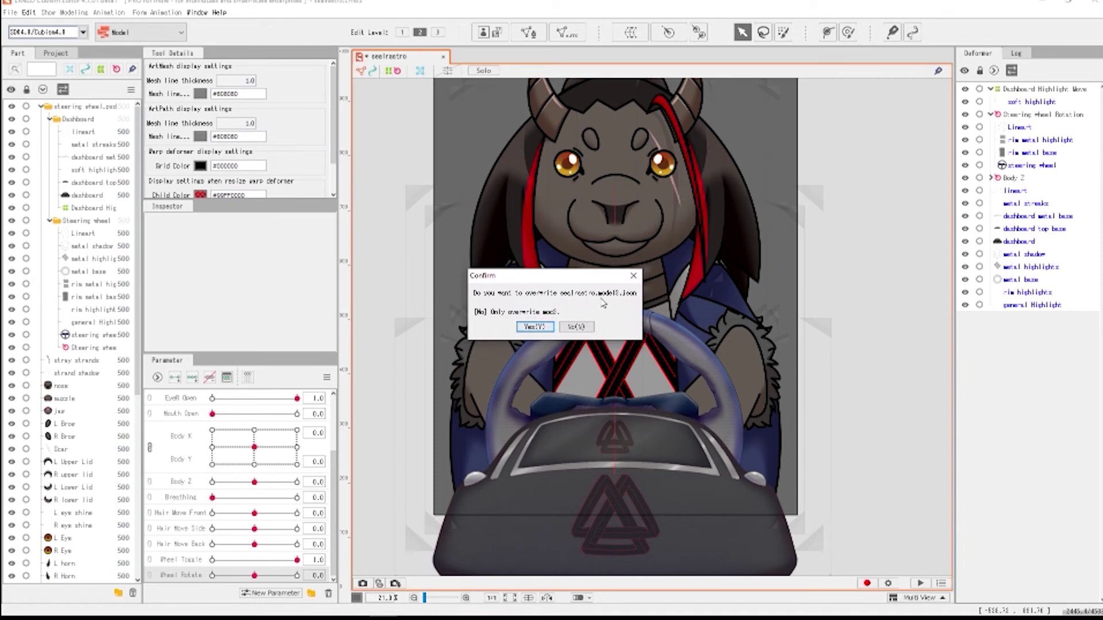
{"action": "left_click", "coordinate": [534, 328]}
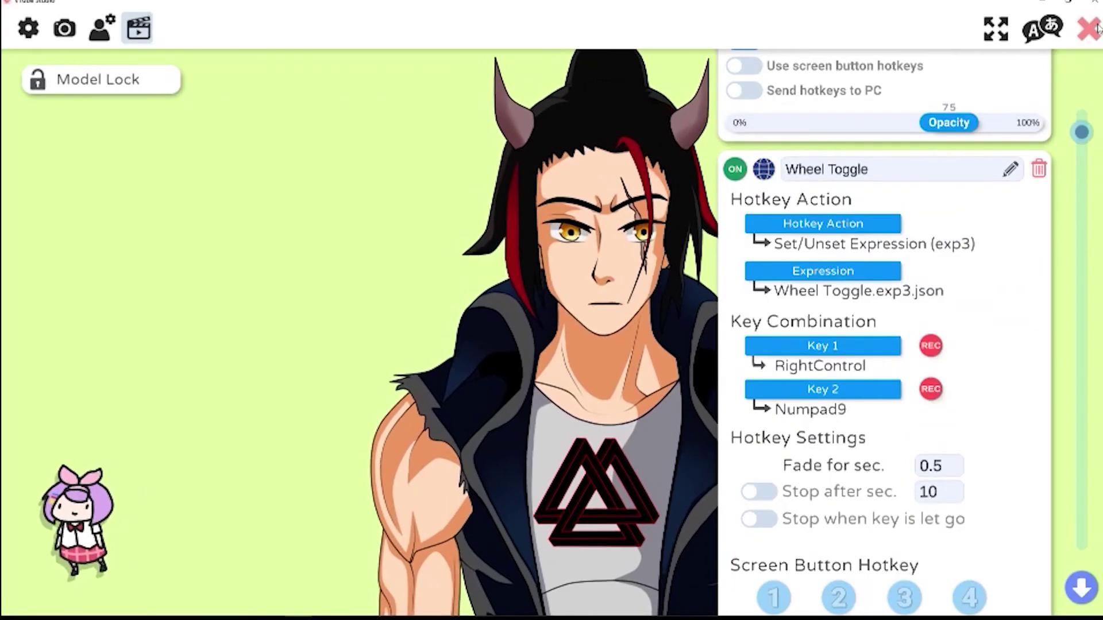
- Hide the VTube Studio interface and switch to the Cubism Editor window containing the sealrastro model
{"action": "left_click", "coordinate": [997, 32]}
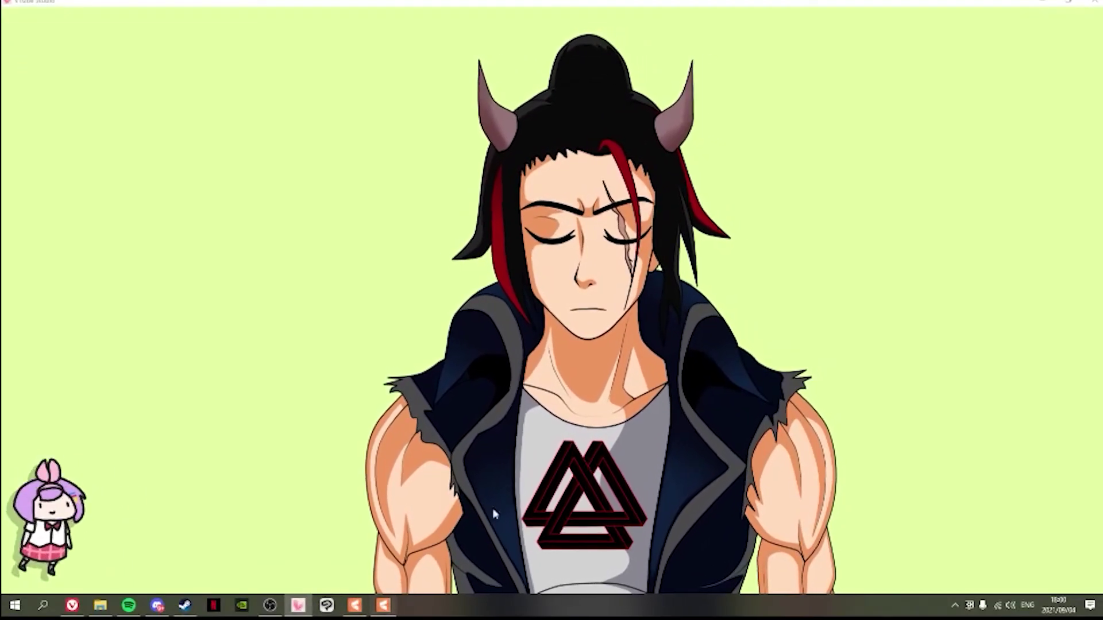
{"action": "left_click", "coordinate": [355, 609]}
{"action": "left_click", "coordinate": [382, 607]}
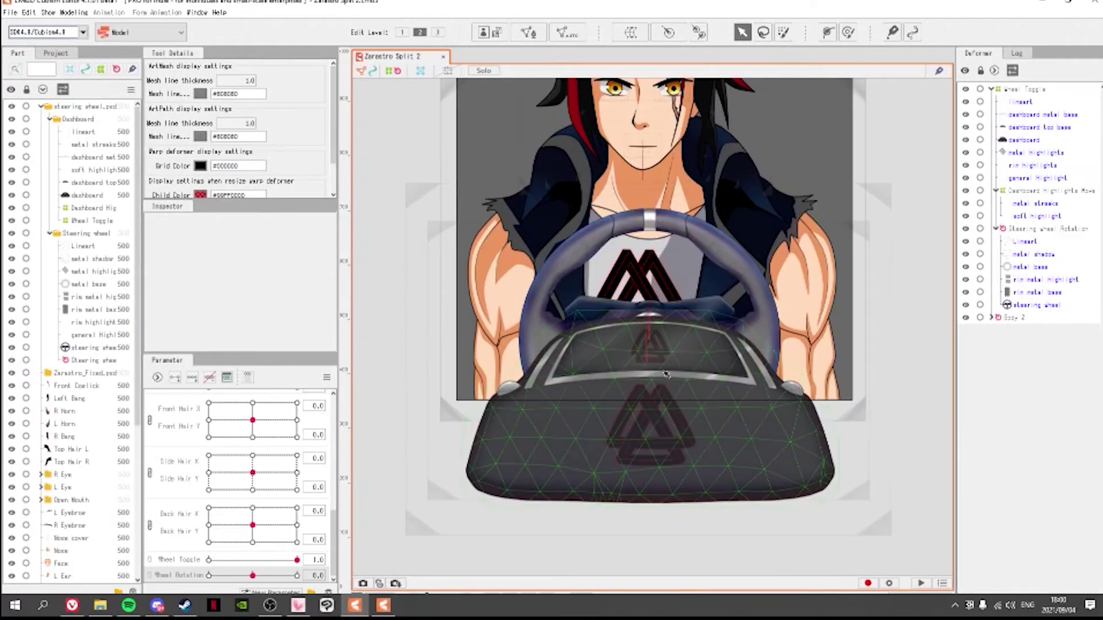
{"action": "left_click", "coordinate": [382, 608]}
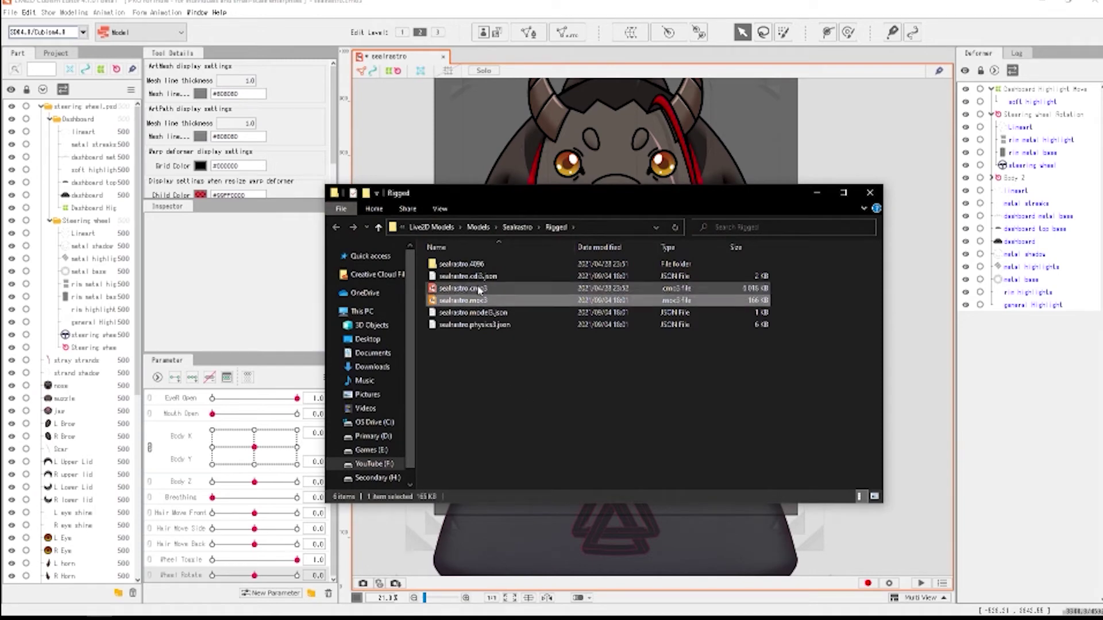
- Open sealrastro.cmo3 and the exported sealrastro.moc3 from the Rigged folder, the moc3 in Cubism Viewer
{"action": "left_click", "coordinate": [501, 288]}
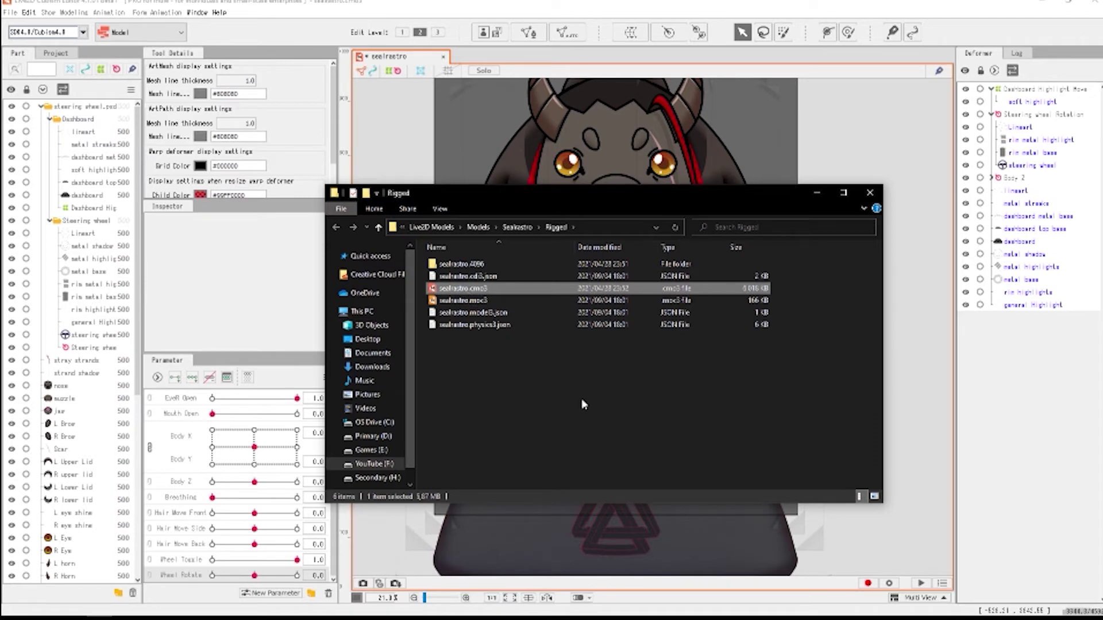
{"action": "key", "text": "Return"}
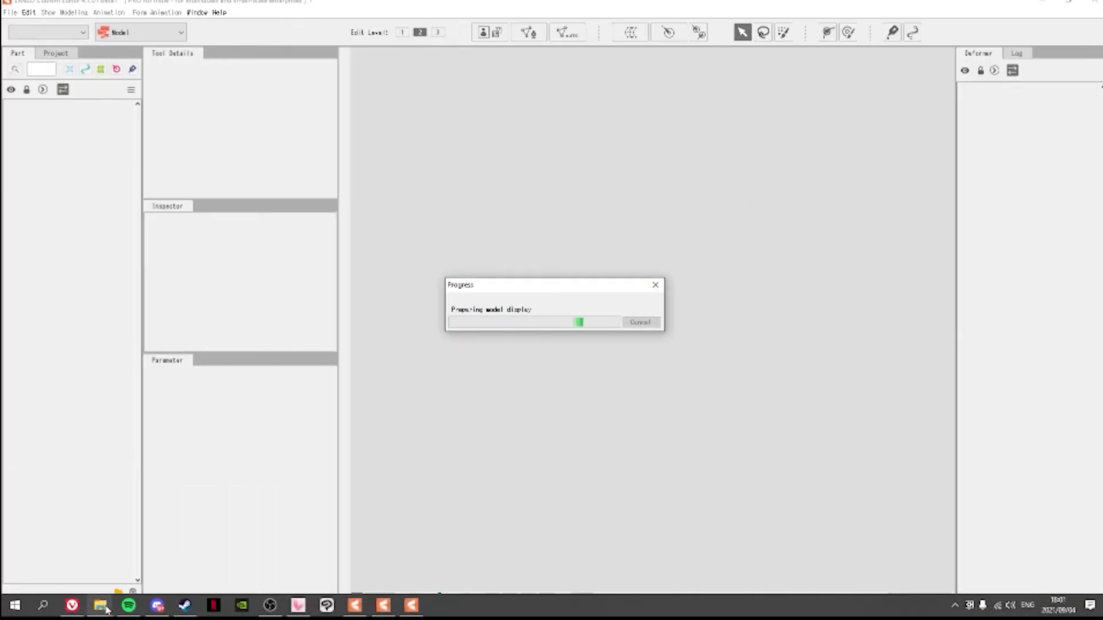
{"action": "mouse_move", "coordinate": [100, 605]}
{"action": "left_click", "coordinate": [177, 553]}
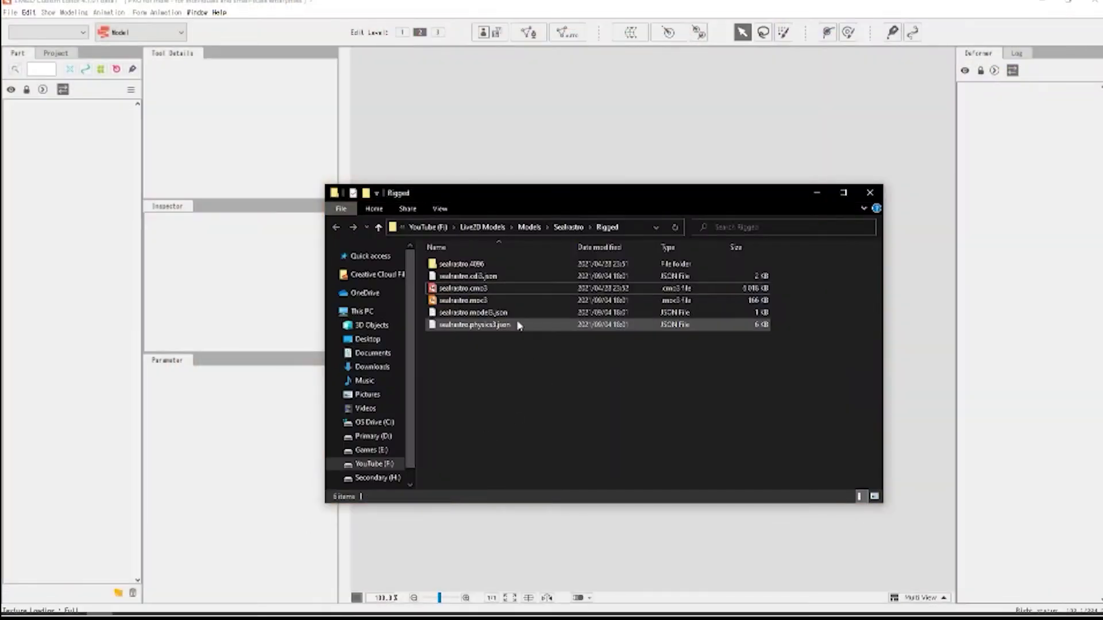
{"action": "left_click", "coordinate": [467, 302]}
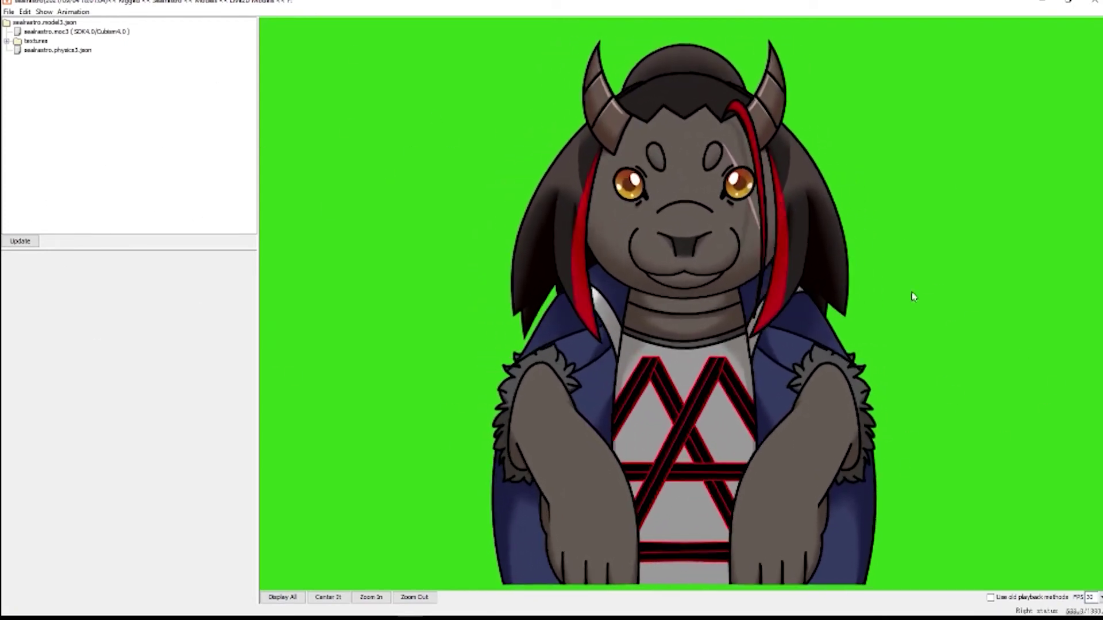
- Add an expression named Wheel Toggle and enable its Wheel Toggle parameter with a value of 1.0
{"action": "left_click", "coordinate": [24, 12]}
{"action": "mouse_move", "coordinate": [9, 11]}
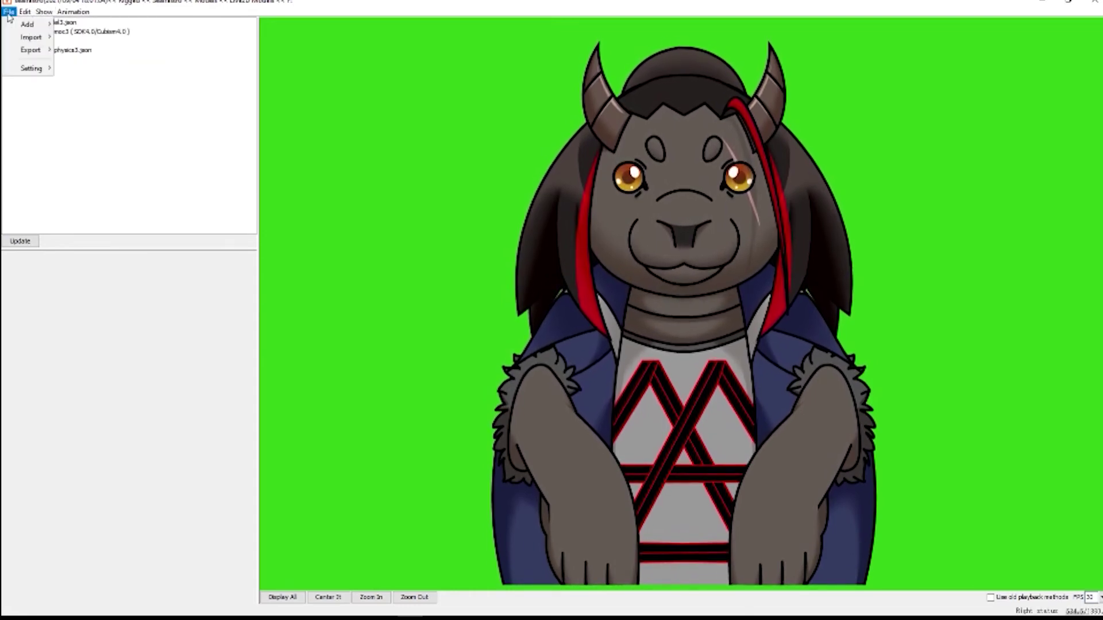
{"action": "left_click", "coordinate": [81, 24]}
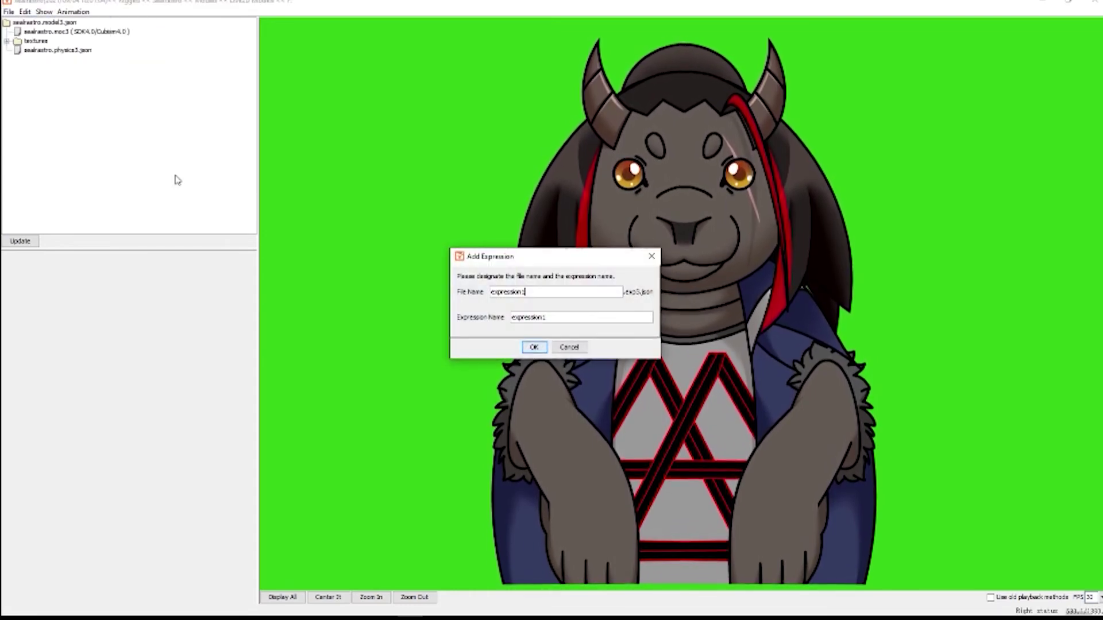
{"action": "double_click", "coordinate": [506, 293]}
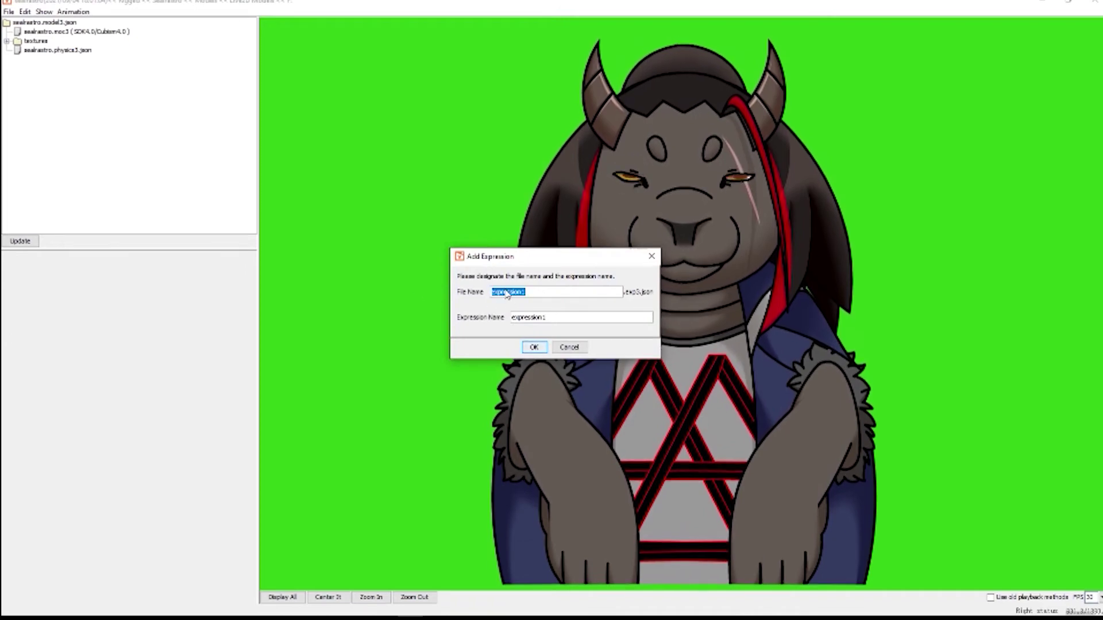
{"action": "type", "text": "Whe"}
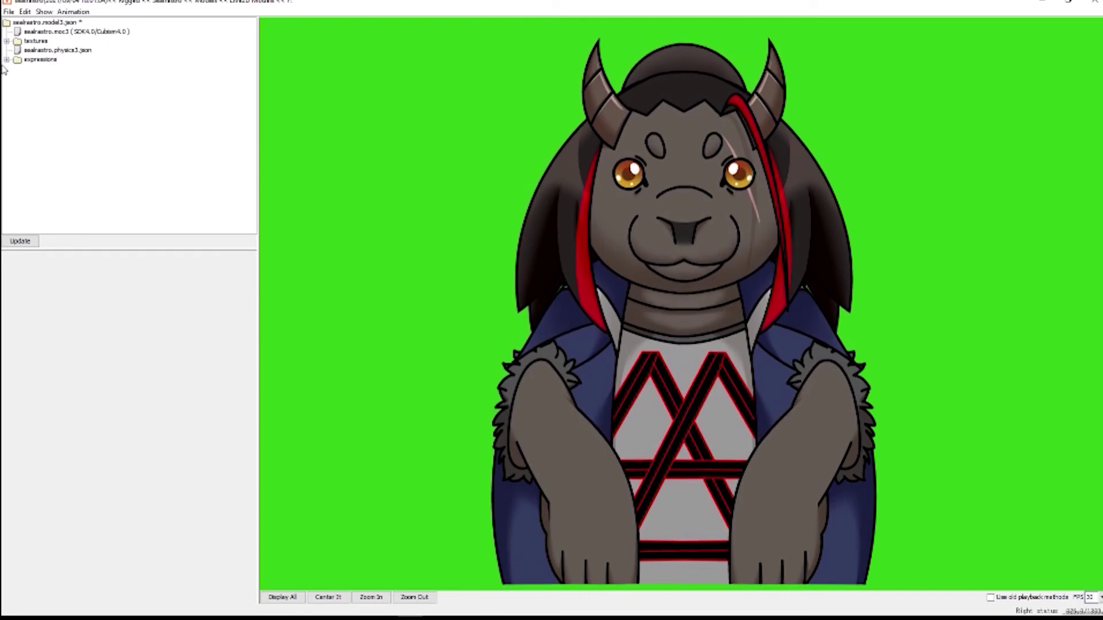
{"action": "left_click", "coordinate": [45, 70]}
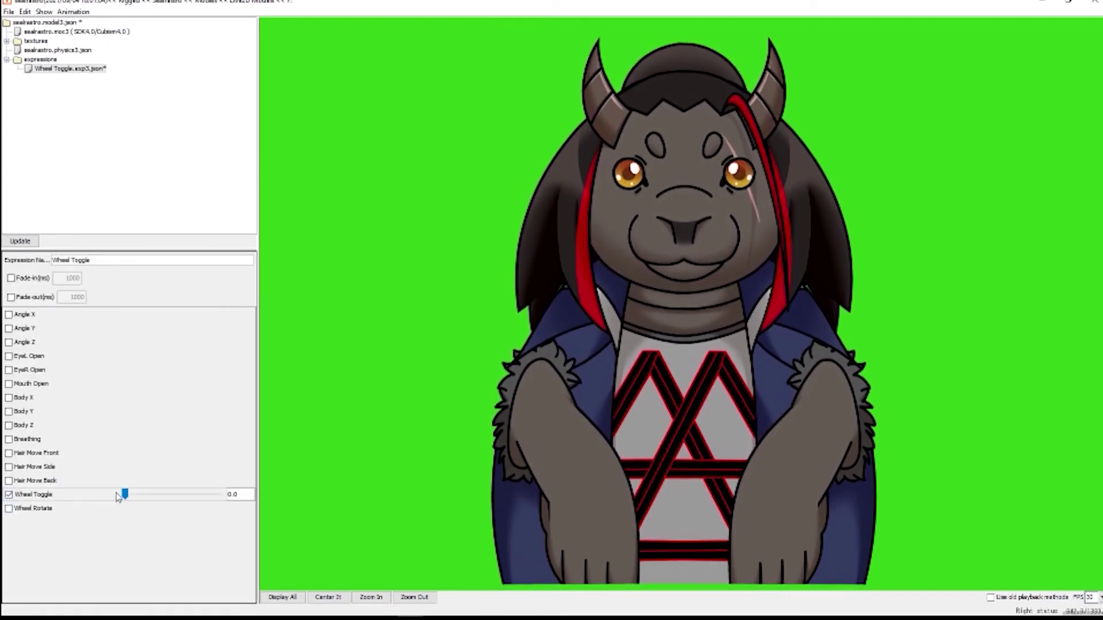
{"action": "left_click", "coordinate": [222, 495]}
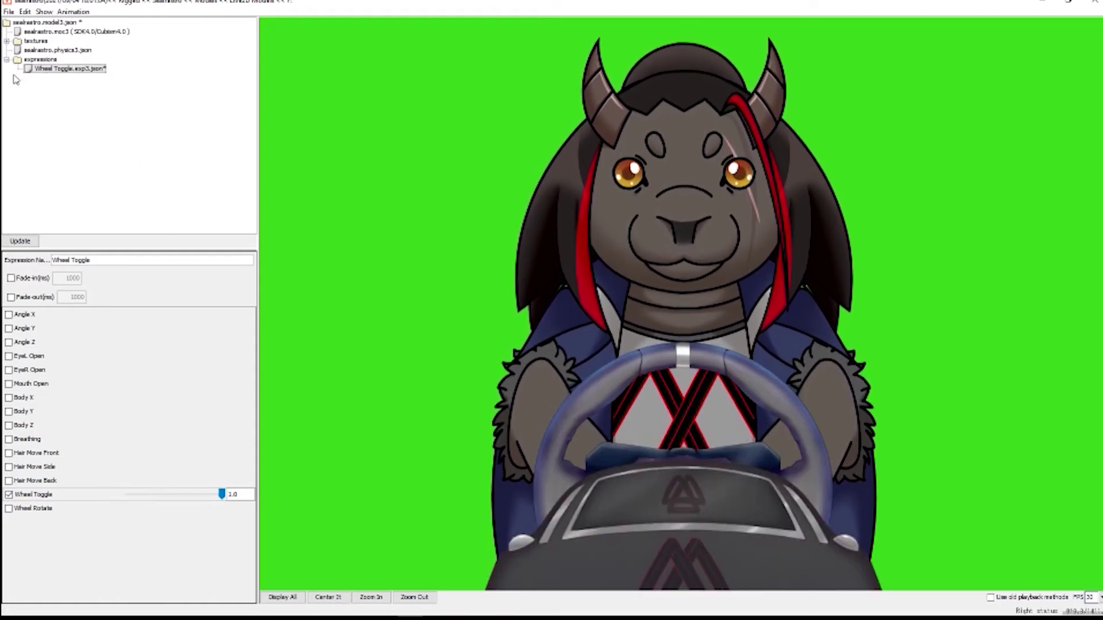
- Add an expression named Wheel Left and enable its Wheel Rotate parameter with a value of -30.0
{"action": "left_click", "coordinate": [15, 16]}
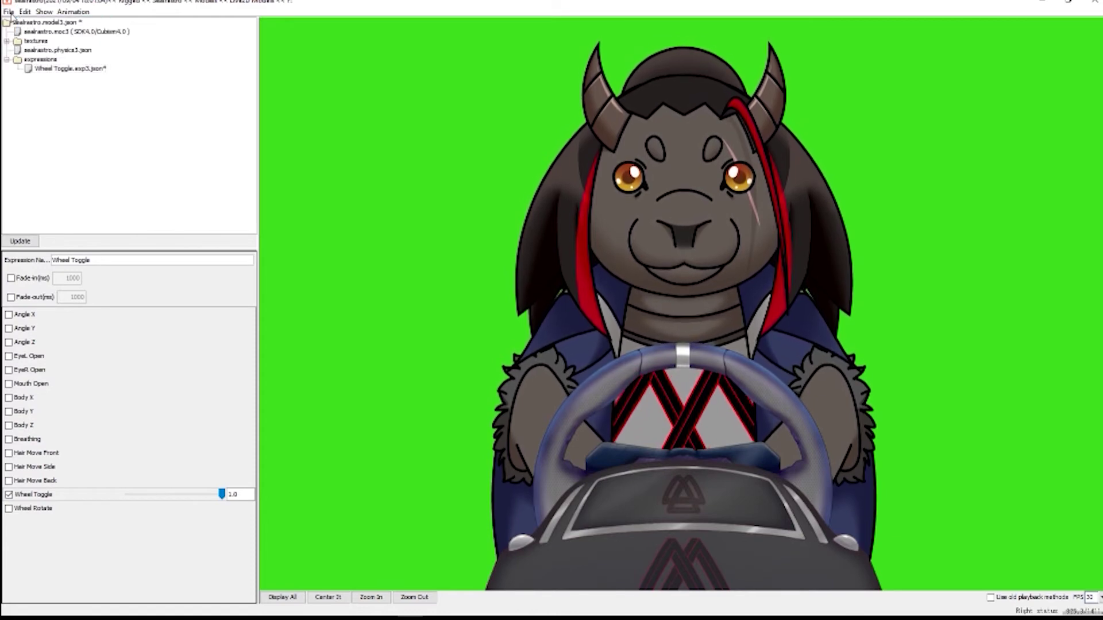
{"action": "left_click", "coordinate": [71, 26]}
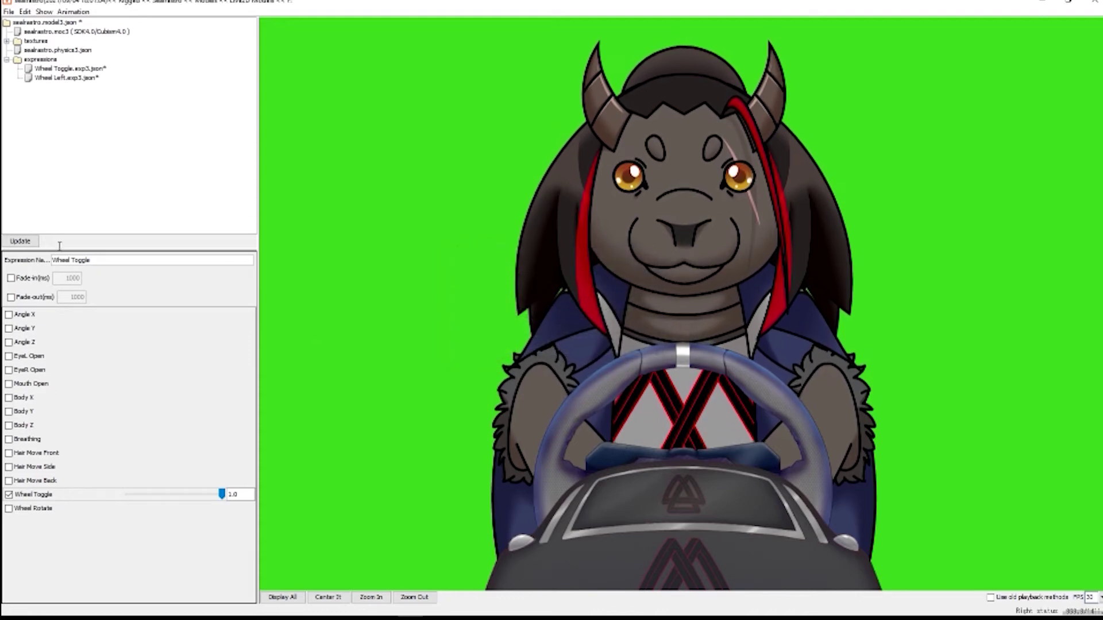
{"action": "left_click", "coordinate": [47, 80]}
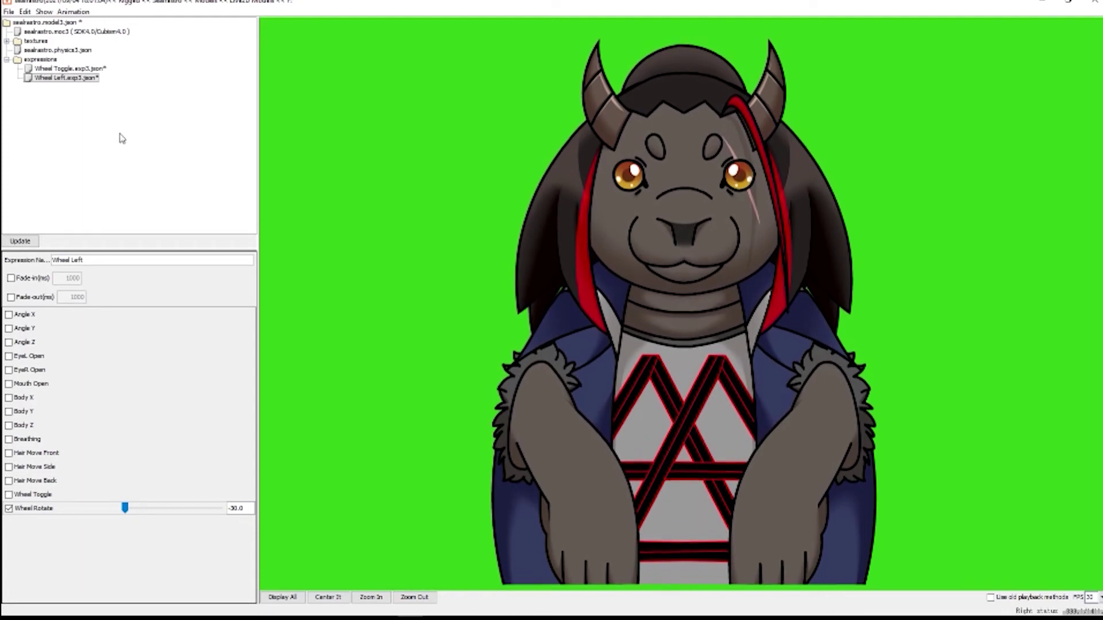
{"action": "left_click", "coordinate": [70, 68]}
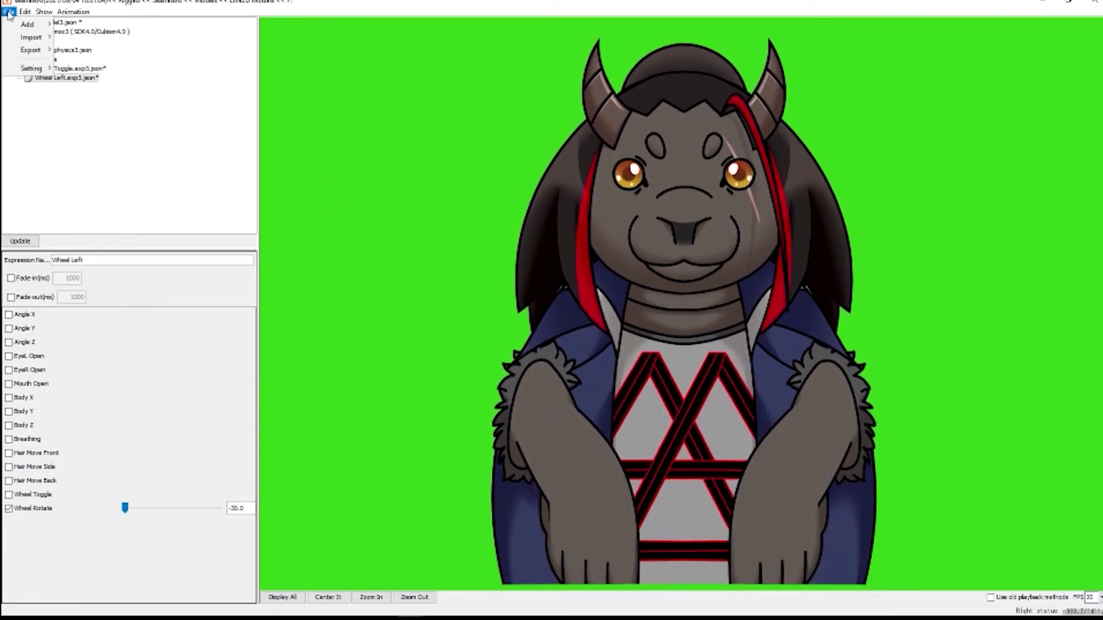
- Add an expression named Wheel Right and enable its Wheel Rotate parameter with a value of 30.0
{"action": "mouse_move", "coordinate": [29, 24]}
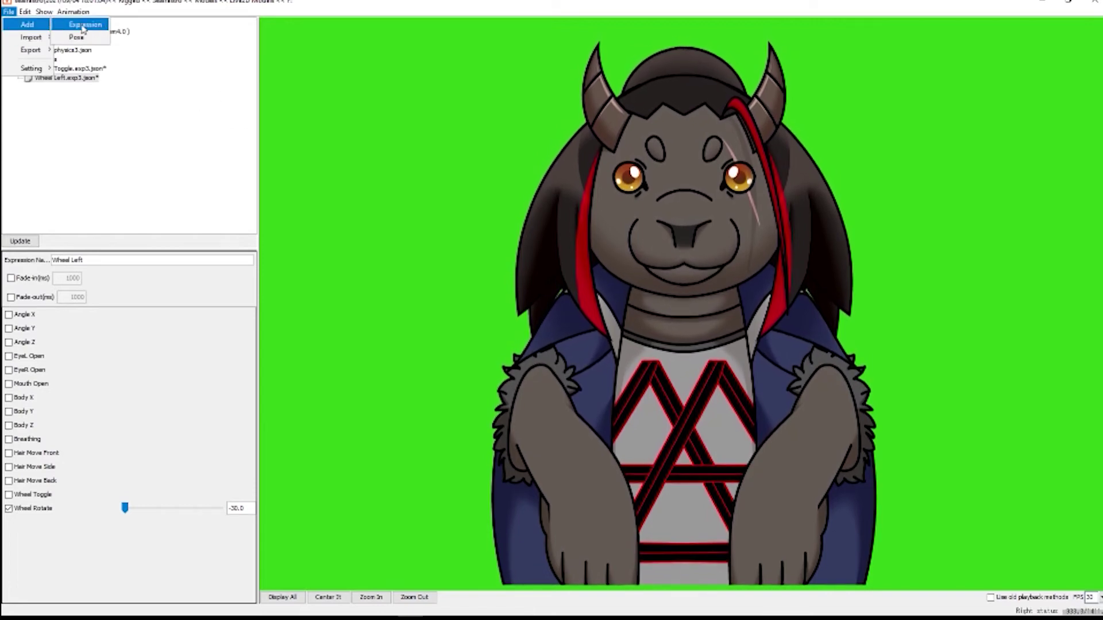
{"action": "left_click", "coordinate": [84, 26]}
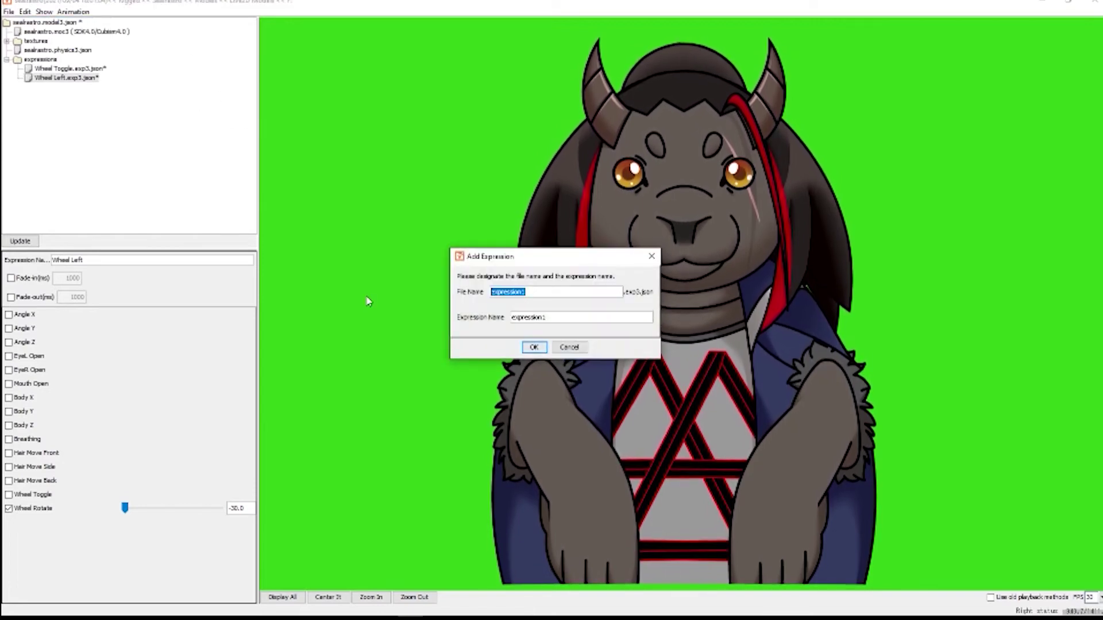
{"action": "type", "text": "Wheel"}
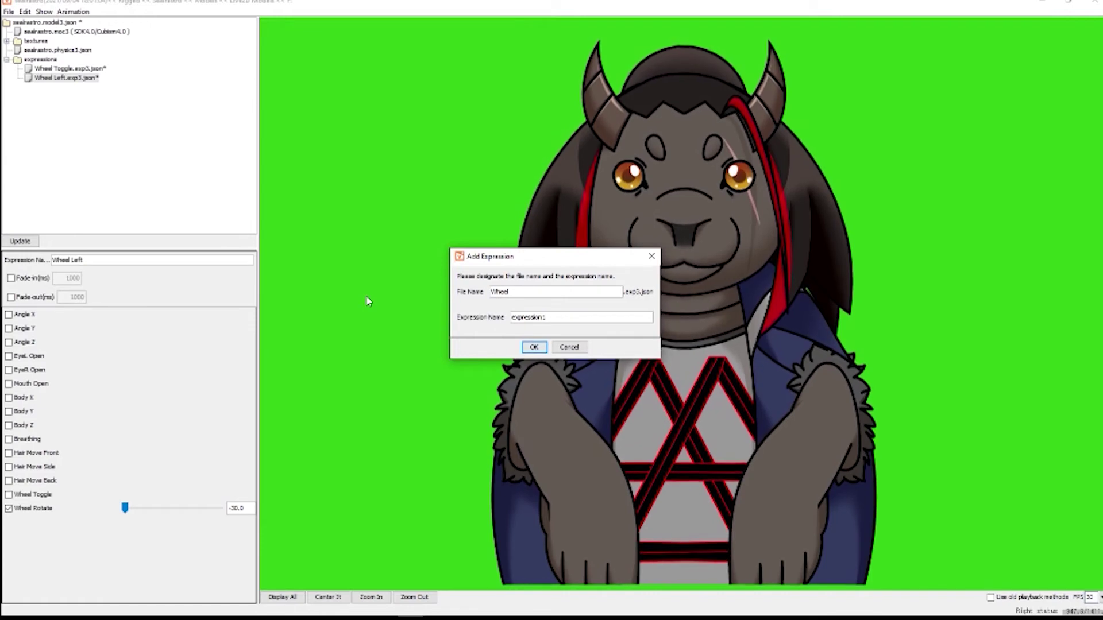
{"action": "key", "text": "shift+Tab"}
{"action": "type", "text": "Right"}
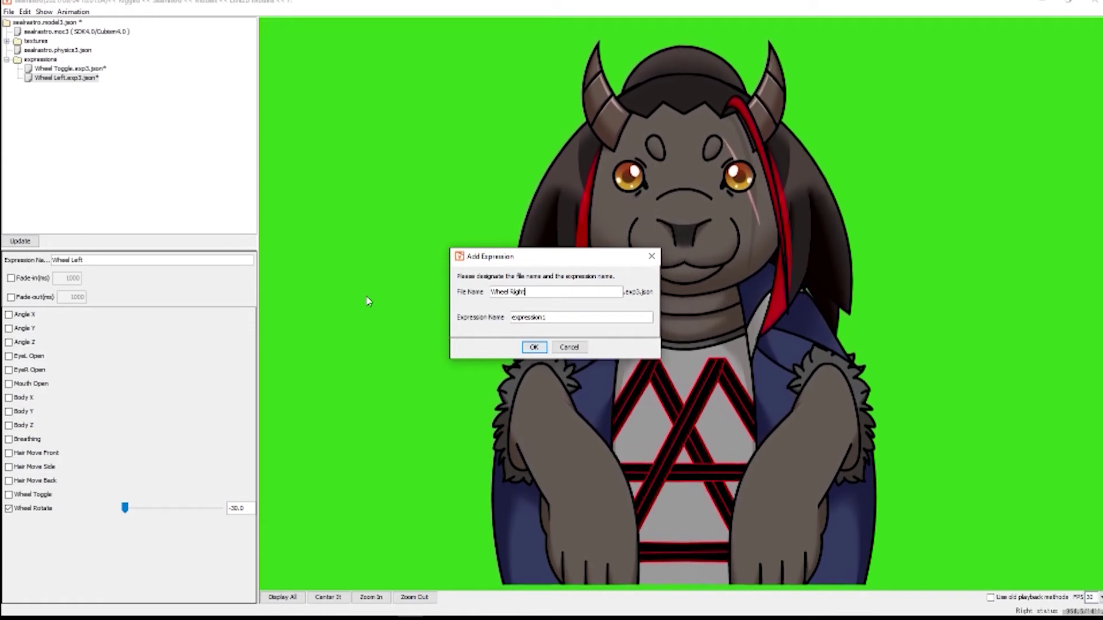
{"action": "type", "text": "Wheel"}
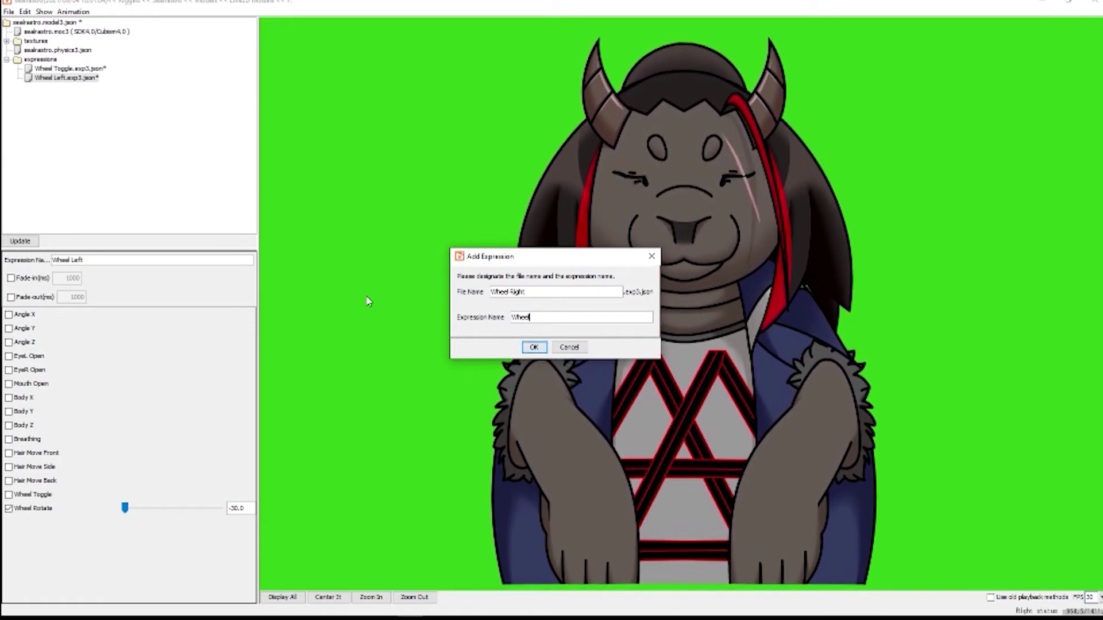
{"action": "type", "text": " Right"}
{"action": "key", "text": "Return"}
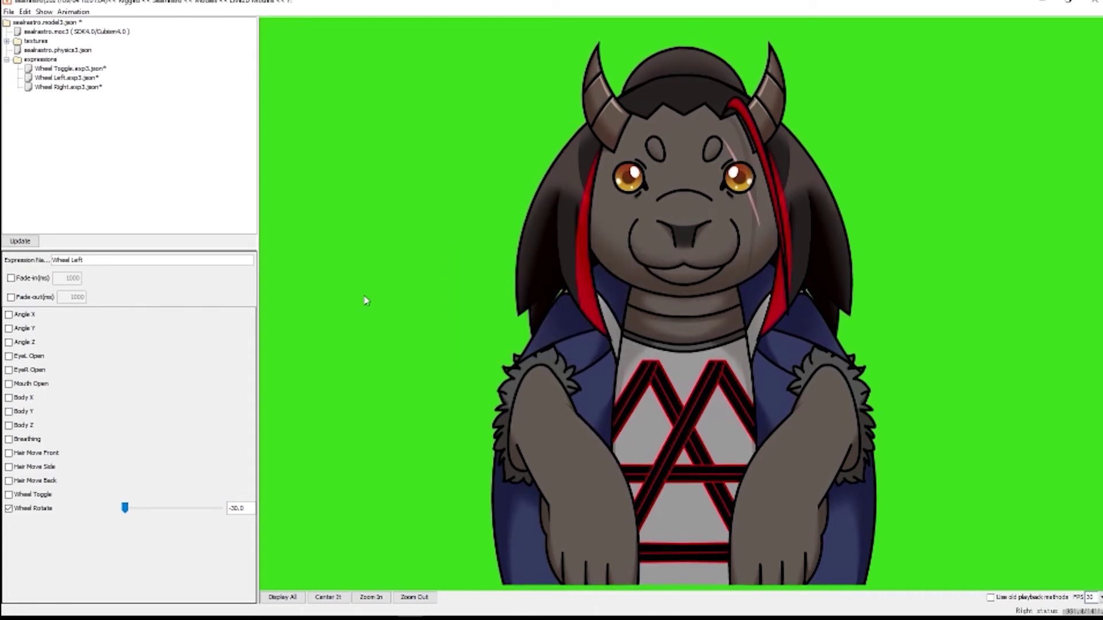
{"action": "left_click", "coordinate": [49, 87]}
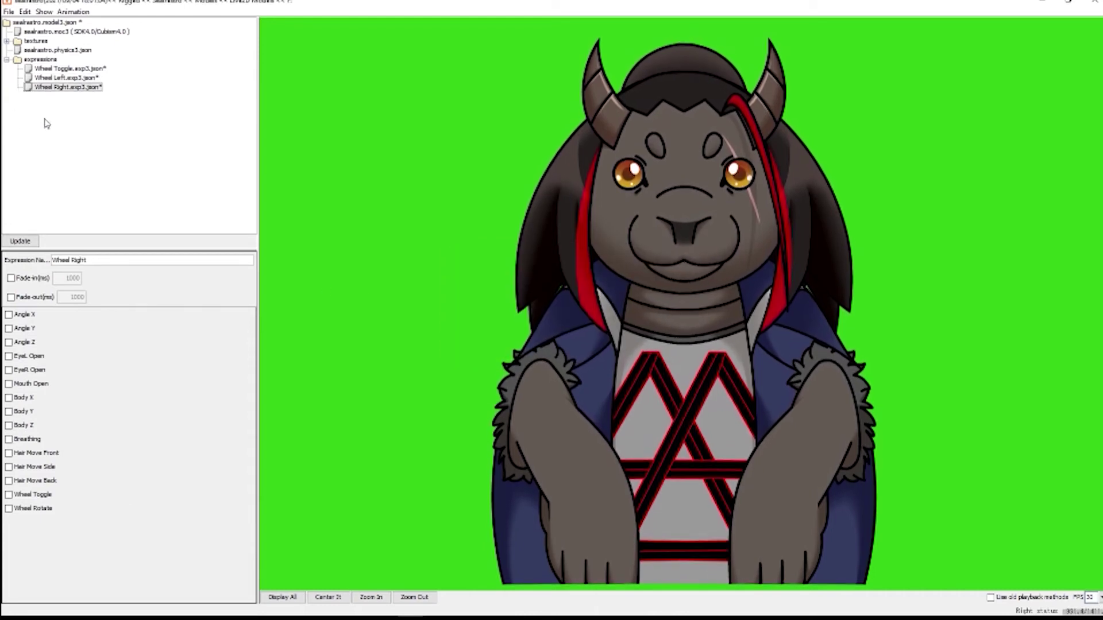
{"action": "left_click", "coordinate": [20, 513]}
{"action": "left_click_drag", "start_coordinate": [173, 509], "coordinate": [283, 517]}
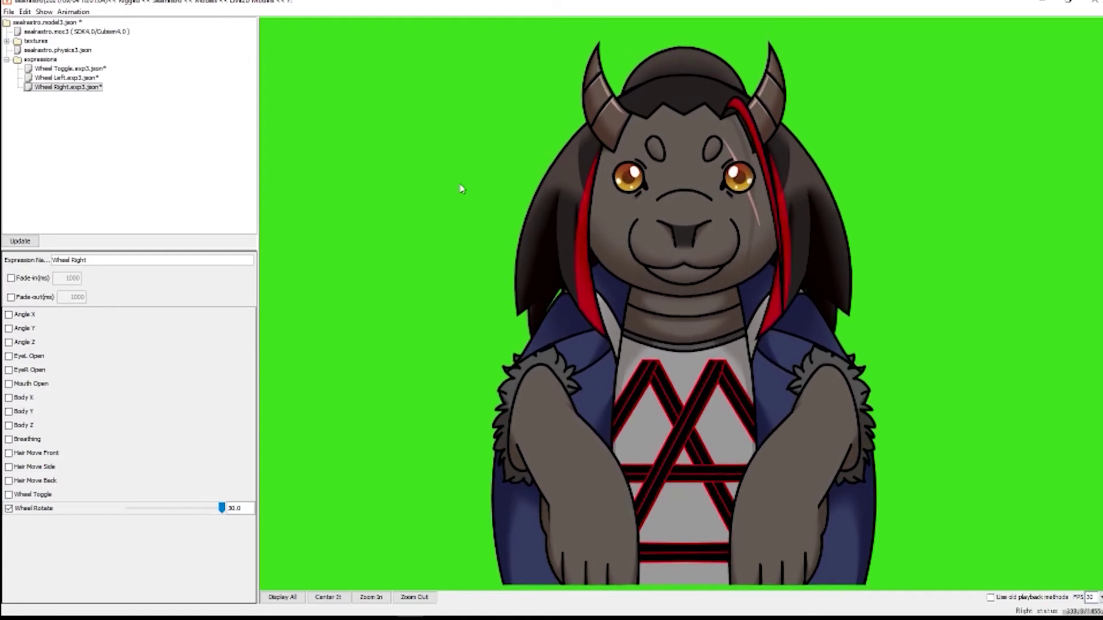
- Save sealrastro.model3.json in the Rigged folder together with the related Wheel Toggle, Wheel Left and Wheel Right expression files
{"action": "key", "text": "ctrl+s"}
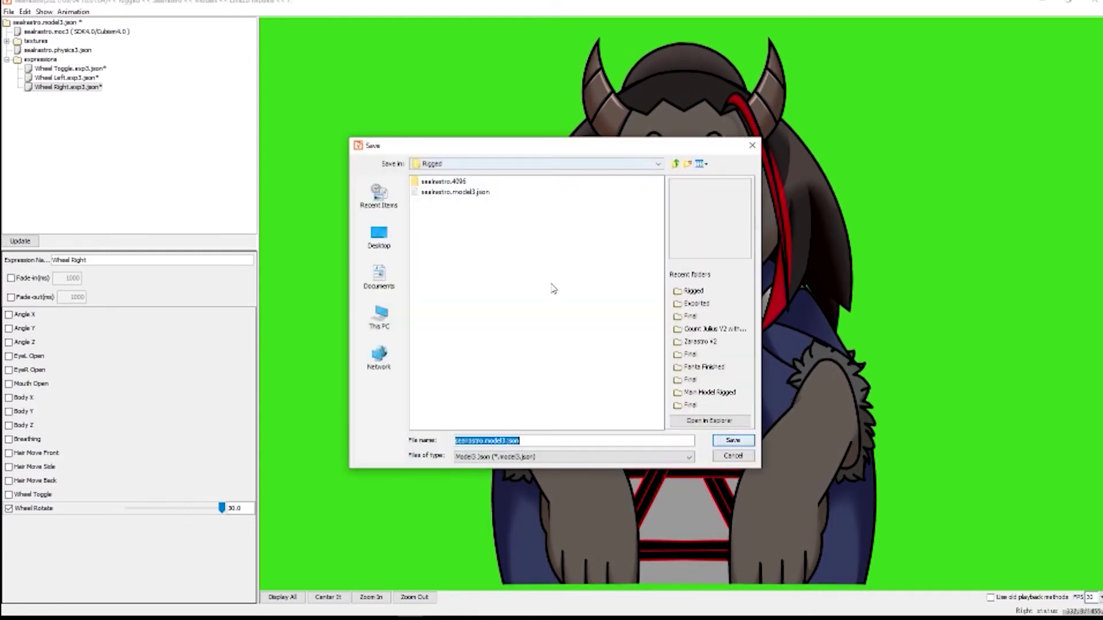
{"action": "left_click", "coordinate": [733, 441]}
{"action": "left_click", "coordinate": [508, 339]}
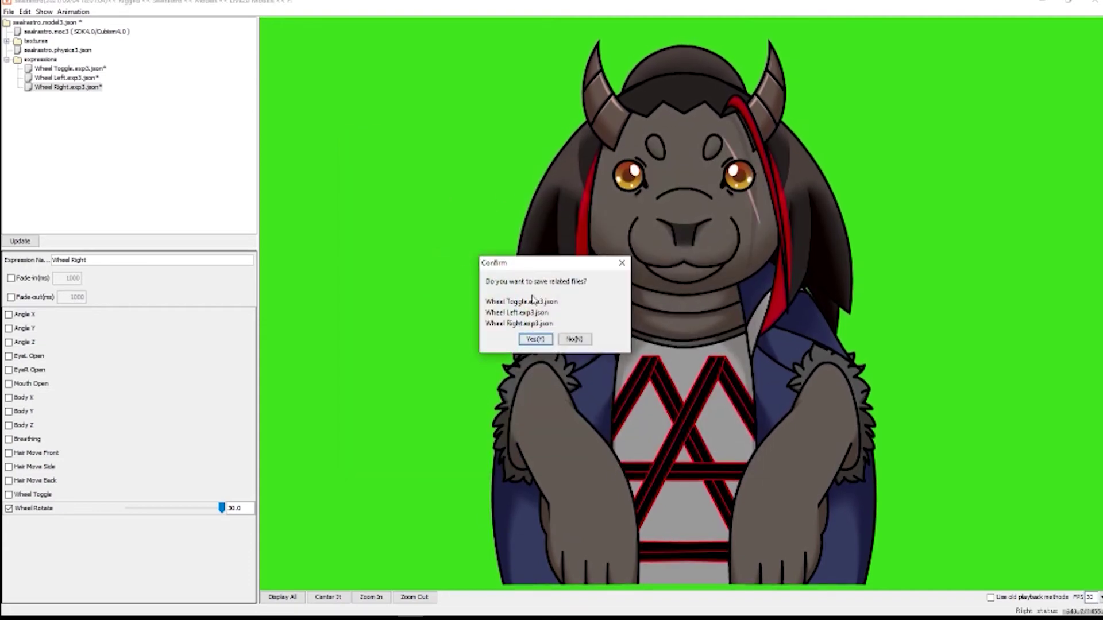
{"action": "left_click", "coordinate": [539, 341]}
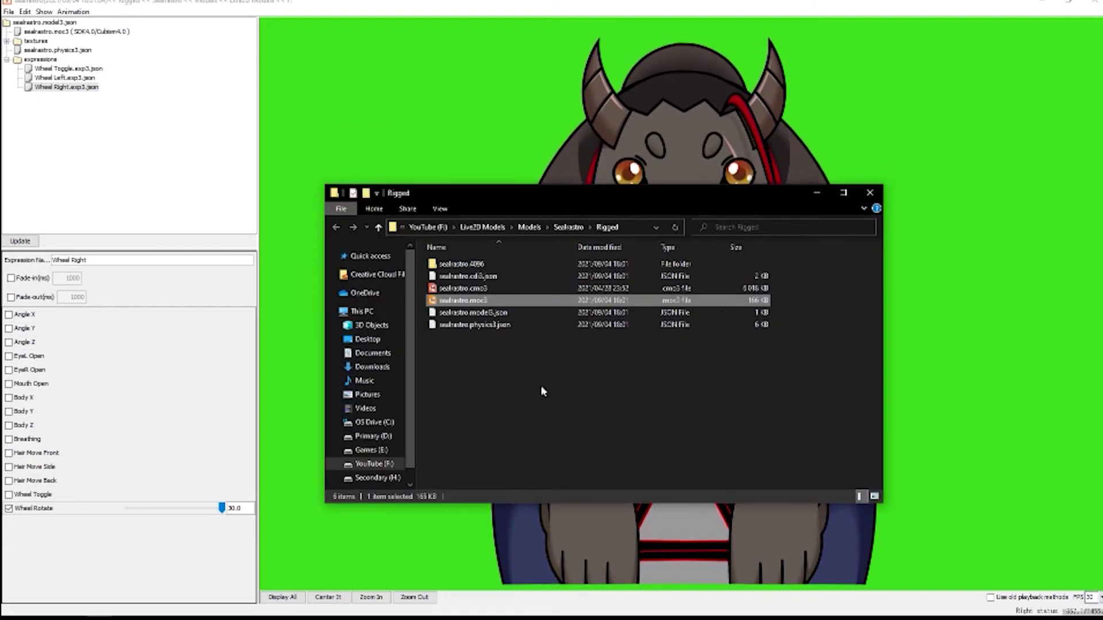
- Close Cubism Viewer, then switch to VTube Studio and show its interface
{"action": "left_click", "coordinate": [870, 192]}
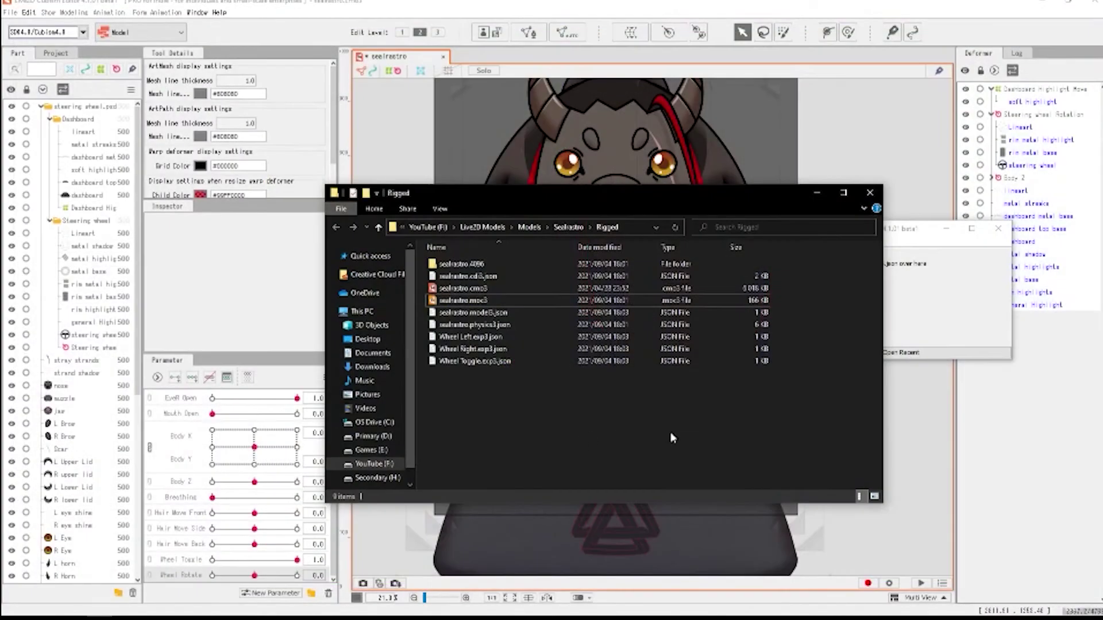
{"action": "left_click", "coordinate": [918, 302]}
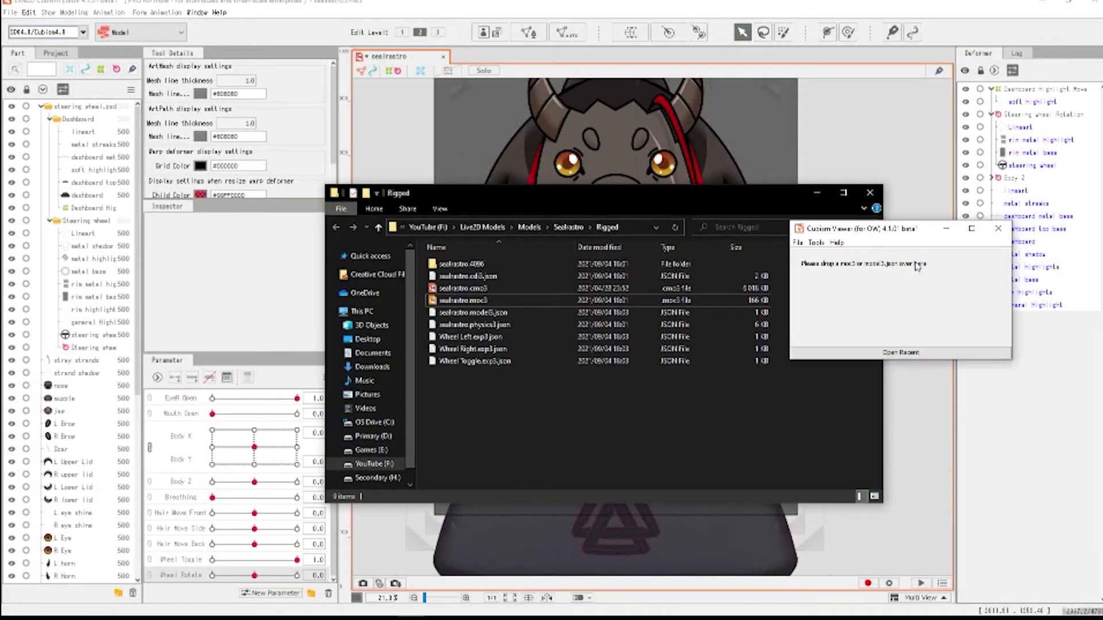
{"action": "left_click", "coordinate": [998, 228]}
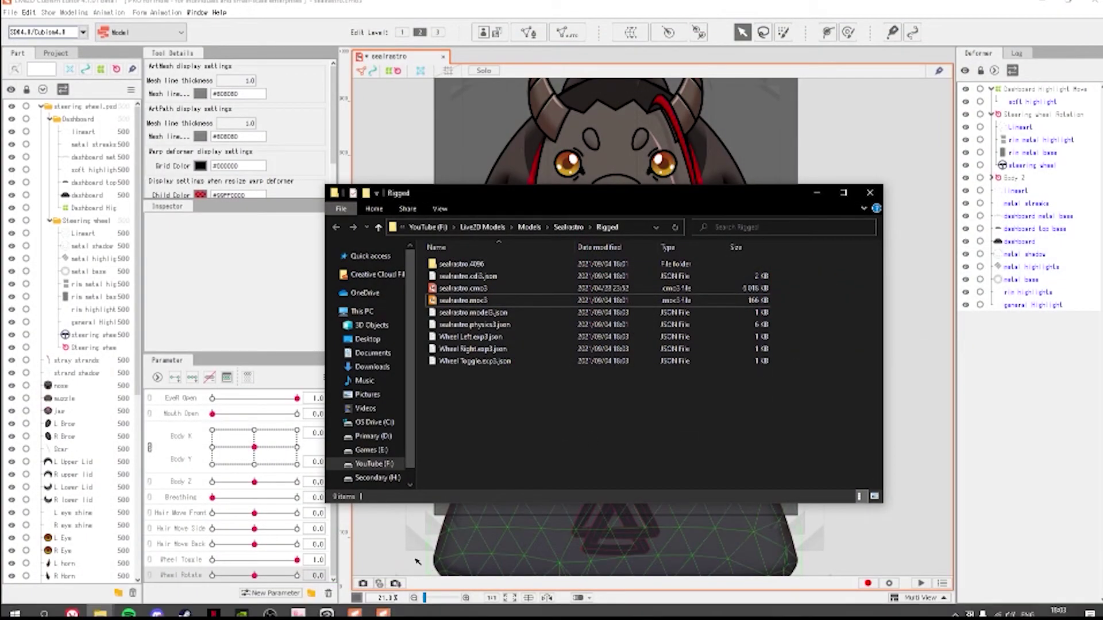
{"action": "left_click", "coordinate": [304, 607]}
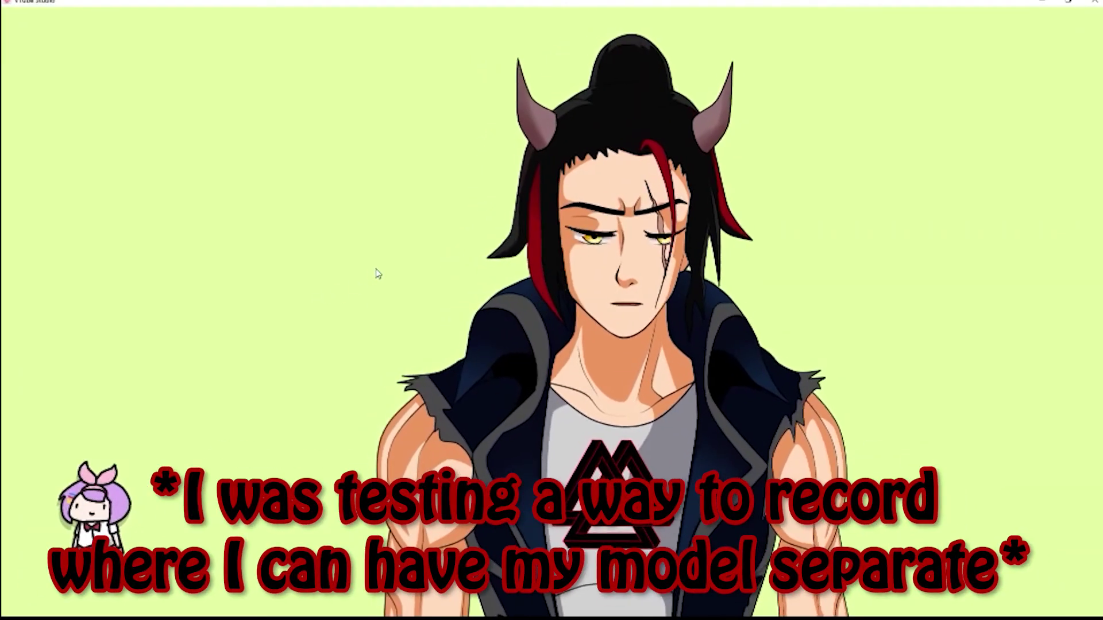
{"action": "double_click", "coordinate": [93, 296]}
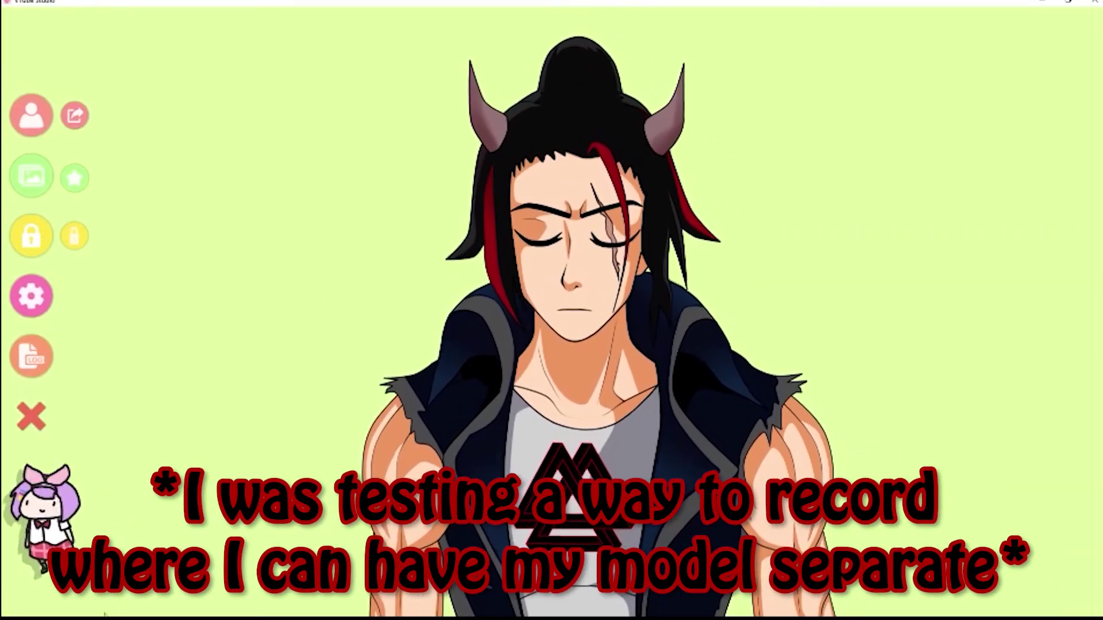
- Copy everything in the Rigged folder except sealrastro.cmo3
{"action": "key", "text": "alt+Tab"}
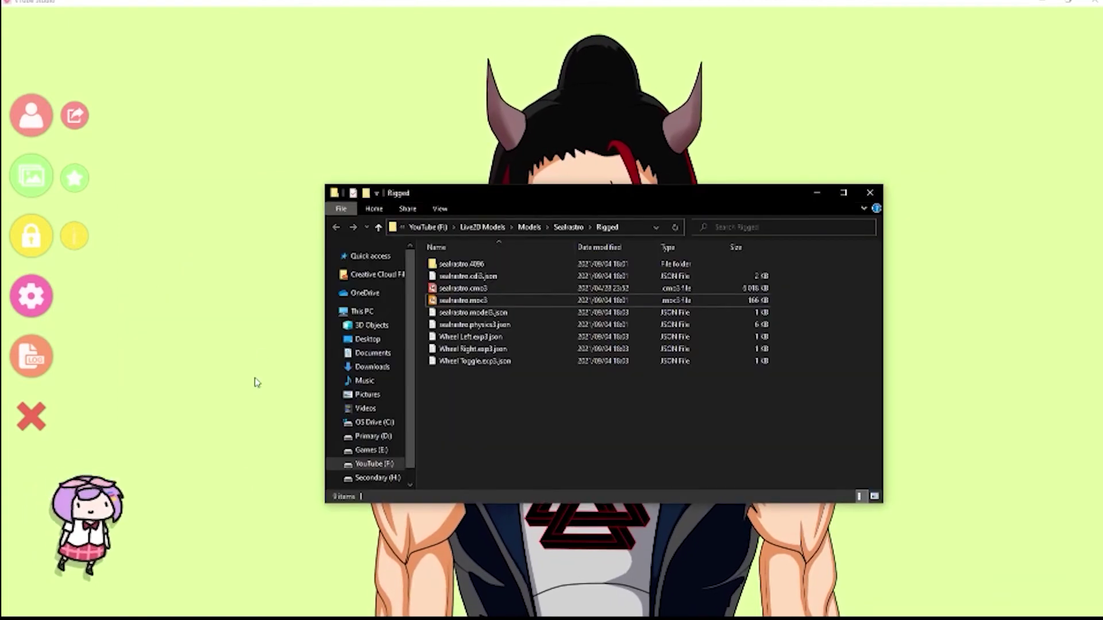
{"action": "left_click_drag", "start_coordinate": [519, 422], "coordinate": [471, 261]}
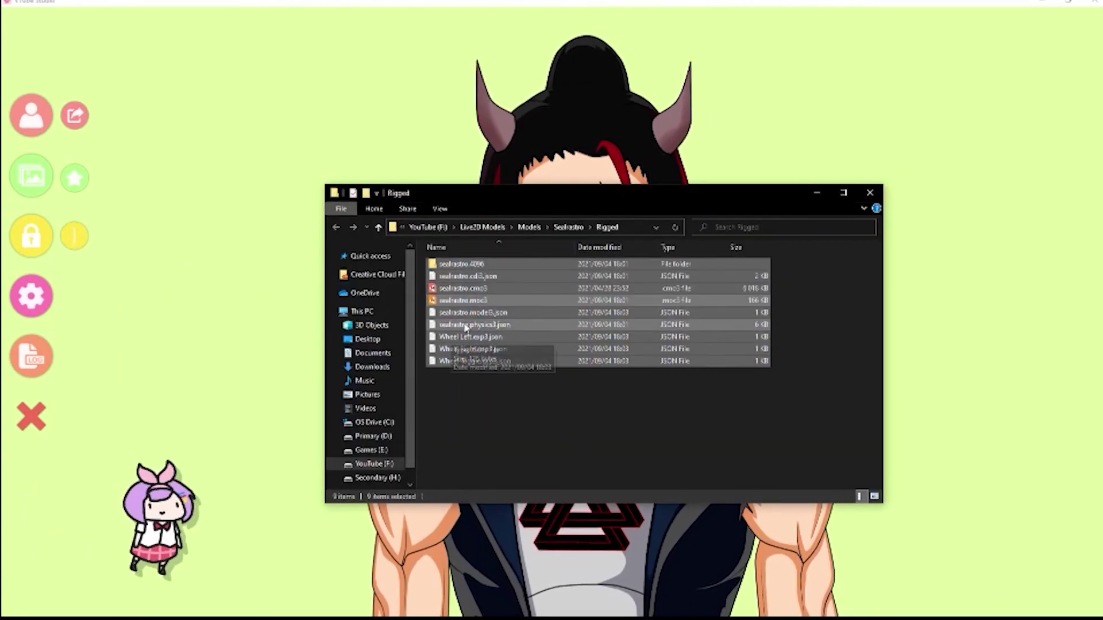
{"action": "left_click", "coordinate": [468, 289], "text": "ctrl"}
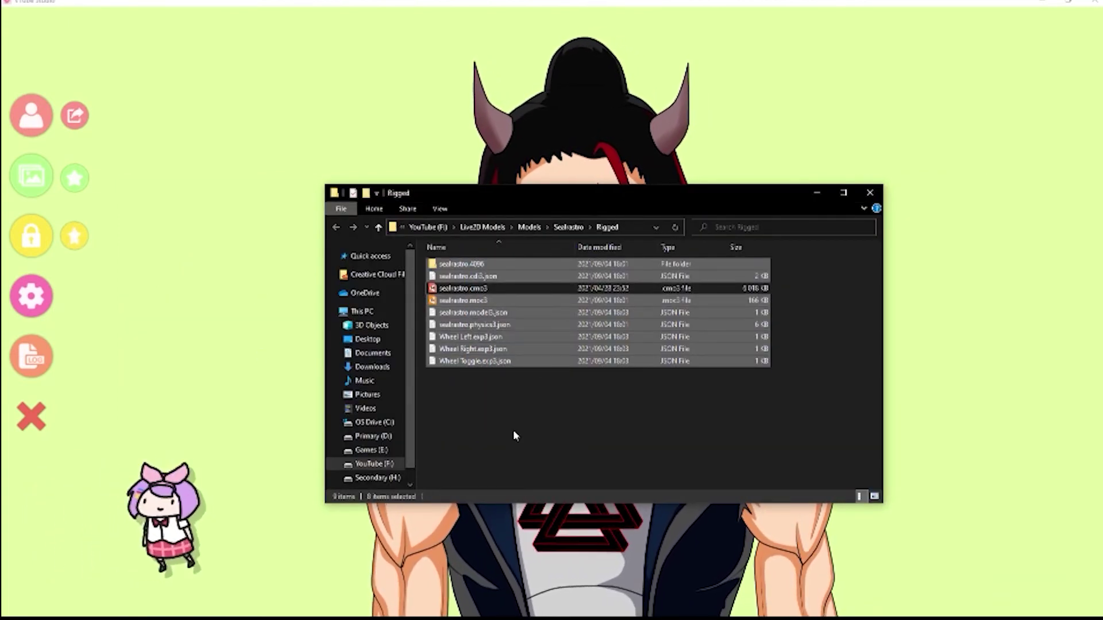
{"action": "left_click", "coordinate": [513, 417]}
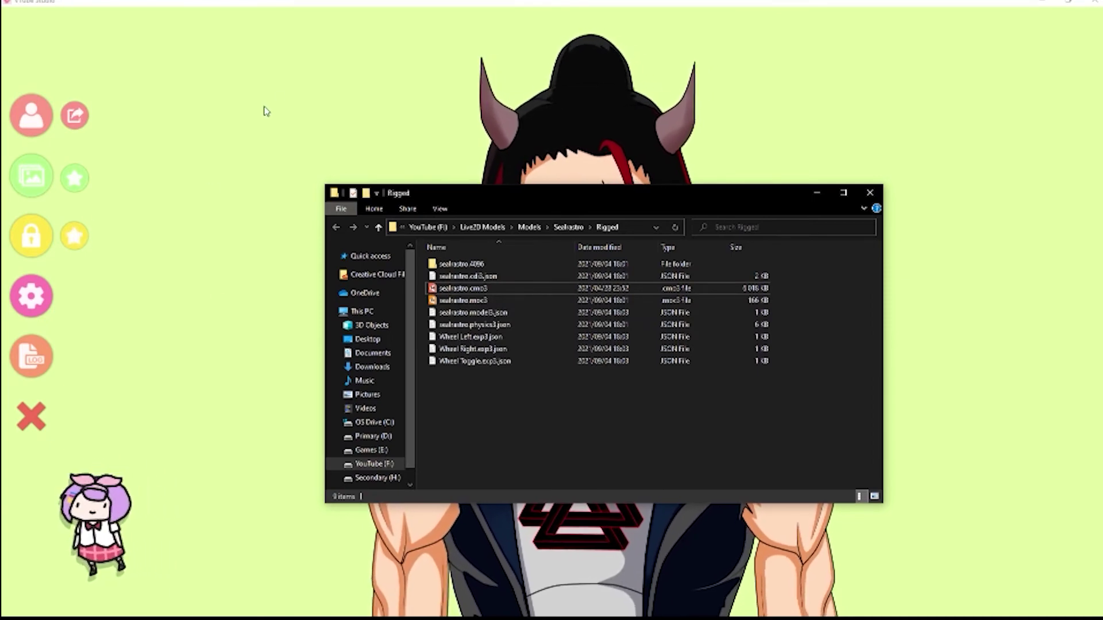
- Open the Live2DModels folder through VTube Studio's option for importing your own model
{"action": "left_click", "coordinate": [148, 125]}
{"action": "left_click", "coordinate": [35, 117]}
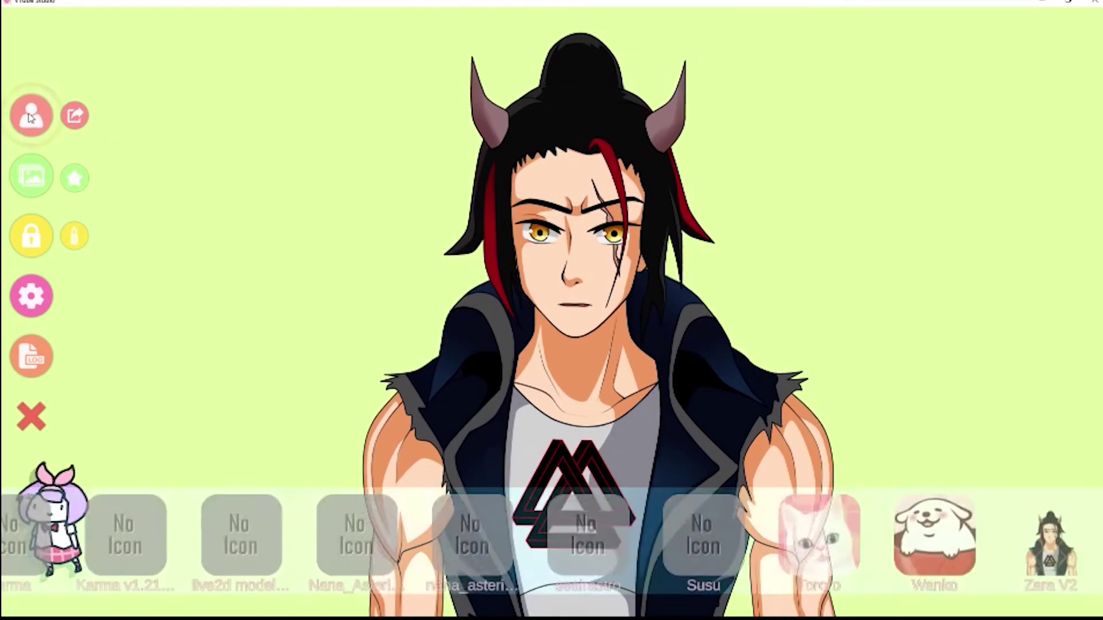
{"action": "scroll", "coordinate": [128, 499], "scroll_direction": "up", "scroll_amount": 6}
{"action": "scroll", "coordinate": [127, 500], "scroll_direction": "up", "scroll_amount": 9}
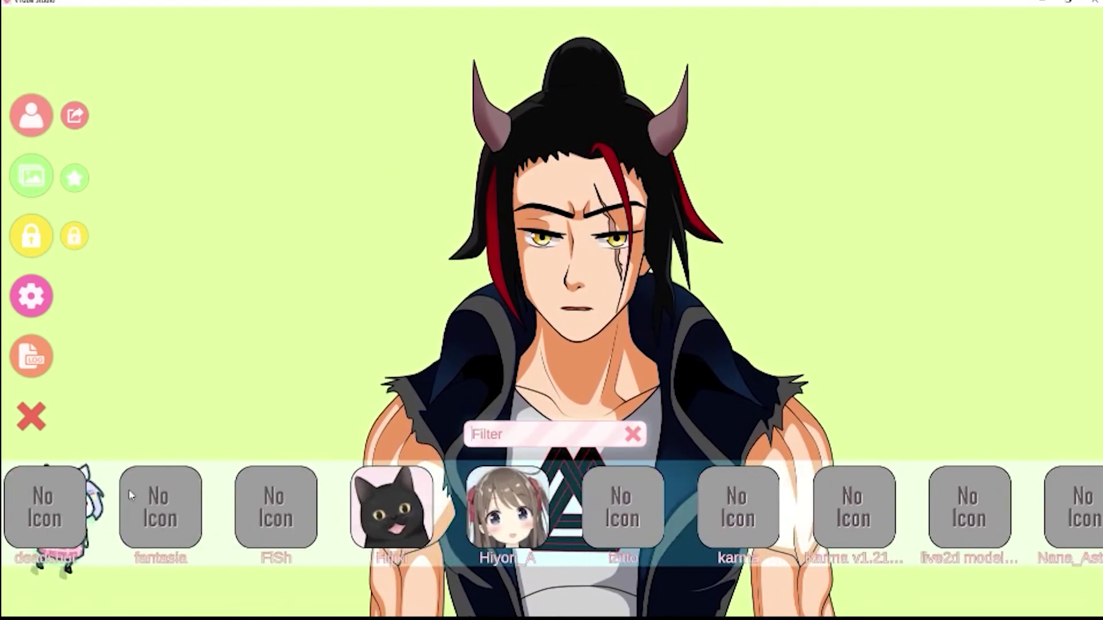
{"action": "left_click", "coordinate": [114, 488]}
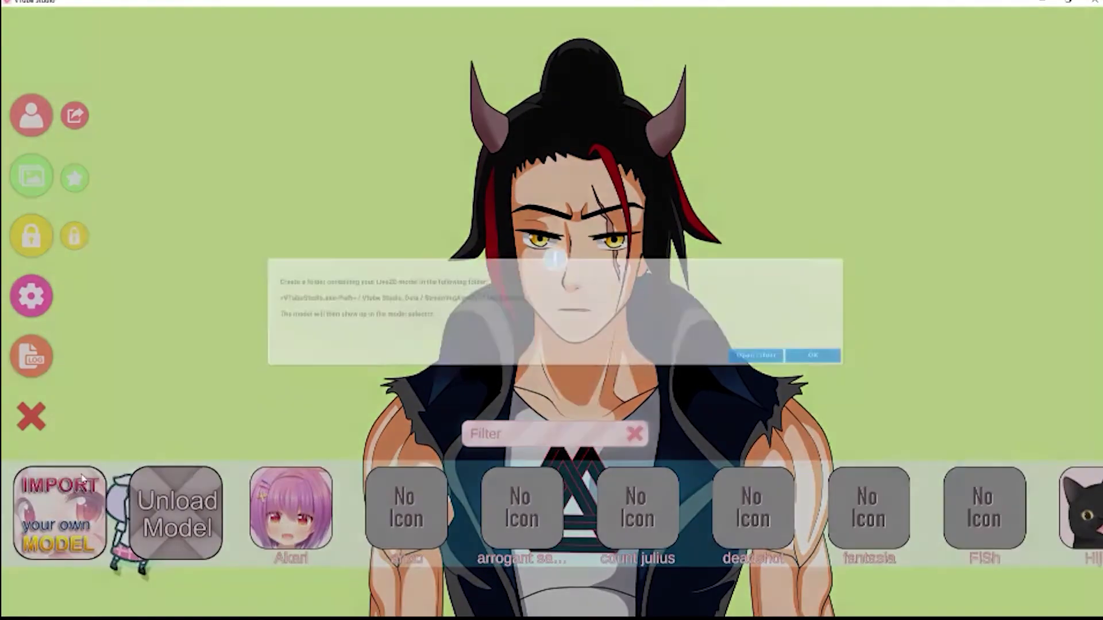
{"action": "left_click", "coordinate": [917, 390]}
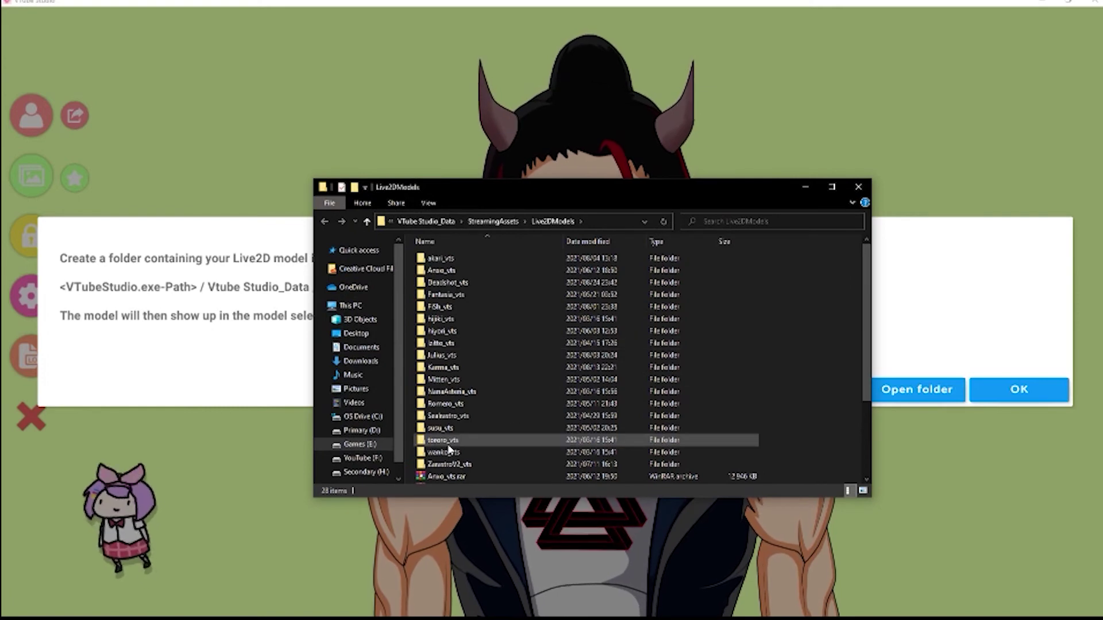
- Paste the copied files into the Sealrastro_vts folder, replacing those with the same names, and dismiss the import instructions
{"action": "double_click", "coordinate": [455, 415]}
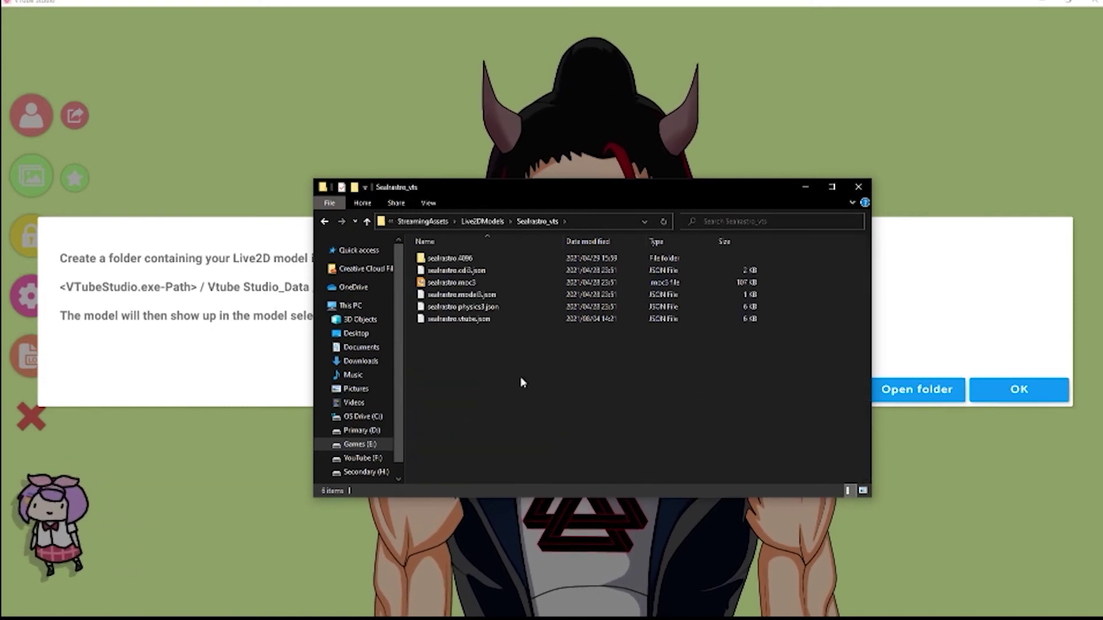
{"action": "key", "text": "ctrl+v"}
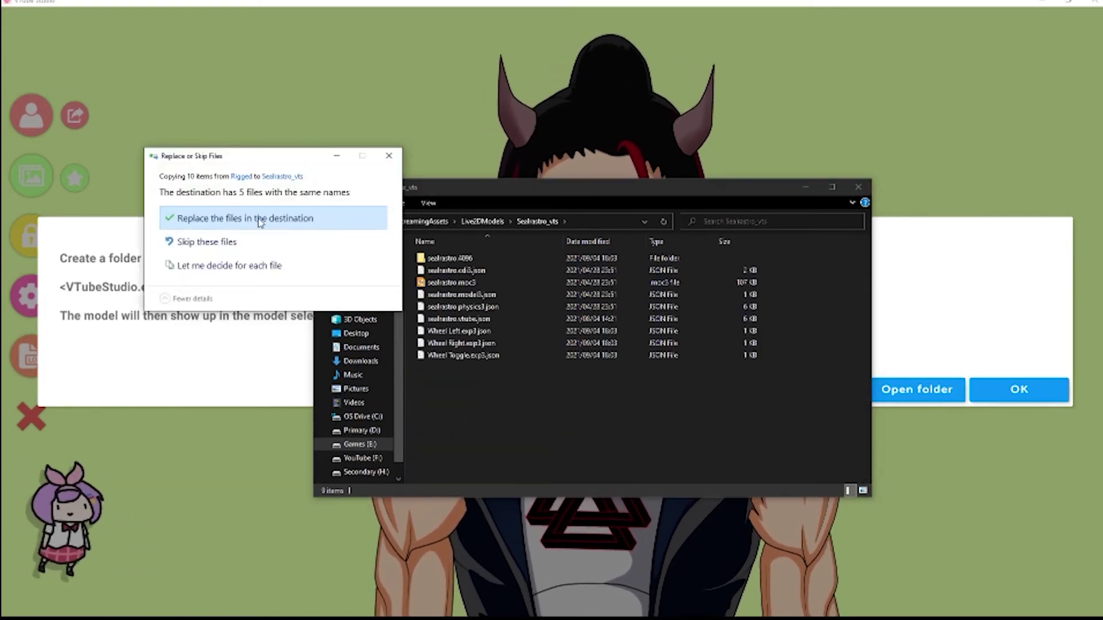
{"action": "left_click", "coordinate": [298, 218]}
{"action": "left_click", "coordinate": [491, 404]}
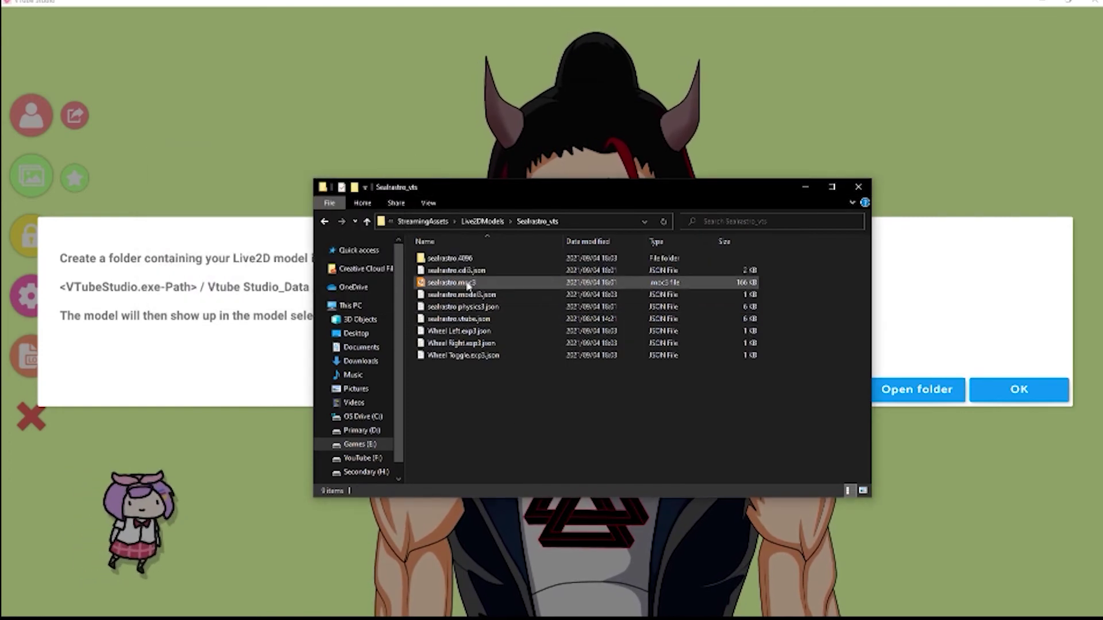
{"action": "left_click", "coordinate": [977, 291]}
{"action": "left_click", "coordinate": [1021, 391]}
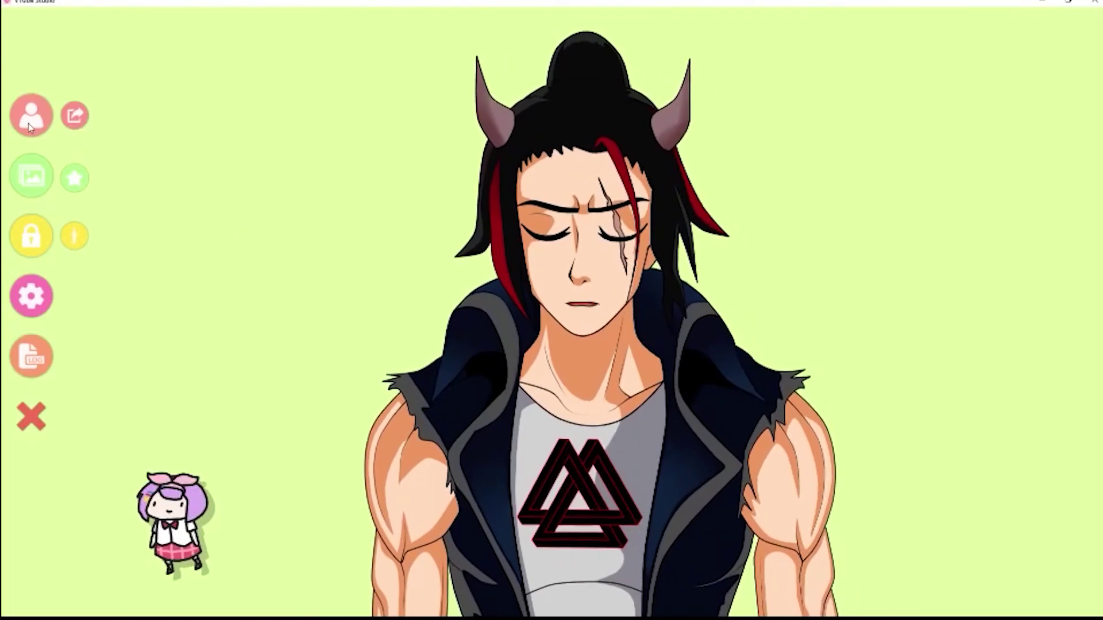
- Load the sealrastro model and scale it down so its head and upper body fit in view
{"action": "left_click", "coordinate": [31, 115]}
{"action": "scroll", "coordinate": [689, 527], "scroll_direction": "down", "scroll_amount": 10}
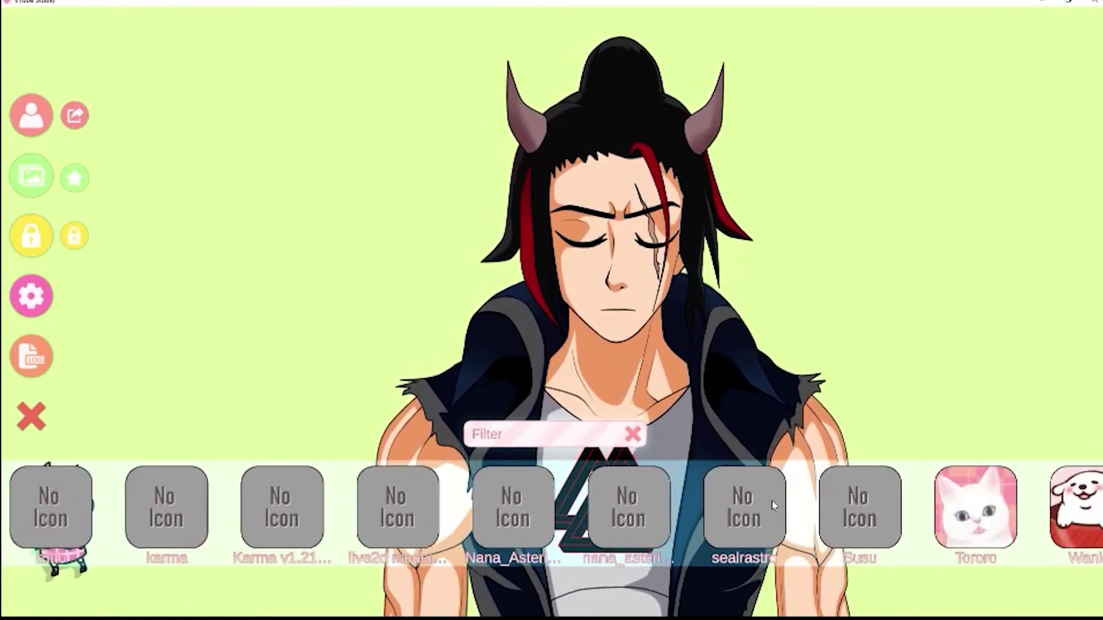
{"action": "left_click", "coordinate": [769, 505]}
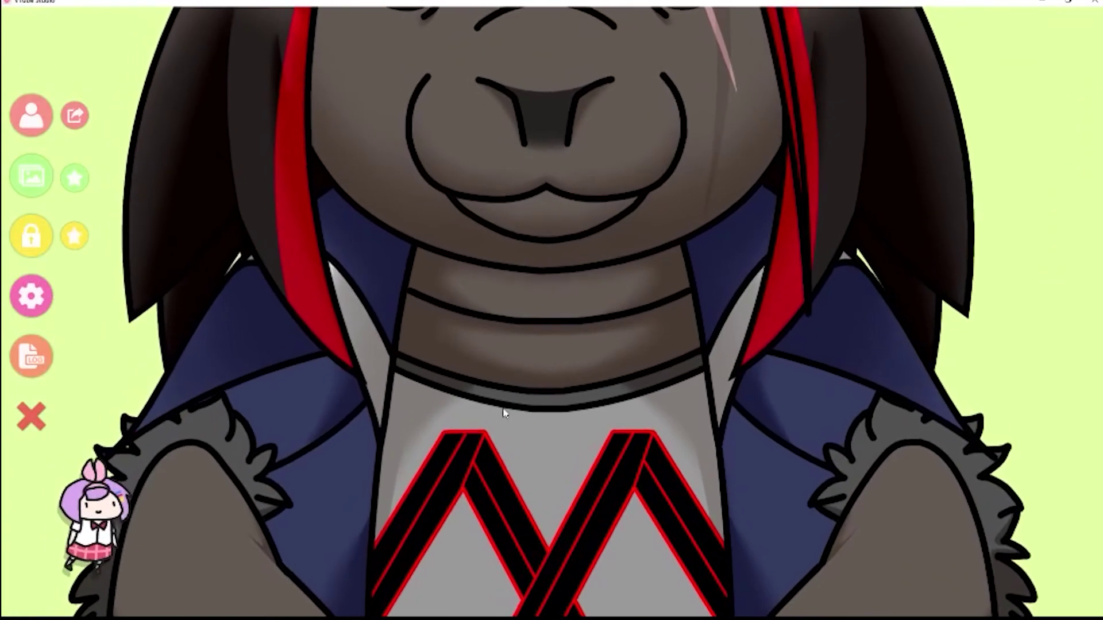
{"action": "scroll", "coordinate": [555, 383], "scroll_direction": "down", "scroll_amount": 5}
{"action": "scroll", "coordinate": [539, 312], "scroll_direction": "up", "scroll_amount": 5}
{"action": "scroll", "coordinate": [539, 316], "scroll_direction": "down", "scroll_amount": 3}
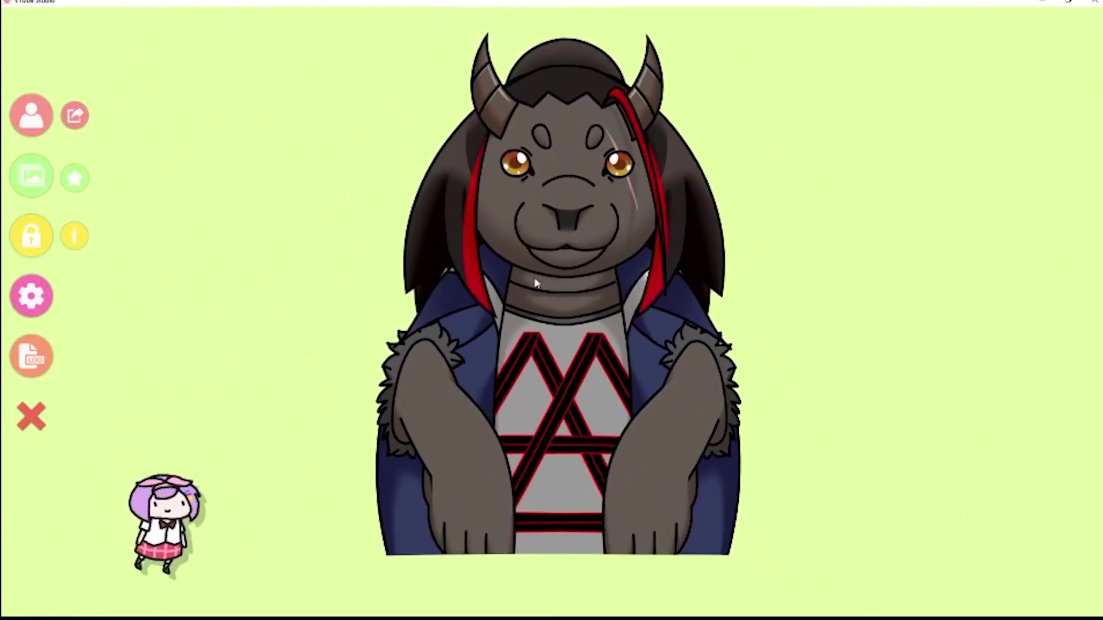
{"action": "scroll", "coordinate": [539, 321], "scroll_direction": "up", "scroll_amount": 1}
{"action": "scroll", "coordinate": [540, 340], "scroll_direction": "up", "scroll_amount": 3}
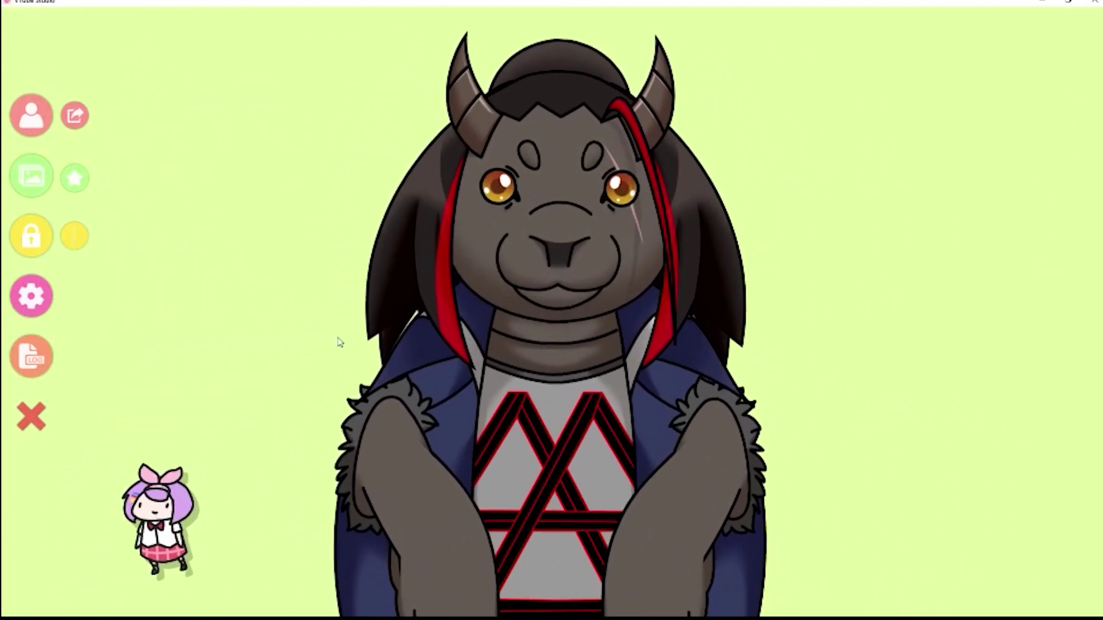
- Enable keyboard hotkeys in the hotkey settings and add a new hotkey for the model
{"action": "left_click", "coordinate": [45, 306]}
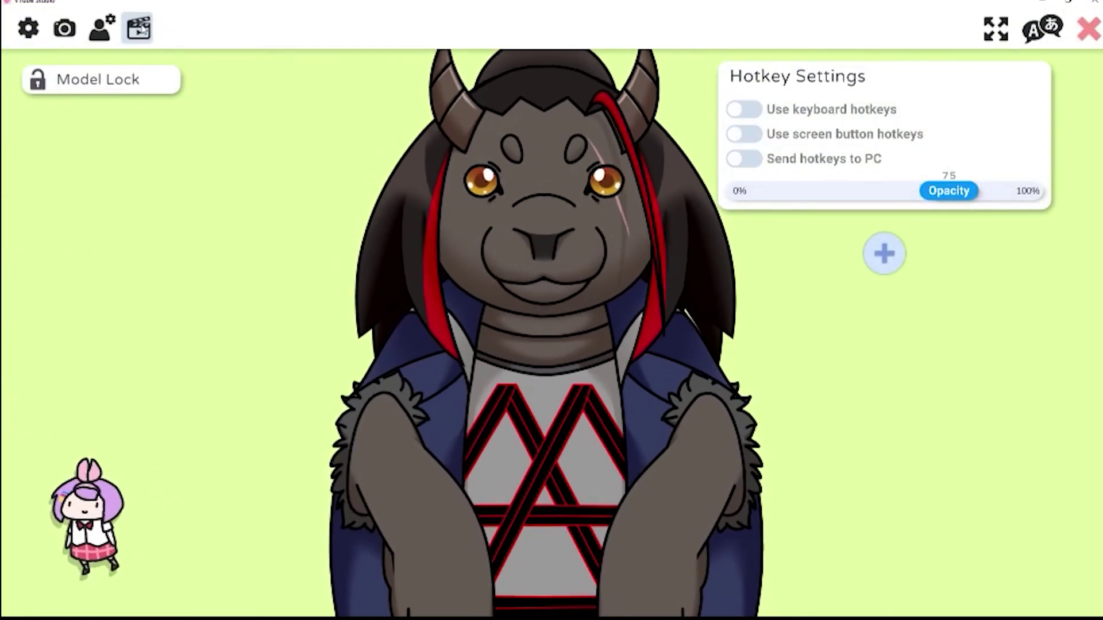
{"action": "left_click", "coordinate": [862, 109]}
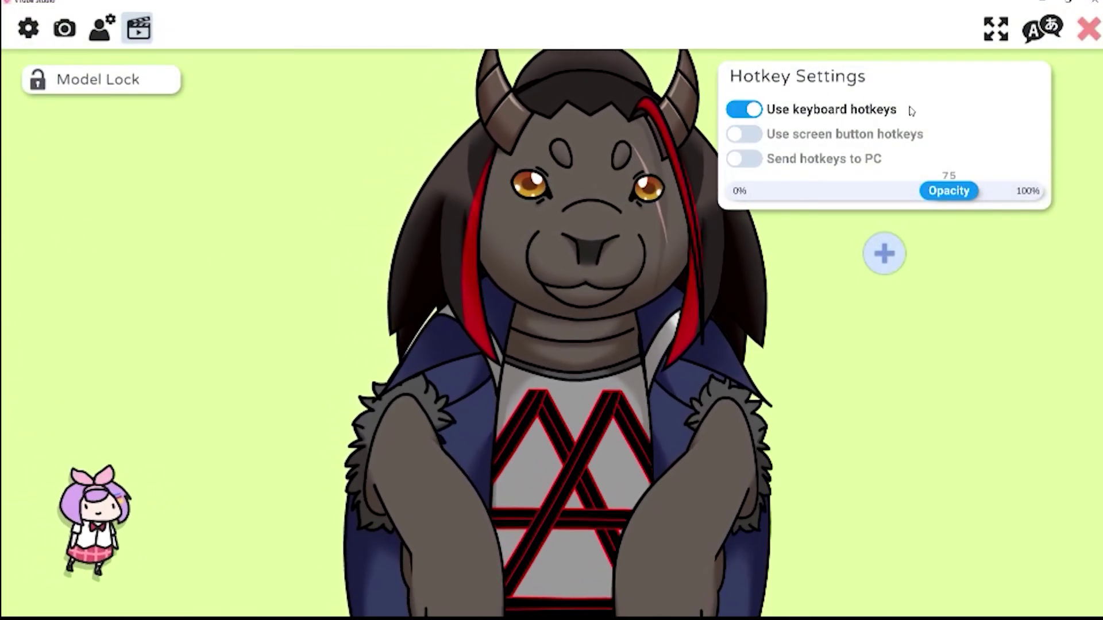
{"action": "left_click", "coordinate": [884, 253]}
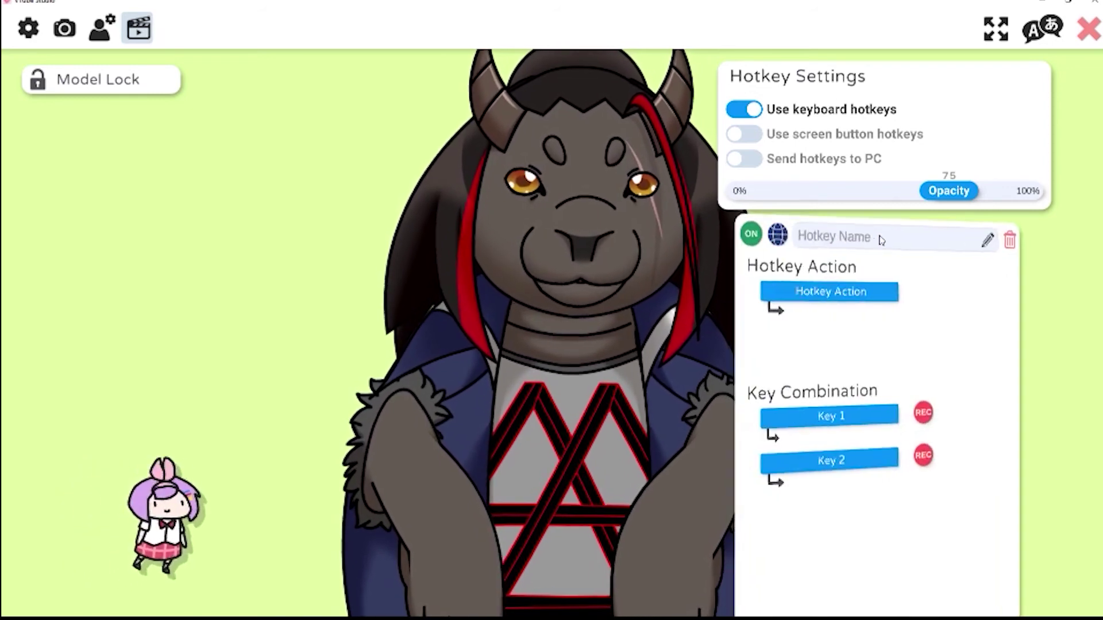
- Name the new hotkey Wheel Toggle and set its action to Set/Unset Expression (exp3) with the Wheel Toggle expression
{"action": "left_click", "coordinate": [861, 240]}
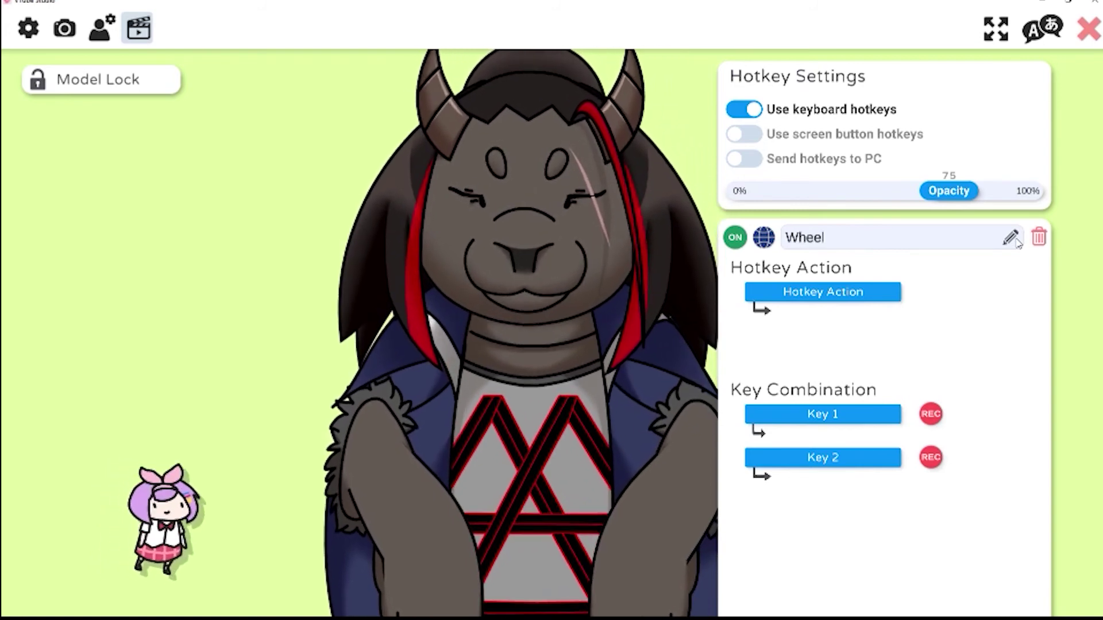
{"action": "type", "text": "le"}
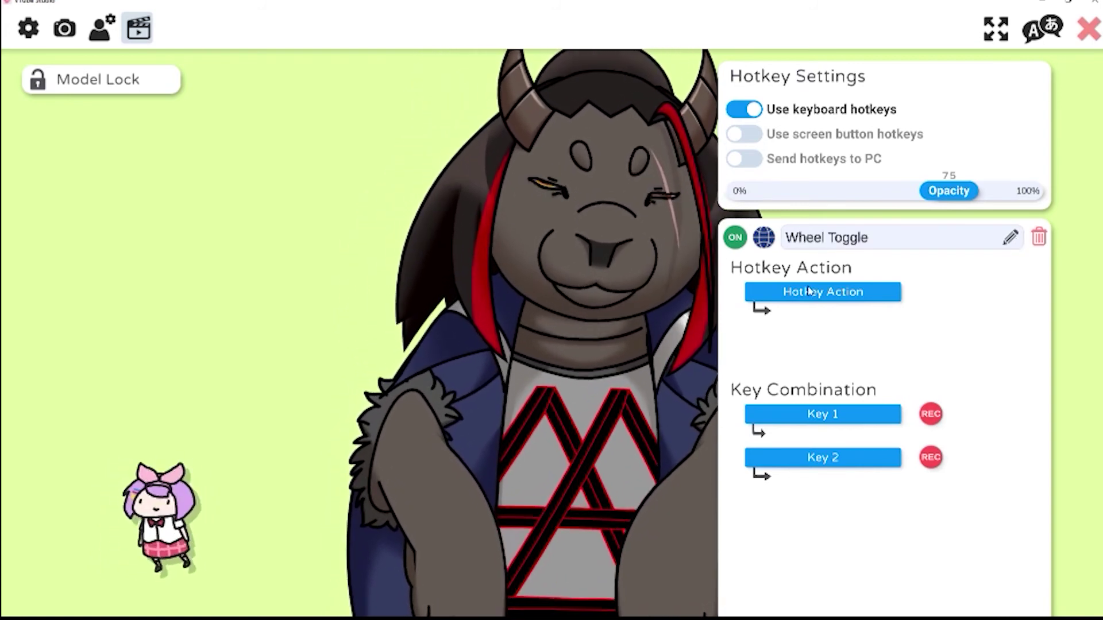
{"action": "left_click", "coordinate": [823, 292]}
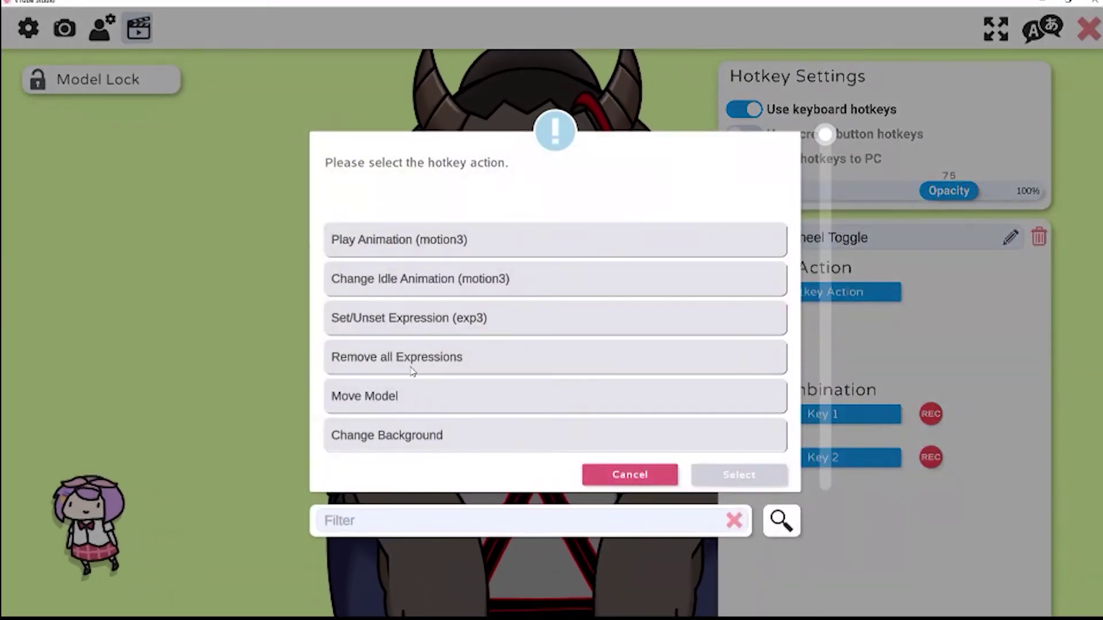
{"action": "left_click", "coordinate": [419, 326]}
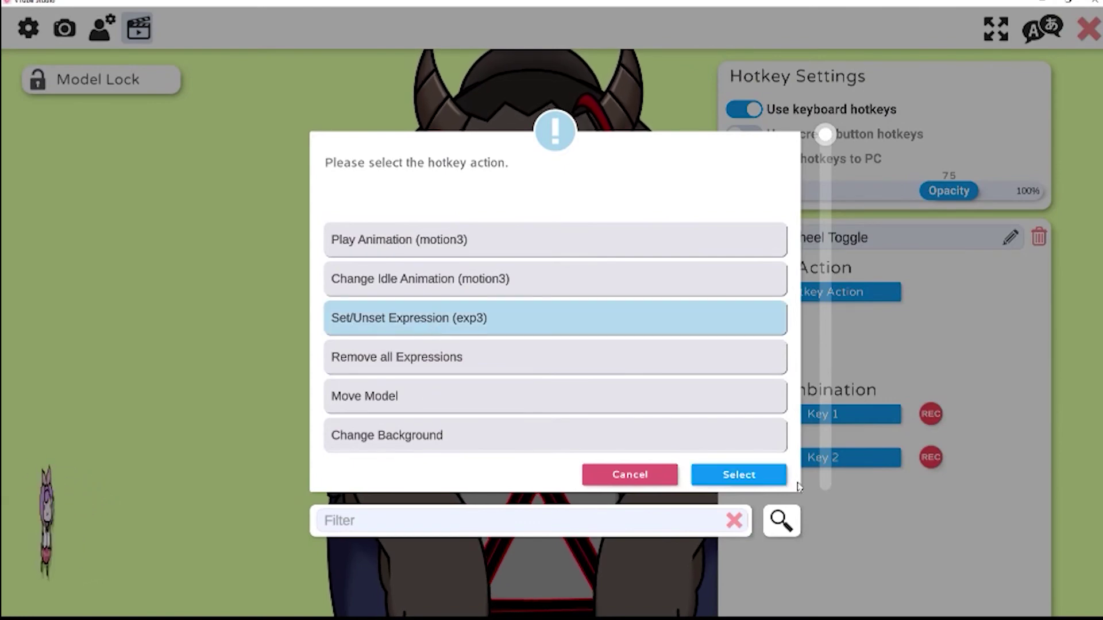
{"action": "left_click", "coordinate": [741, 475]}
{"action": "left_click", "coordinate": [796, 342]}
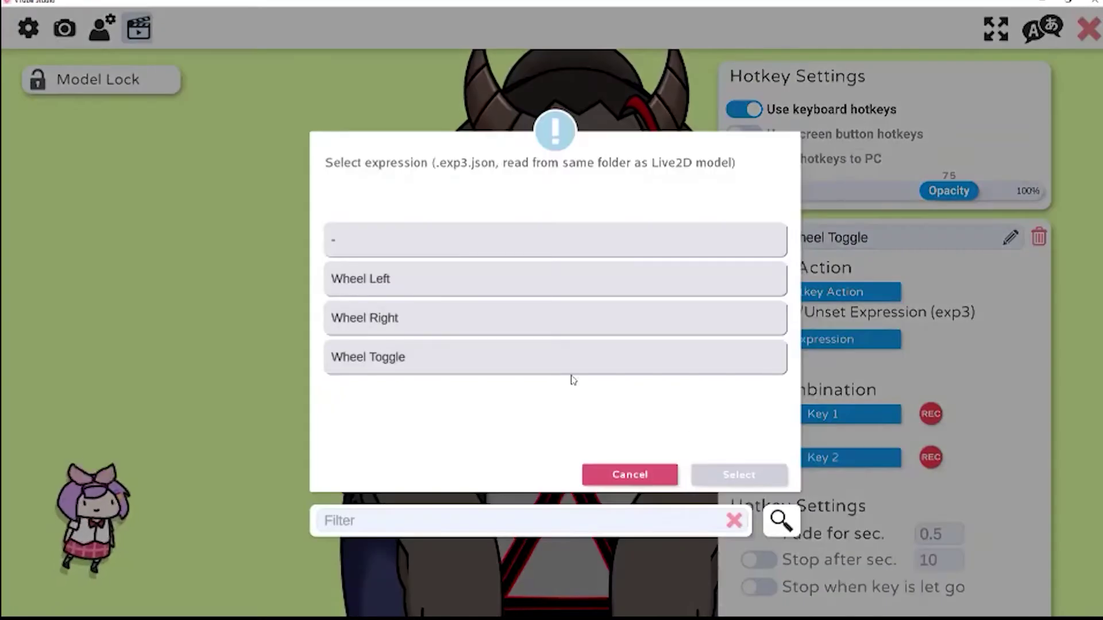
{"action": "left_click", "coordinate": [438, 353]}
{"action": "left_click", "coordinate": [741, 477]}
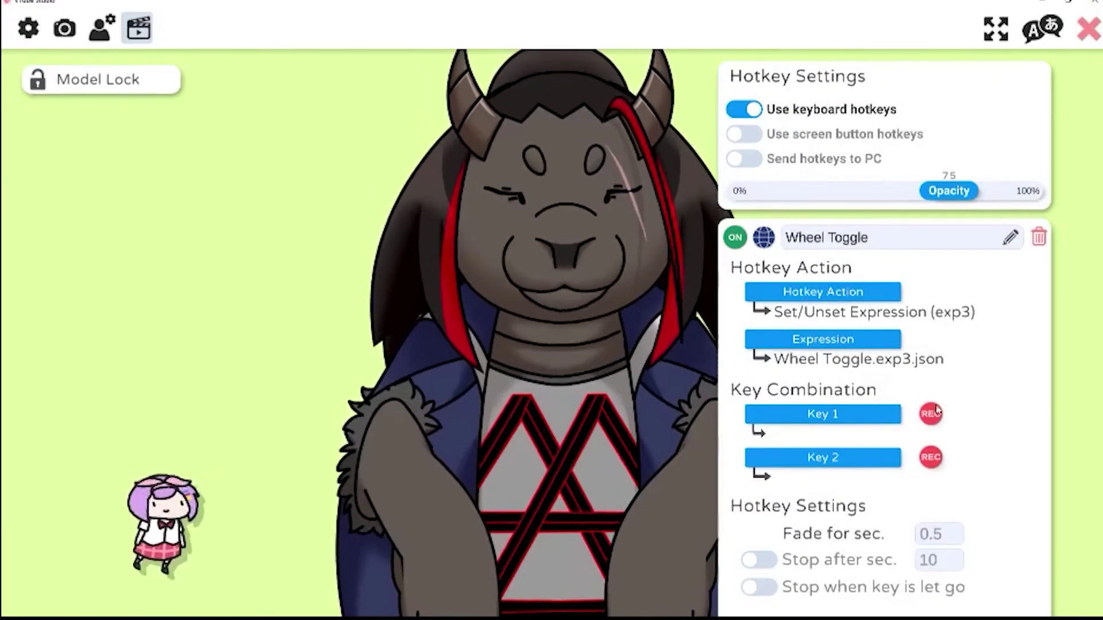
- Record RightControl and Numpad9 as the Wheel Toggle key combination and trigger it to bring up the steering wheel
{"action": "left_click", "coordinate": [931, 414]}
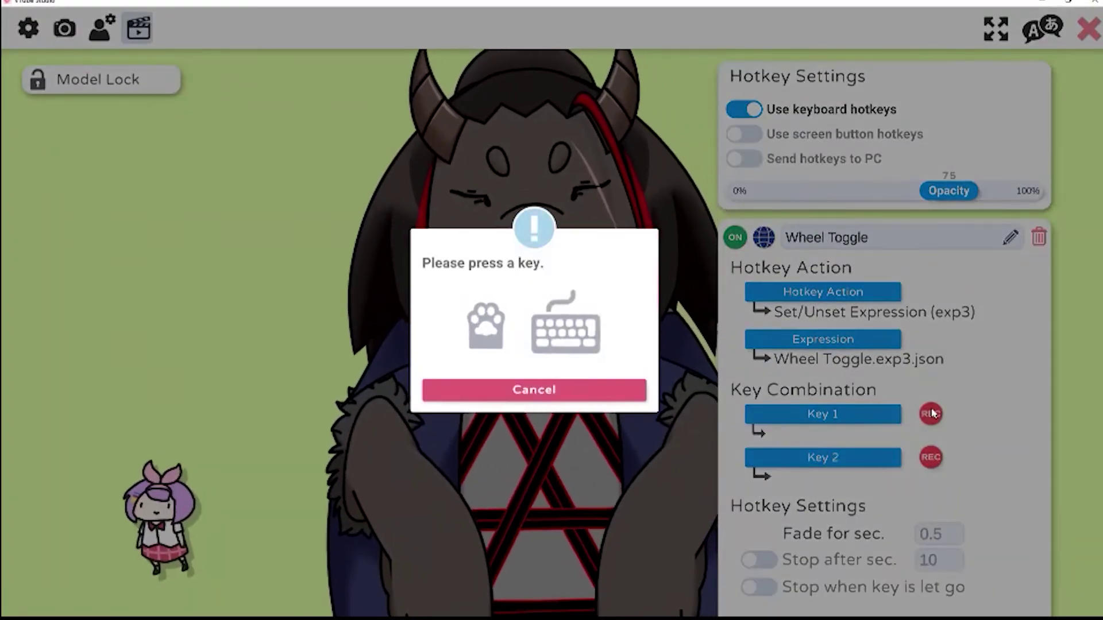
{"action": "key", "text": "Control_R"}
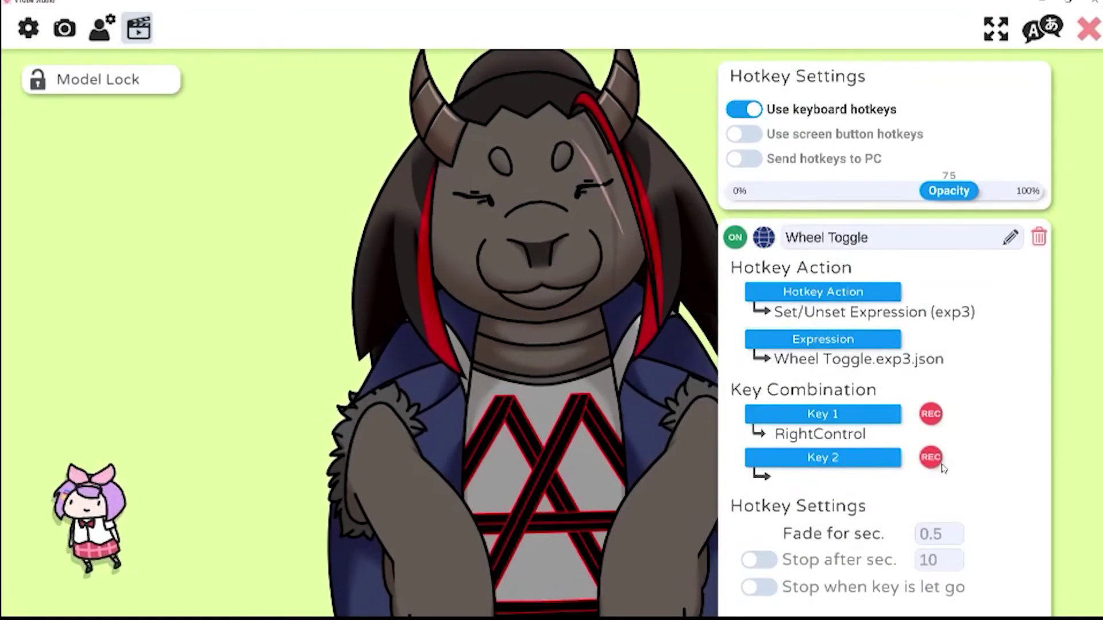
{"action": "left_click", "coordinate": [930, 458]}
{"action": "key", "text": "KP_9"}
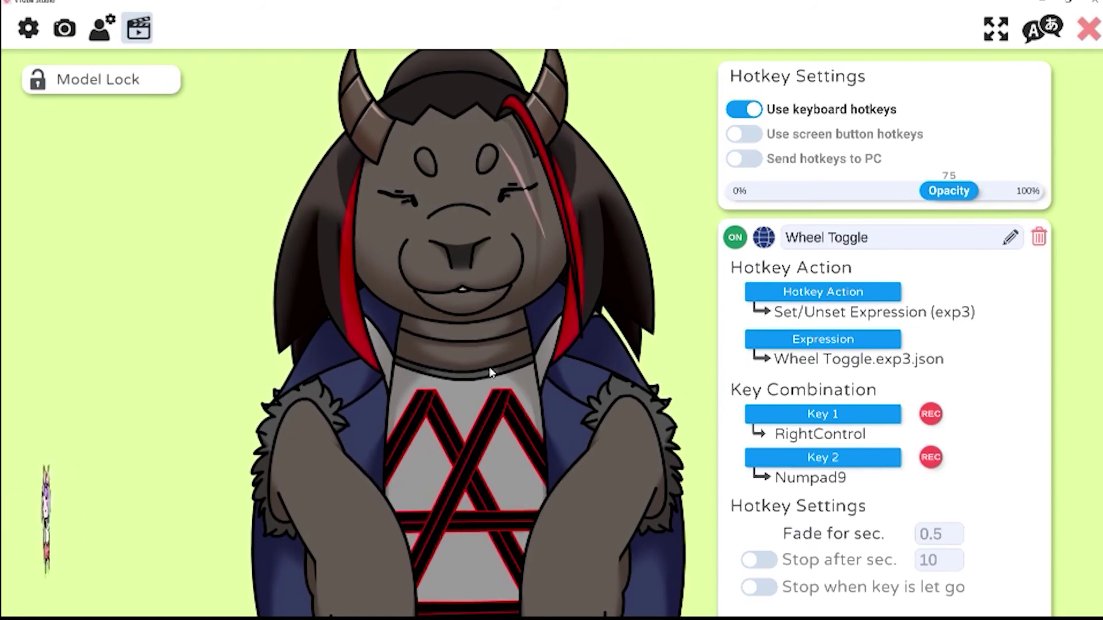
{"action": "key", "text": "ctrl+KP_9"}
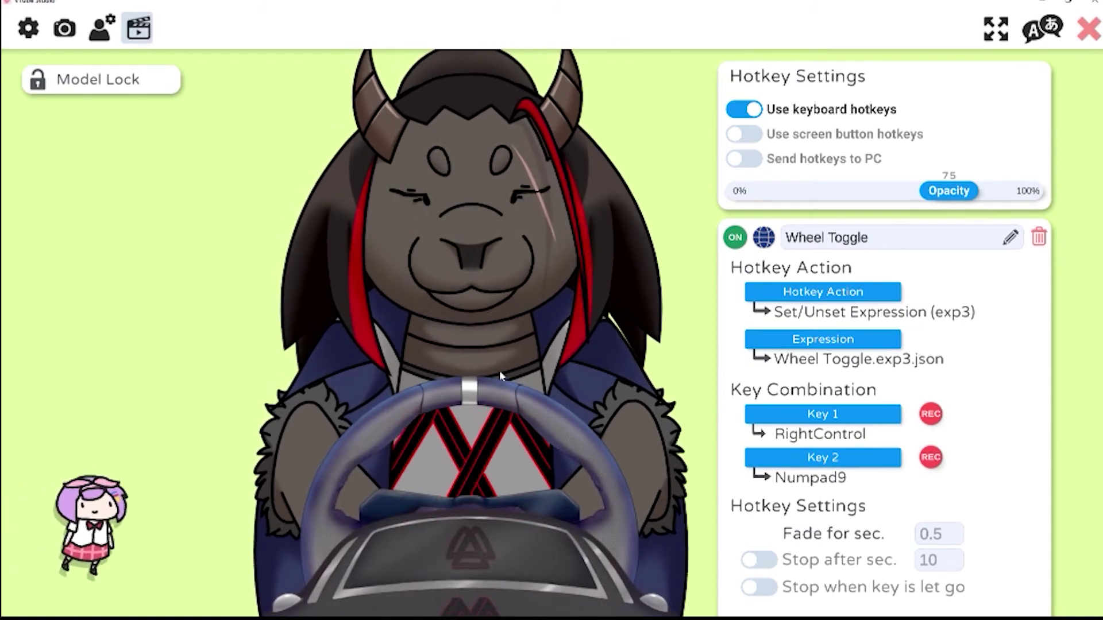
- Add a second hotkey with the Set/Unset Expression (exp3) action using the Wheel Left expression
{"action": "scroll", "coordinate": [893, 305], "scroll_direction": "down", "scroll_amount": 5}
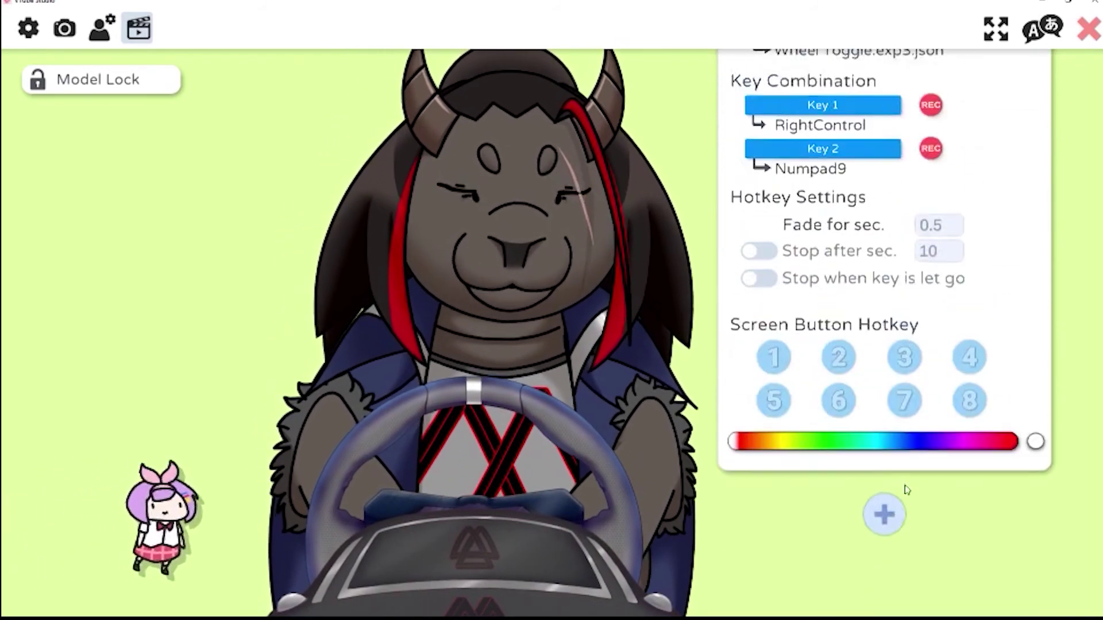
{"action": "scroll", "coordinate": [885, 555], "scroll_direction": "down", "scroll_amount": 8}
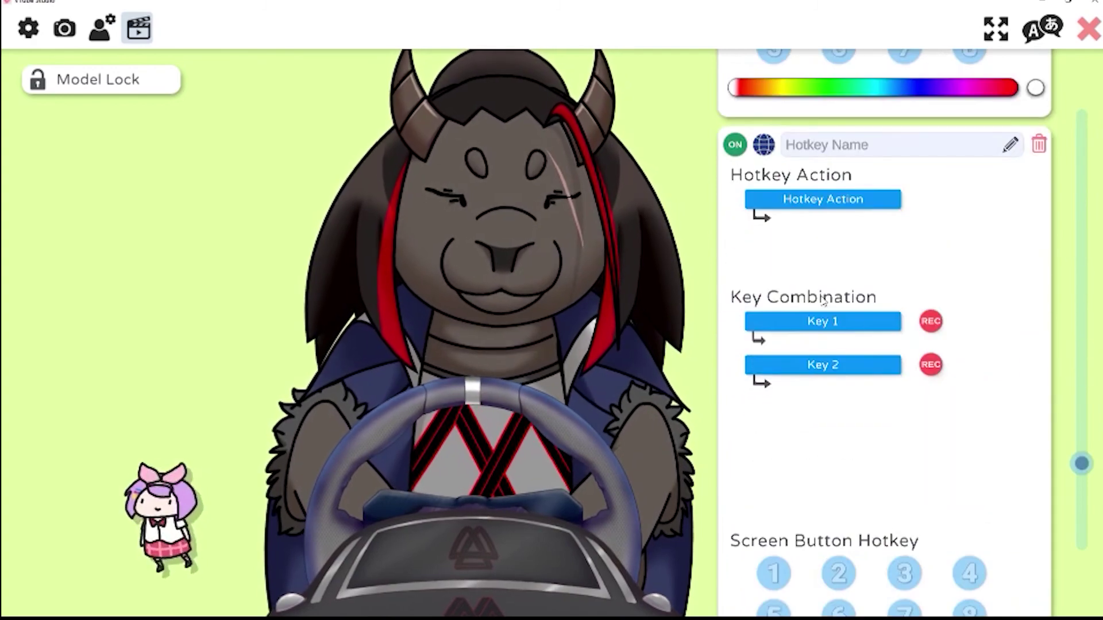
{"action": "left_click", "coordinate": [823, 197]}
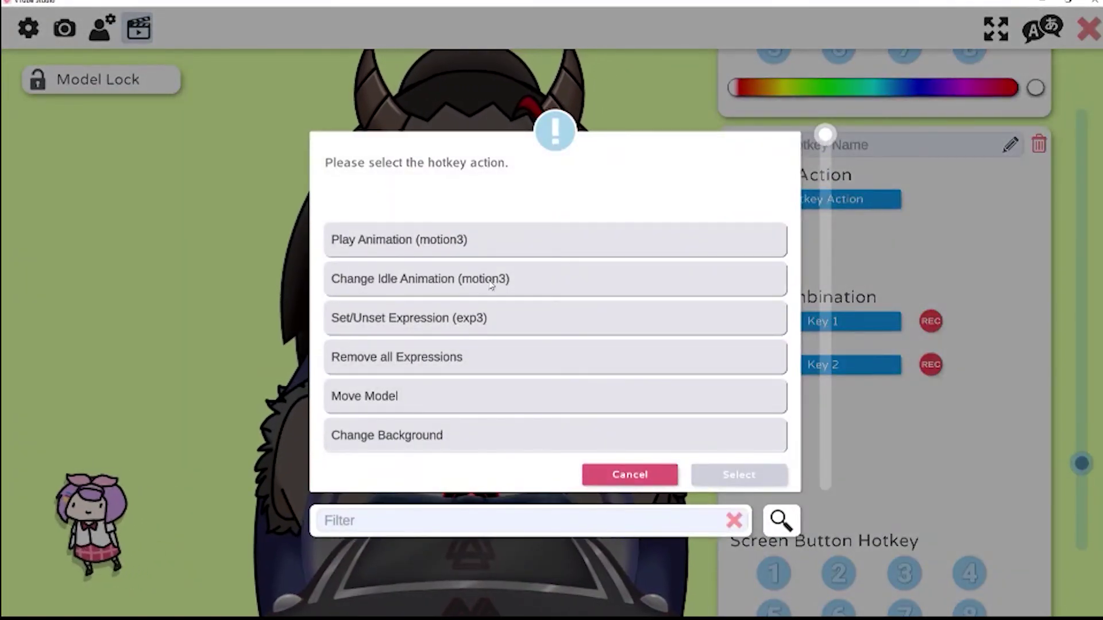
{"action": "left_click", "coordinate": [459, 318]}
{"action": "left_click", "coordinate": [722, 476]}
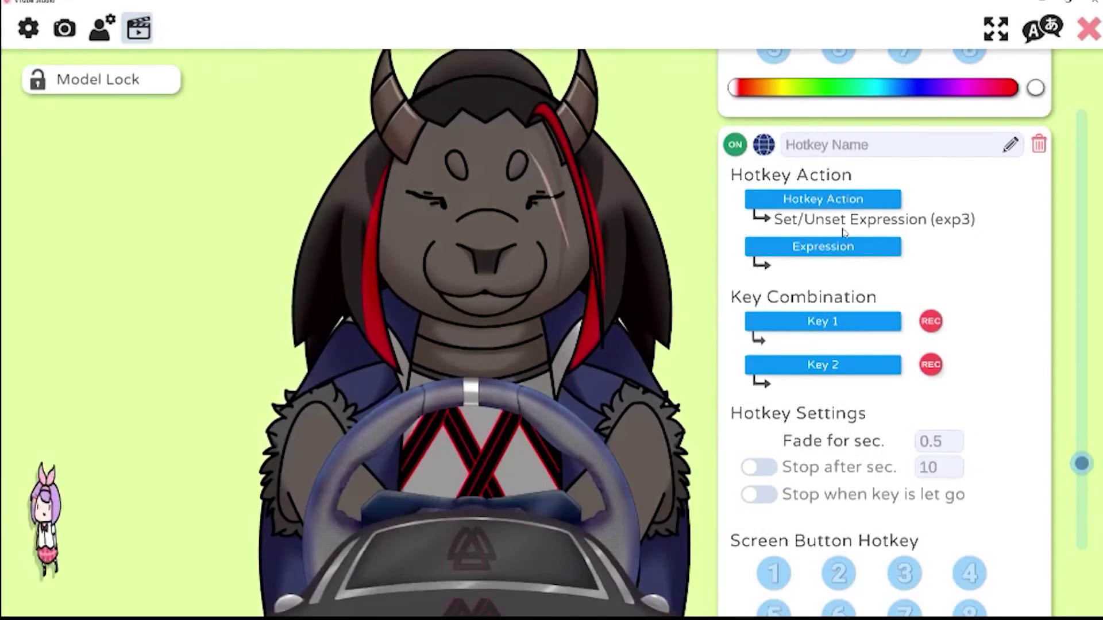
{"action": "left_click", "coordinate": [839, 247]}
{"action": "left_click", "coordinate": [428, 282]}
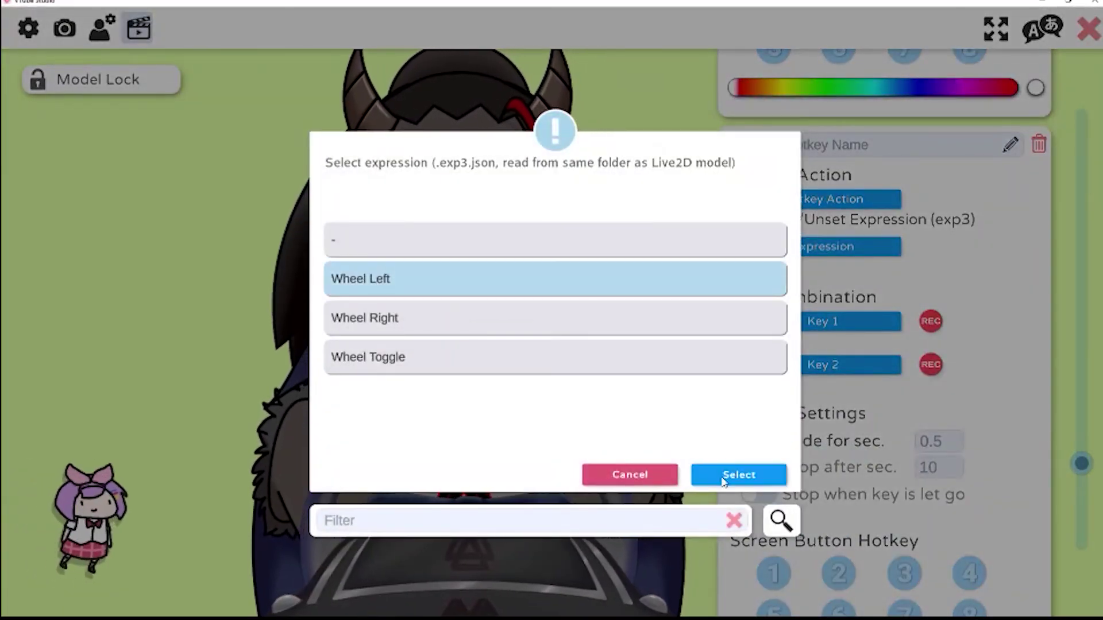
{"action": "left_click", "coordinate": [739, 475]}
- Record the Left arrow as Key 1 of the second hotkey, enable stopping when the key is let go, and name it Wheel Left
{"action": "left_click", "coordinate": [931, 321]}
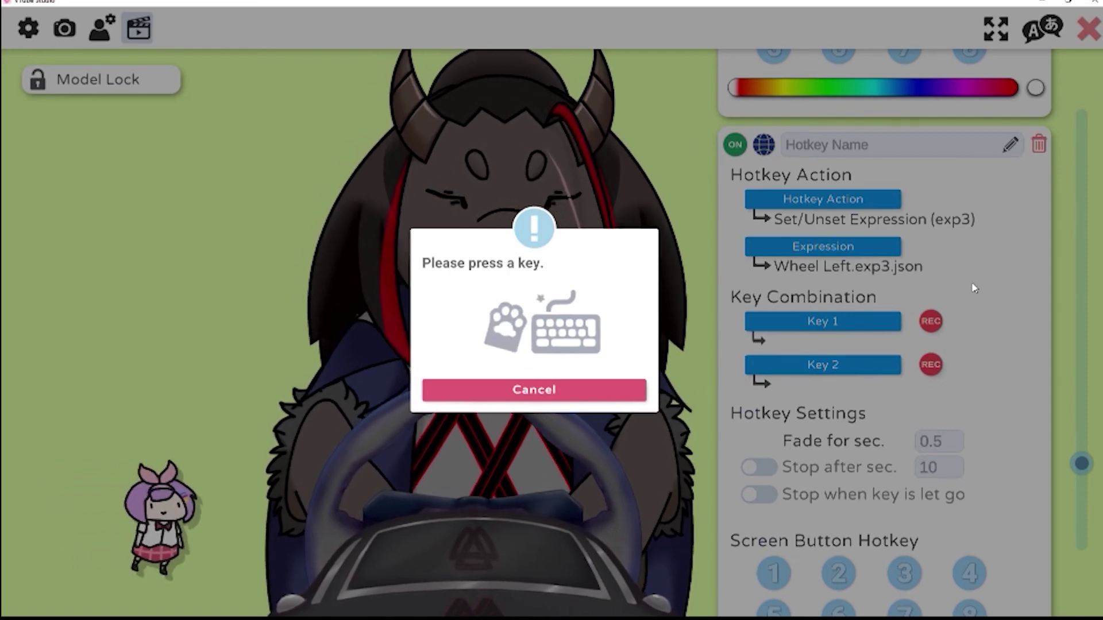
{"action": "key", "text": "Left"}
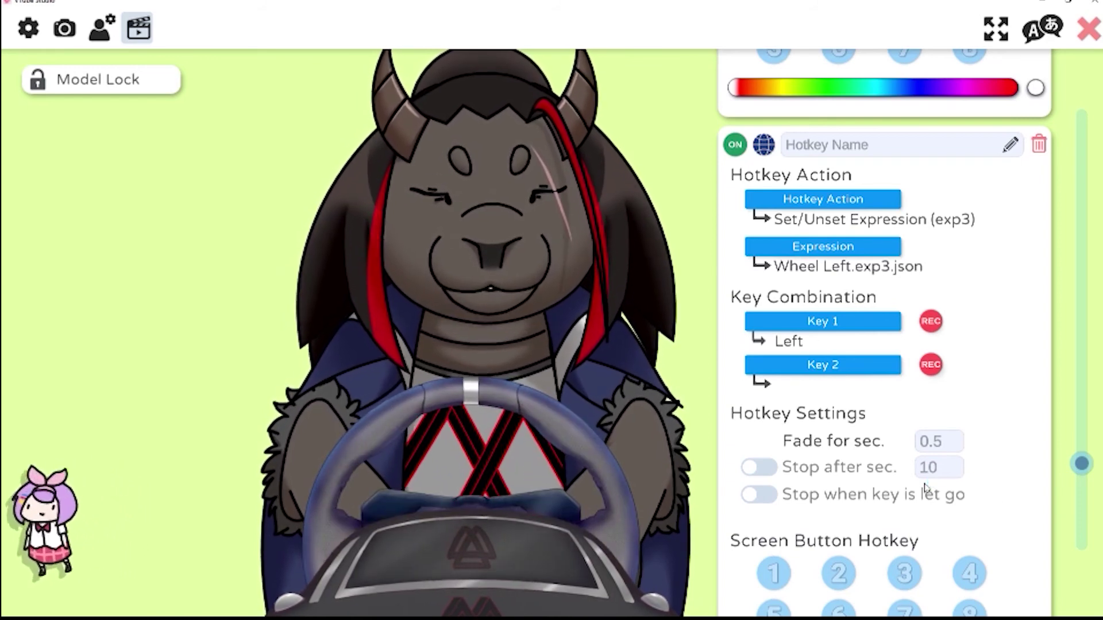
{"action": "left_click", "coordinate": [907, 501]}
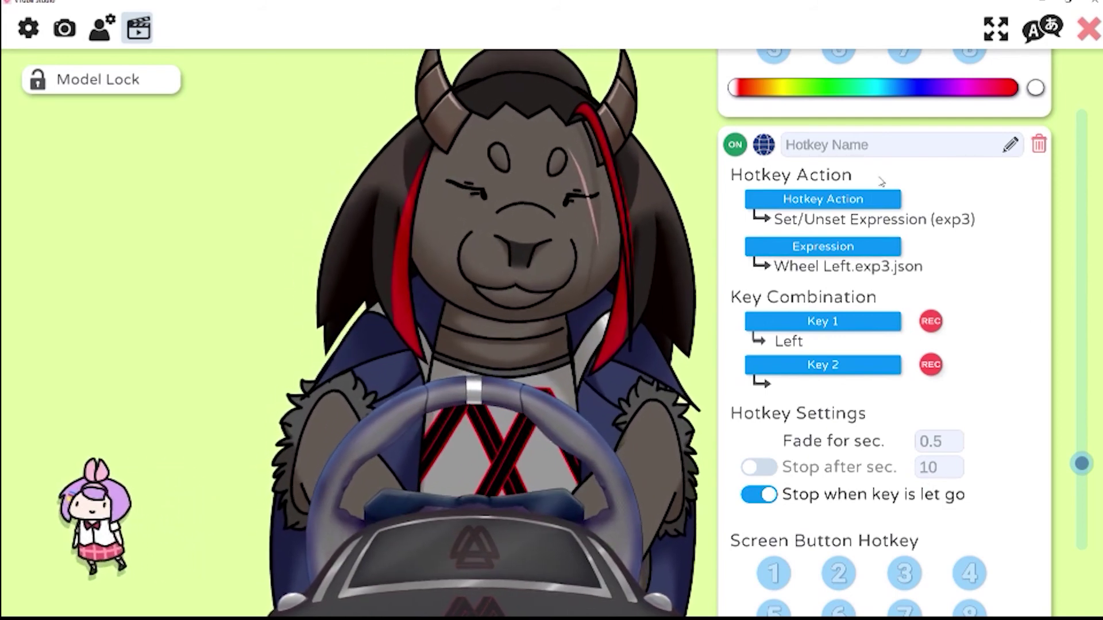
{"action": "left_click", "coordinate": [849, 150]}
{"action": "type", "text": "W"}
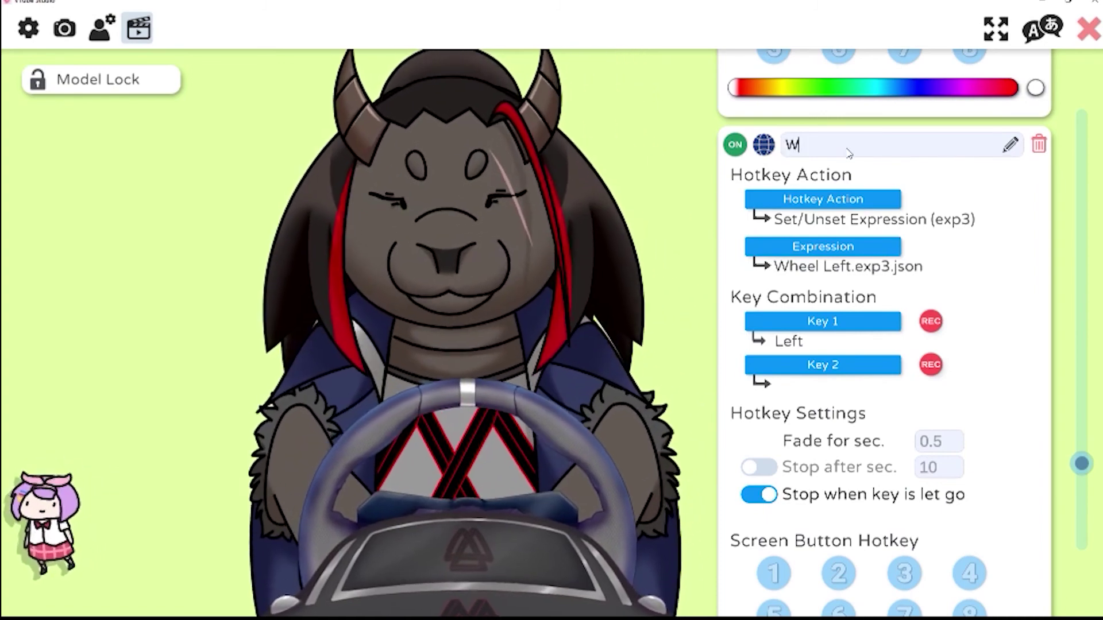
{"action": "type", "text": "heel Left"}
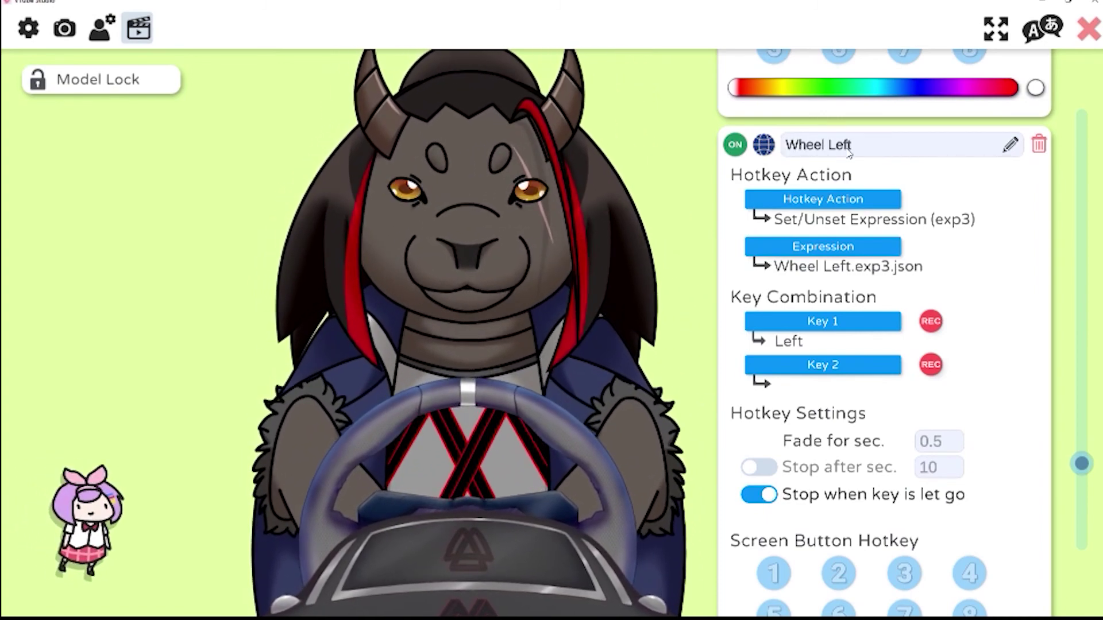
- Add a third hotkey below Wheel Left and name it Wheel Right
{"action": "scroll", "coordinate": [914, 284], "scroll_direction": "down", "scroll_amount": 4}
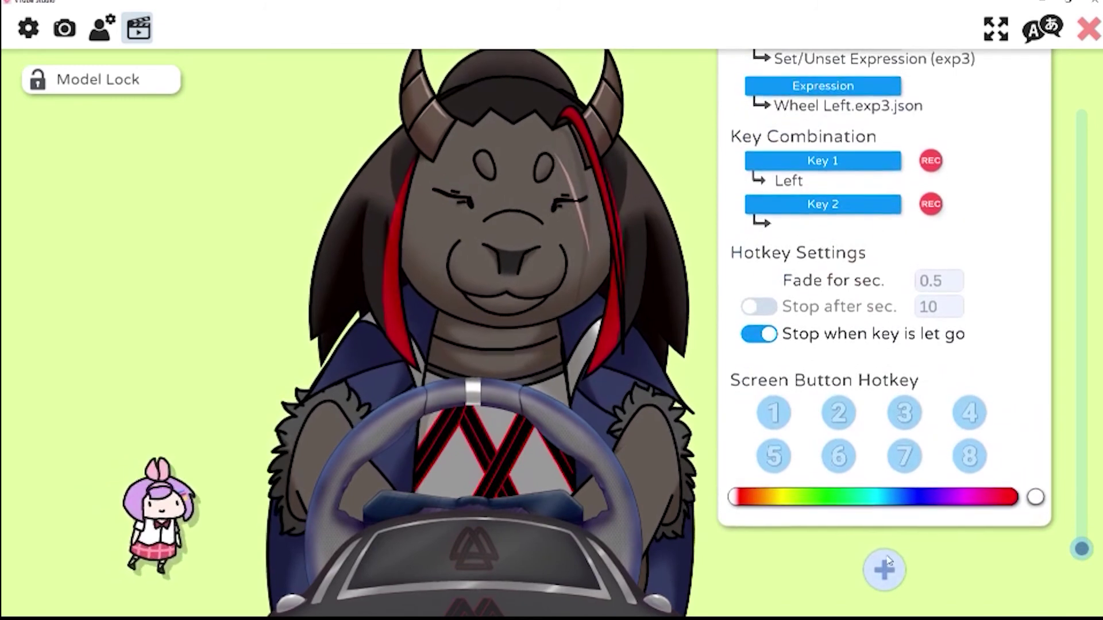
{"action": "left_click", "coordinate": [885, 571]}
{"action": "scroll", "coordinate": [980, 358], "scroll_direction": "down", "scroll_amount": 3}
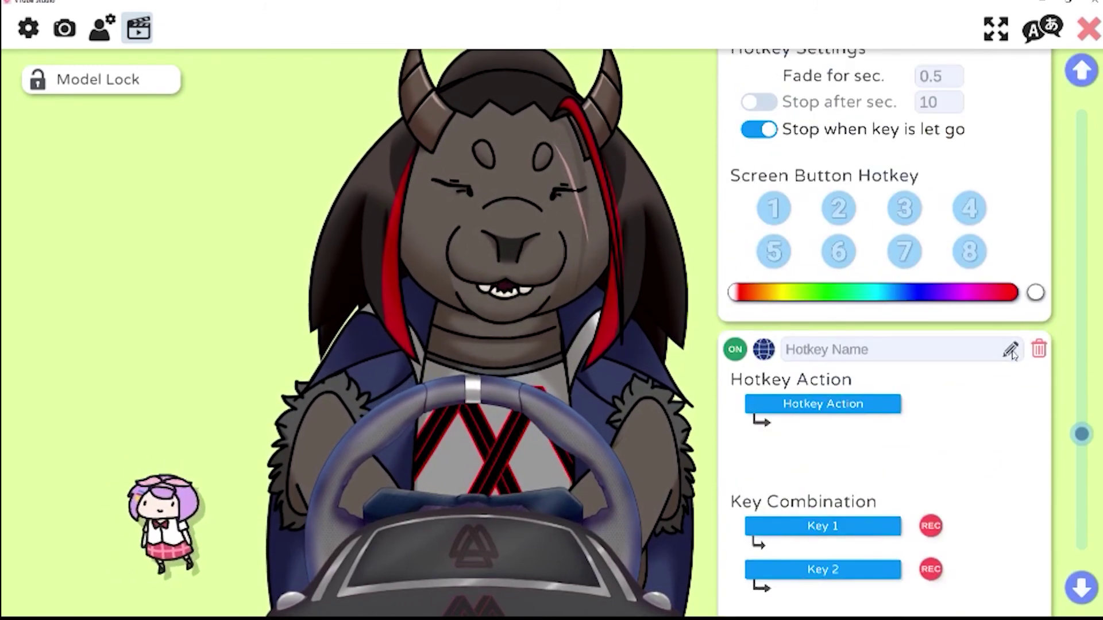
{"action": "left_click", "coordinate": [891, 353]}
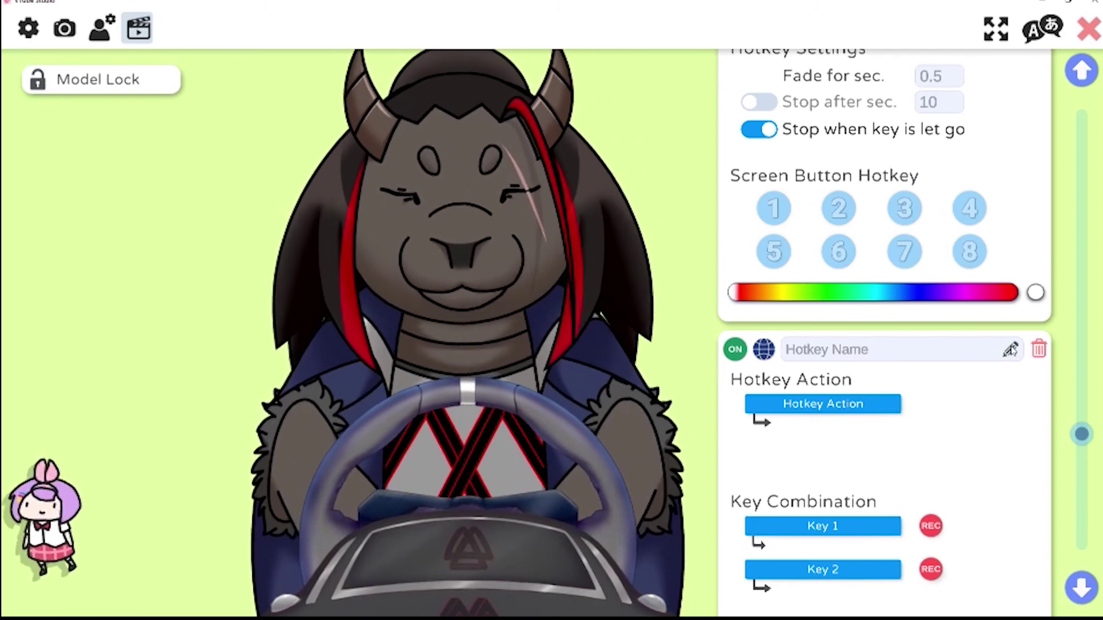
{"action": "type", "text": "Wheel Rig"}
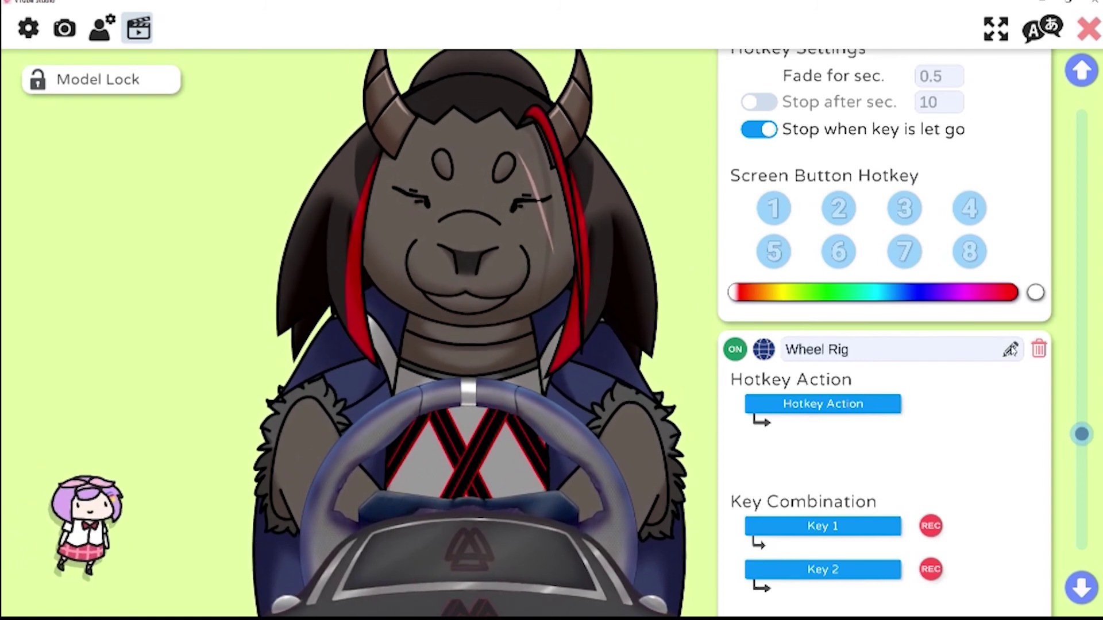
{"action": "type", "text": "ht"}
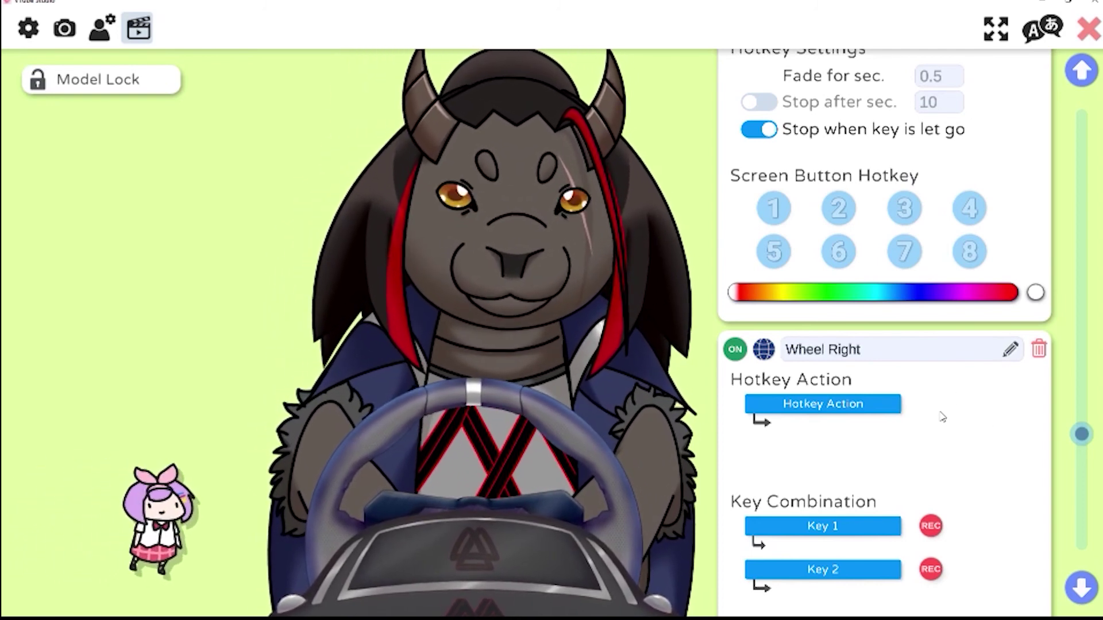
- Set the Wheel Right hotkey's action to Set/Unset Expression (exp3) with the Wheel Right expression
{"action": "scroll", "coordinate": [942, 418], "scroll_direction": "down", "scroll_amount": 2}
{"action": "left_click", "coordinate": [858, 340]}
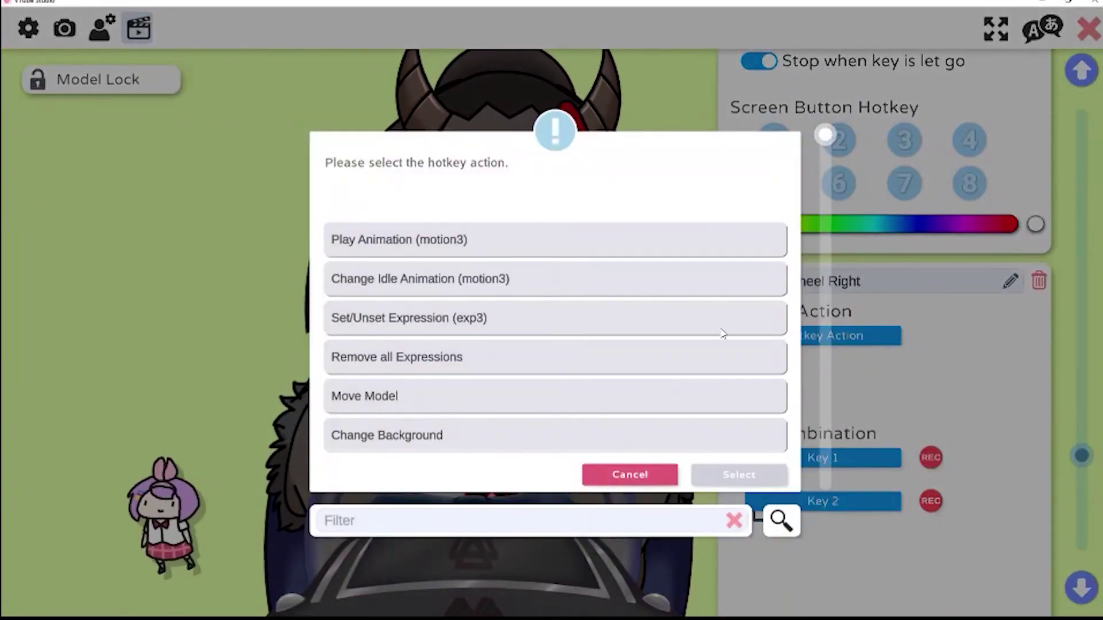
{"action": "left_click", "coordinate": [435, 332]}
{"action": "left_click", "coordinate": [747, 474]}
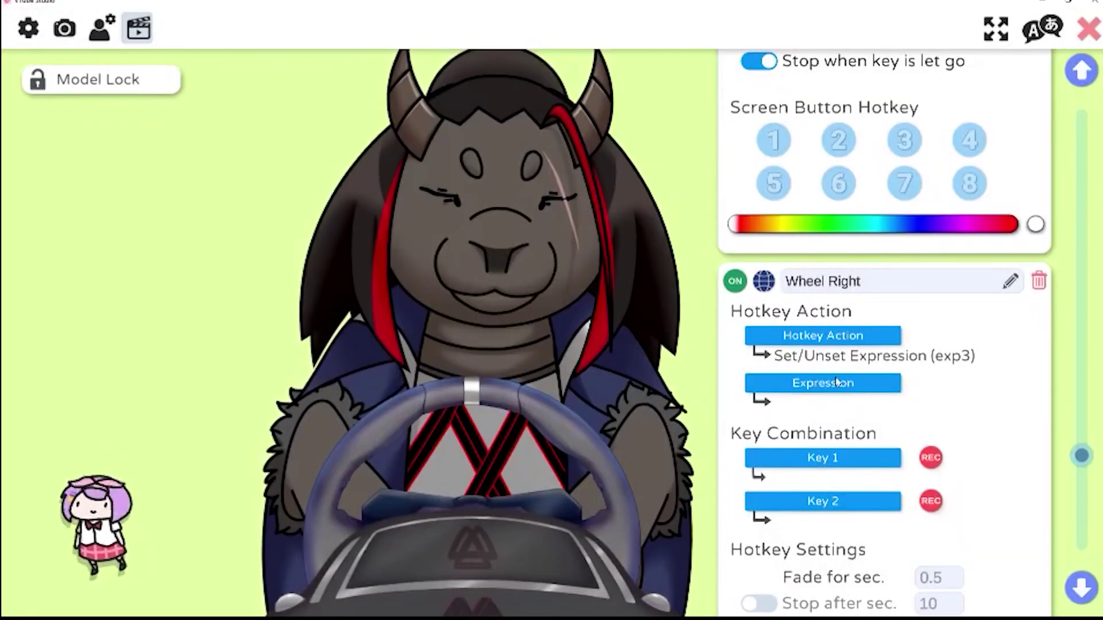
{"action": "left_click", "coordinate": [839, 384]}
{"action": "left_click", "coordinate": [496, 330]}
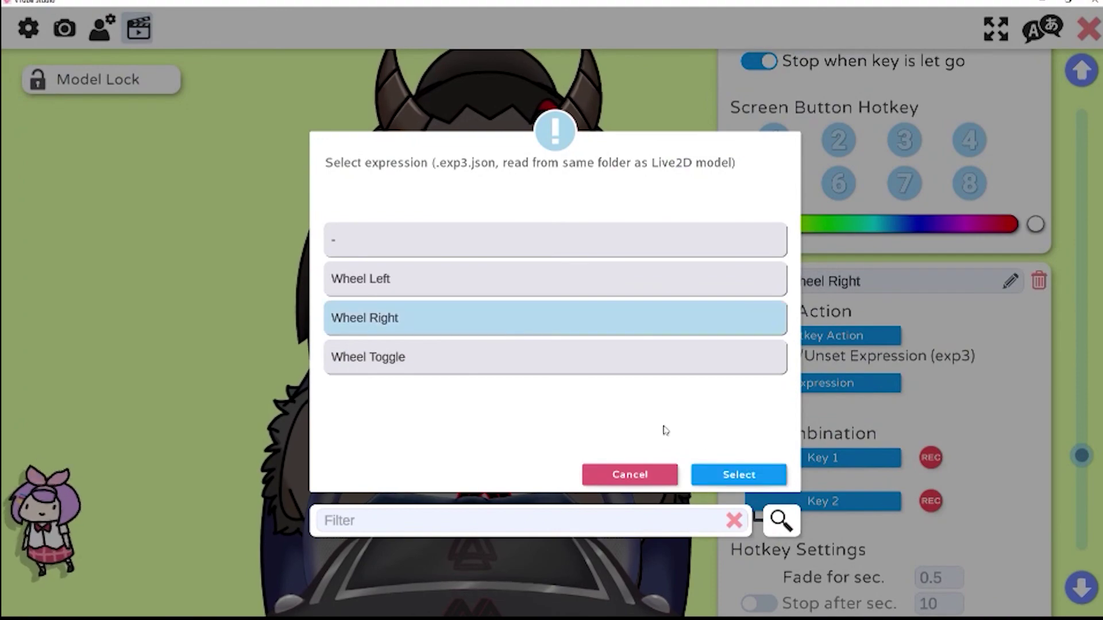
{"action": "left_click", "coordinate": [739, 474]}
- Record the Right arrow as Key 1 of the Wheel Right hotkey and enable stopping when the key is let go
{"action": "left_click", "coordinate": [930, 458]}
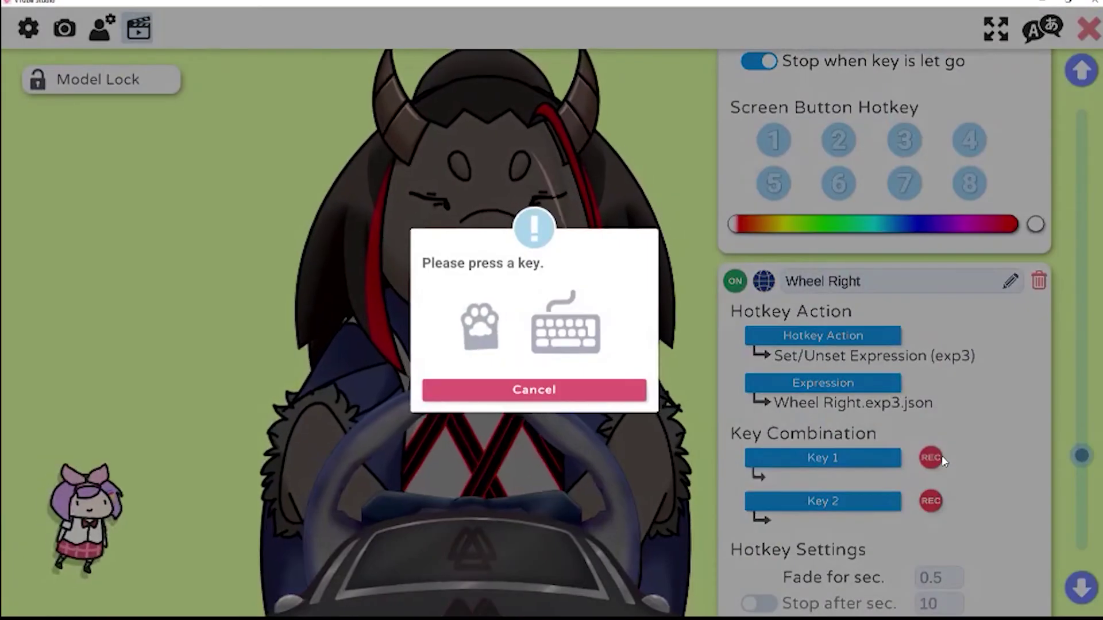
{"action": "key", "text": "Down"}
{"action": "left_click", "coordinate": [943, 461]}
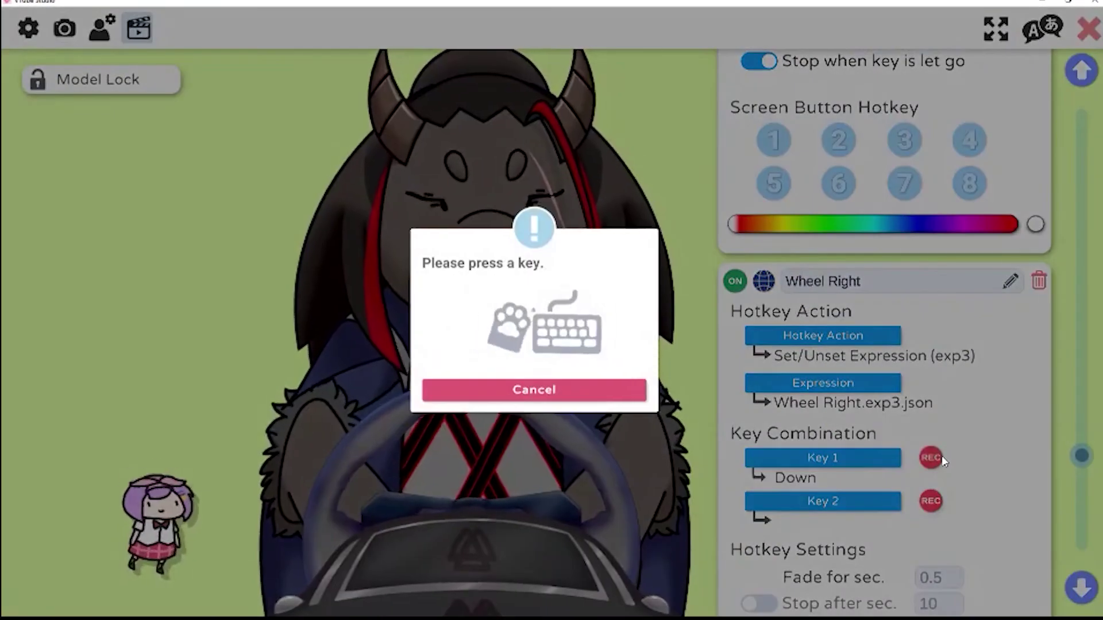
{"action": "key", "text": "Right"}
{"action": "scroll", "coordinate": [960, 448], "scroll_direction": "down", "scroll_amount": 4}
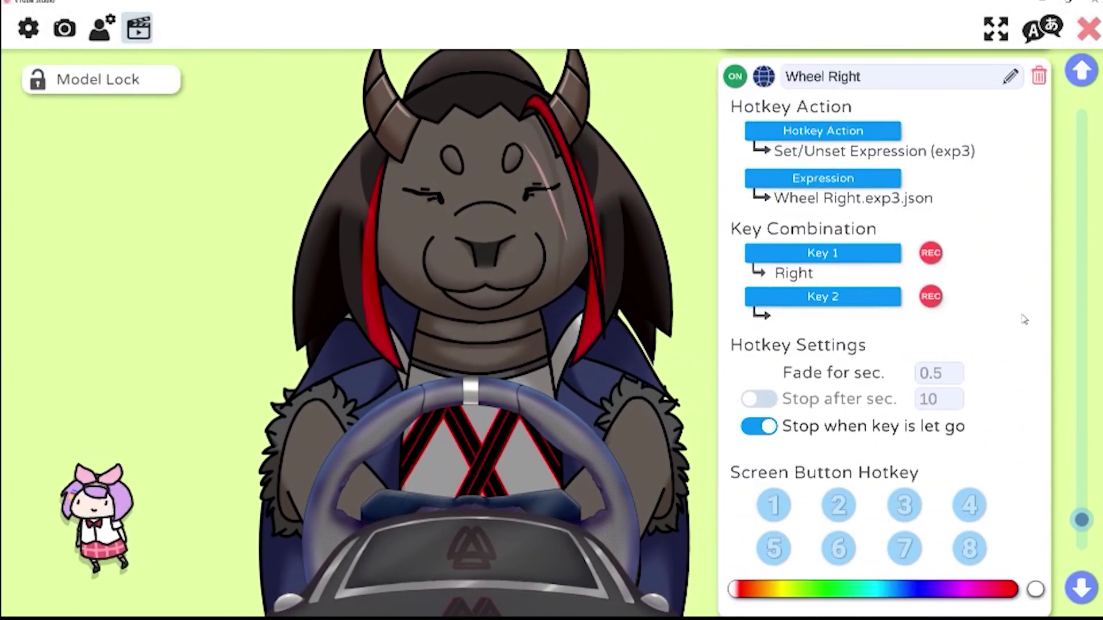
{"action": "scroll", "coordinate": [1026, 321], "scroll_direction": "down", "scroll_amount": 2}
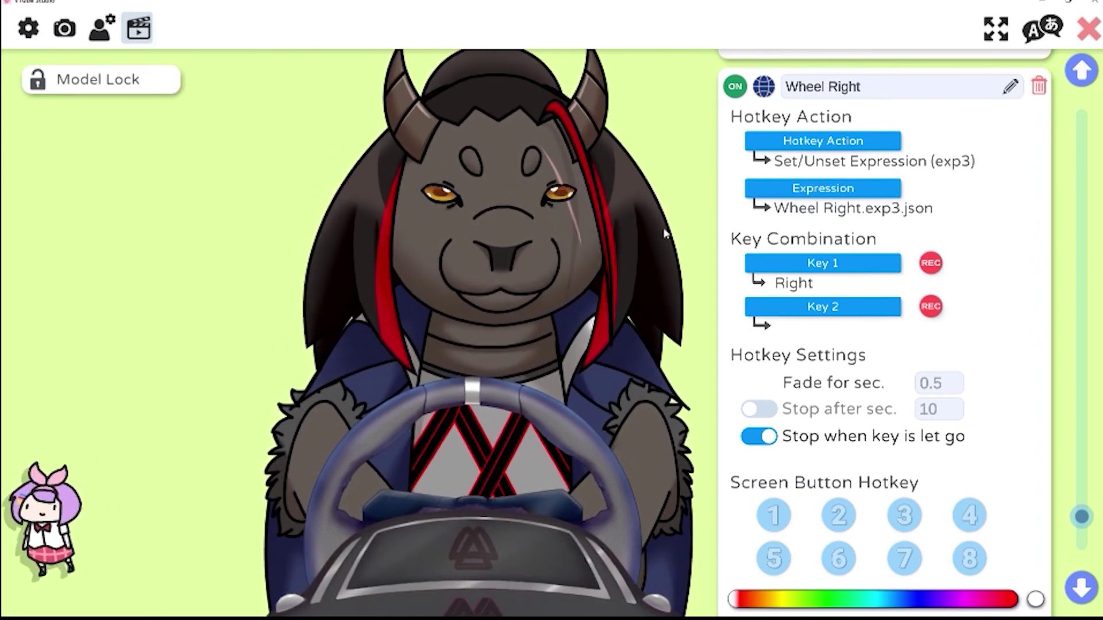
- Close the hotkey settings and bring up the main controls over the full model view
{"action": "scroll", "coordinate": [760, 459], "scroll_direction": "up", "scroll_amount": 7}
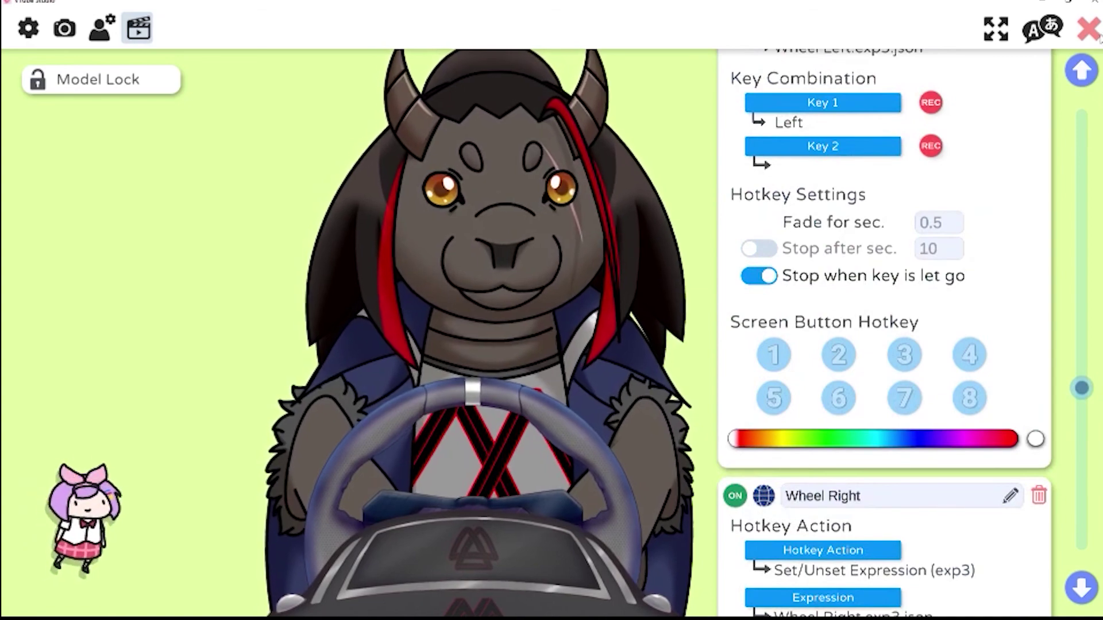
{"action": "double_click", "coordinate": [587, 304]}
{"action": "double_click", "coordinate": [751, 246]}
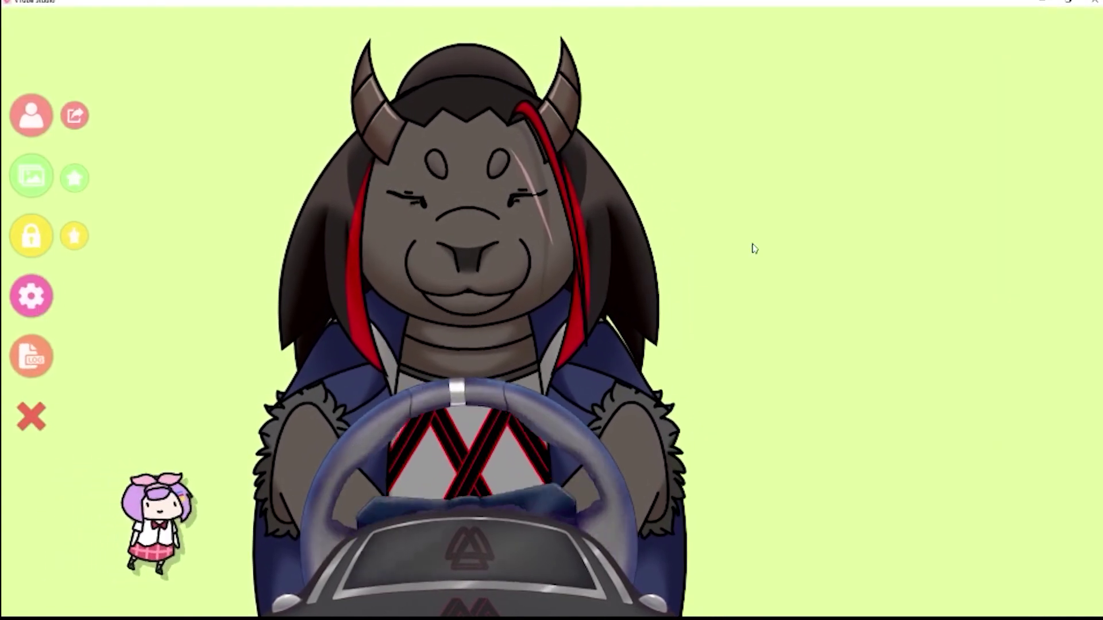